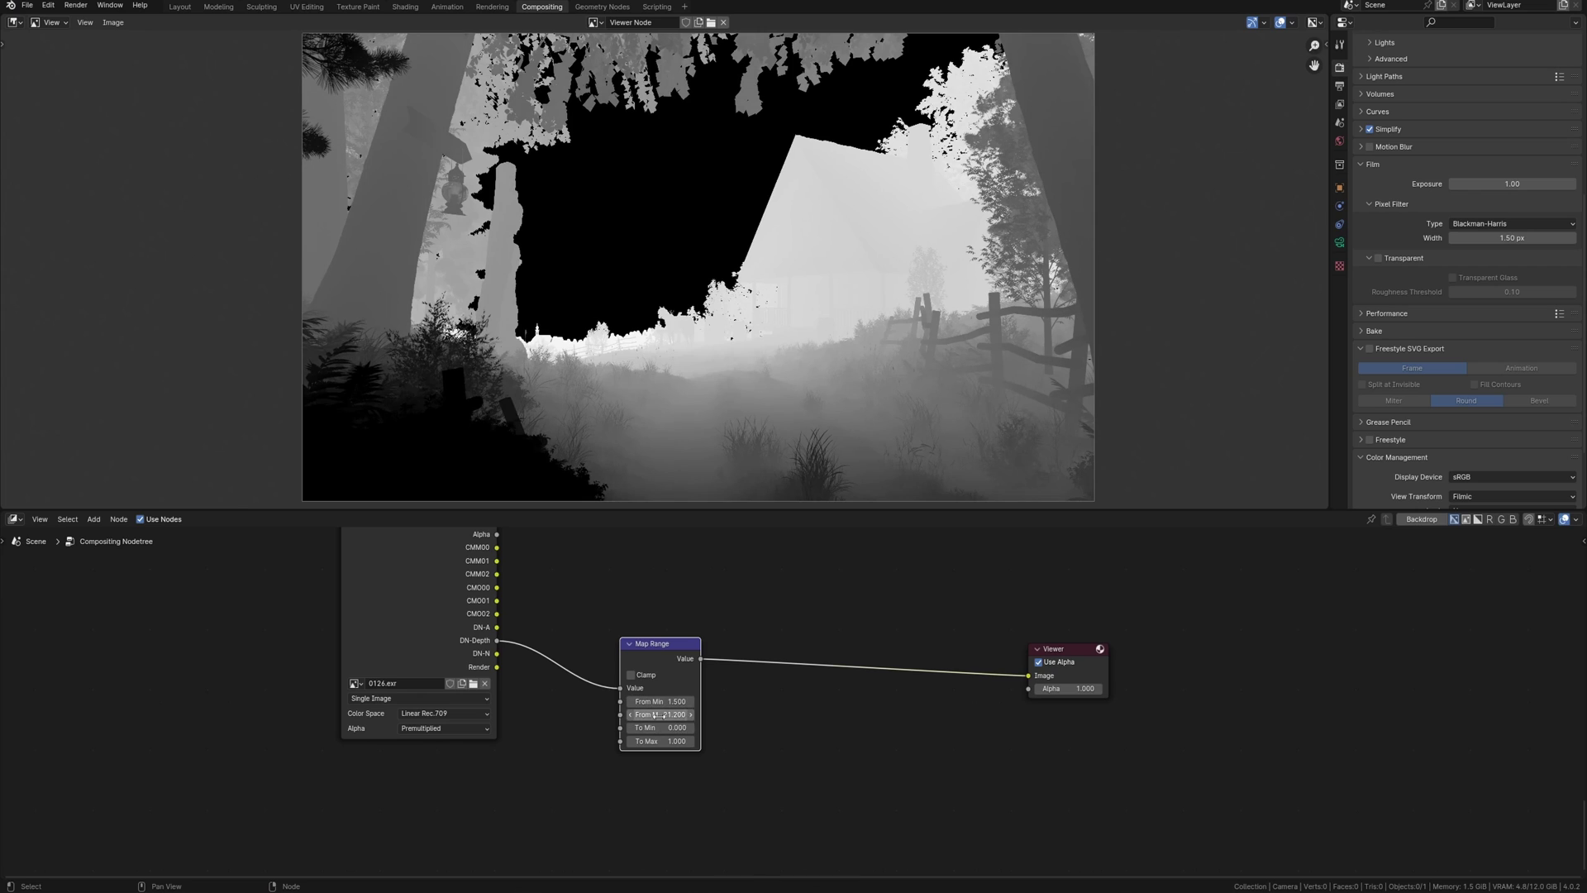
- Create a new collection in the Outliner named VOLUME
drag(661, 714, 669, 714)
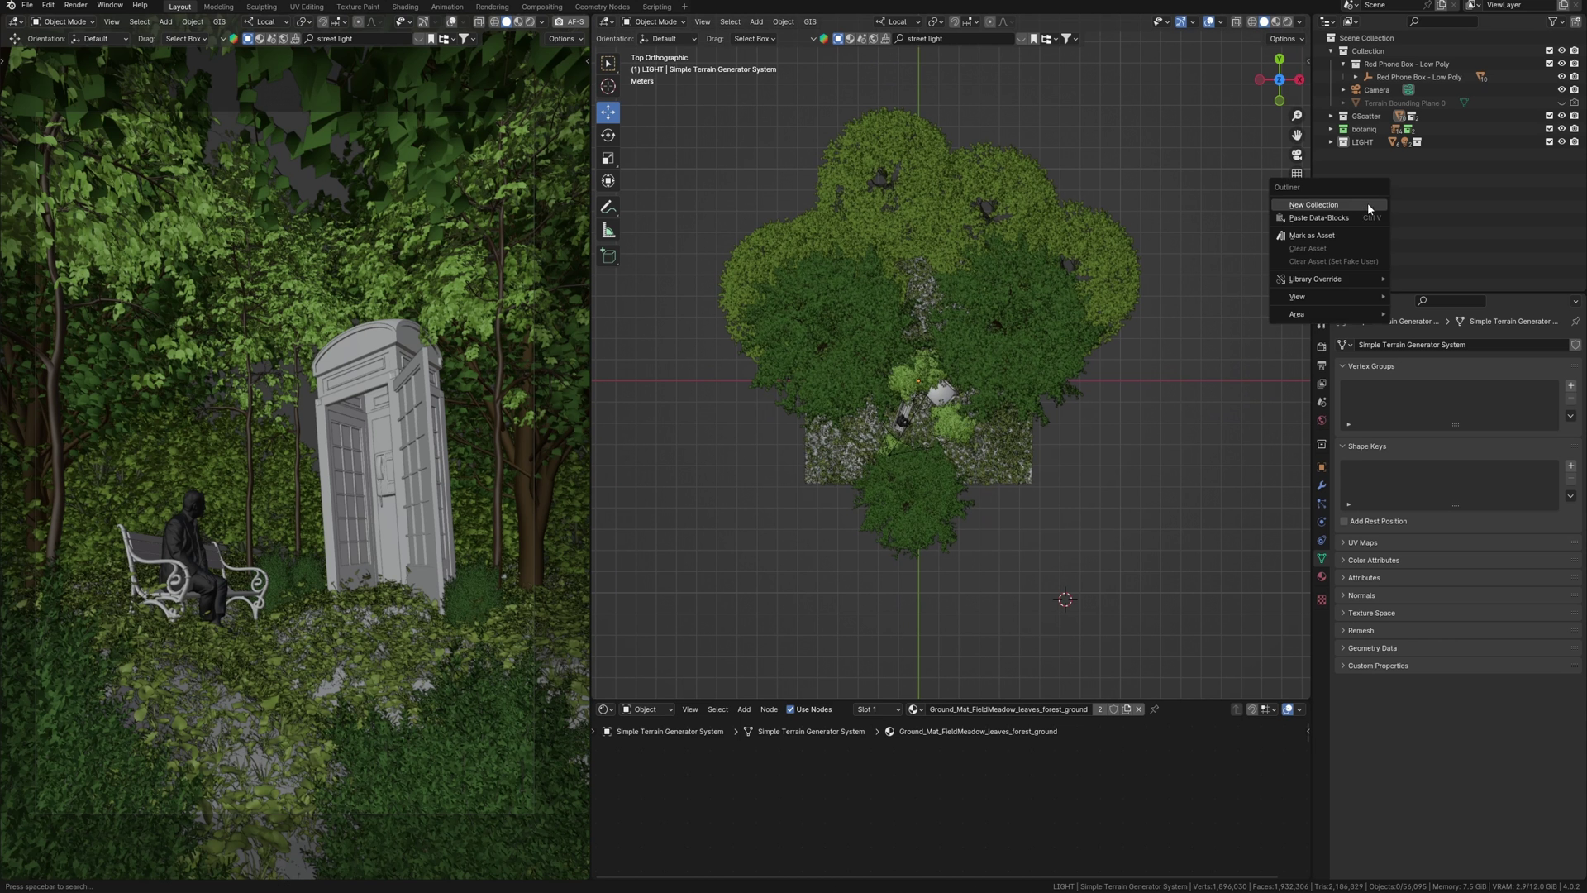
click(1330, 212)
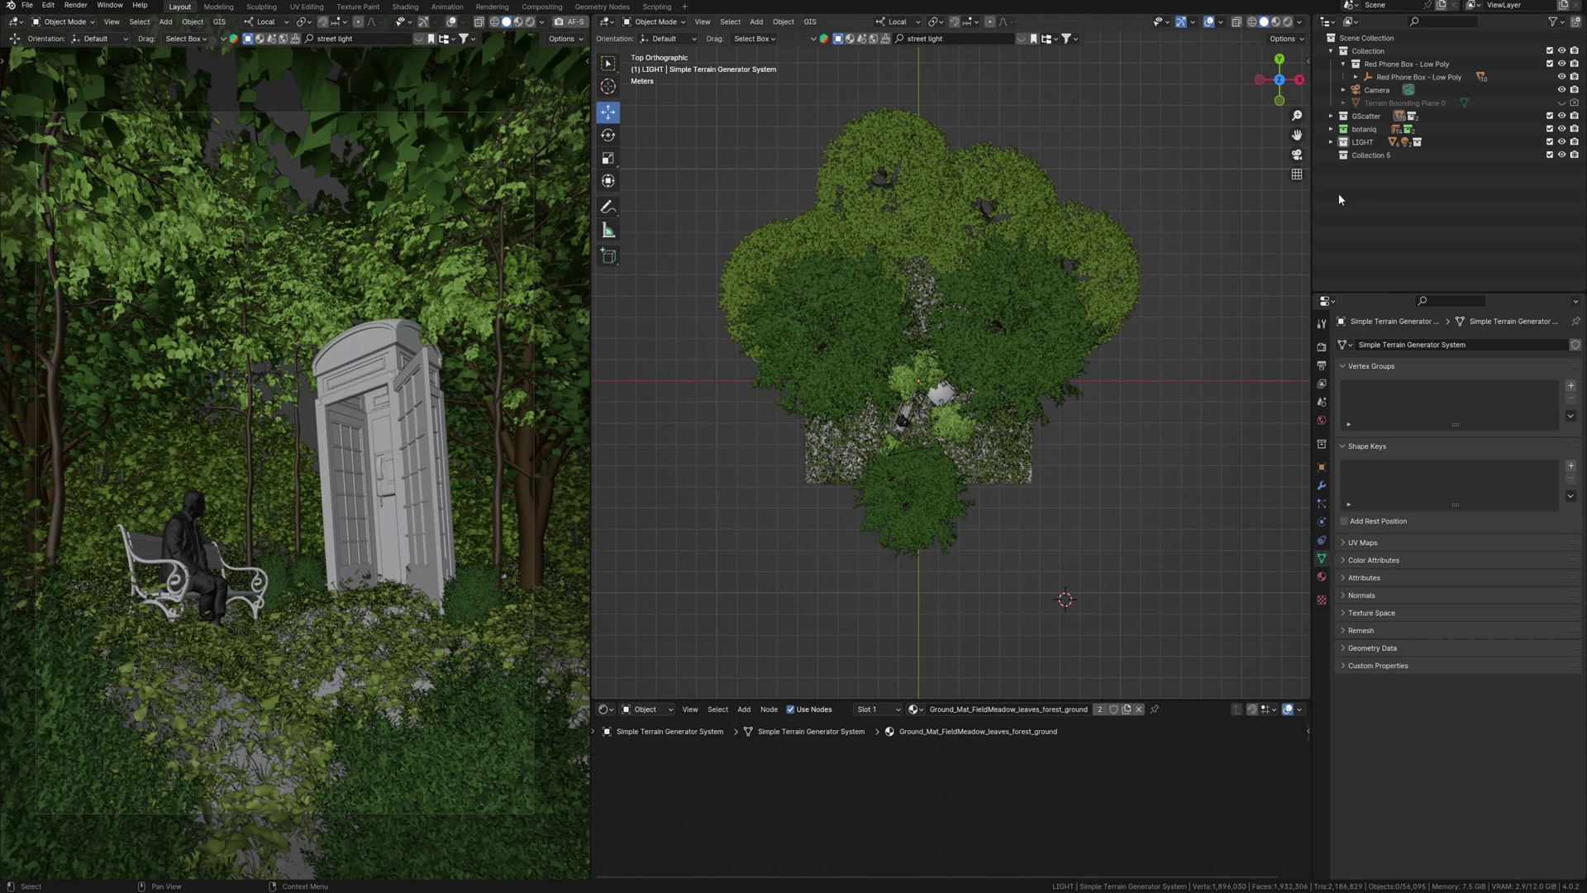
key(F2)
text(VOLUME)
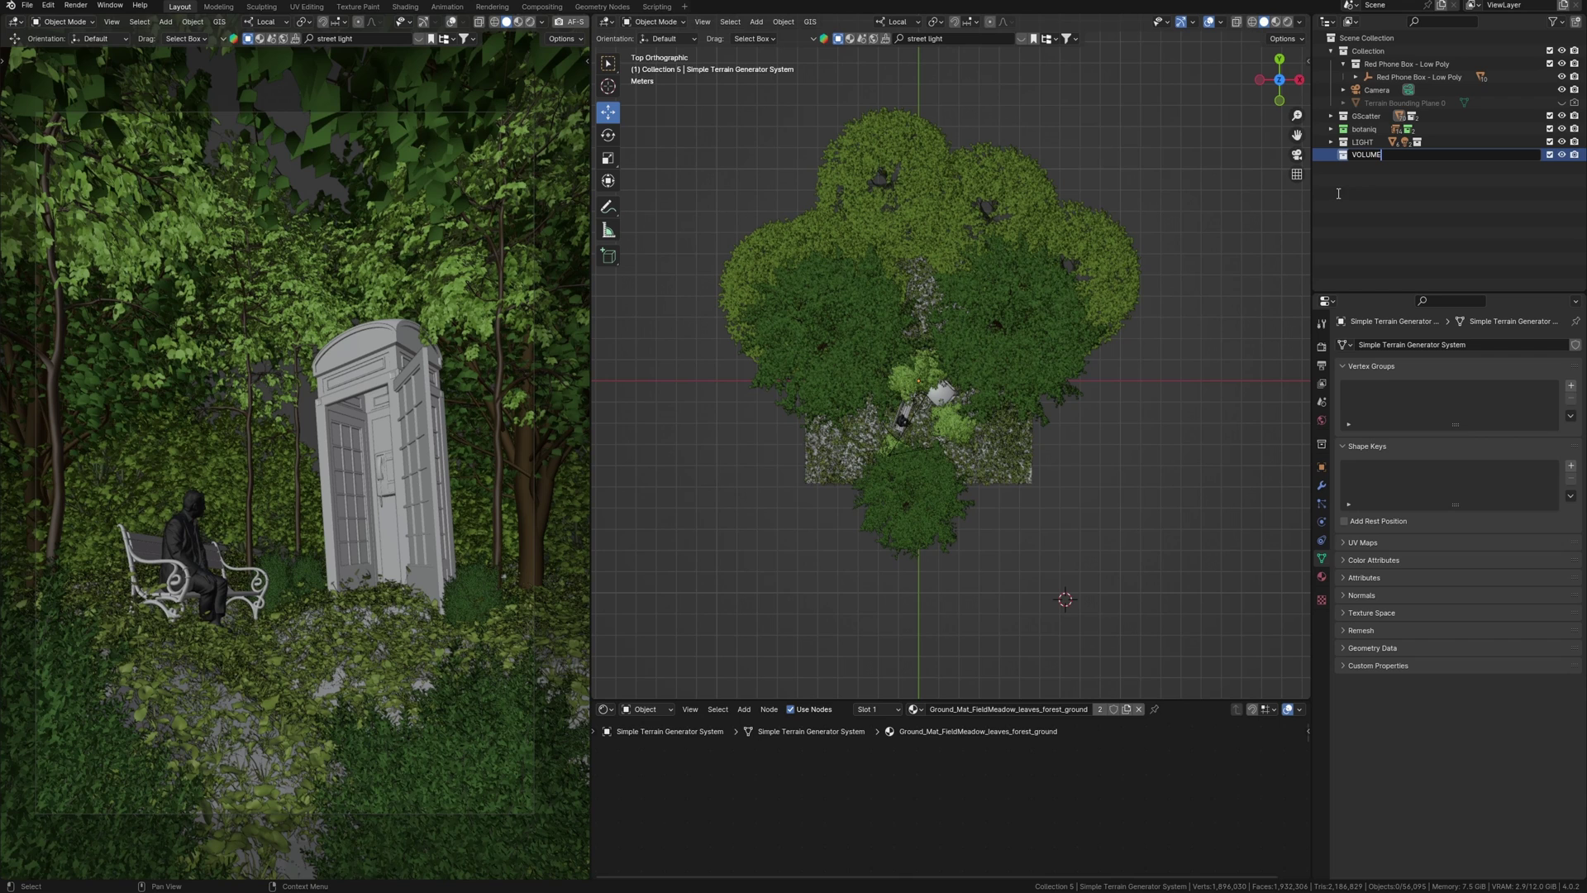
key(Return)
- Add a cube, then scale and move it to cover the forest terrain
key(shift+a)
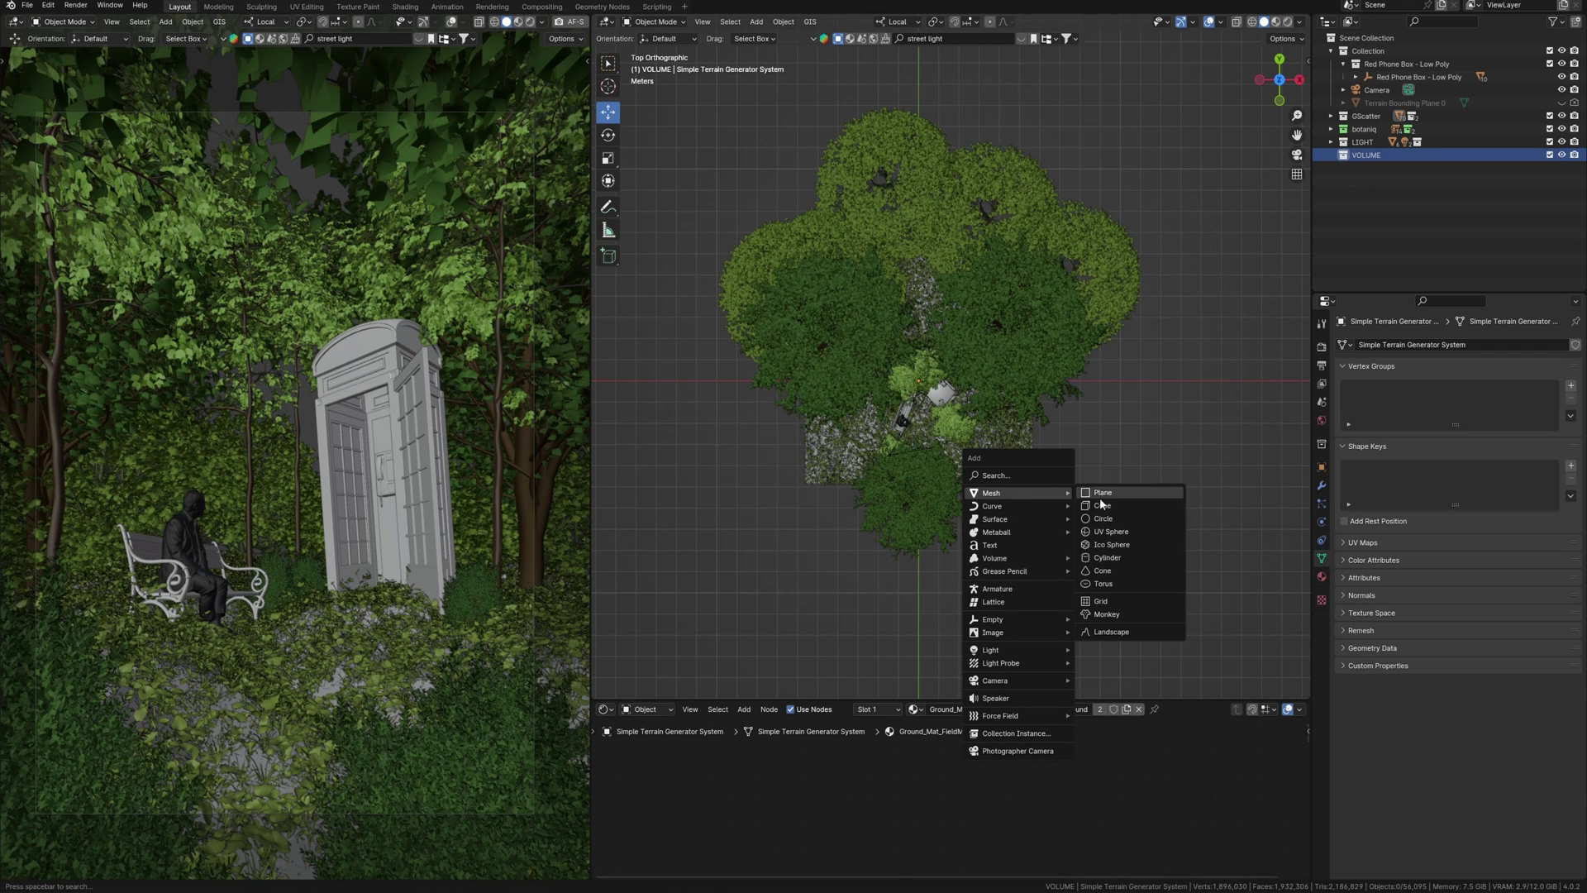
click(1101, 505)
key(s)
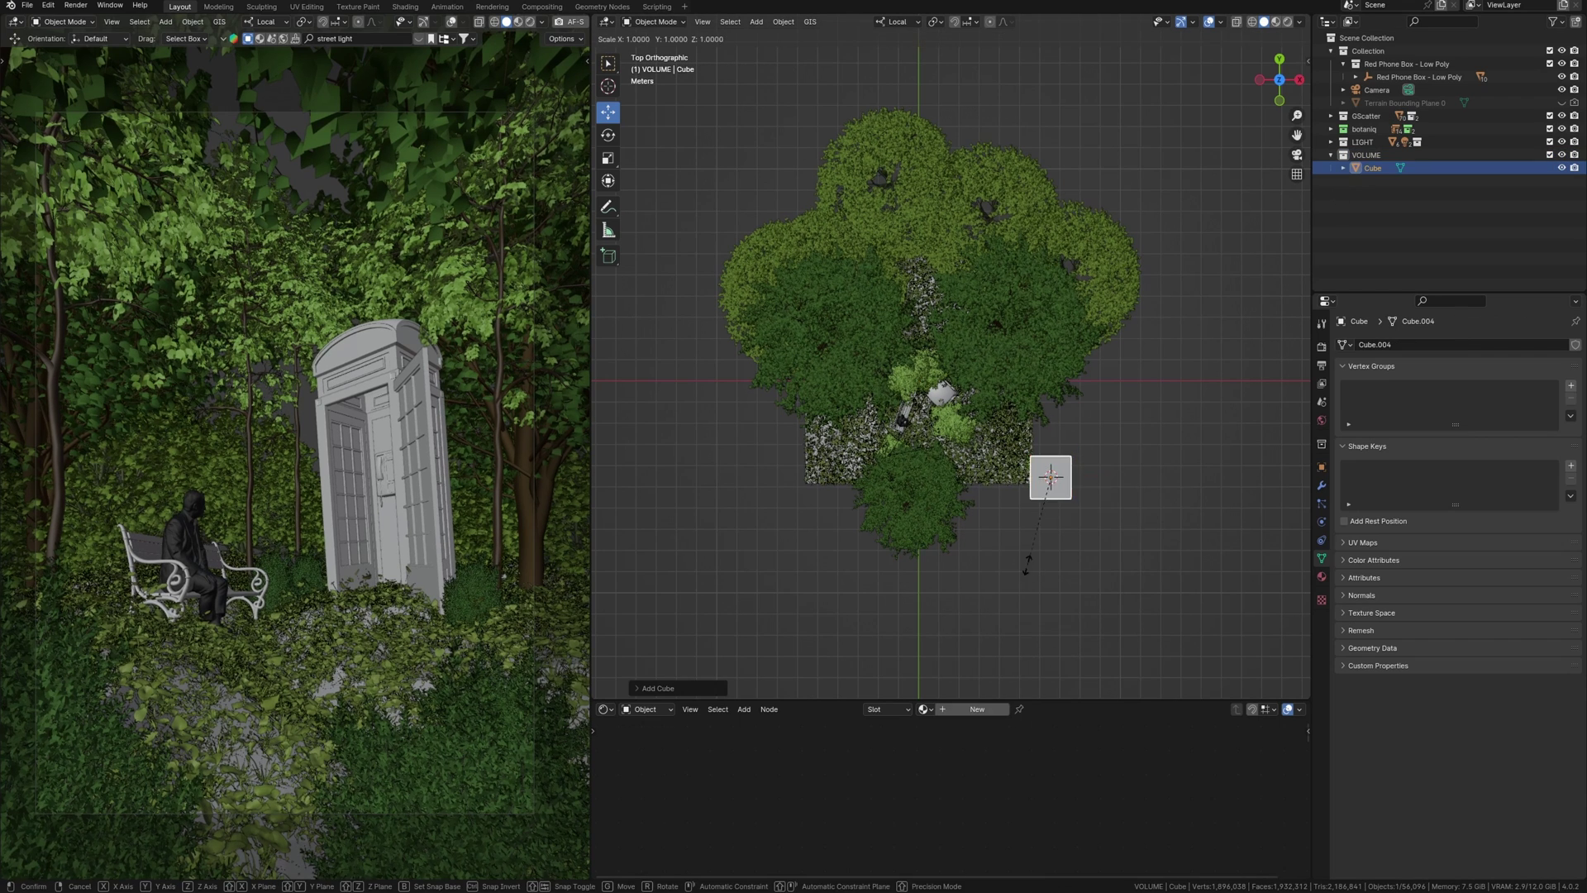
click(875, 617)
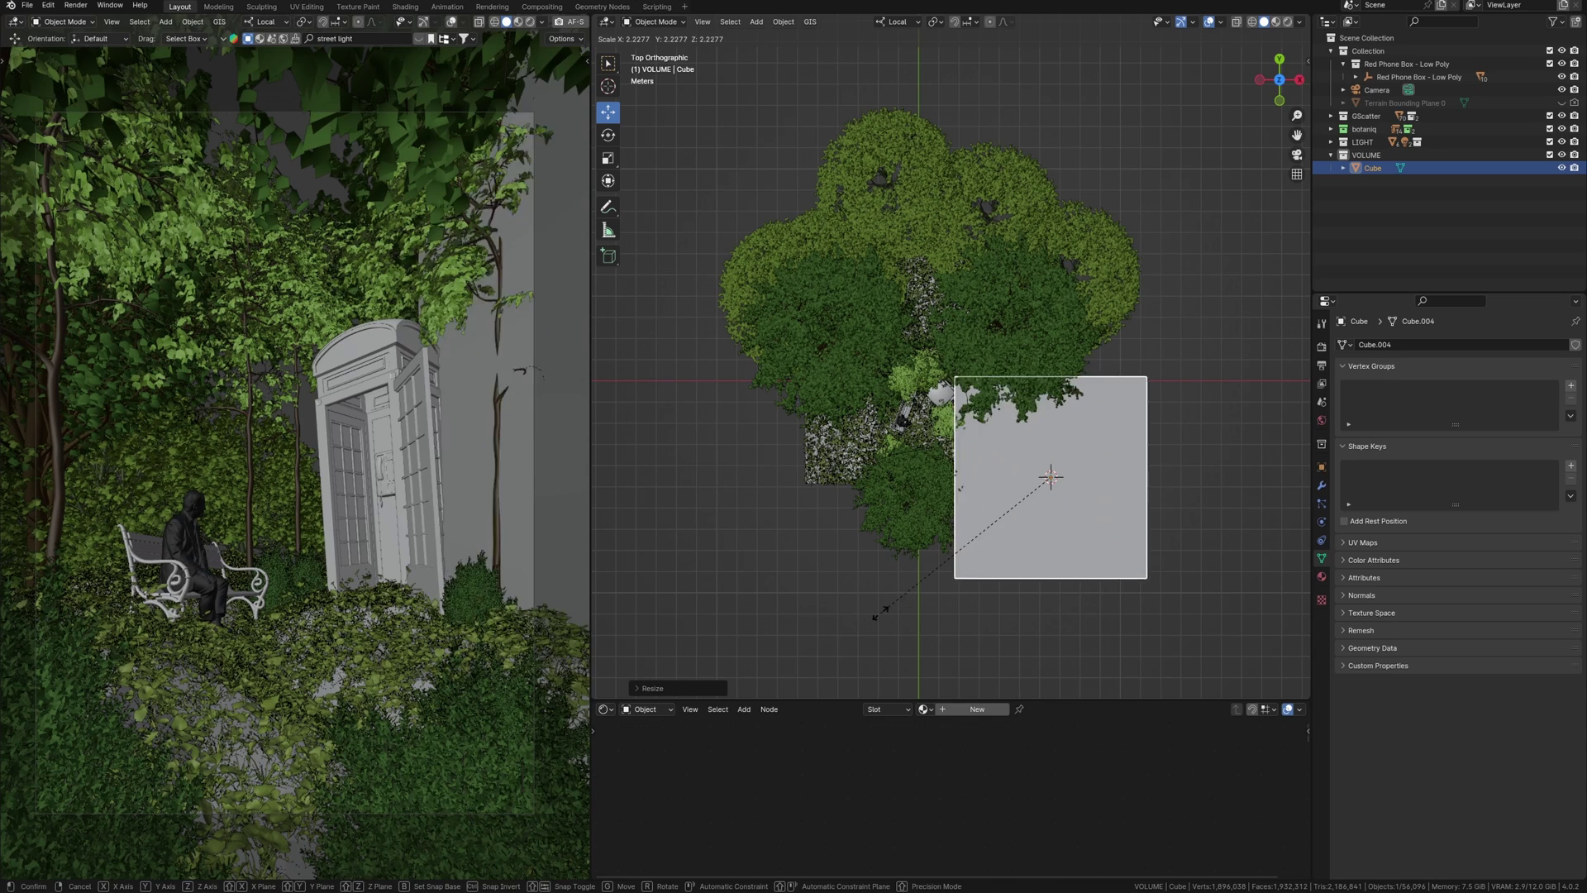
key(g)
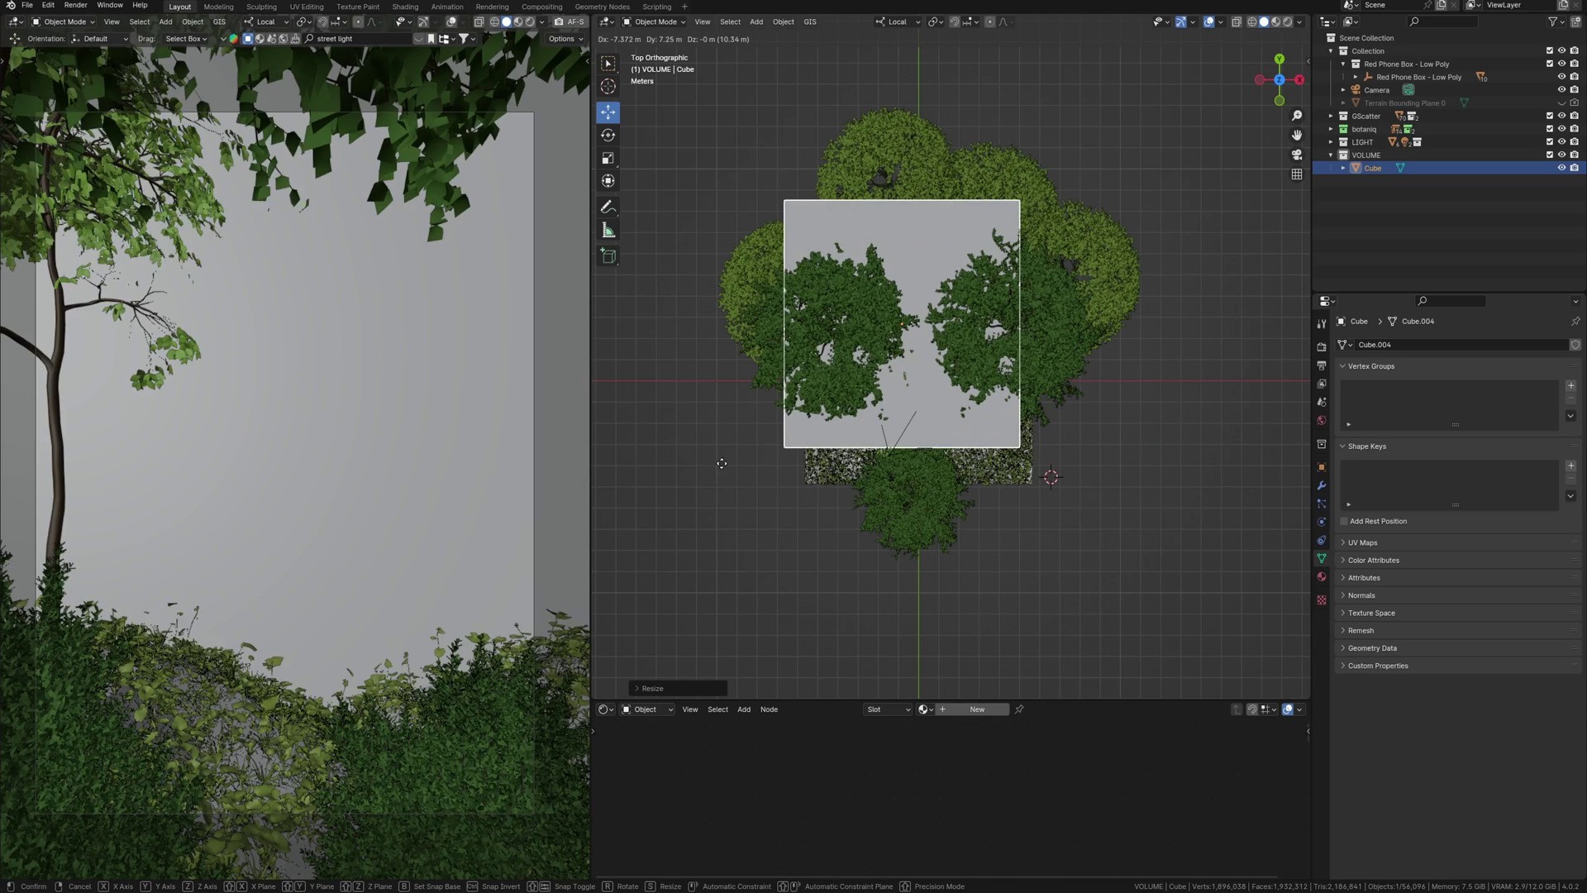
click(739, 483)
key(s)
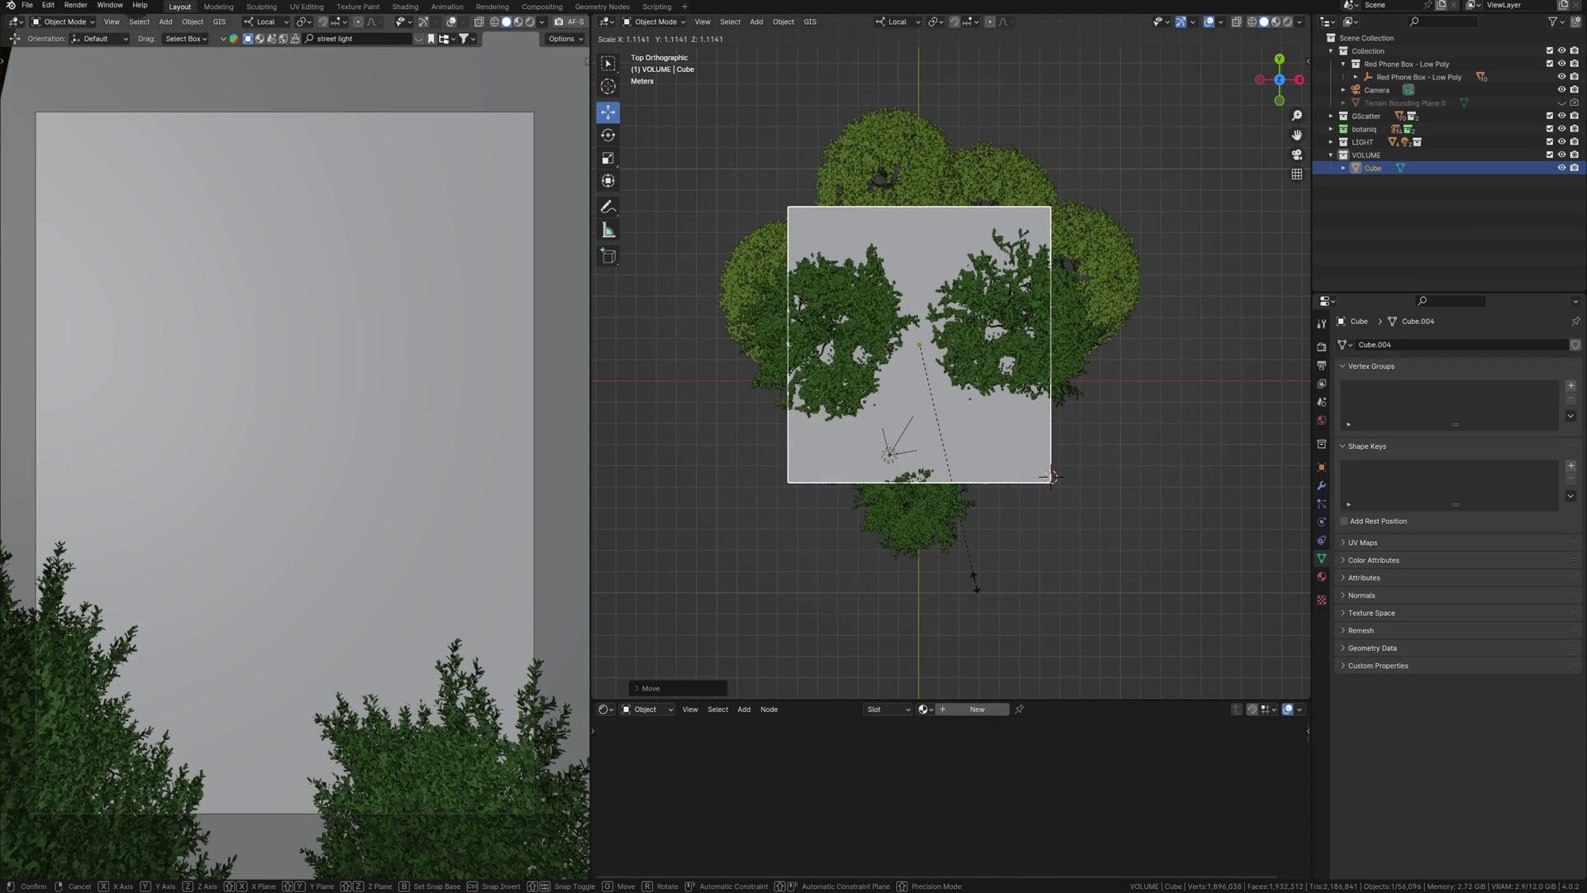
click(985, 575)
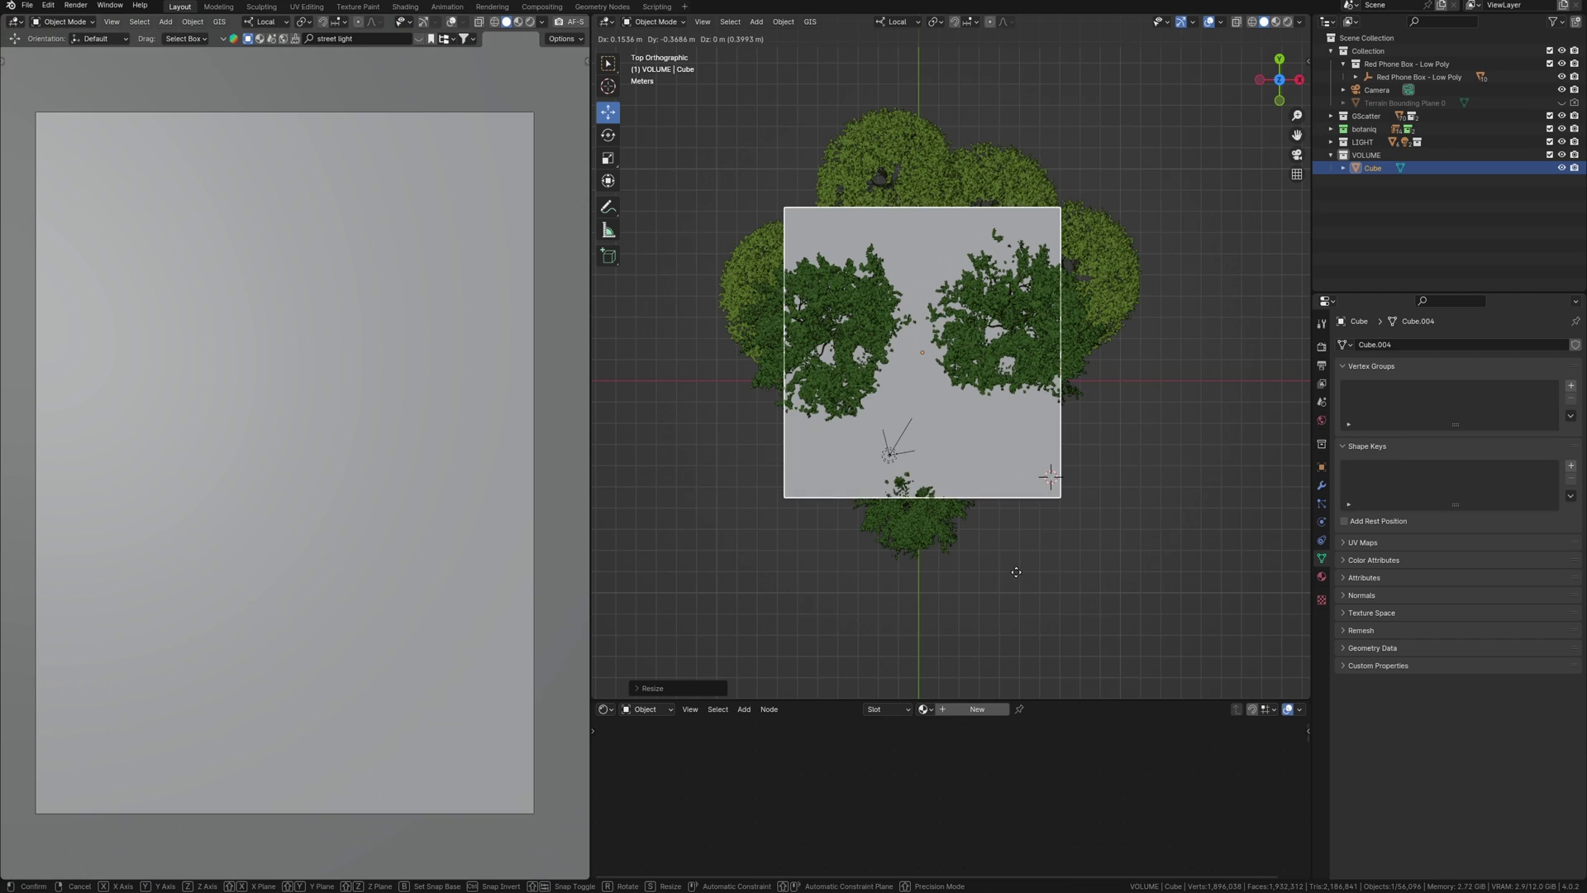
- Set the cube's viewport Display As to Bounds and enlarge the lower node area
click(1321, 468)
scroll(1423, 620, down, 2)
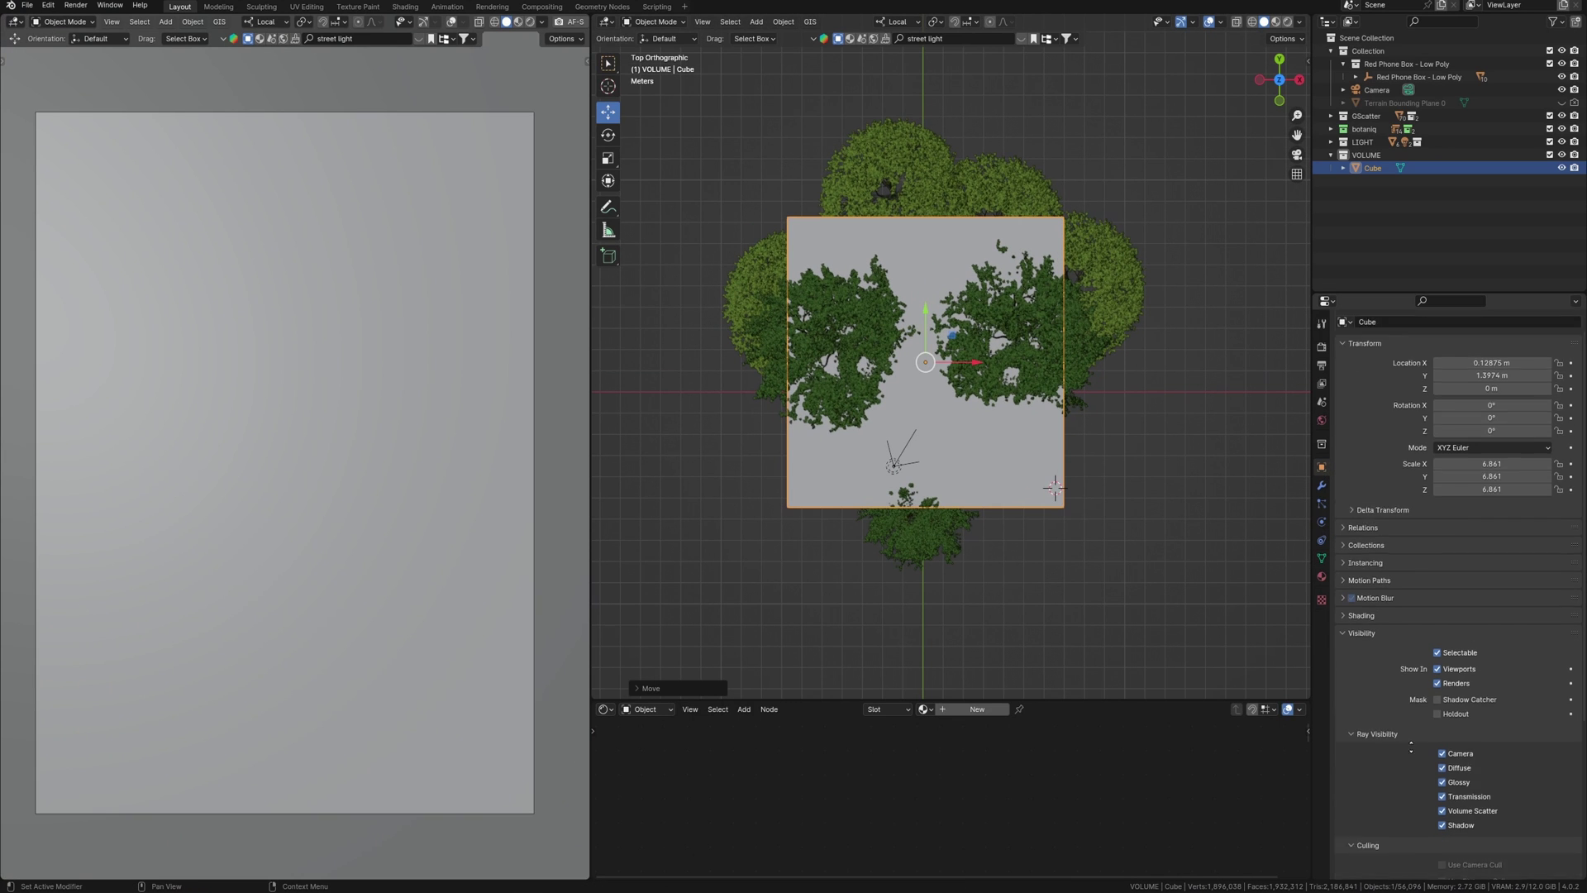
scroll(1424, 706, down, 3)
click(1461, 835)
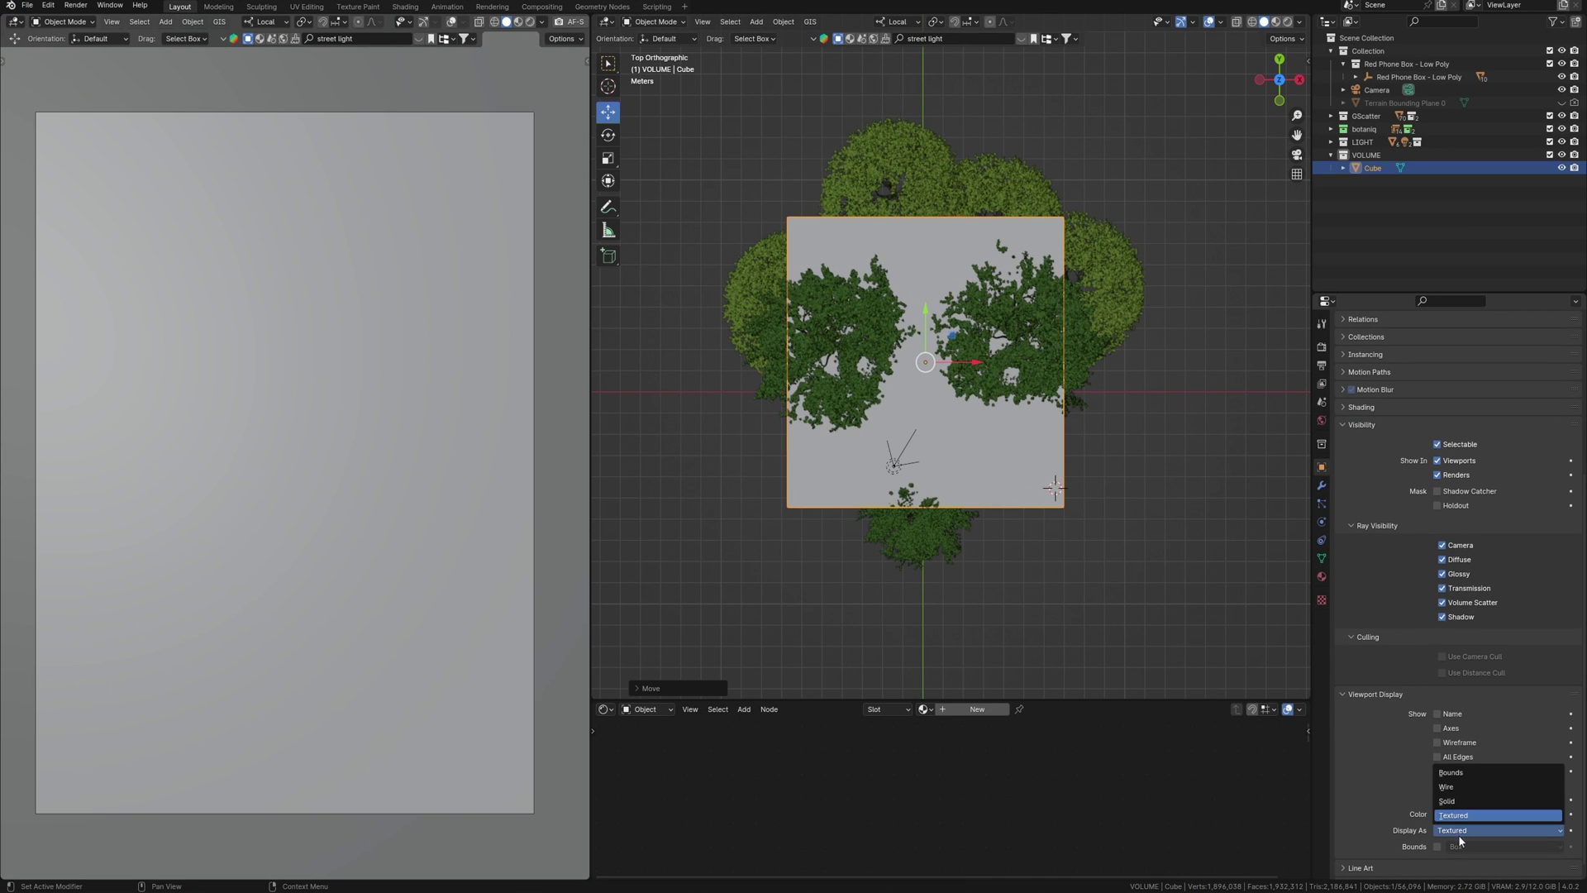
click(1442, 773)
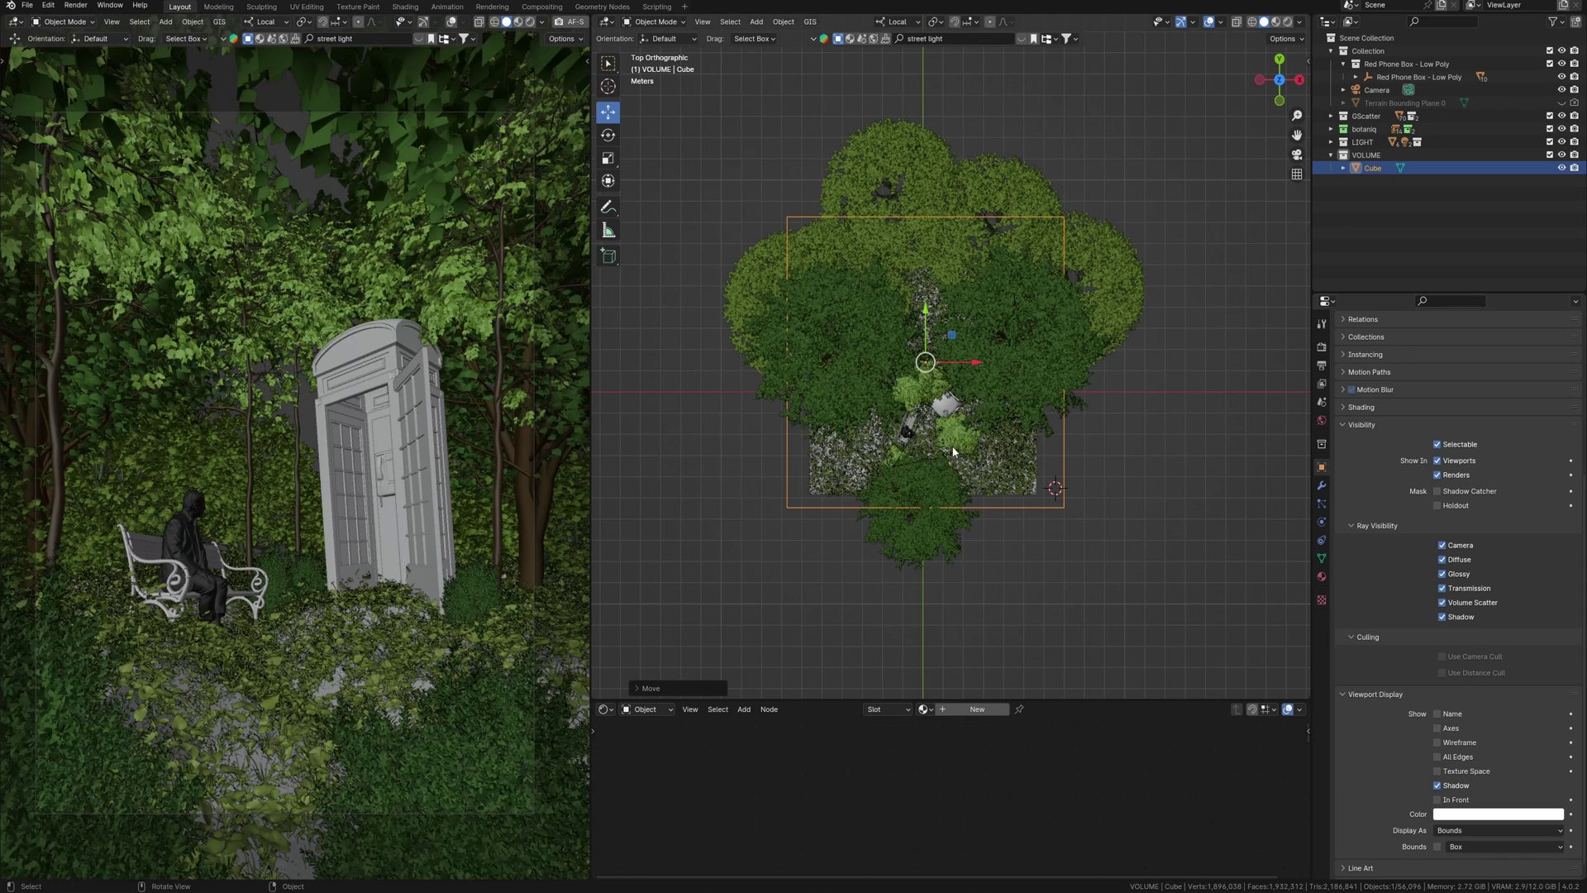
shift+middle_drag(1001, 489, 1017, 495)
drag(1018, 701, 941, 616)
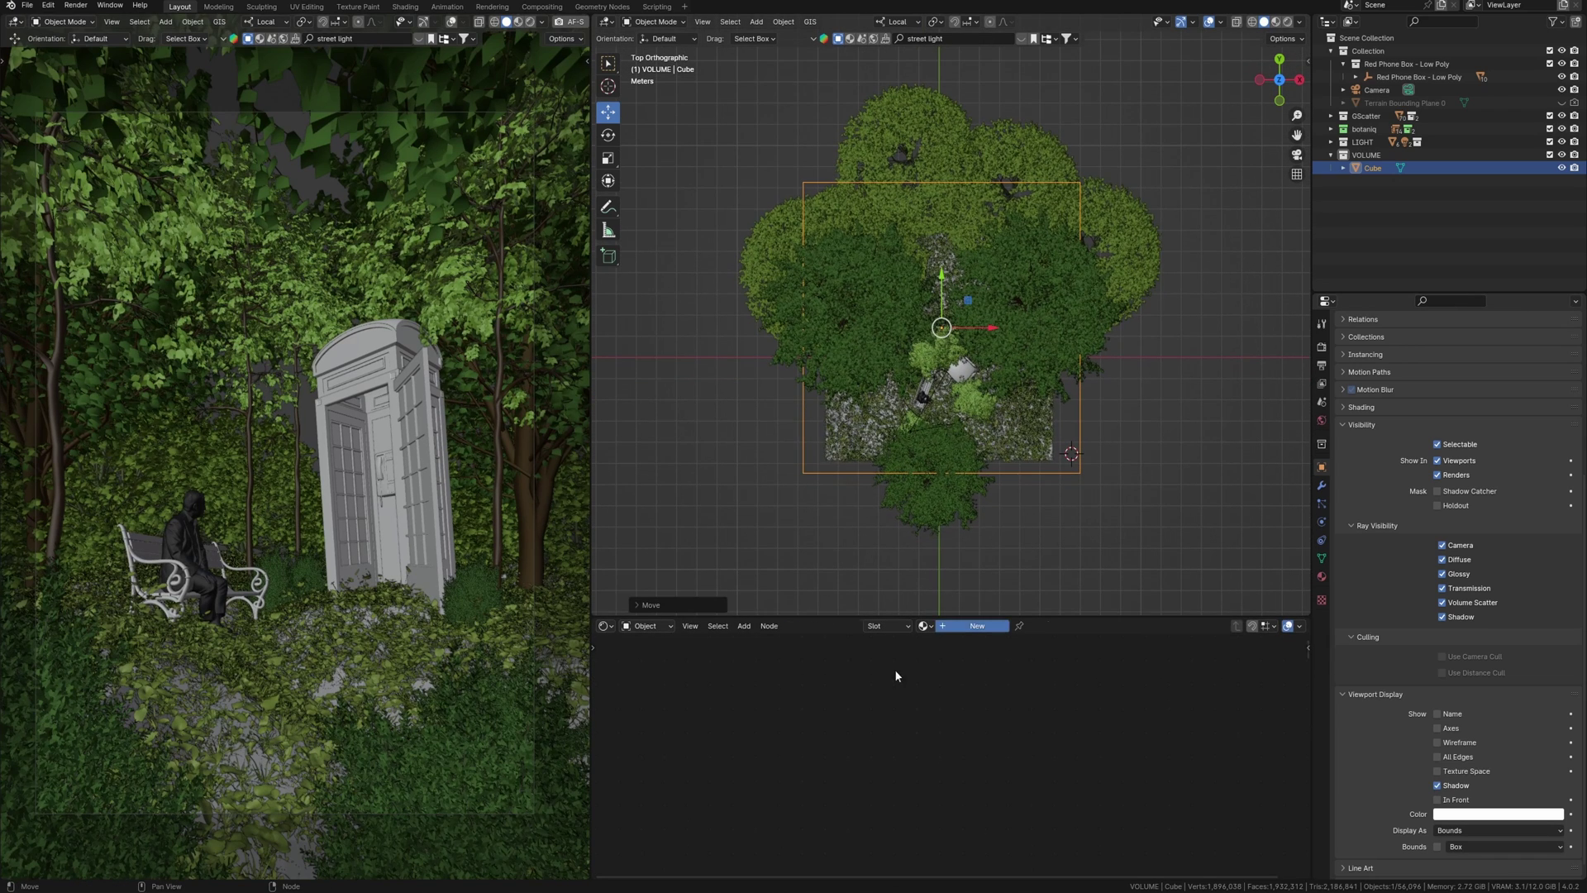
- Give the cube a new material and add a Volume Scatter node beside it
click(977, 625)
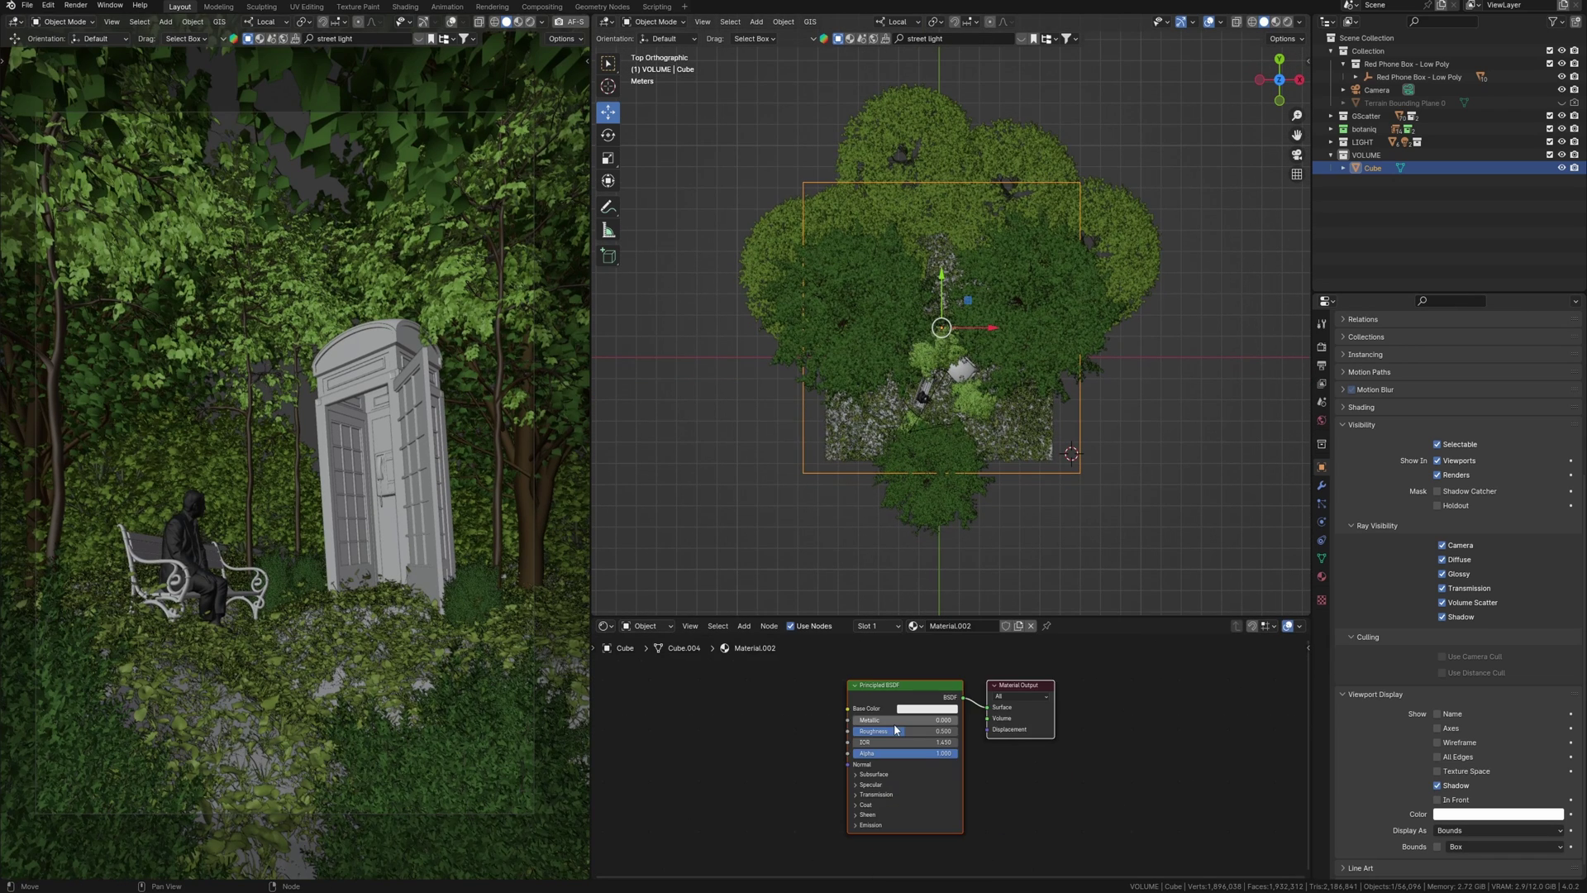
key(shift+a)
click(731, 719)
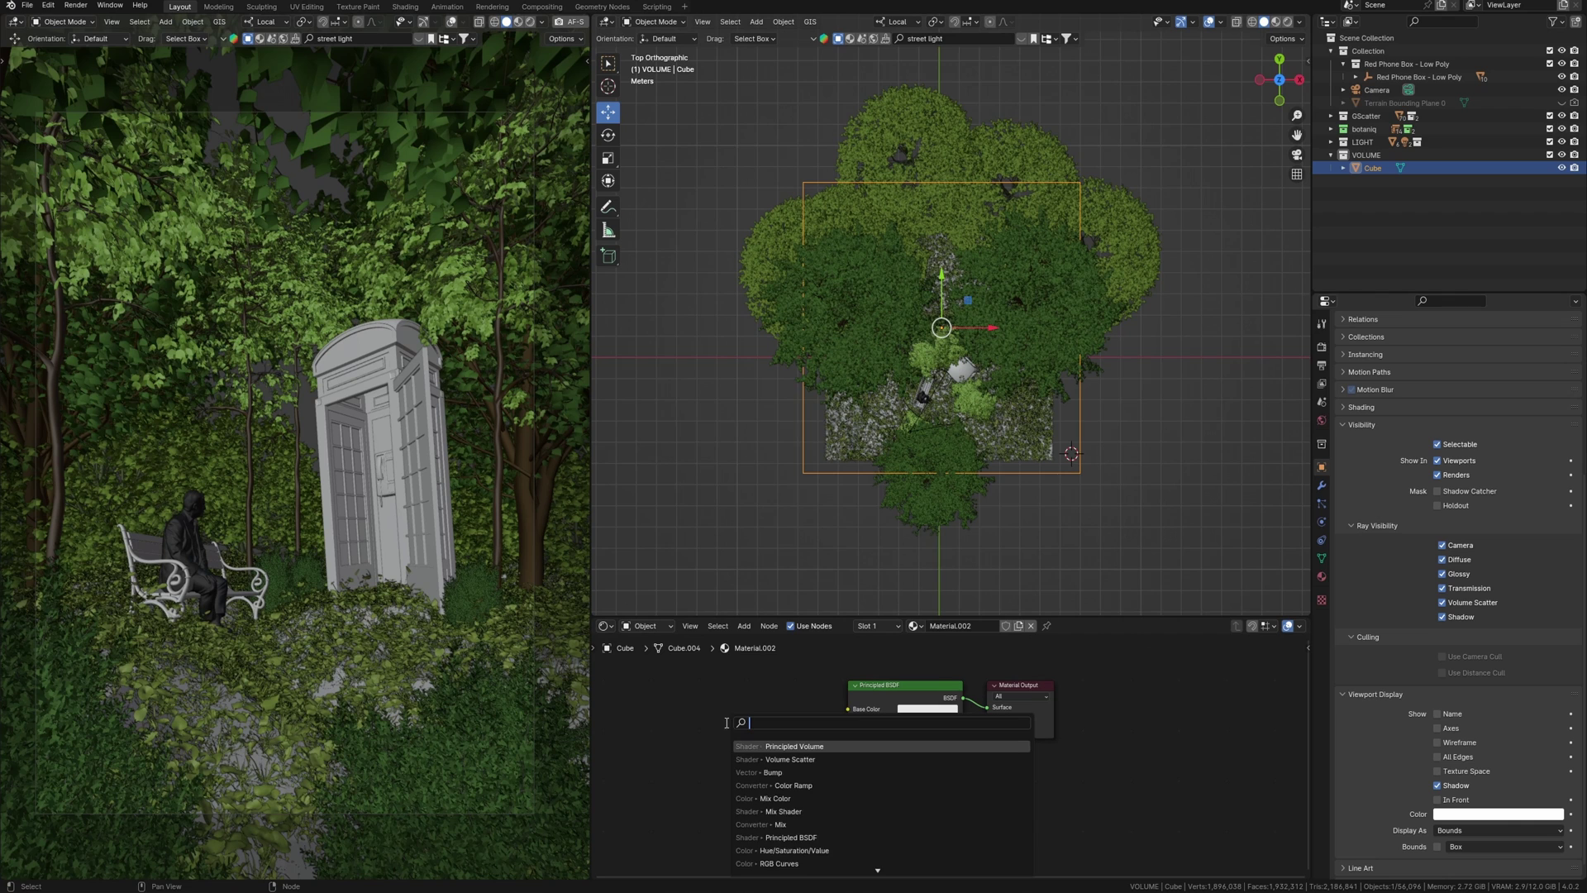
text(volume)
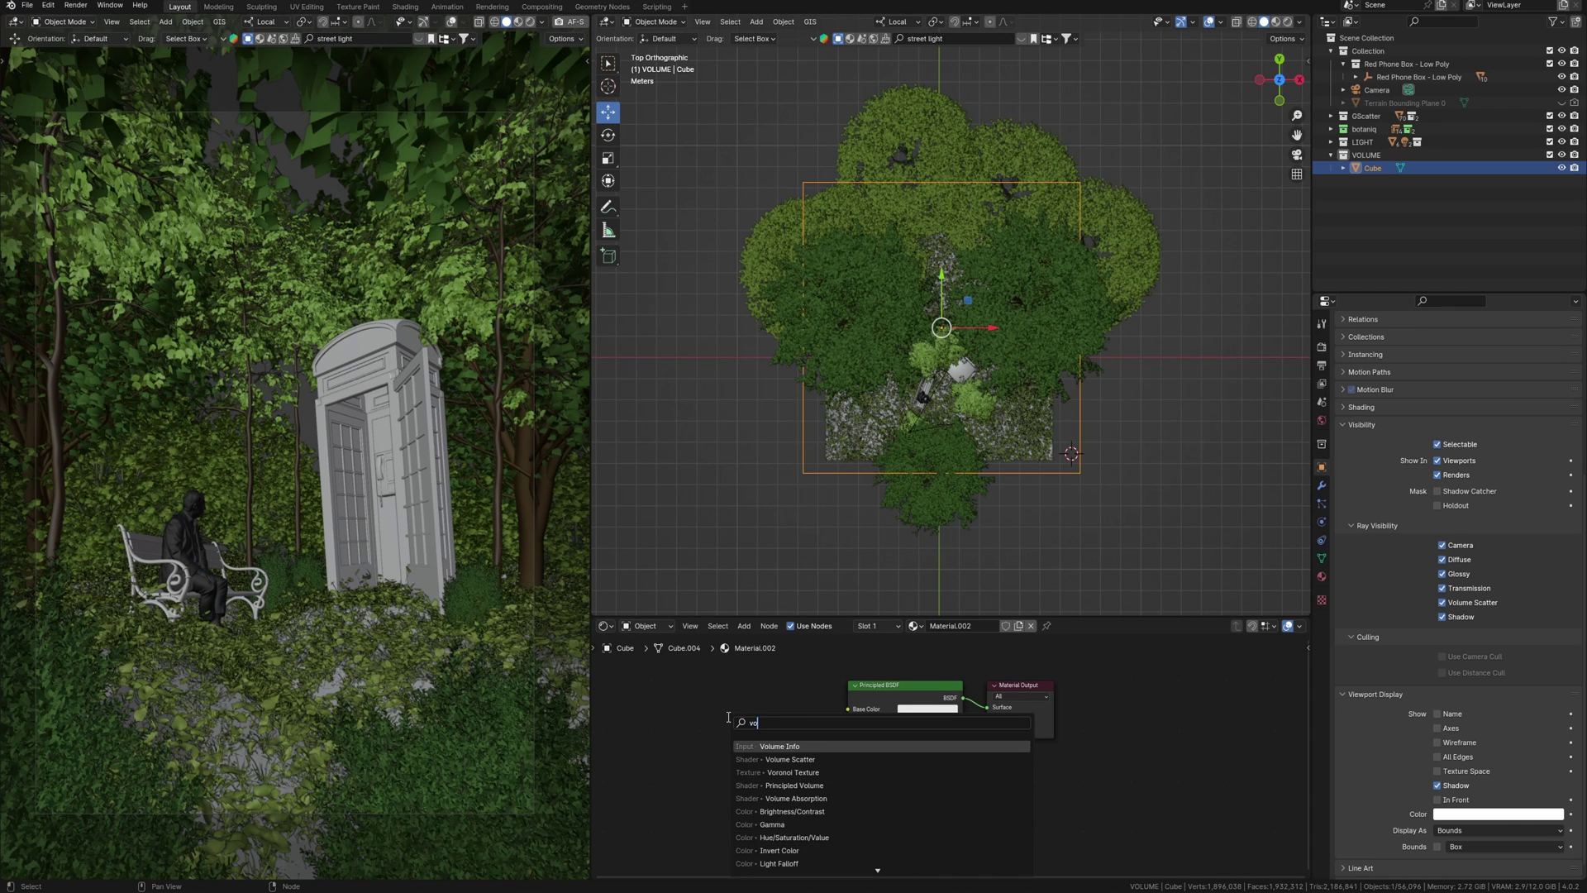
key(Down)
key(Return)
click(726, 717)
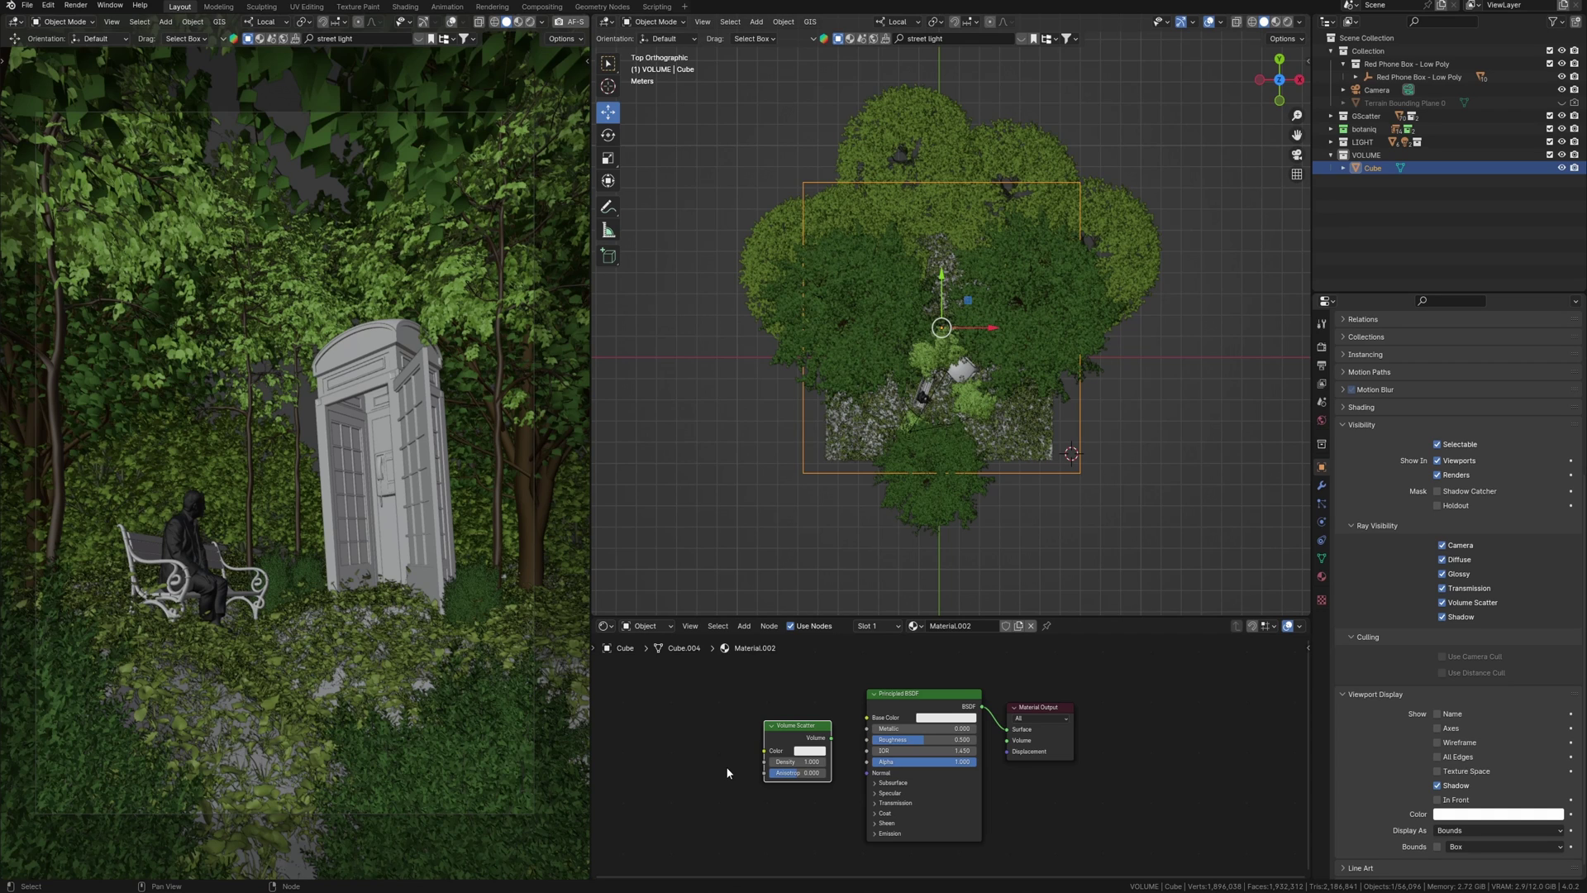
- Preview the viewport in Rendered shading with the cube hidden, then unhide it
click(529, 23)
click(1561, 167)
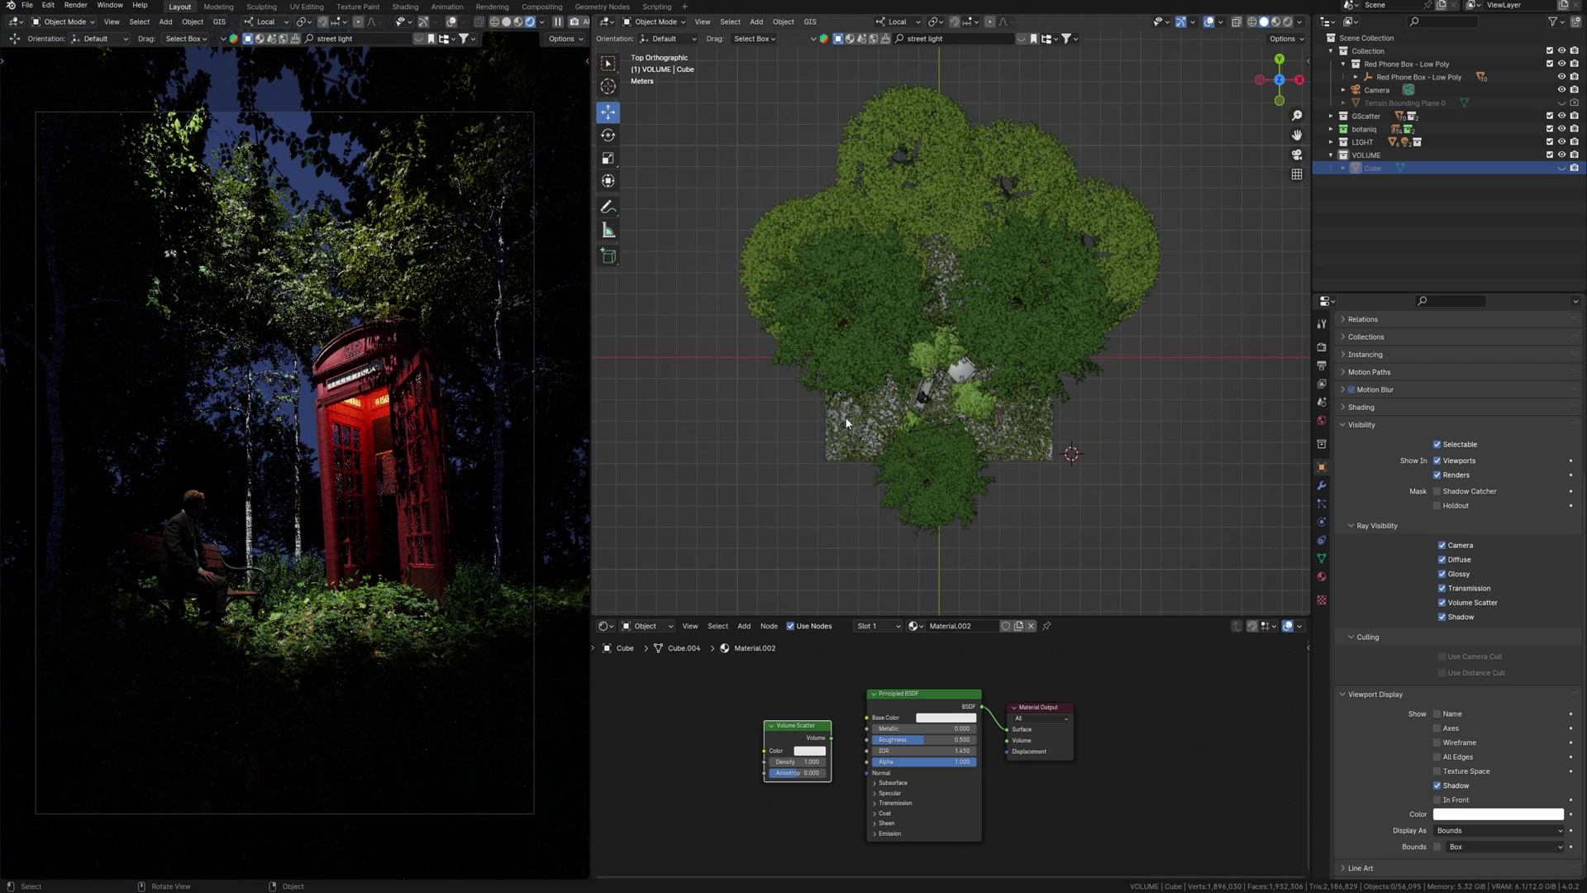
key(alt+h)
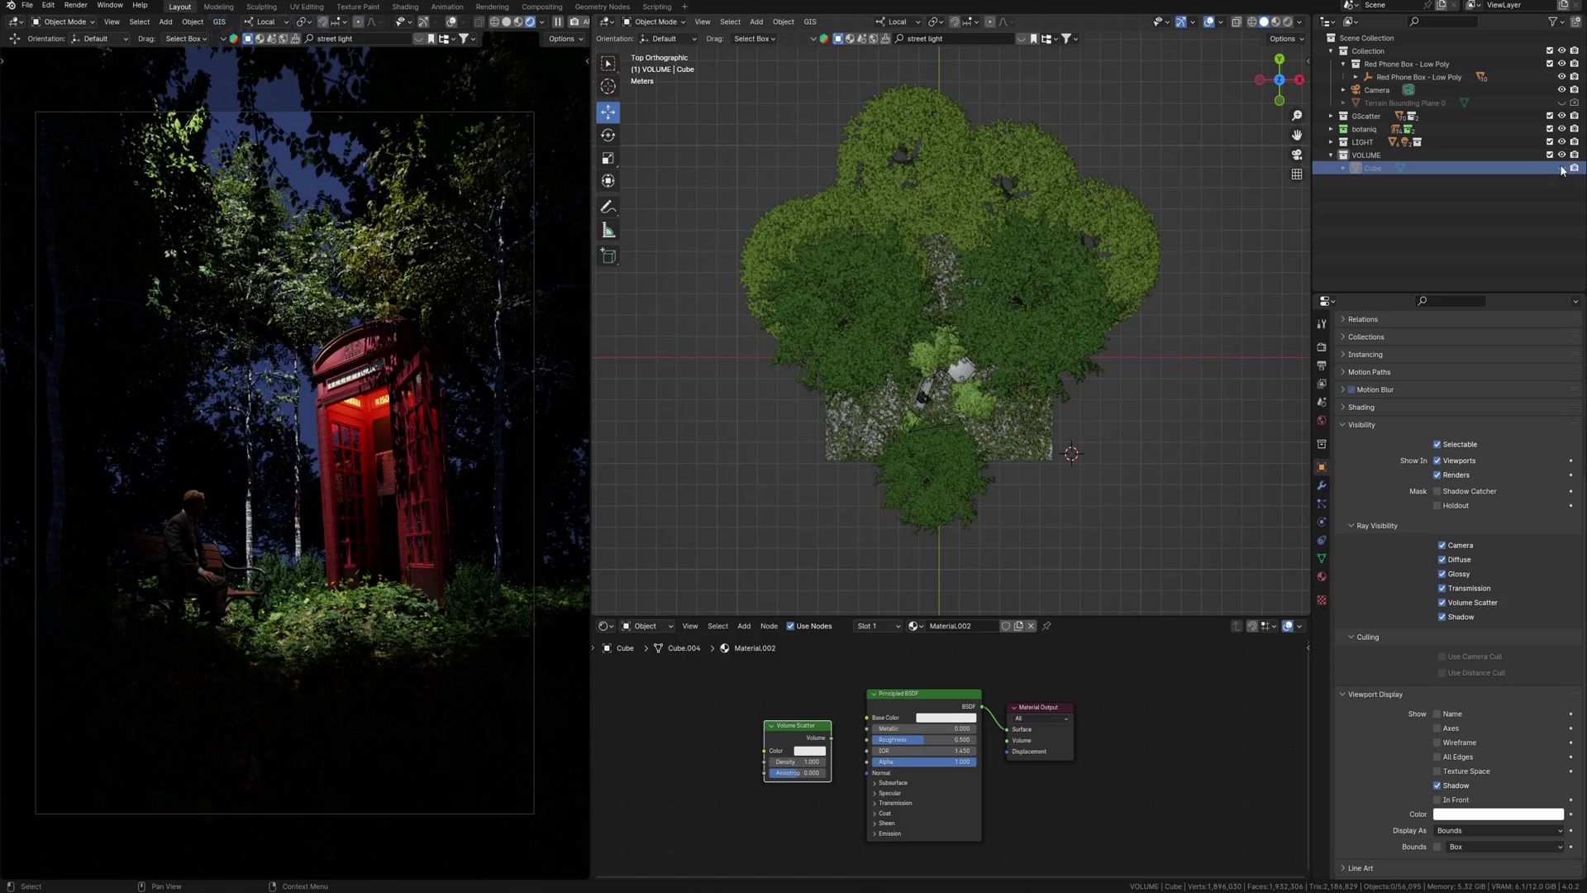
- Connect Volume Scatter to the Material Output Volume and delete the Principled BSDF
drag(830, 737, 1007, 740)
click(924, 695)
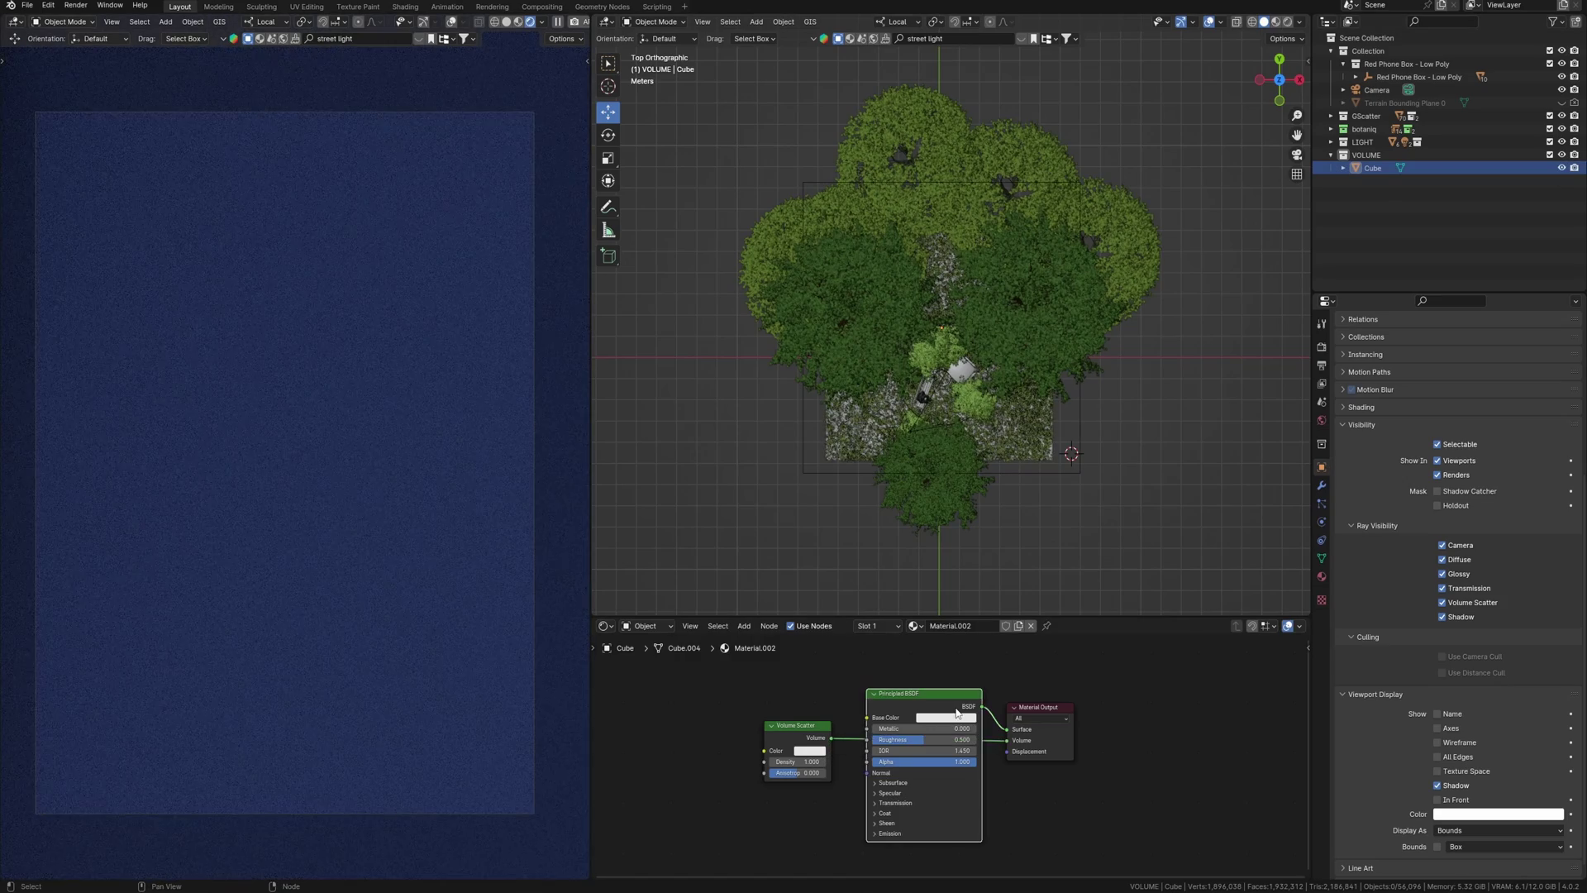
key(x)
drag(815, 739, 908, 730)
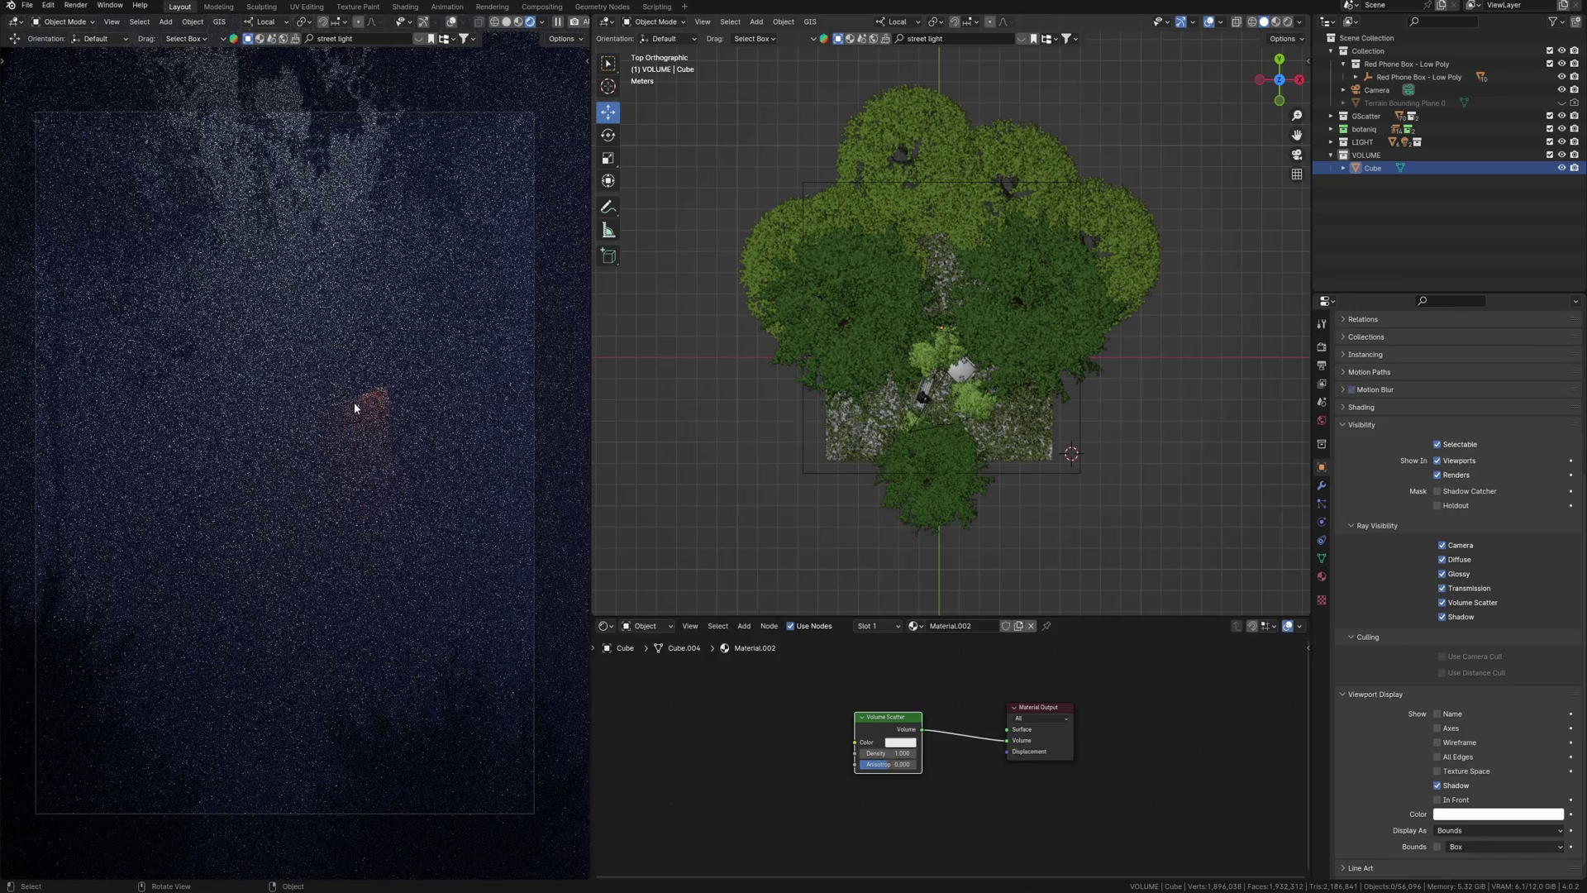
- Set the scatter Density to 0.1 and test a blue fog colour
click(932, 690)
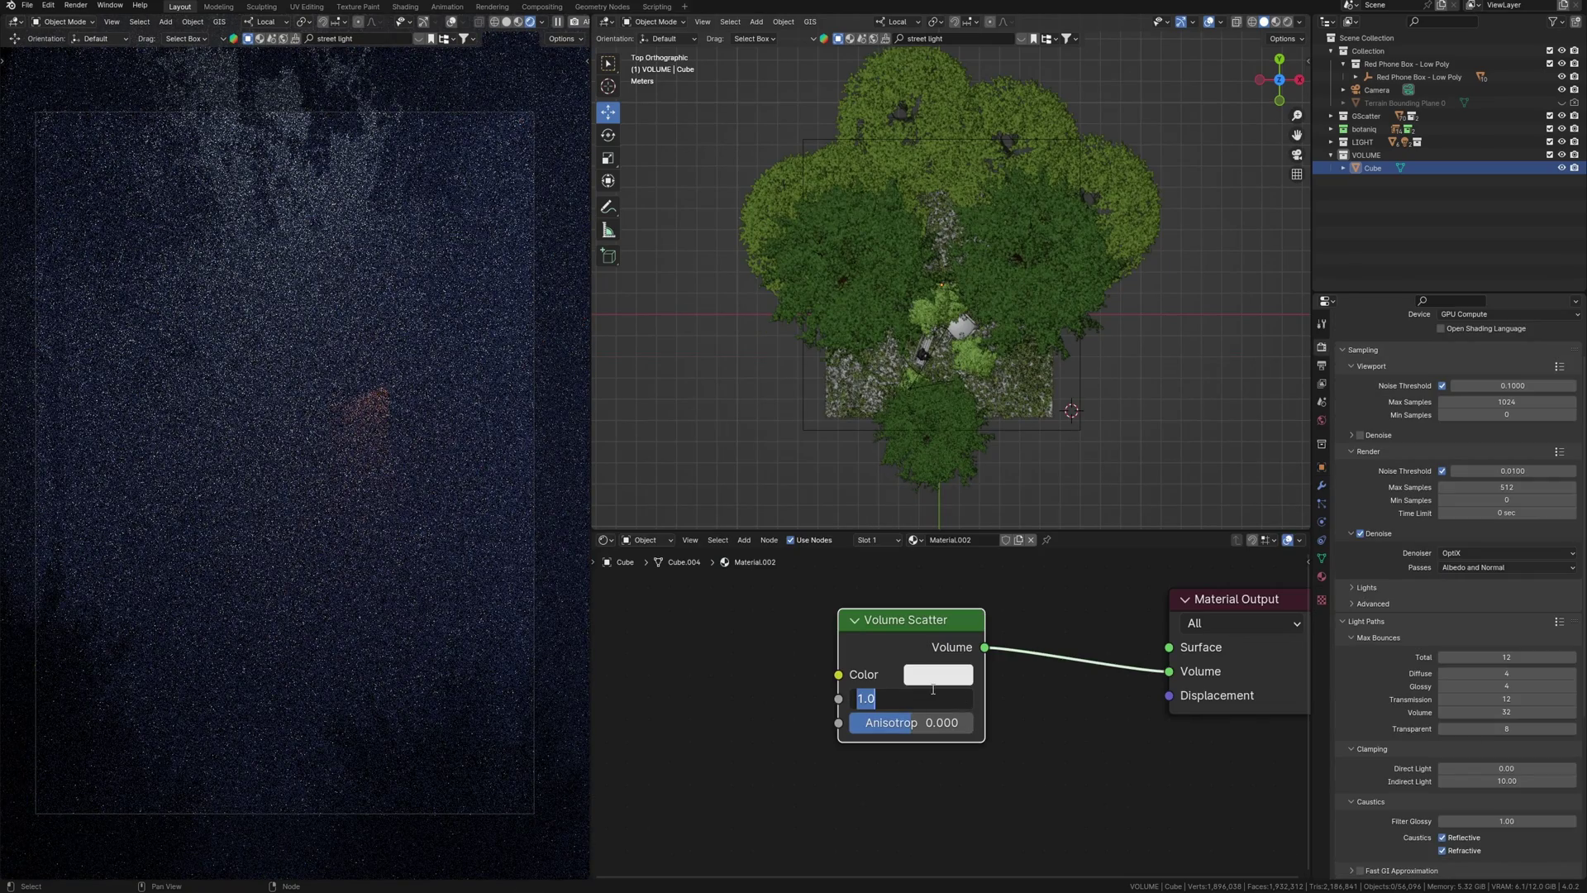
text(.1)
key(Return)
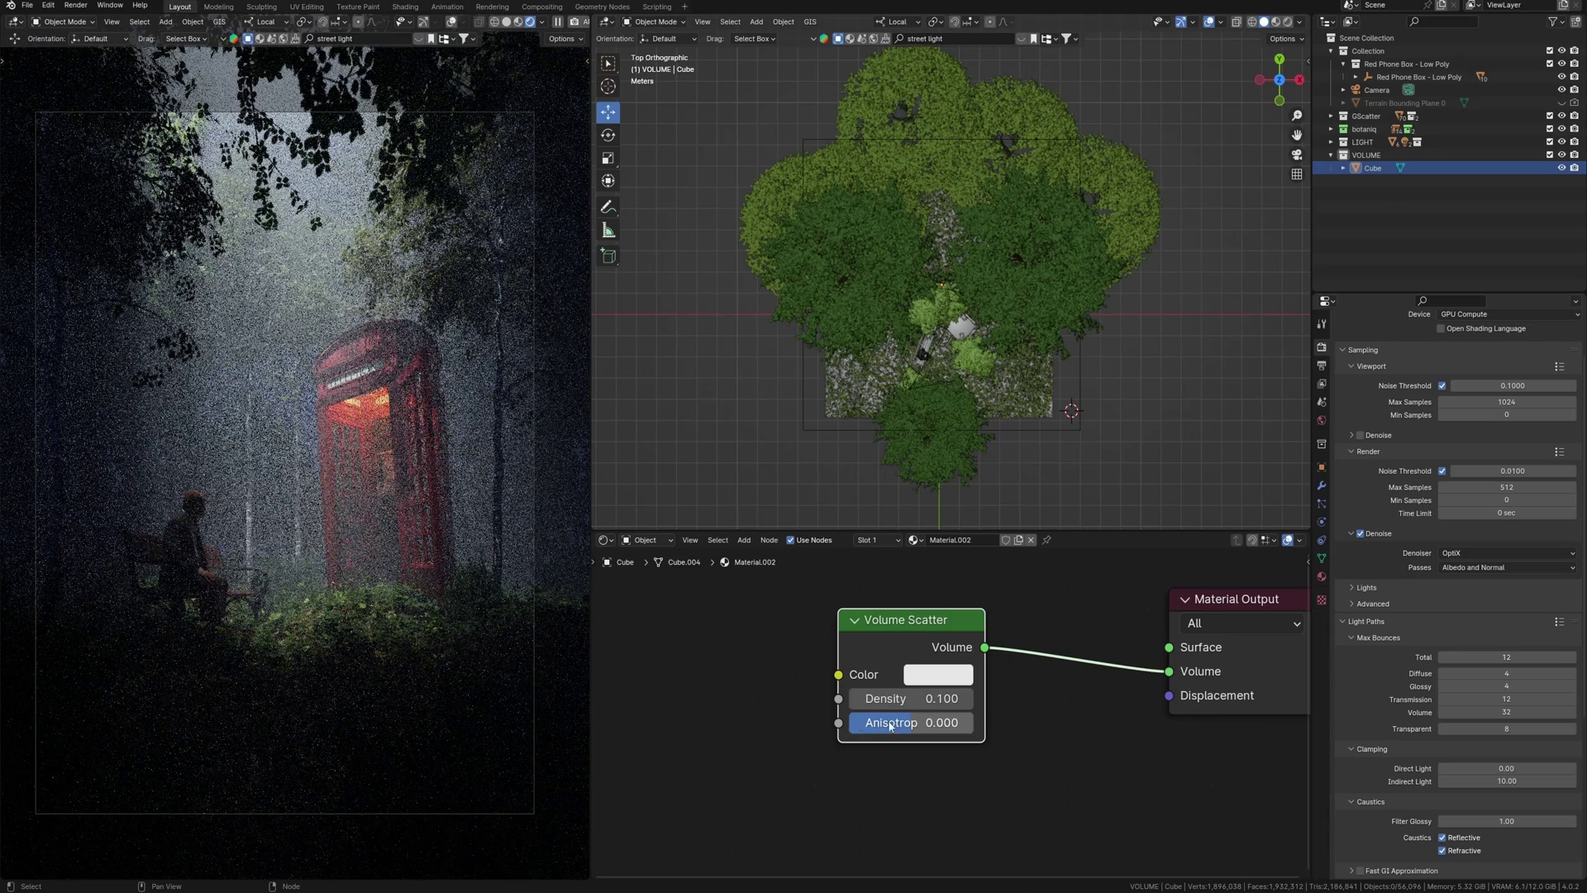
click(938, 673)
drag(1005, 425, 1031, 422)
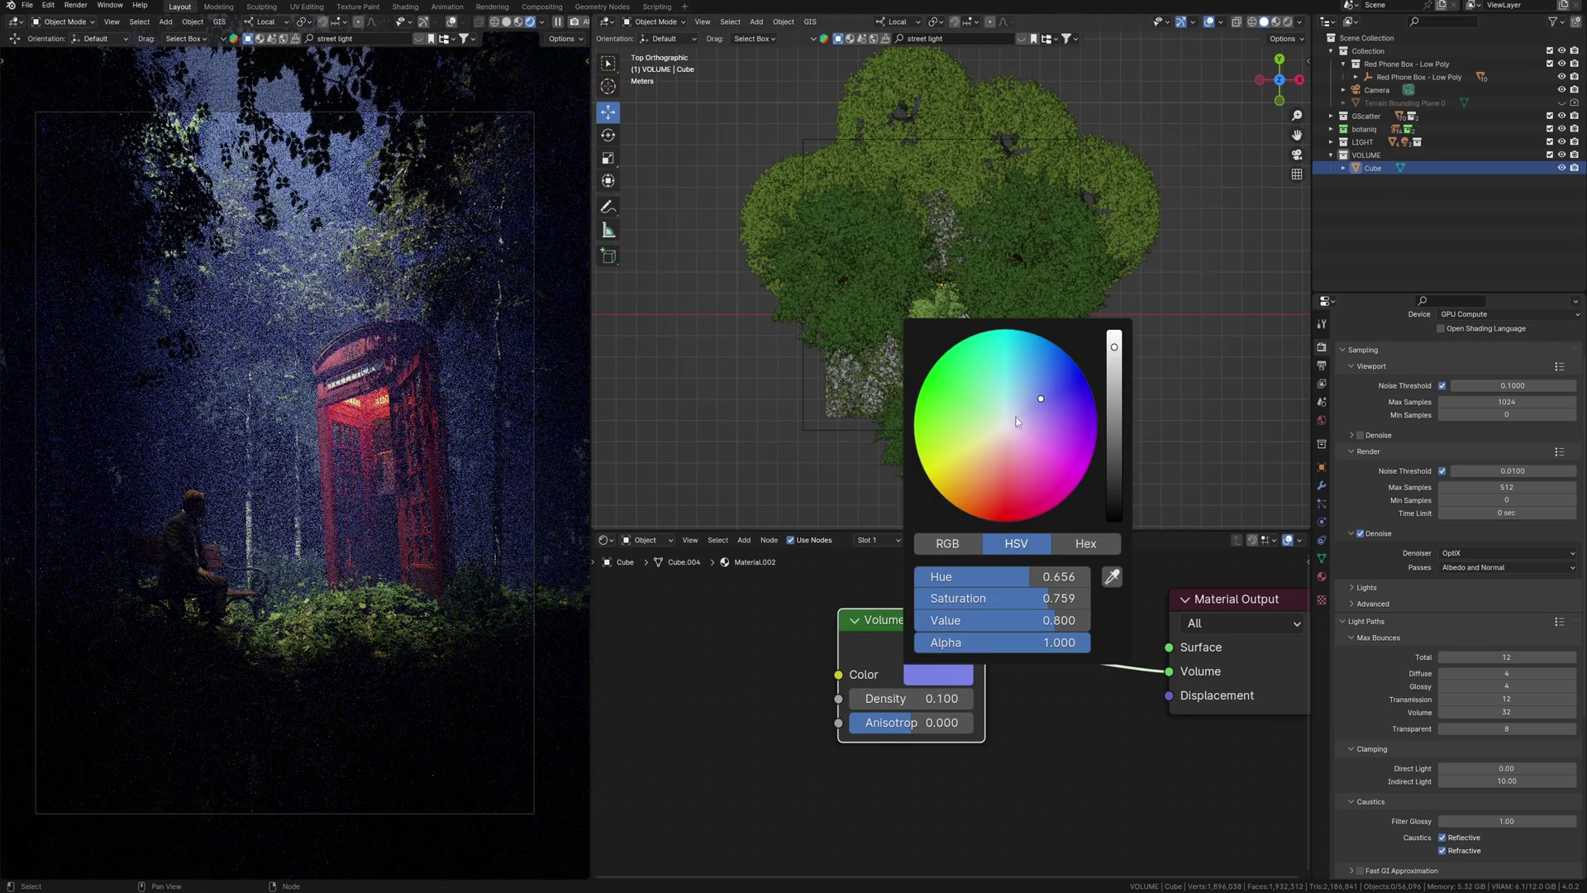
- Cancel the blue tint and add a Principled Volume node
key(Escape)
key(shift+a)
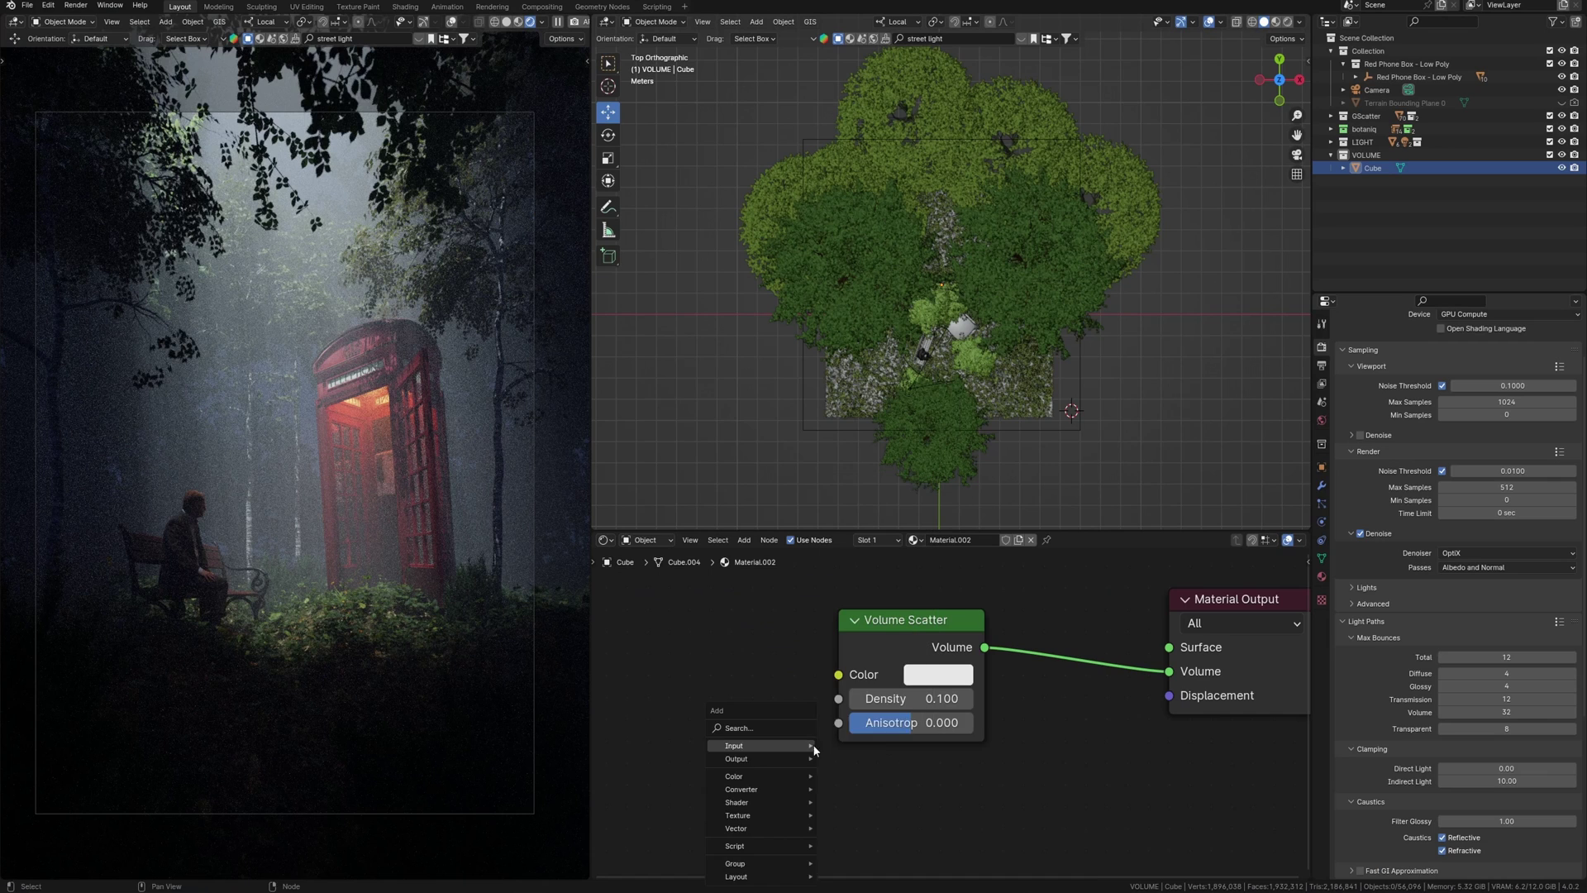
click(794, 731)
click(859, 778)
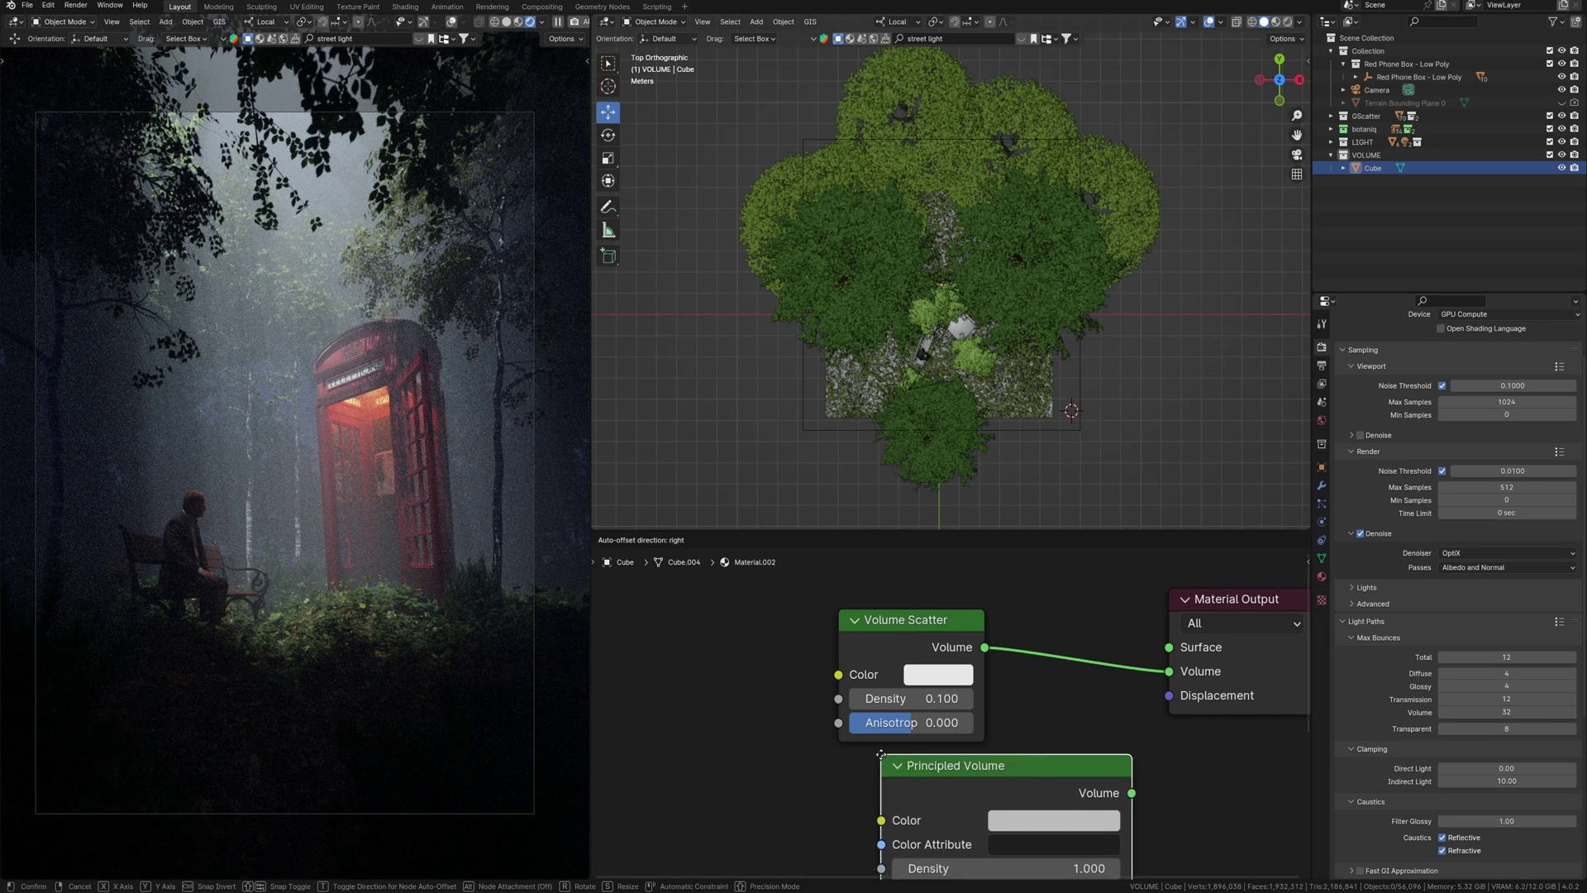
scroll(869, 743, down, 2)
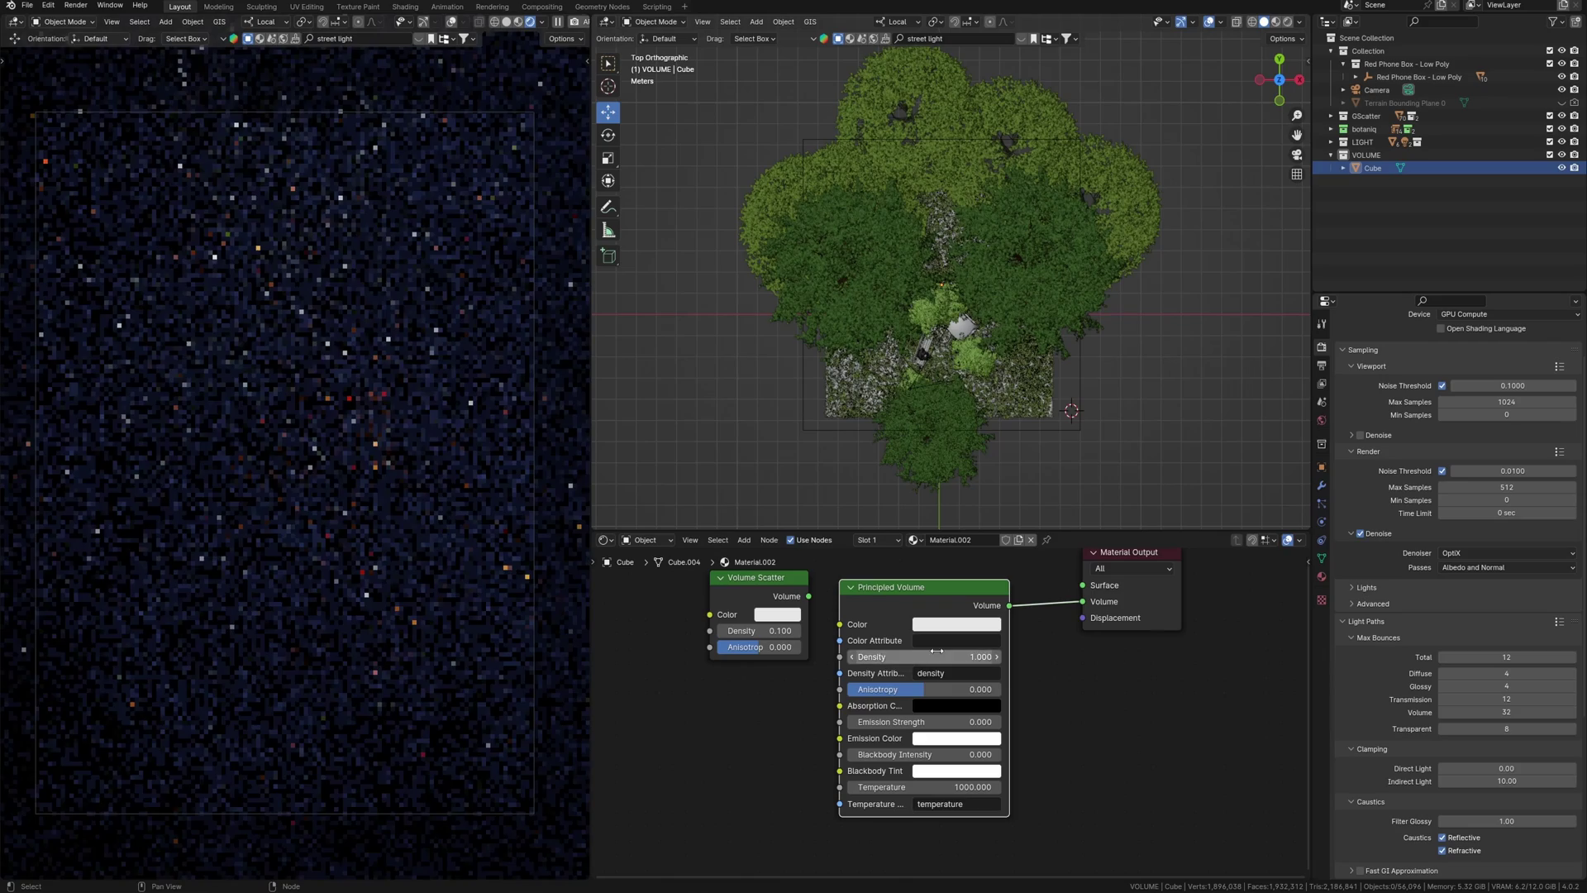
- Set the Principled Volume Density to 0.1 and edit its Emission Strength
click(934, 654)
text(0.100)
key(Return)
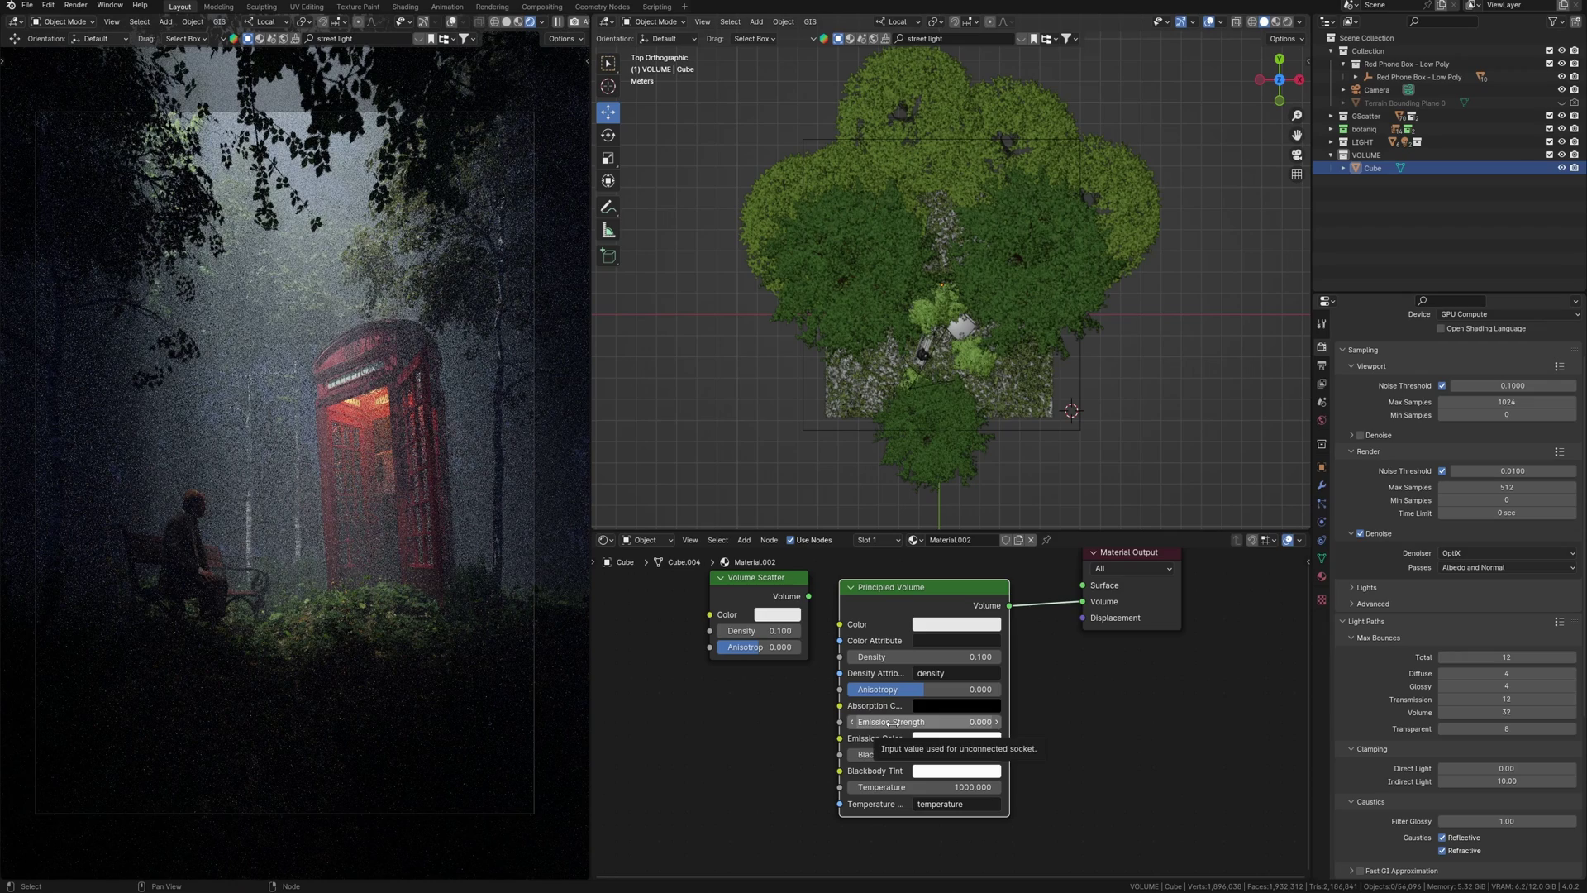
click(893, 721)
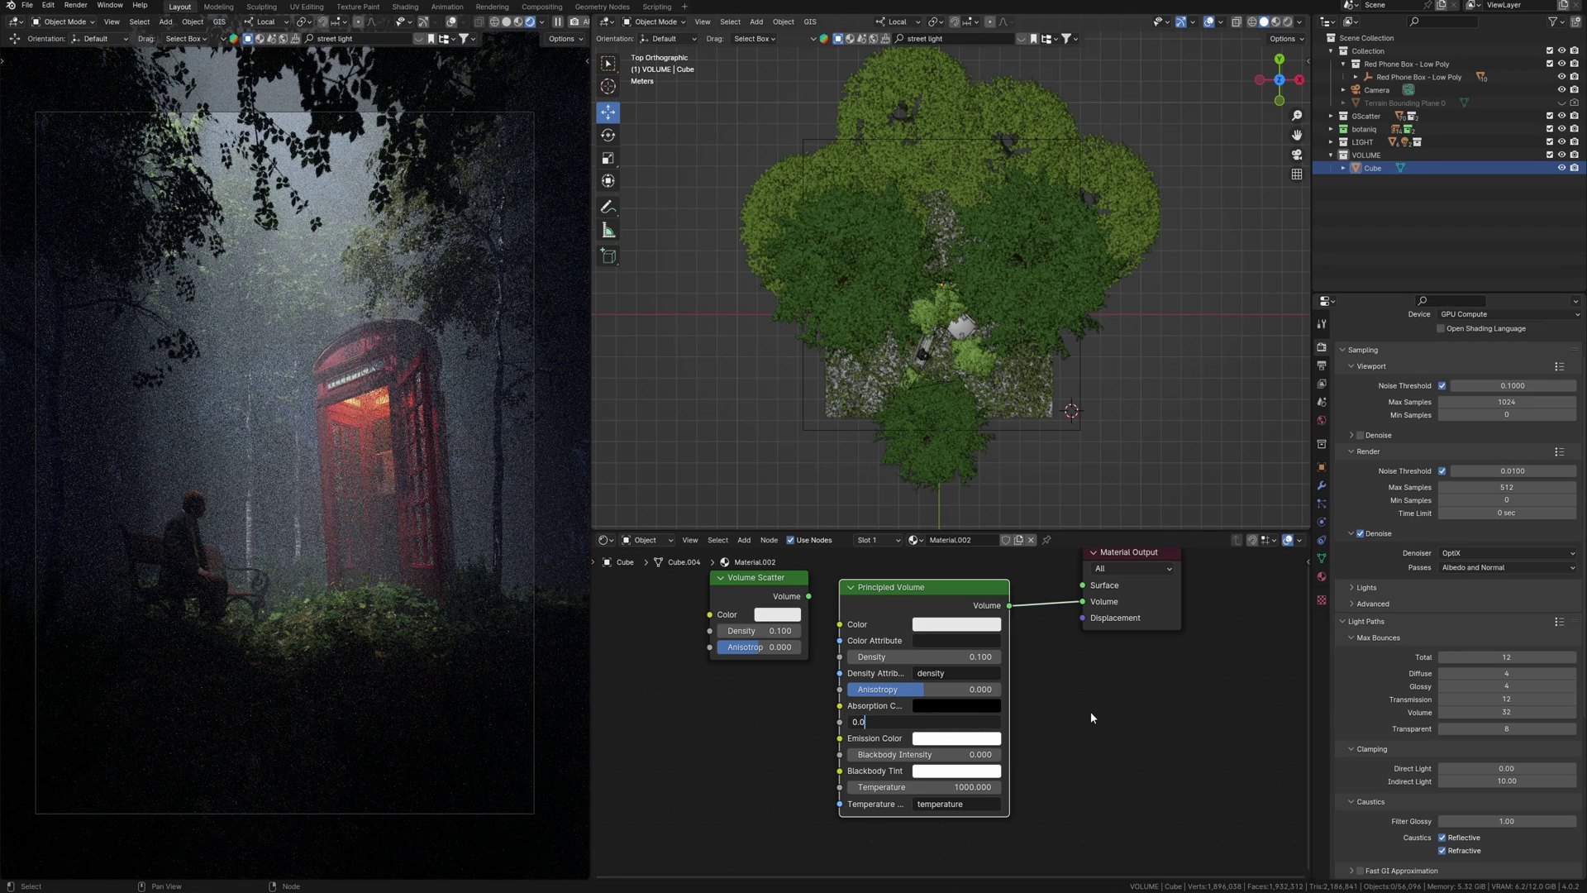
key(Return)
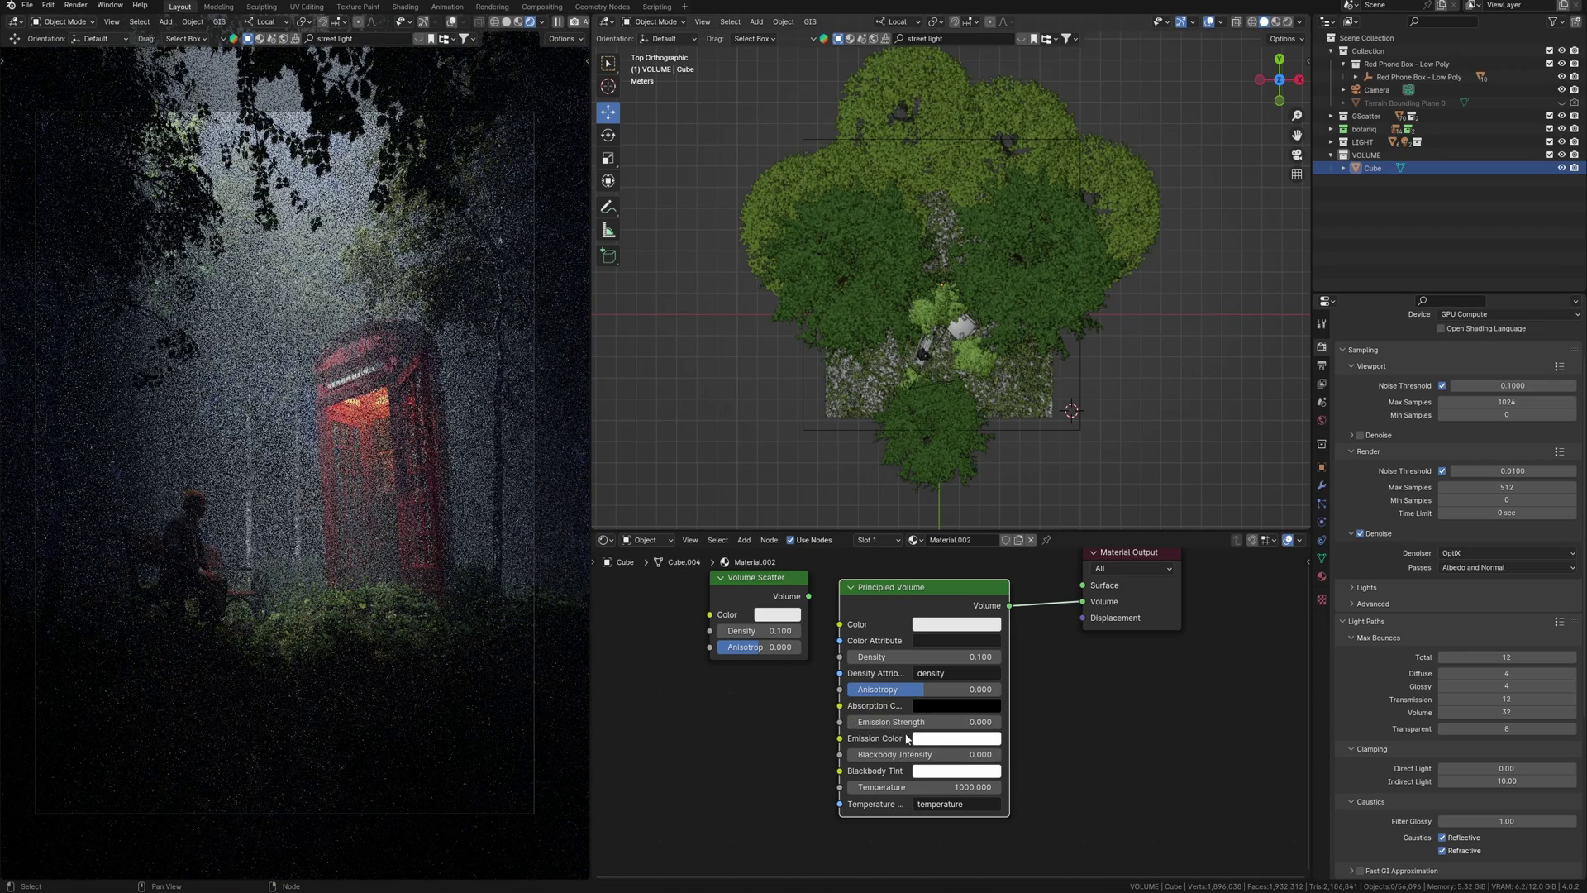
- Raise Emission Strength slightly so the fog glows before rendering
shift+drag(905, 721, 868, 730)
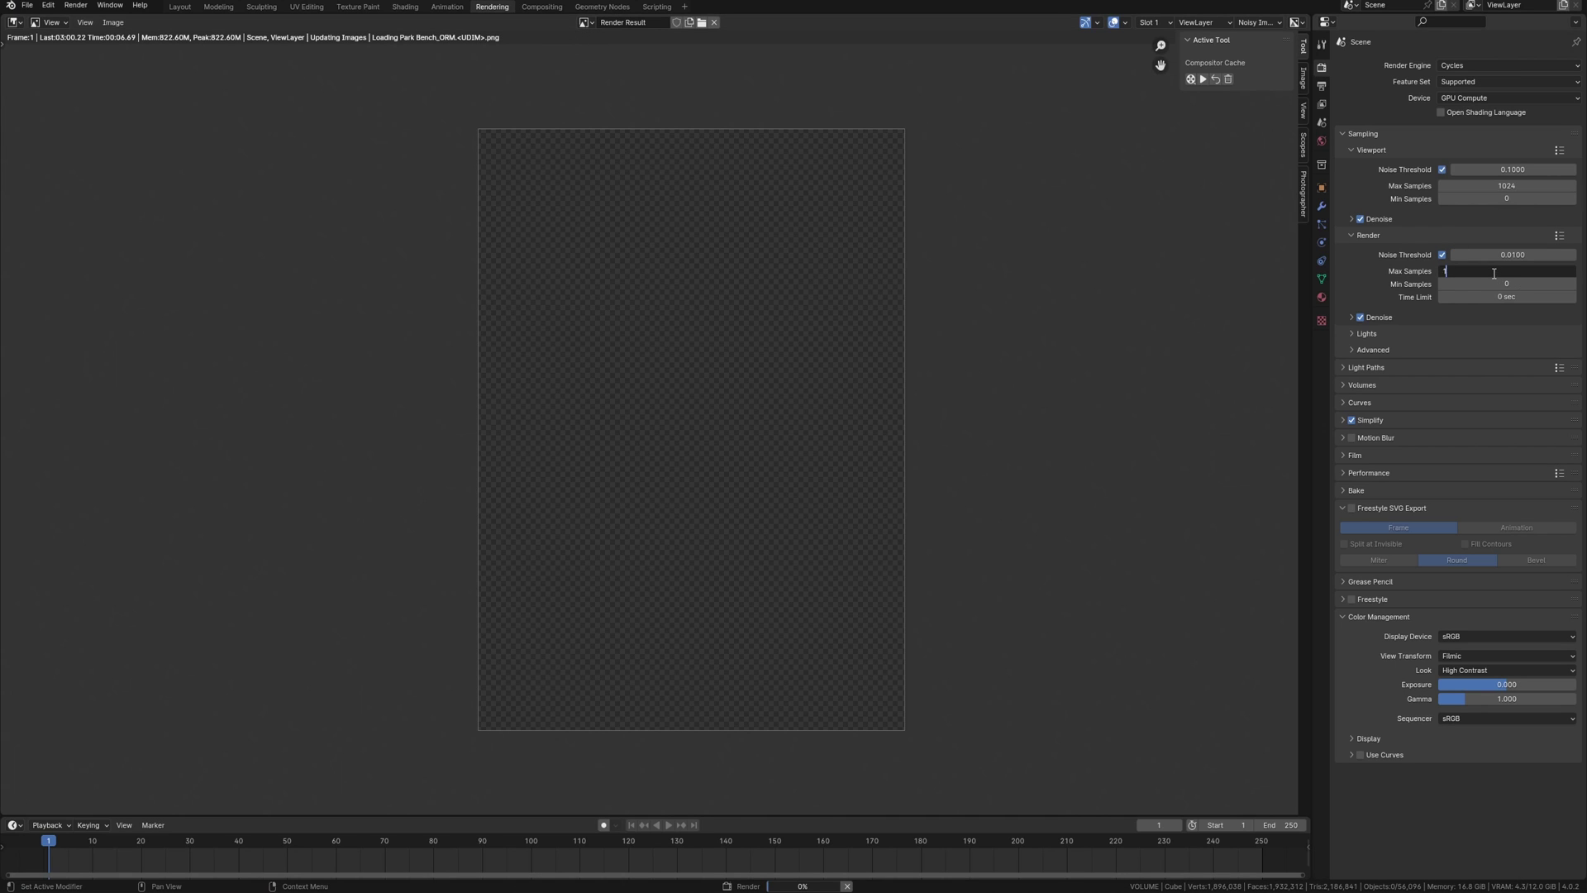
text(024)
- Set Max Samples to 512 and re-render the foggy phone-box scene
key(Return)
text(0)
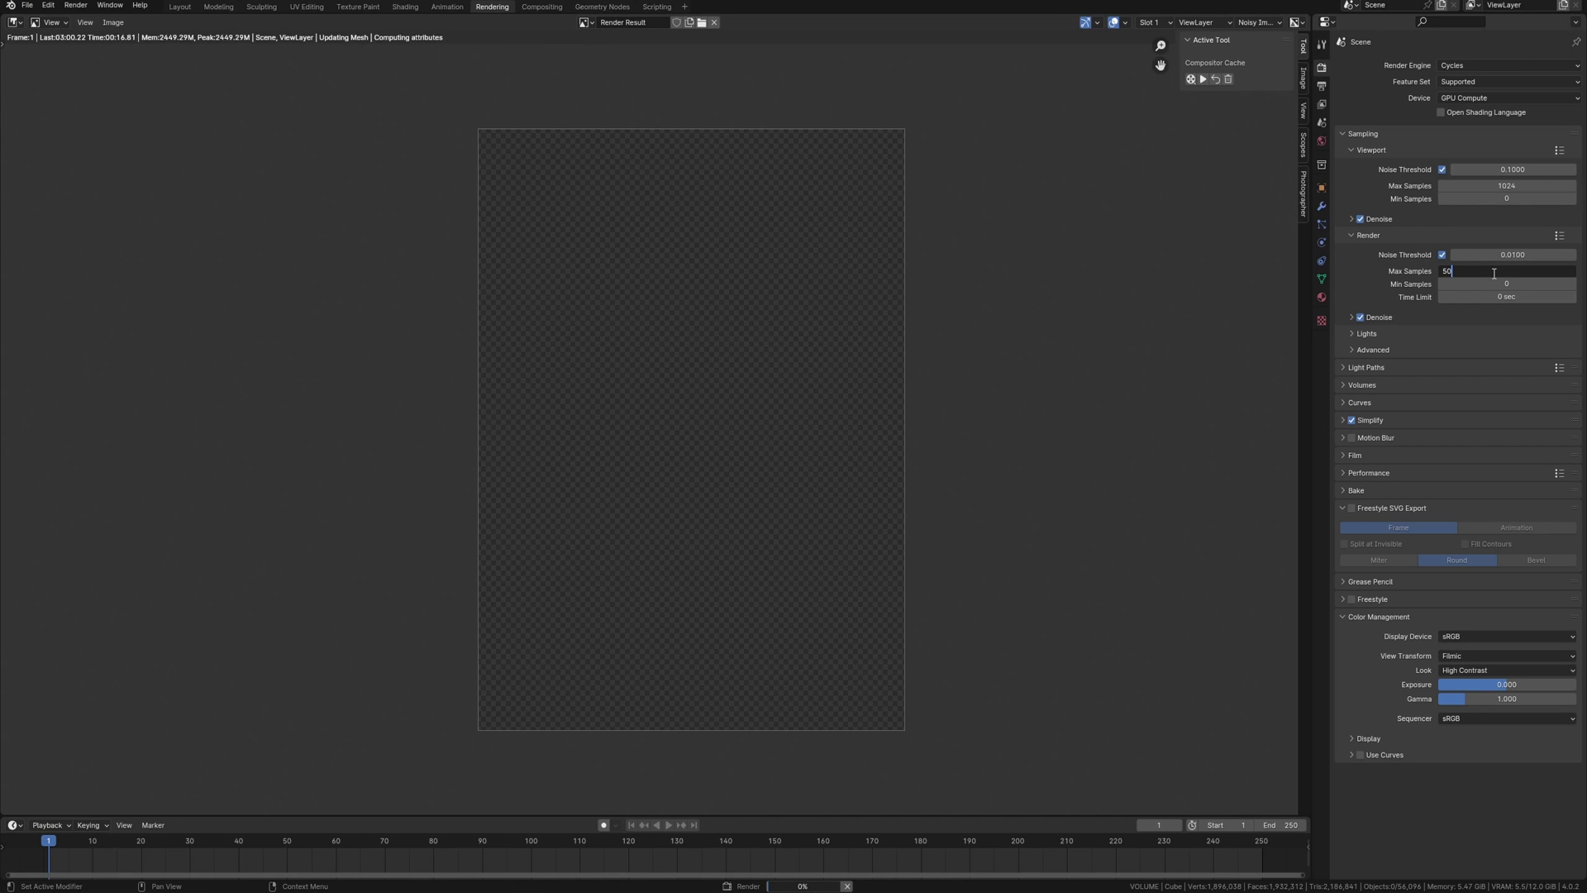
text(12)
key(Return)
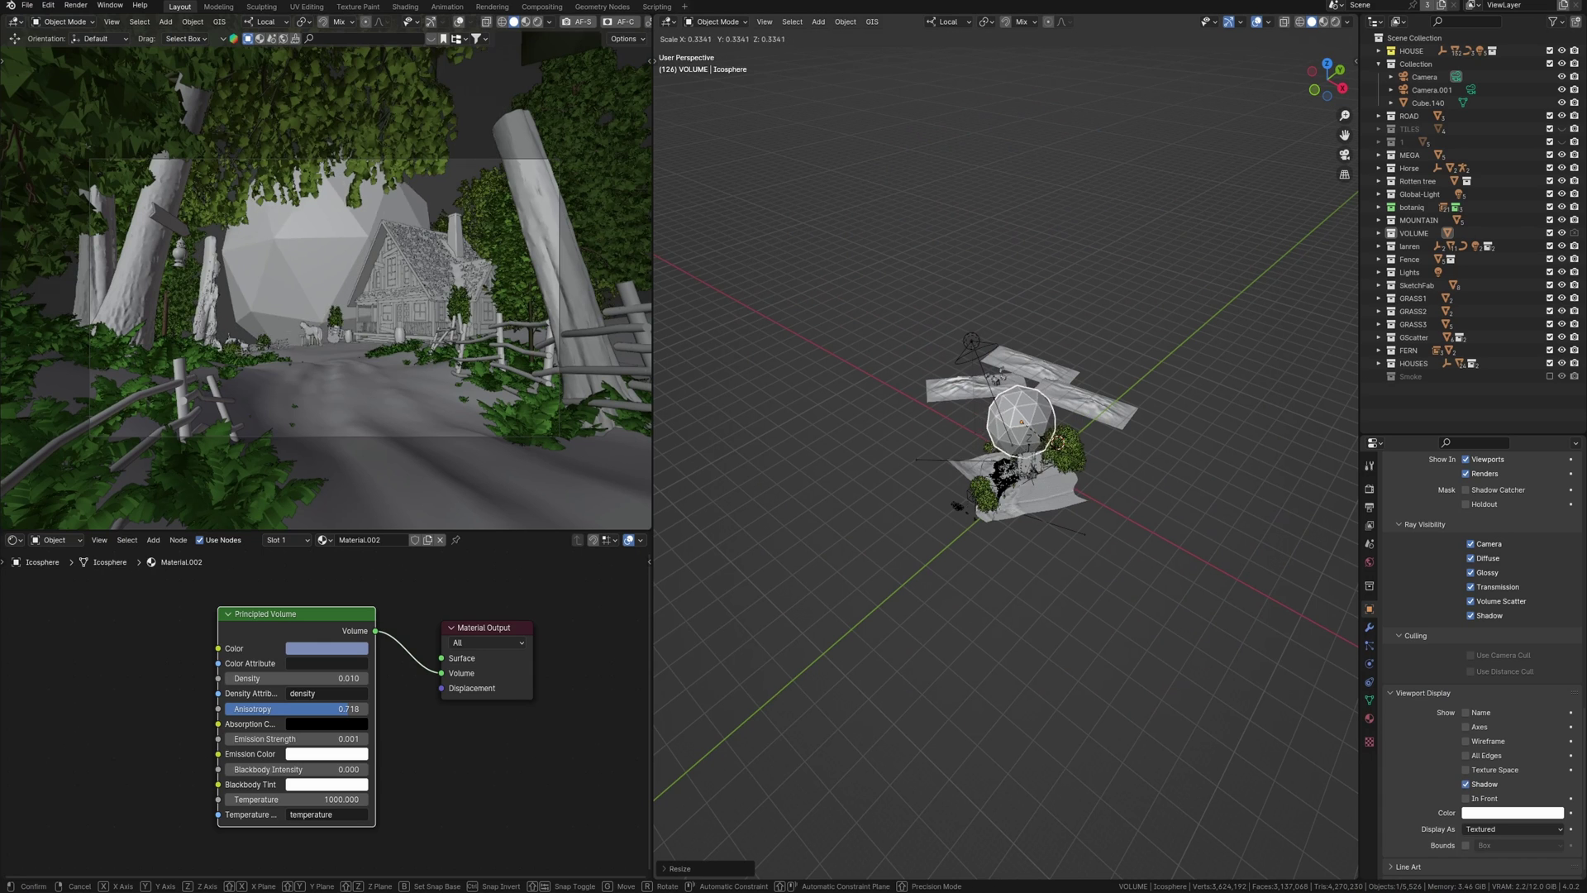
- Finish resizing the fog icosphere, display it as Bounds, and preview in Rendered shading
key(Return)
key(KP_Decimal)
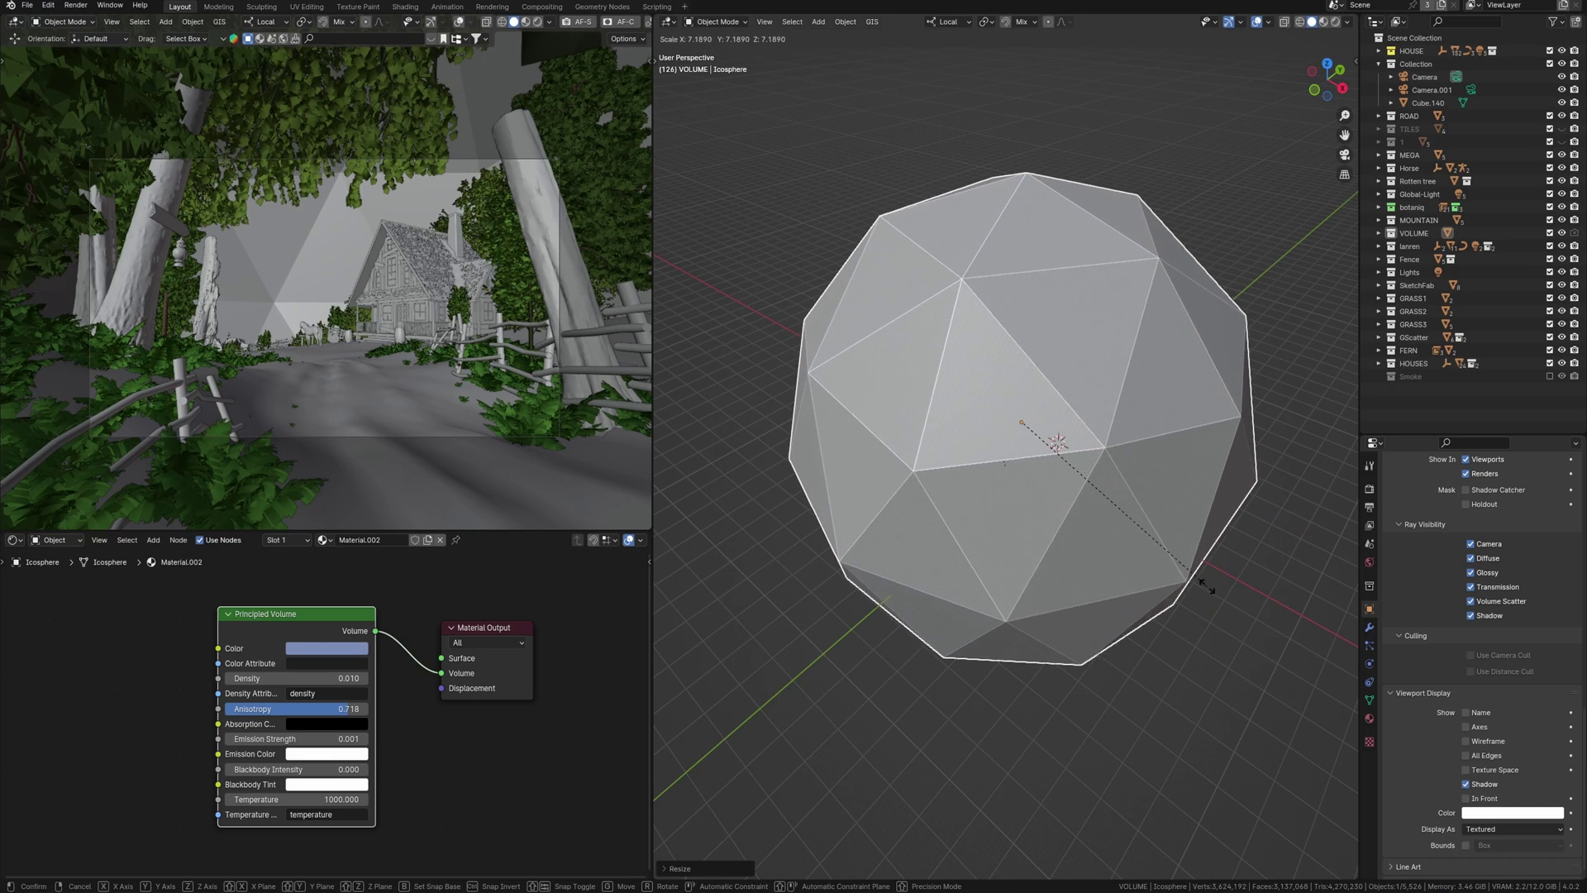
scroll(360, 716, up, 2)
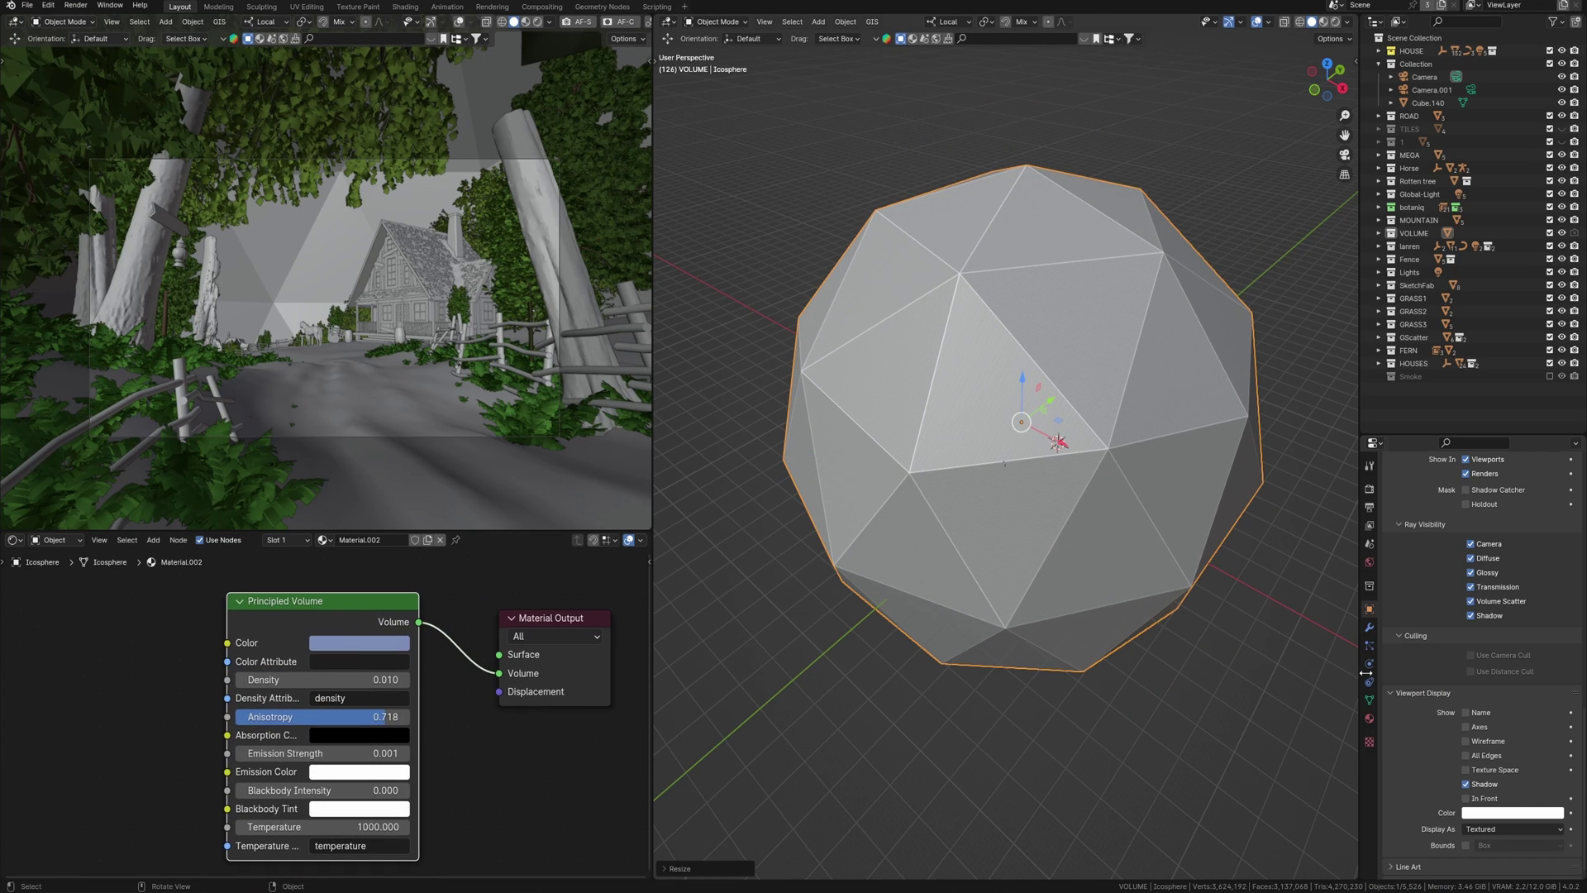
click(1479, 828)
click(1480, 770)
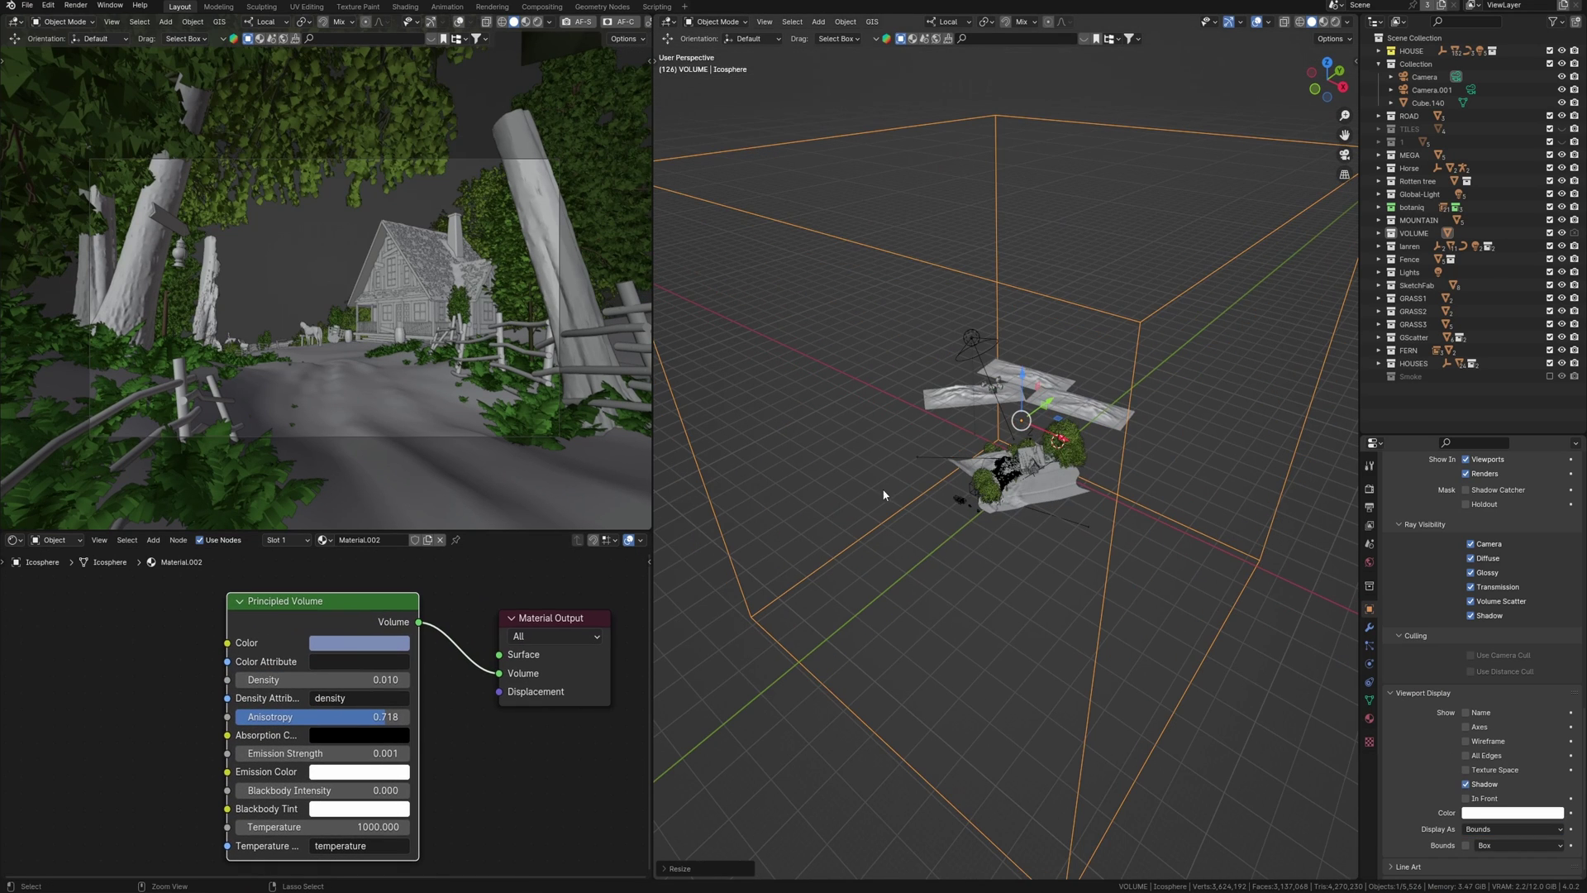
click(537, 21)
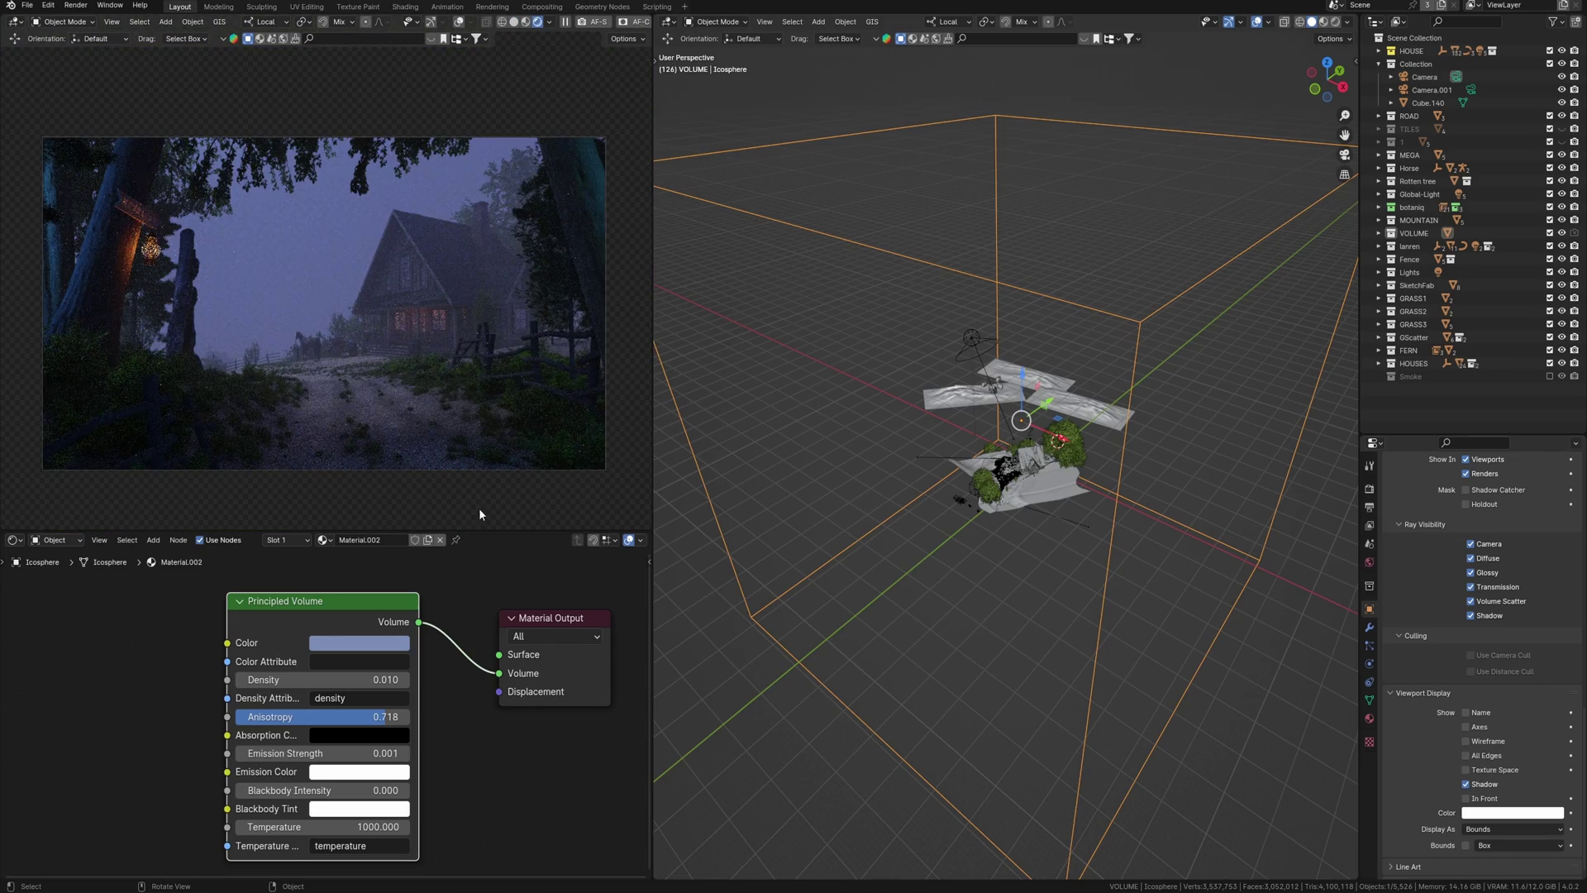
- Make the fog a saturated blue, set emission strength to 0.011, and adjust density
click(359, 642)
click(394, 433)
drag(392, 433, 406, 415)
mouse_move(400, 695)
middle_down()
mouse_move(366, 786)
mouse_move(398, 631)
middle_up()
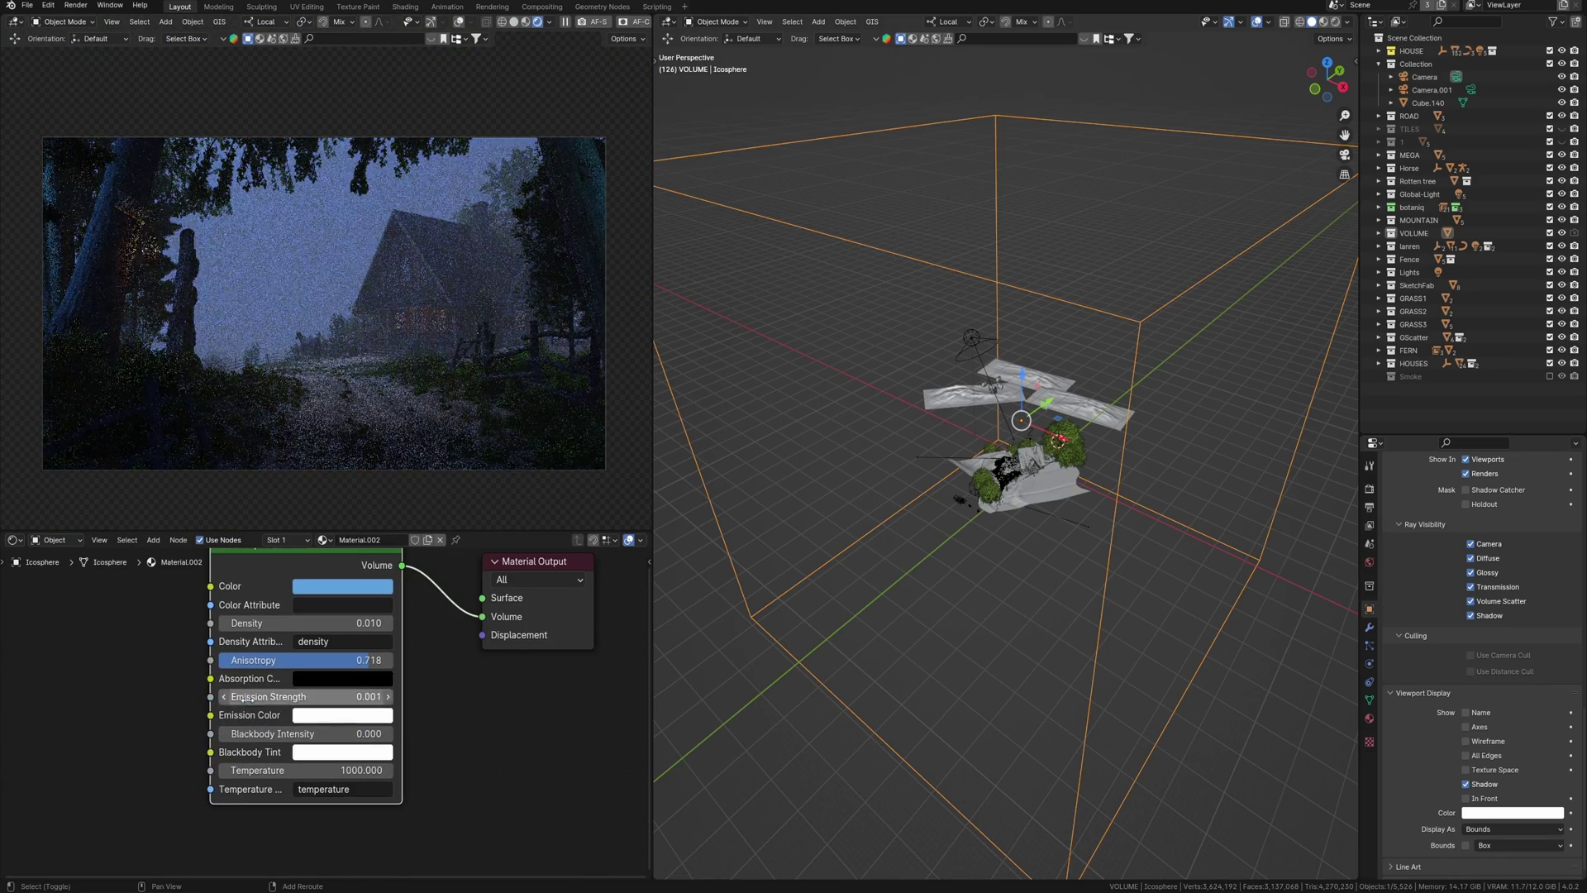
drag(254, 695, 248, 697)
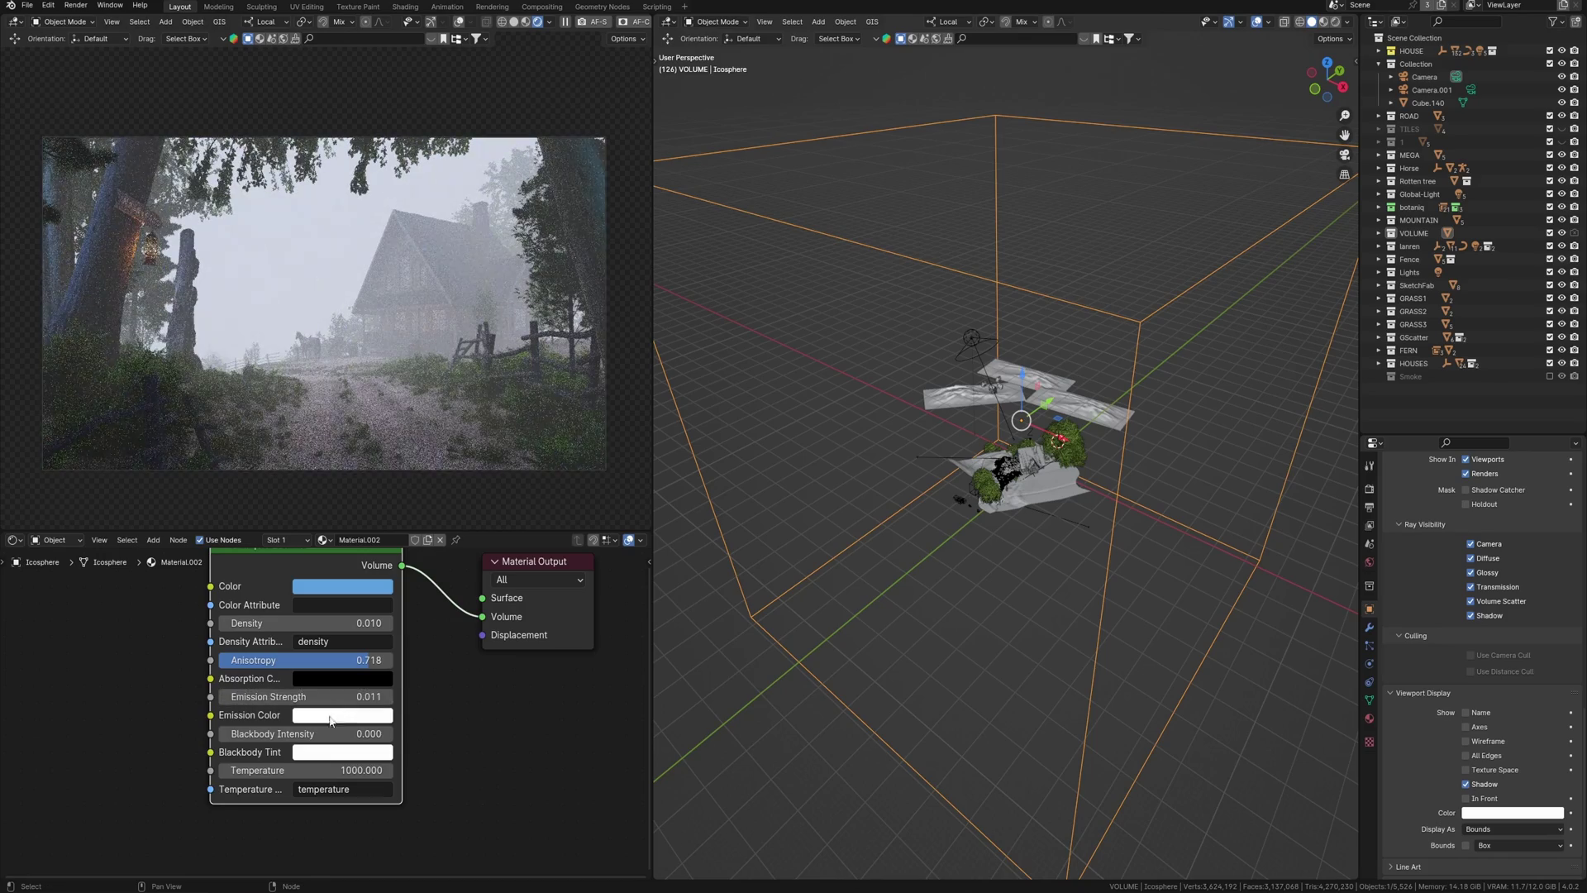
middle_drag(329, 663, 319, 699)
key(ctrl+z)
double_click(235, 656)
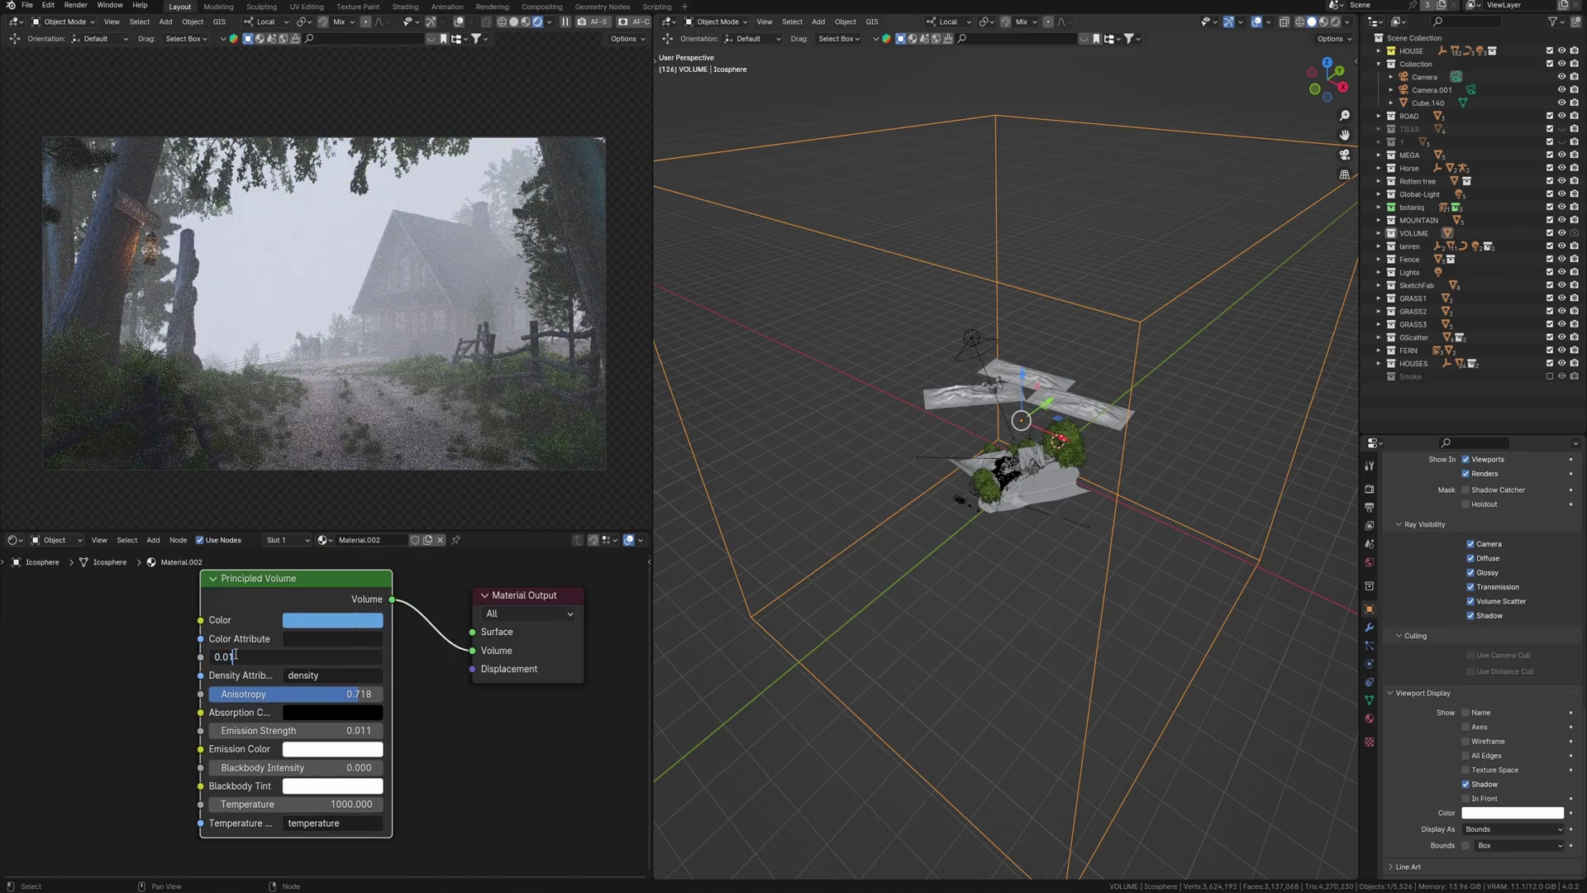
key(Return)
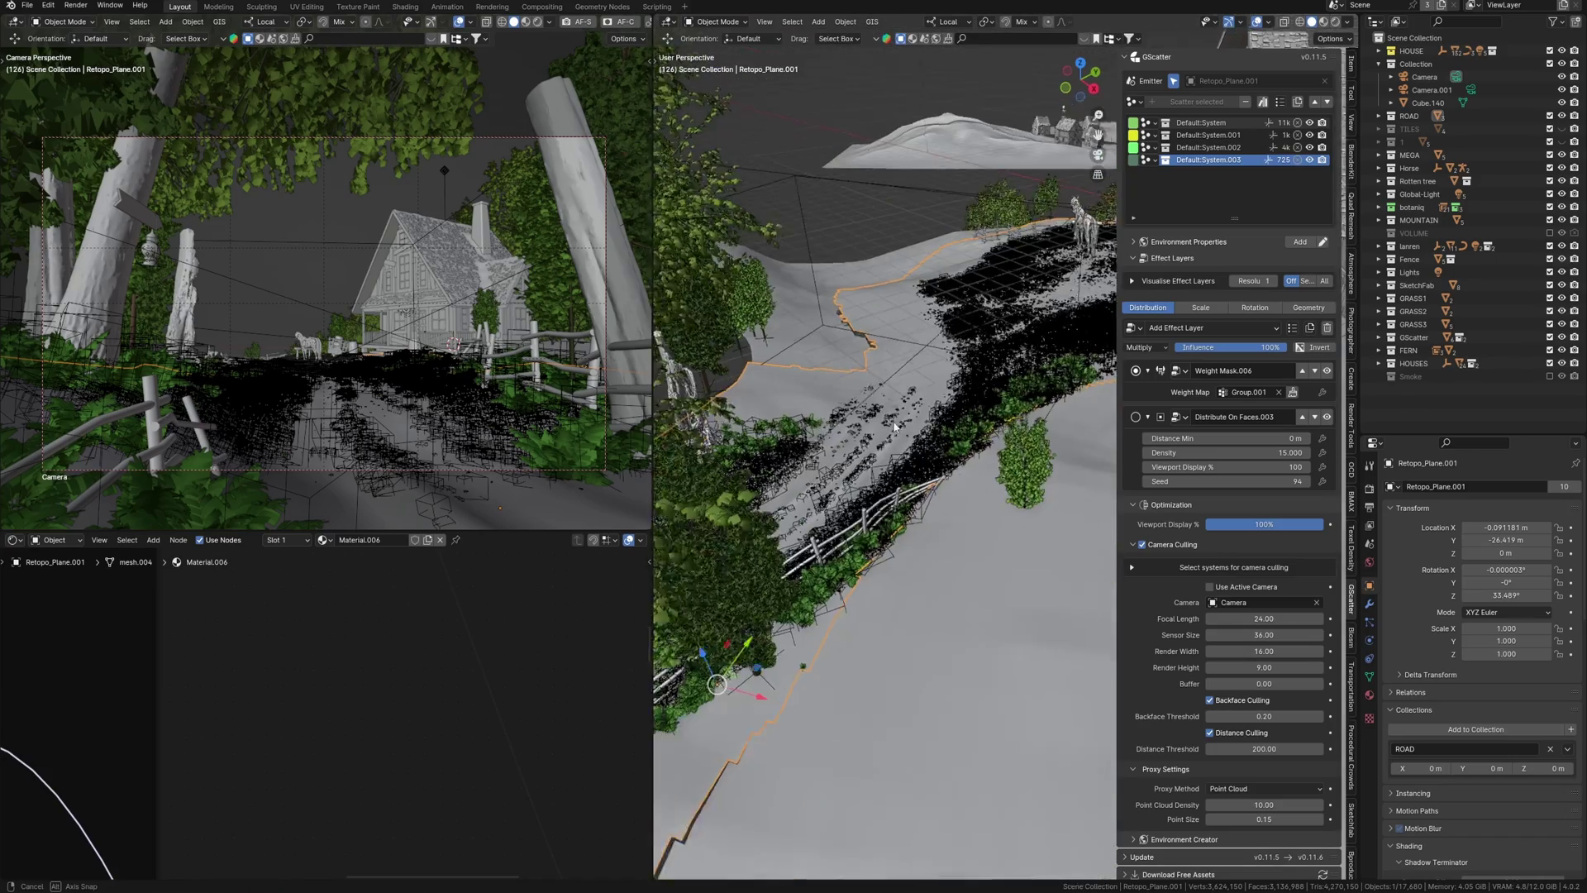
scroll(956, 389, down, 3)
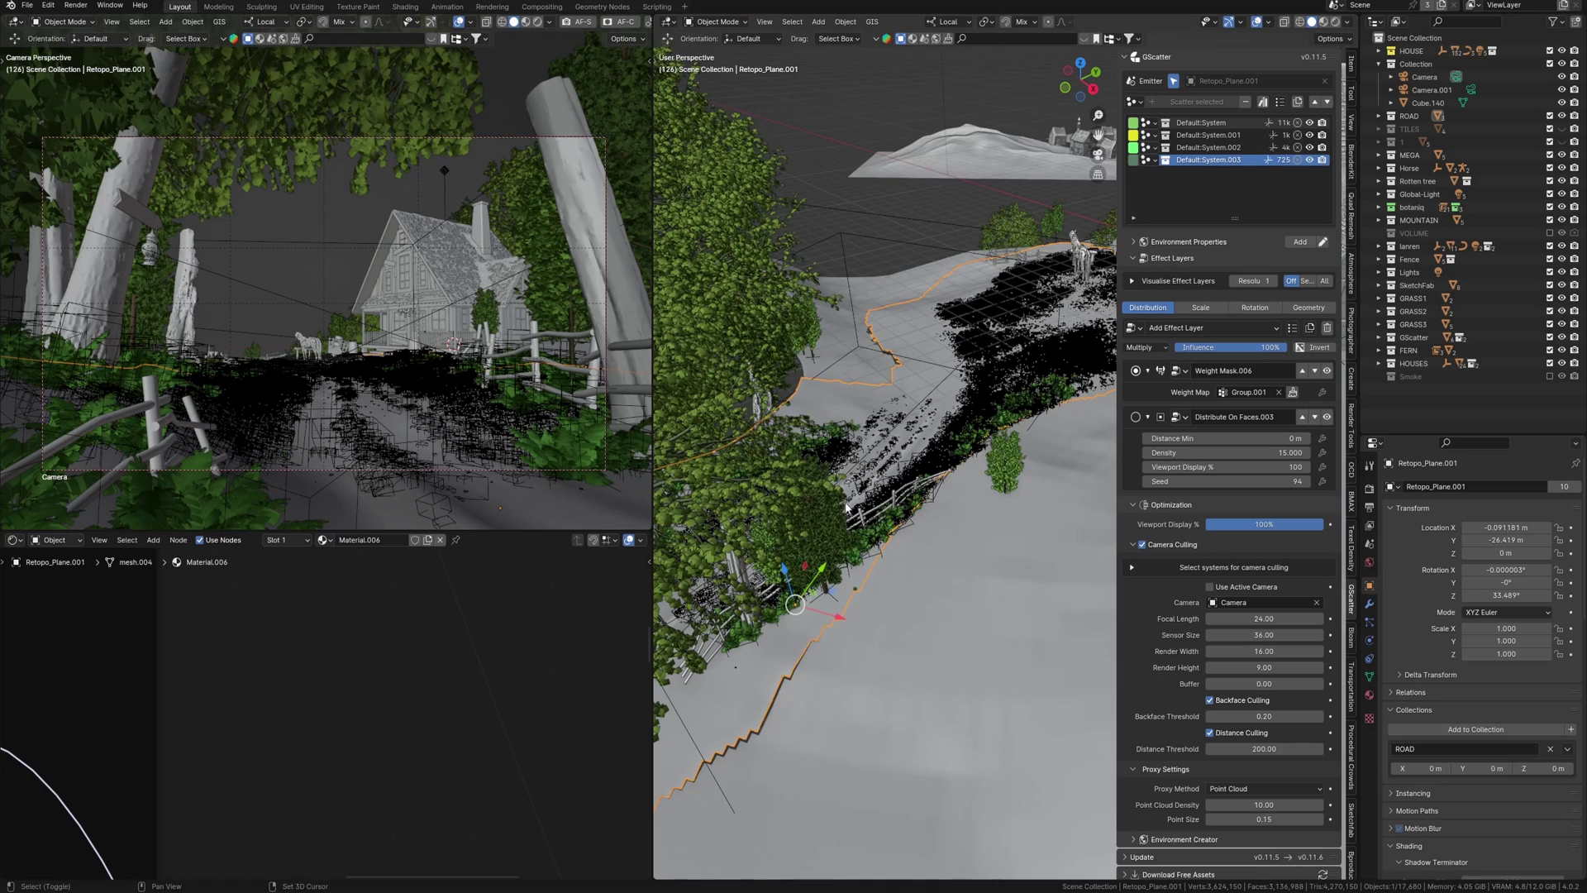
- Orbit the scattered scene and shift the render view toward the house
middle_drag(844, 507, 793, 471)
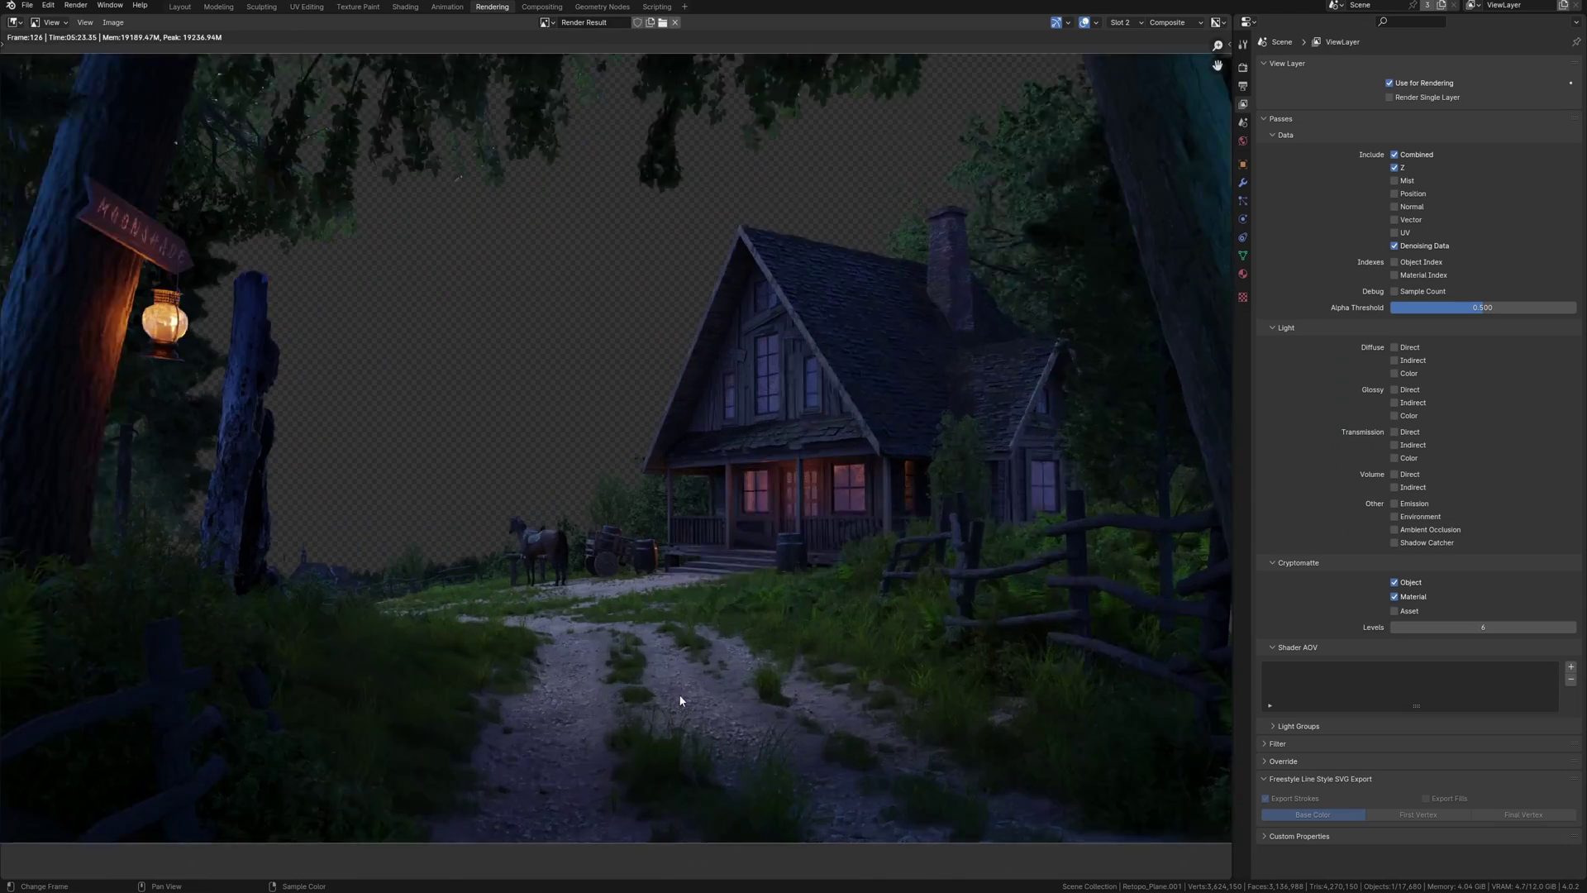
scroll(679, 693, up, 1)
middle_drag(679, 693, 662, 540)
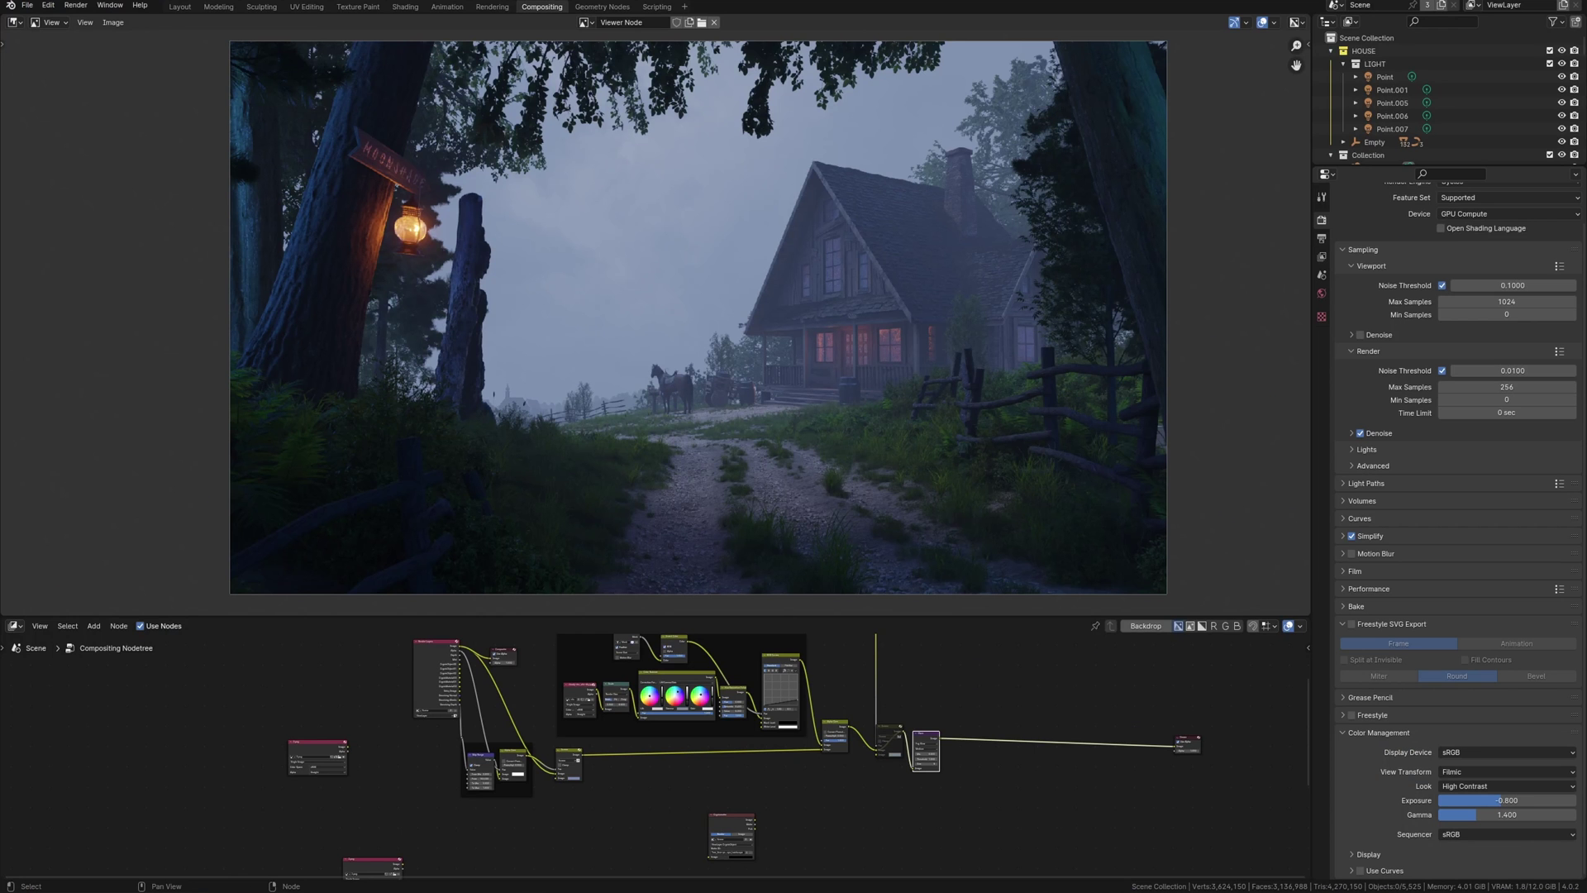
scroll(512, 773, up, 3)
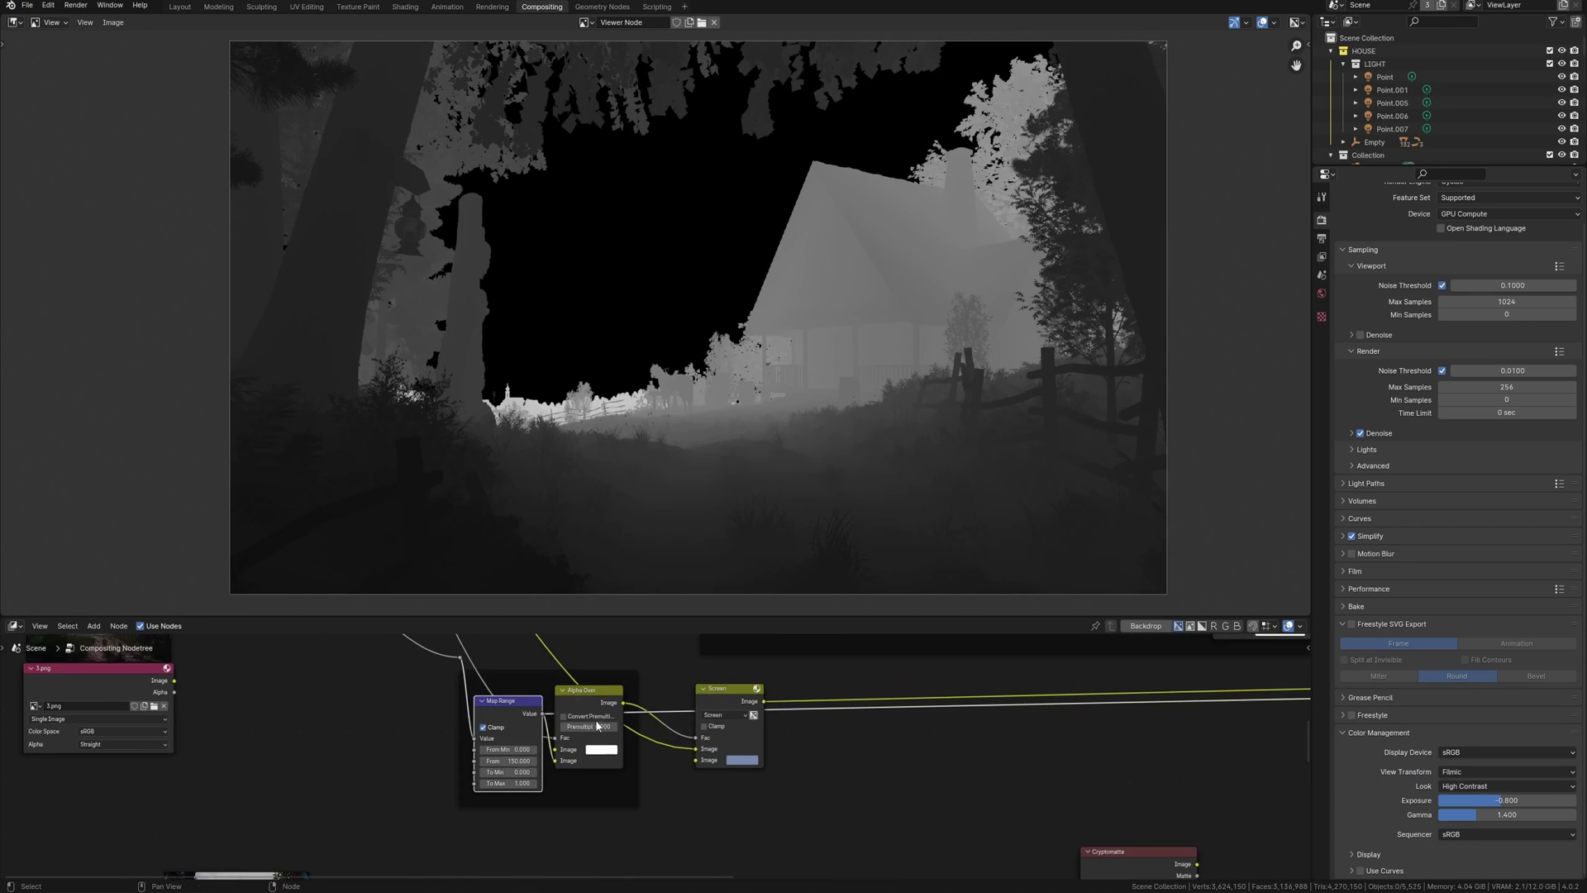
- Tune the Map Range near and far depth limits, with the far limit at 60
middle_drag(512, 772, 636, 747)
mouse_move(628, 736)
mouse_down()
mouse_move(659, 725)
mouse_move(624, 725)
mouse_up()
text(40)
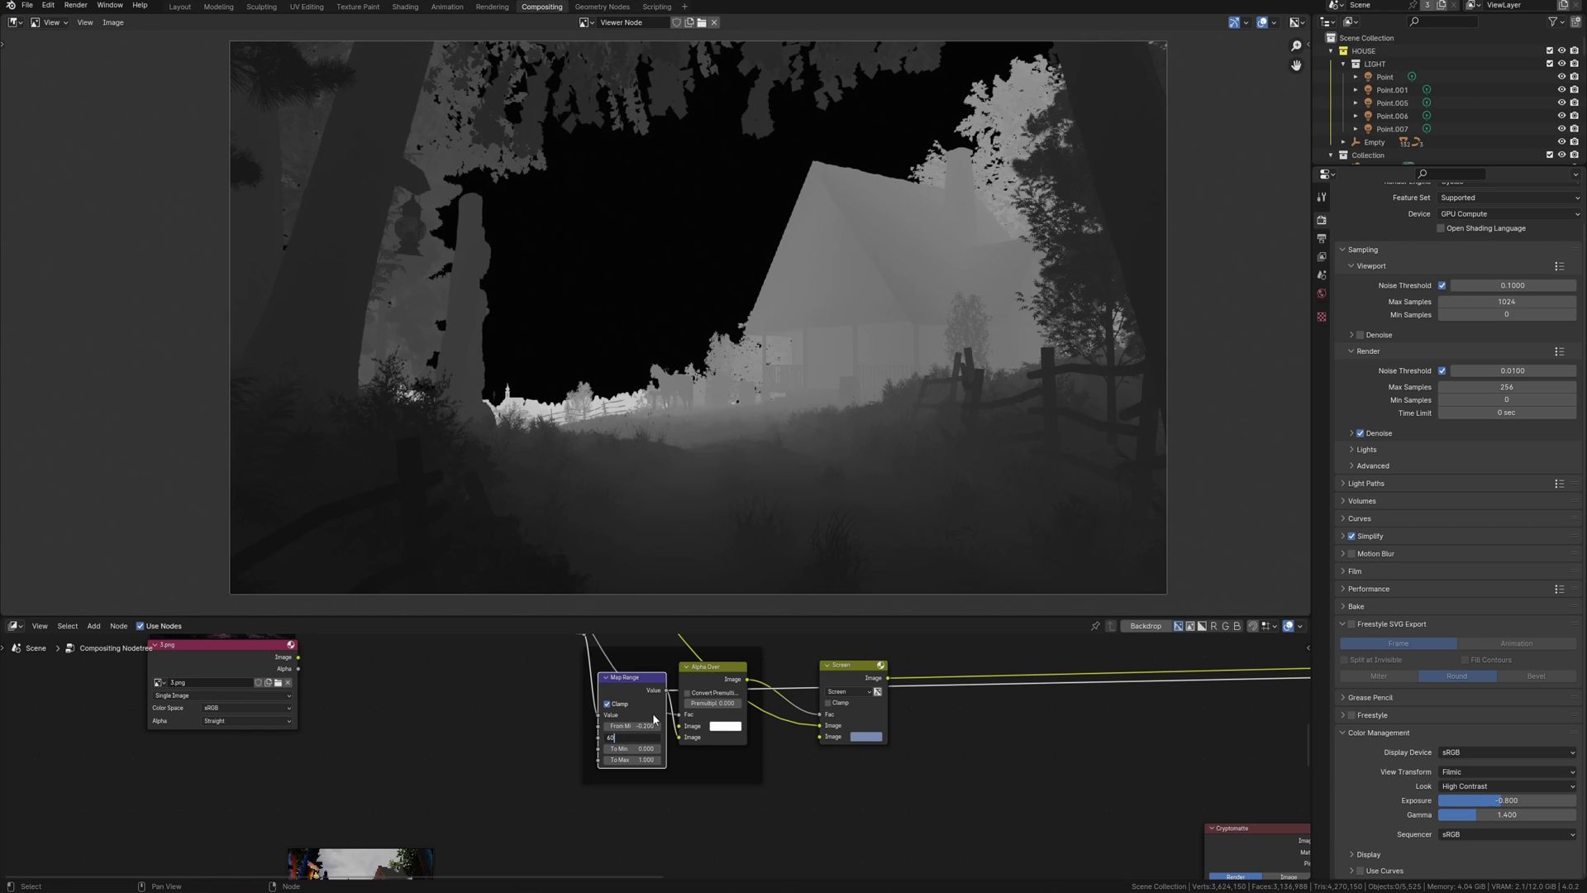
key(Return)
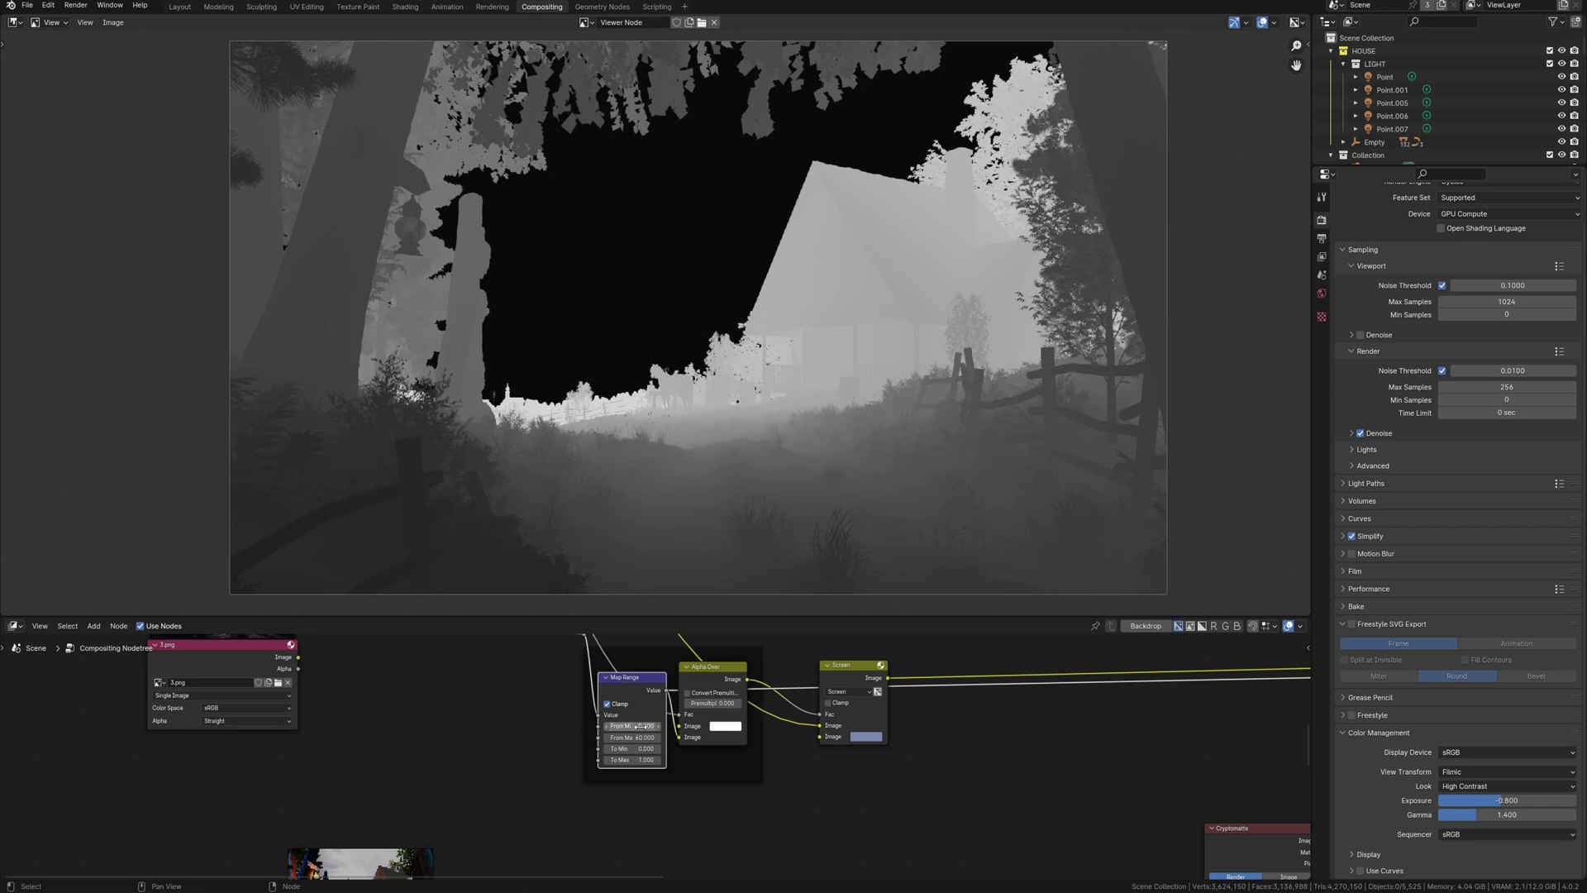
drag(645, 725, 650, 725)
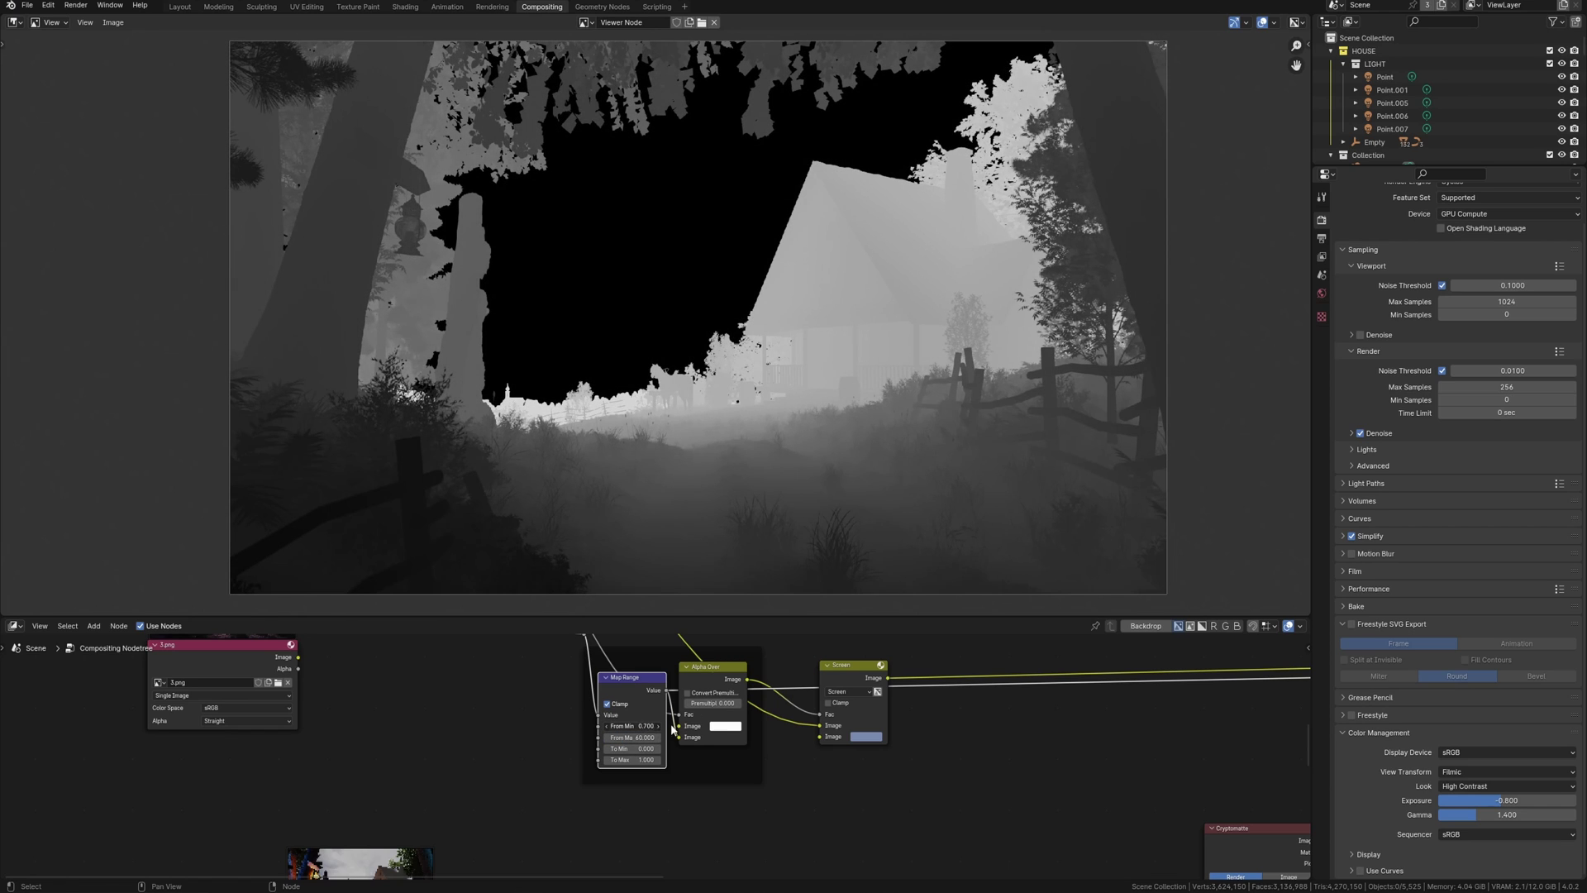
middle_drag(640, 741, 538, 775)
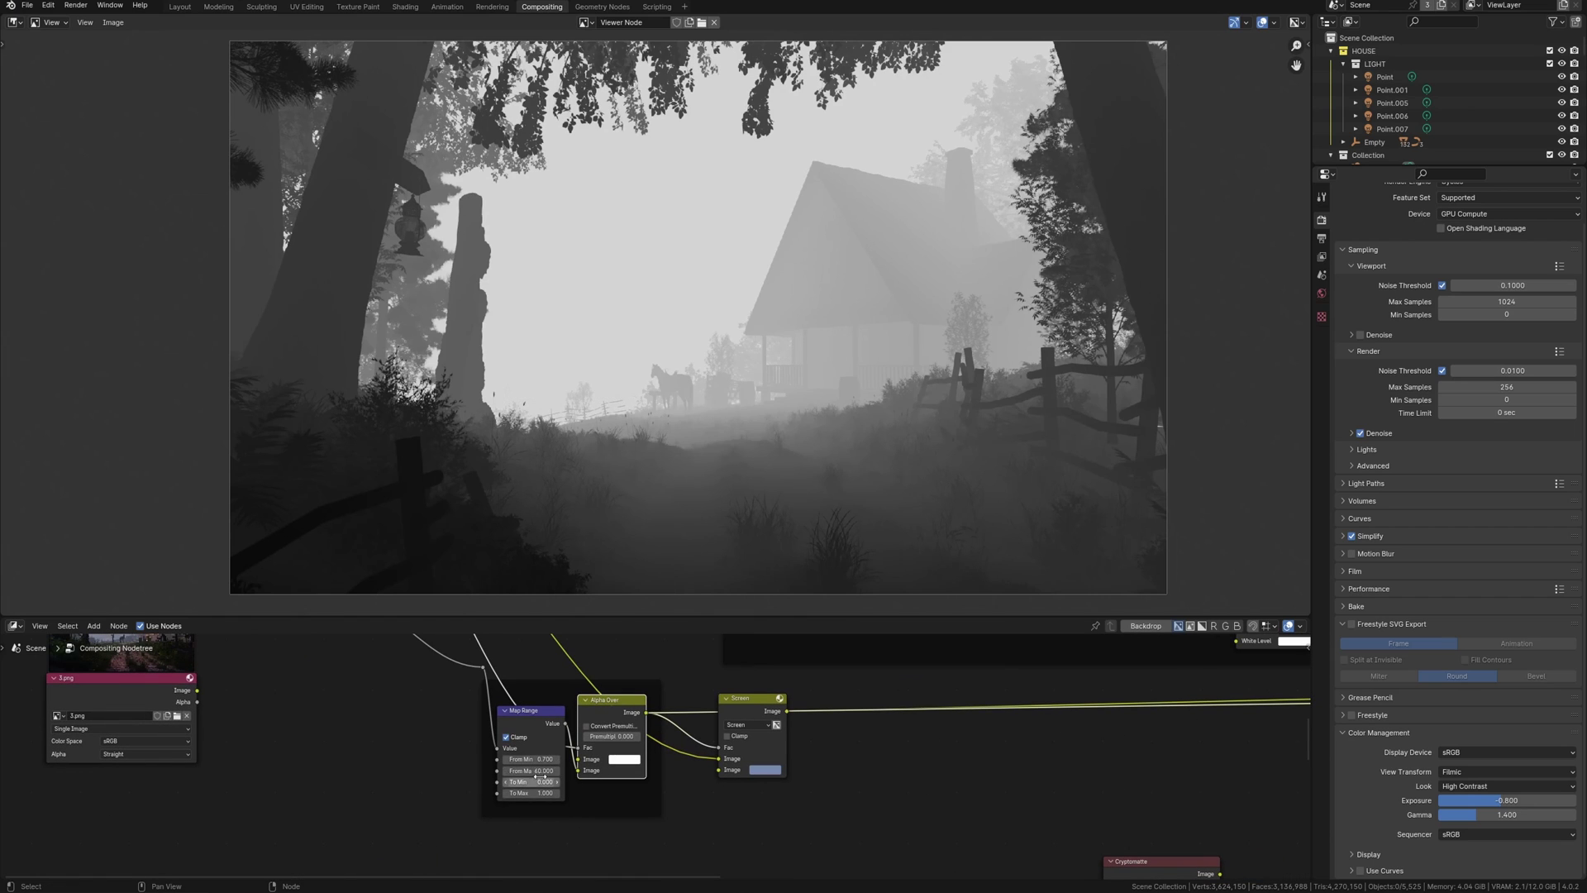
drag(538, 771, 533, 769)
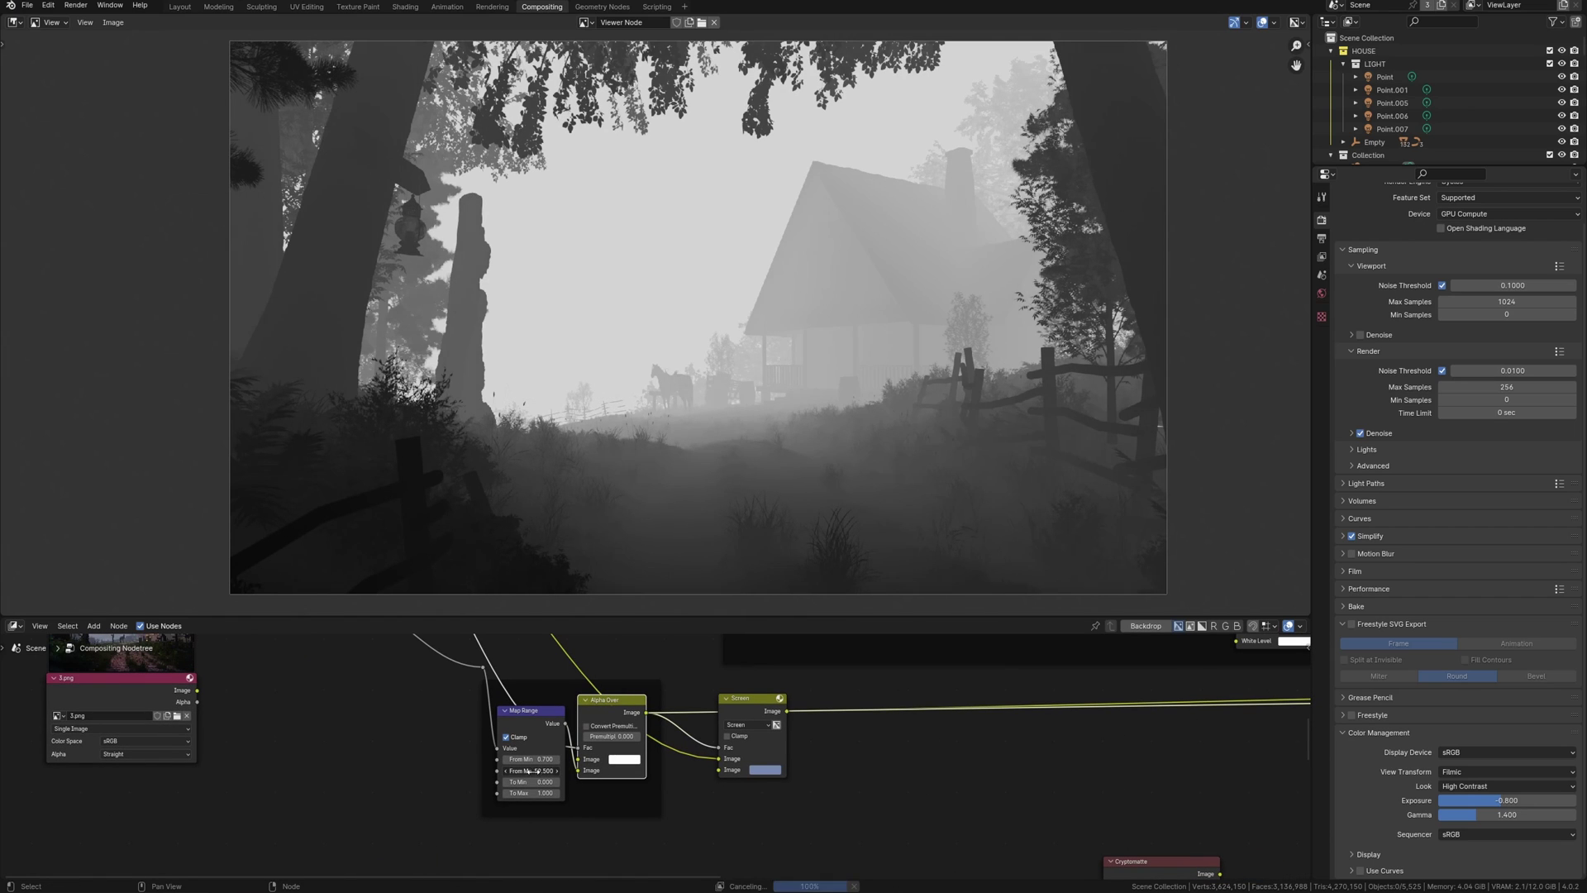
drag(533, 758, 553, 759)
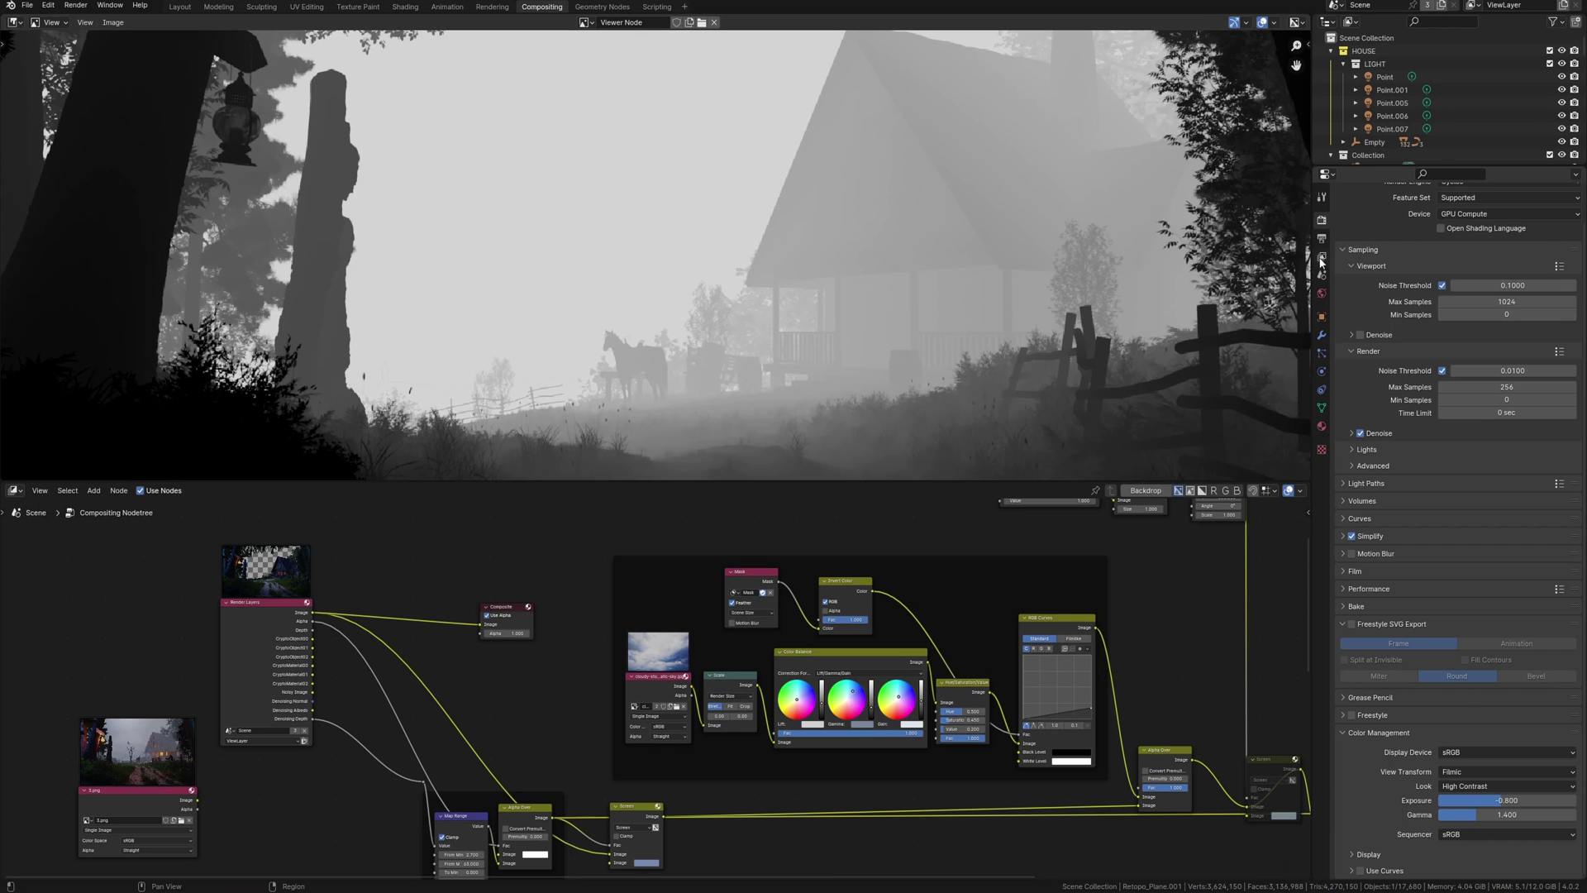
- Enable the Z pass in the View Layer passes, keeping Denoising Data on
click(1322, 255)
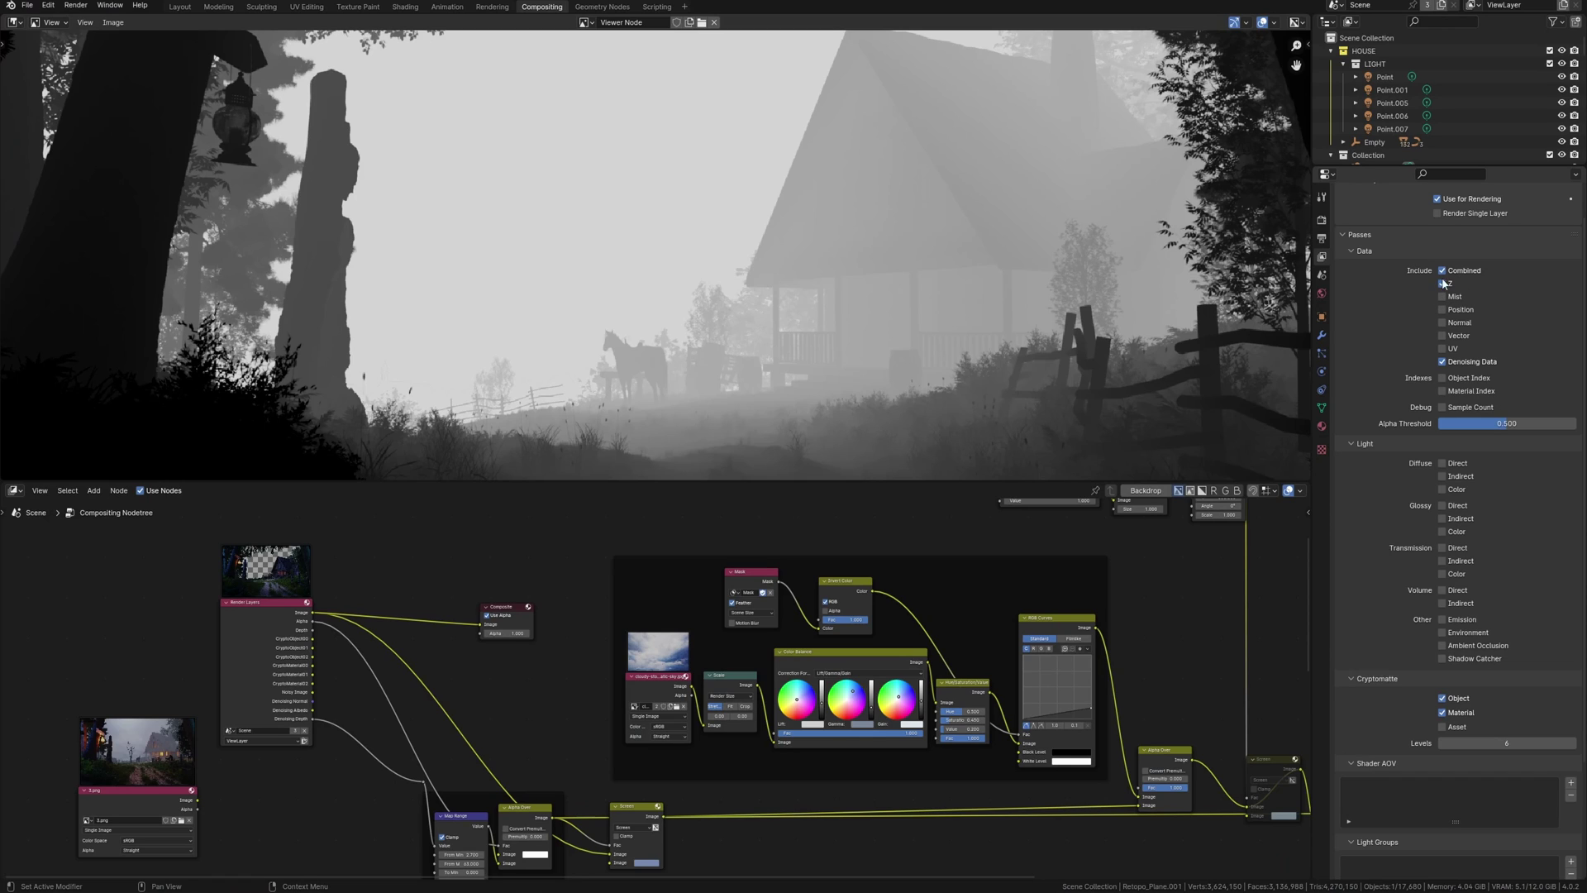
click(1442, 361)
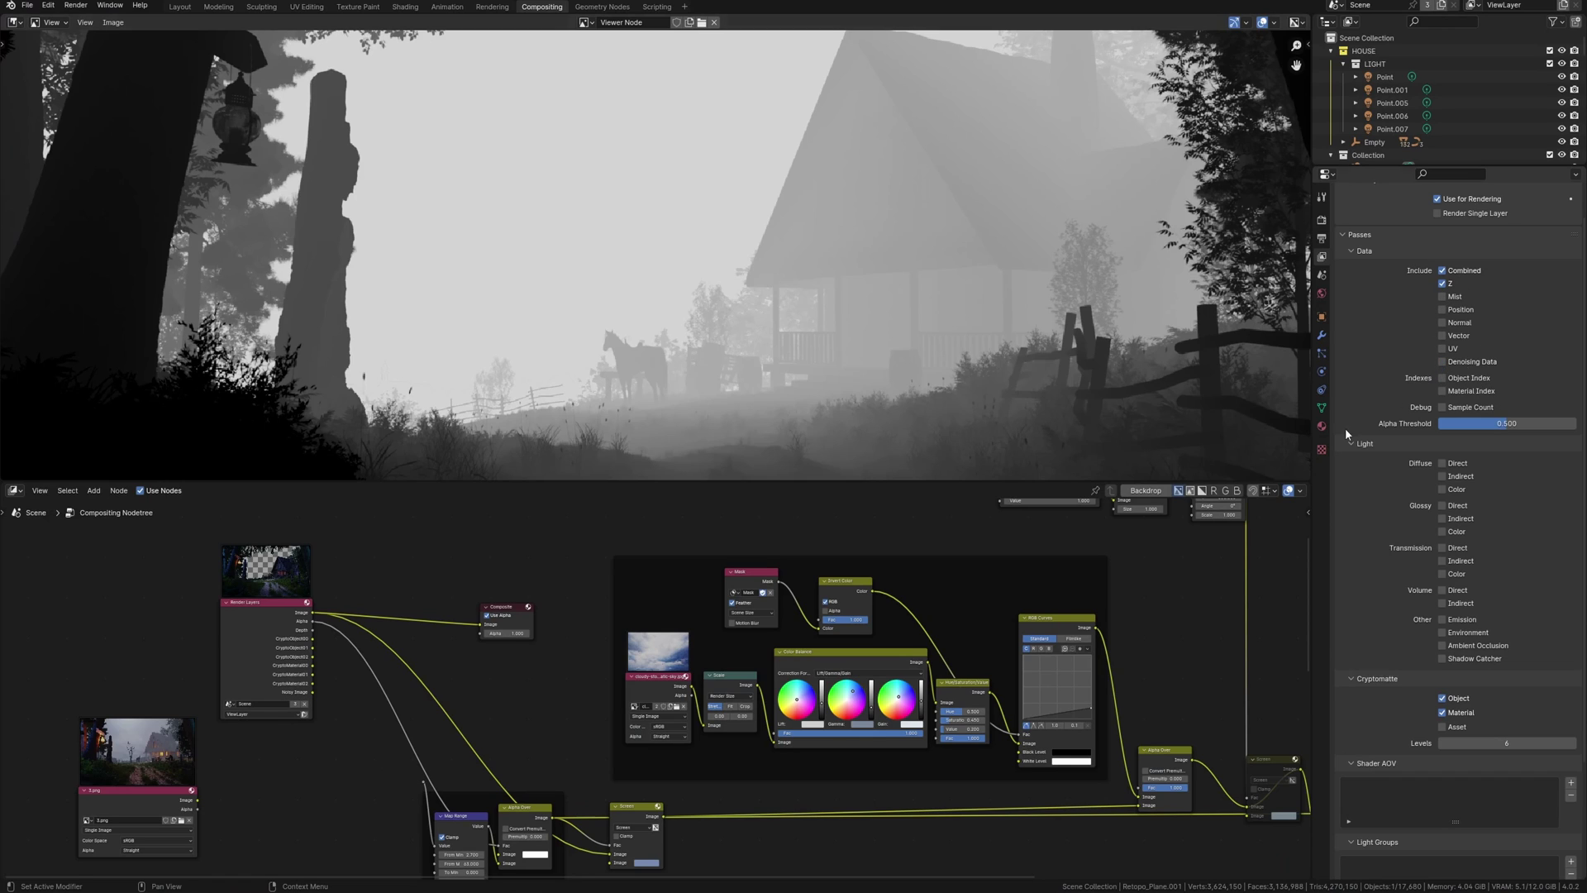
click(1443, 361)
click(1443, 284)
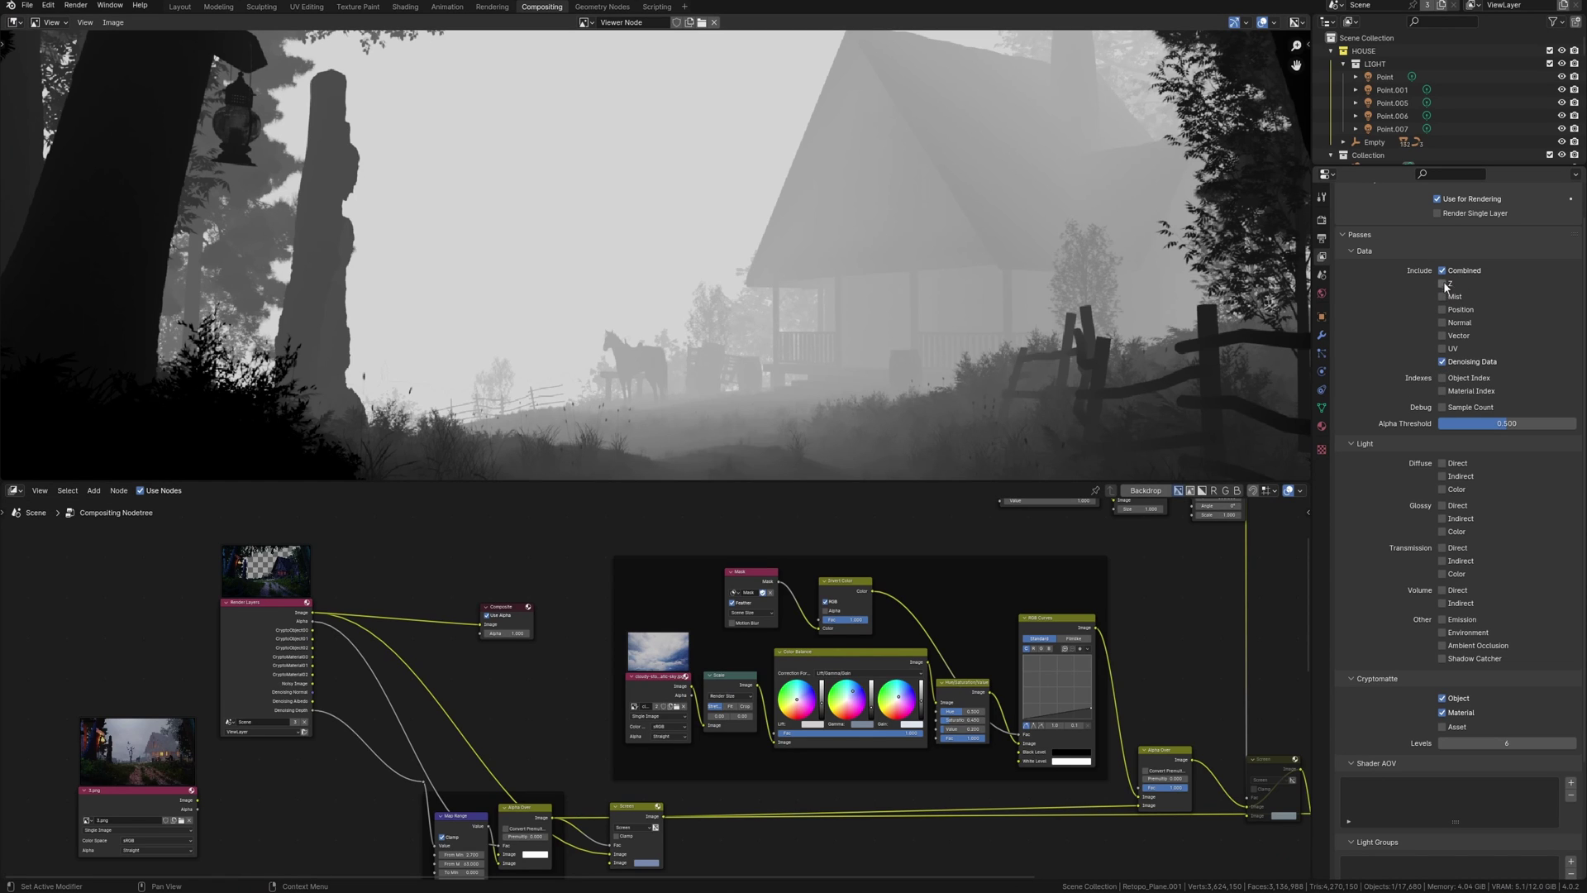
scroll(573, 622, up, 2)
scroll(573, 622, up, 2)
- Connect Render Layers' Denoising Depth output into the Map Range Value input
ctrl+middle_drag(573, 622, 545, 707)
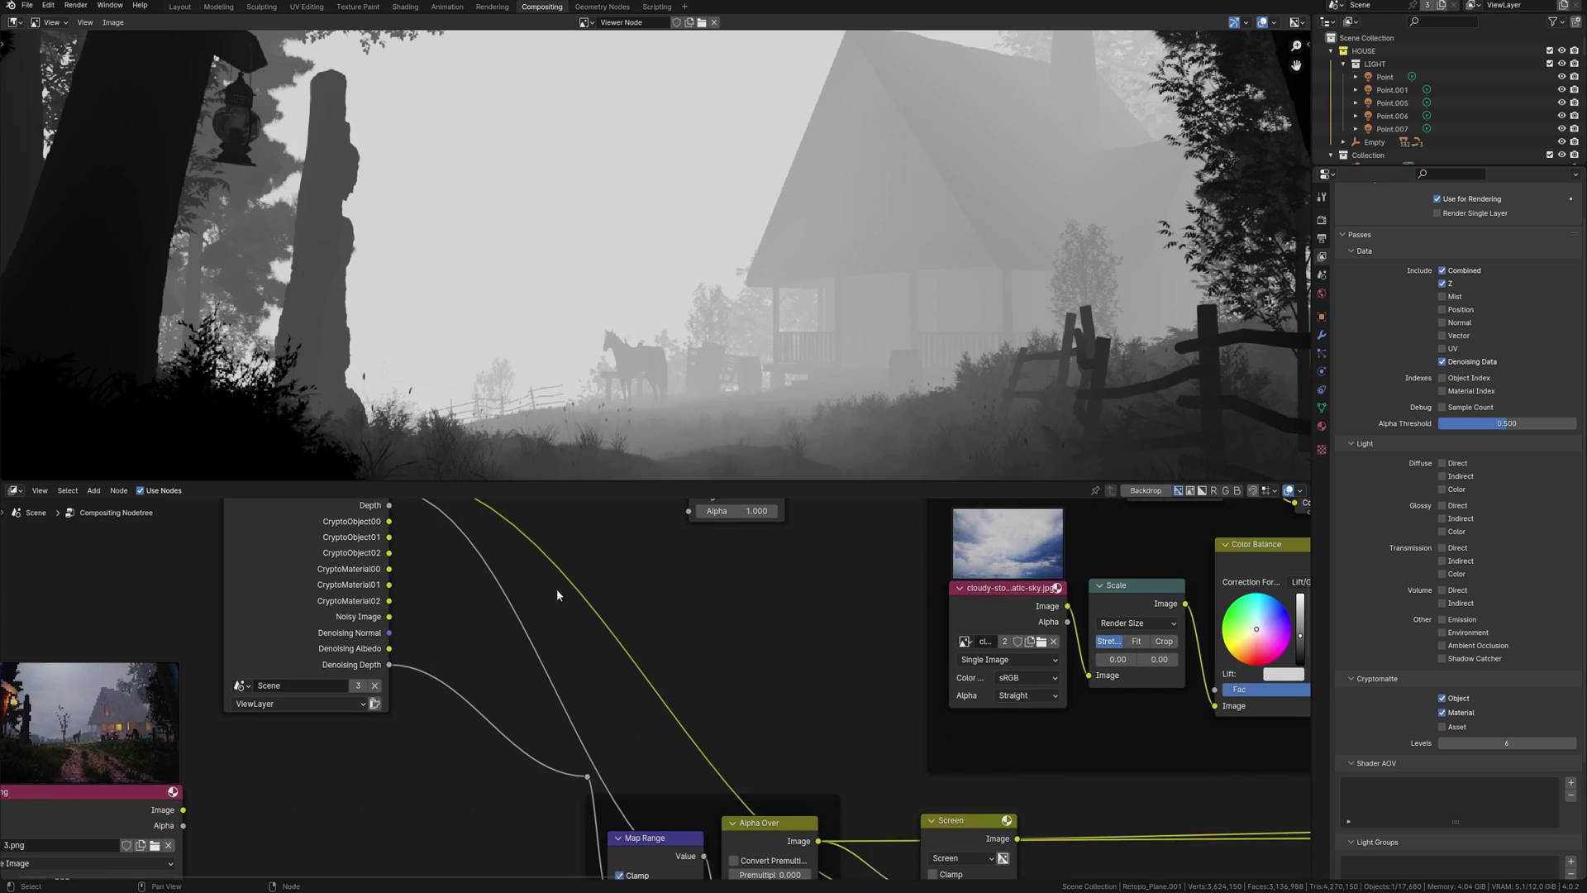
mouse_move(466, 559)
mouse_down()
mouse_move(609, 760)
mouse_move(622, 832)
mouse_up()
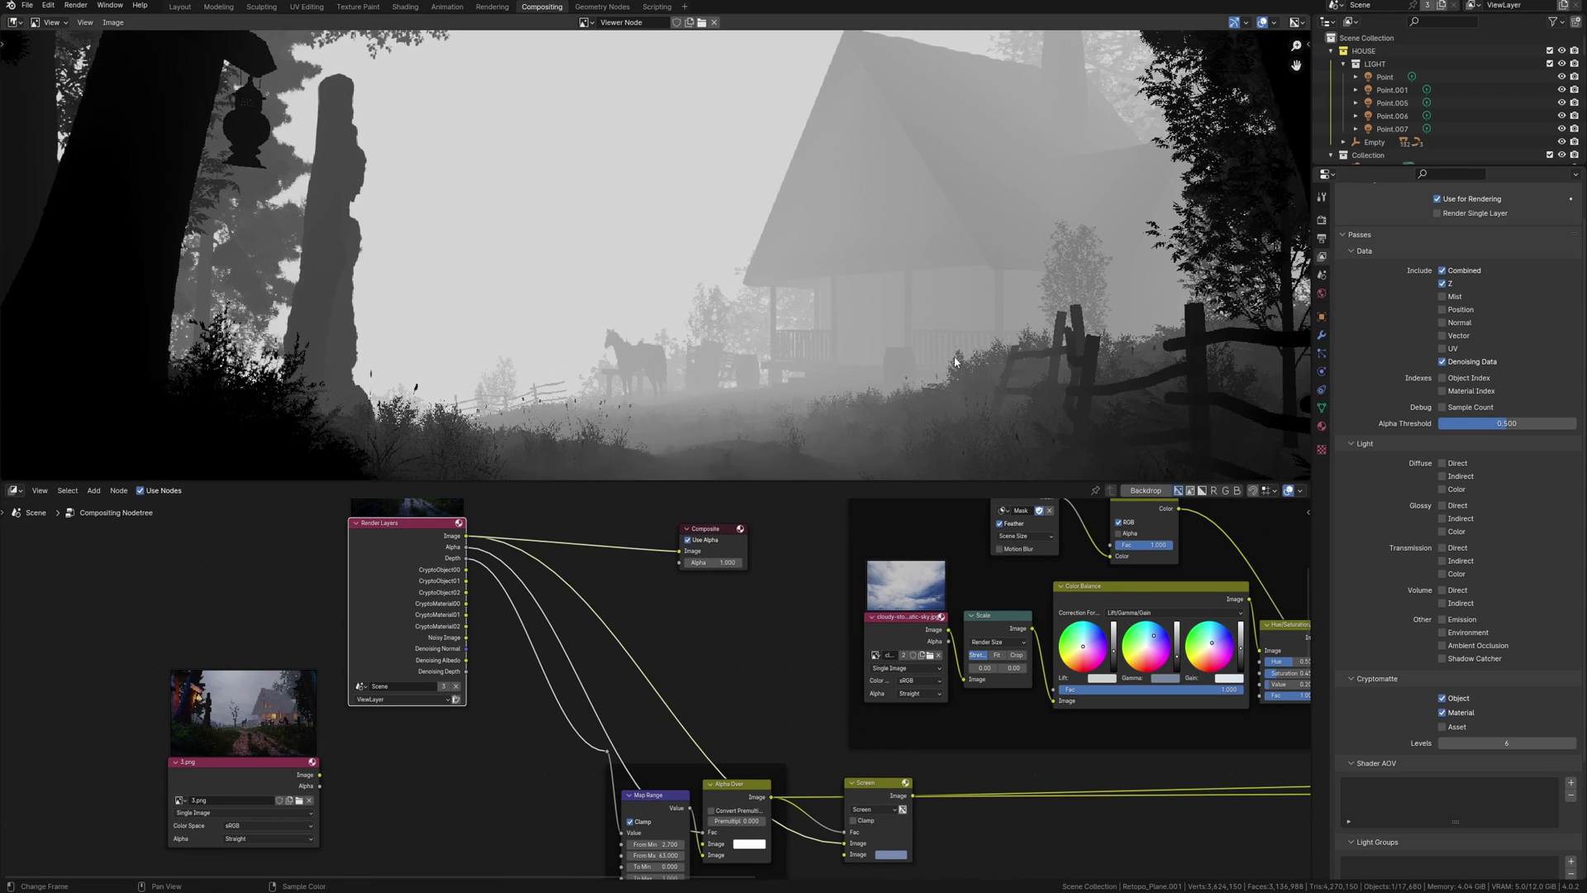
scroll(885, 344, up, 2)
scroll(894, 328, up, 1)
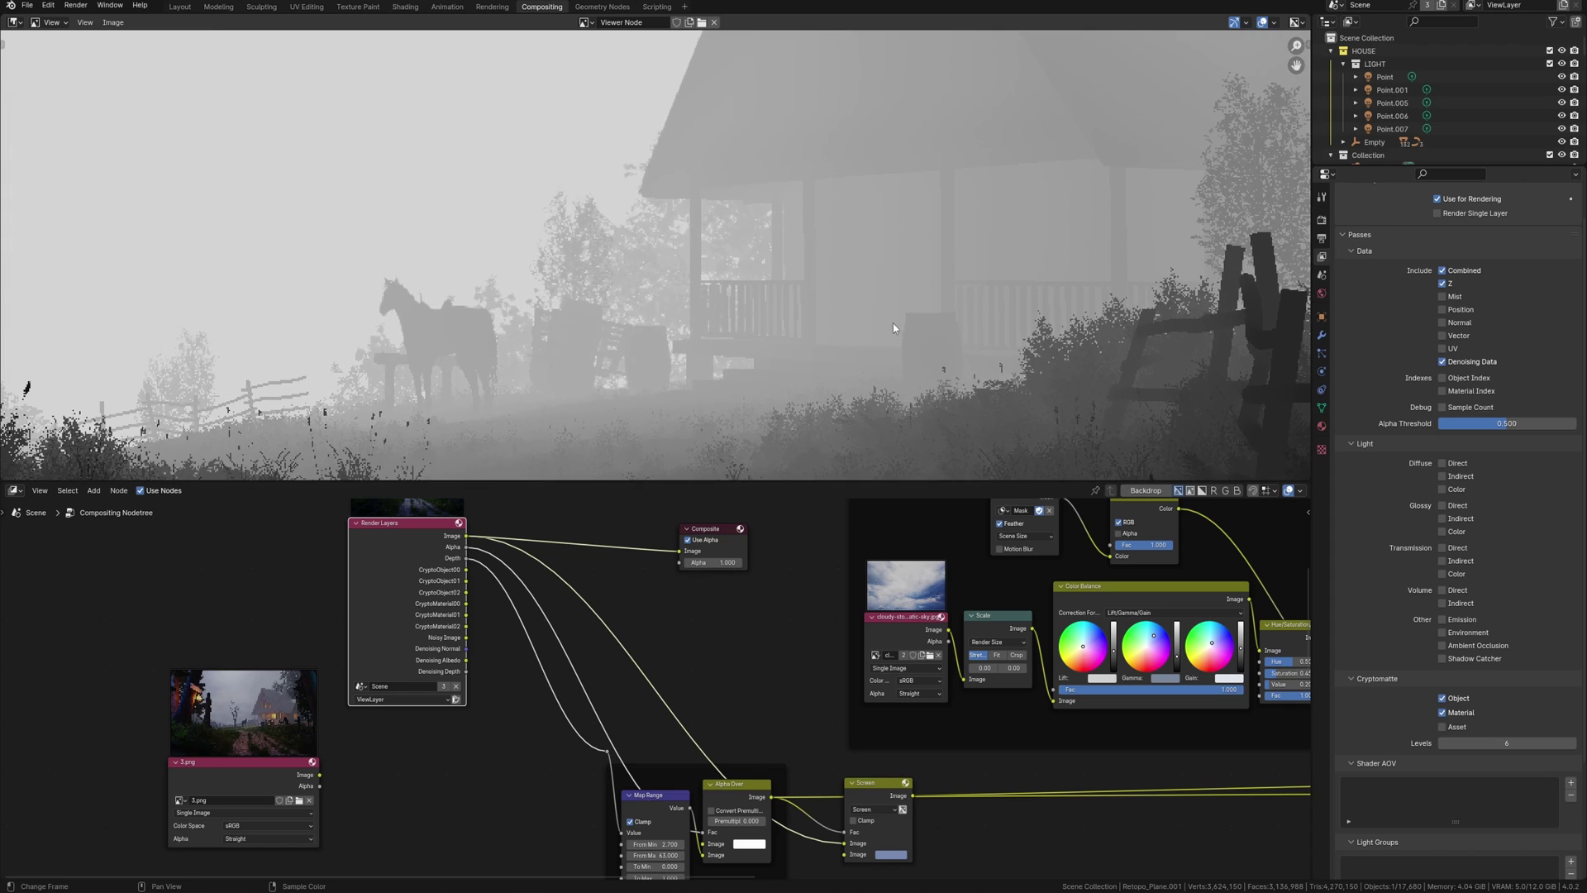
shift+scroll(831, 319, down, 3)
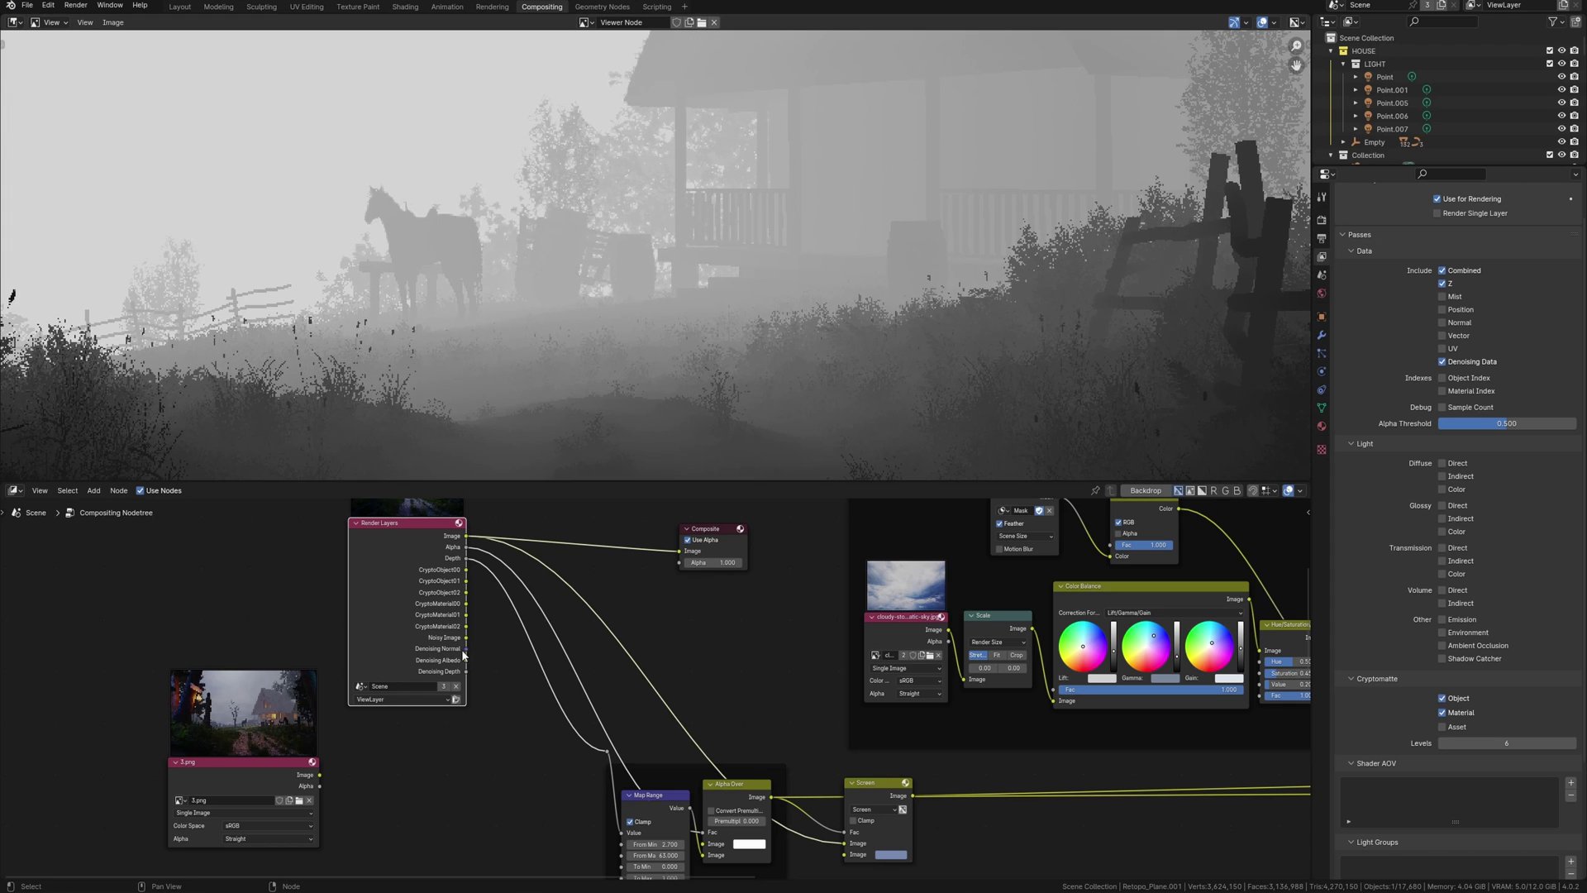
drag(466, 672, 623, 832)
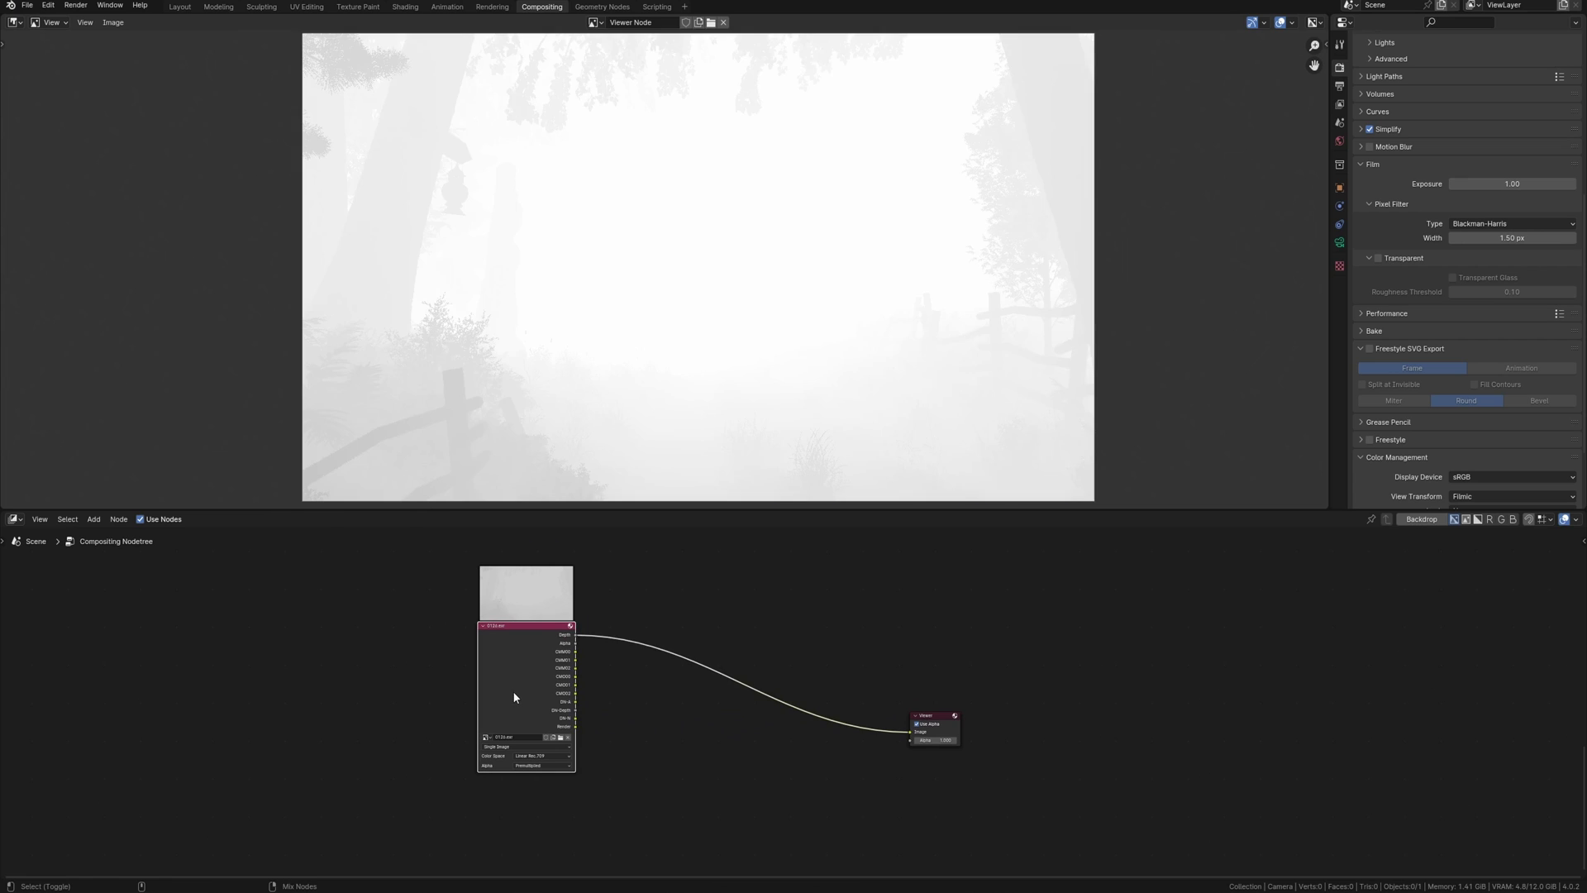
- Cycle the viewer through each render pass, ending with the DN-Depth pass as backdrop
ctrl+shift+click(512, 690)
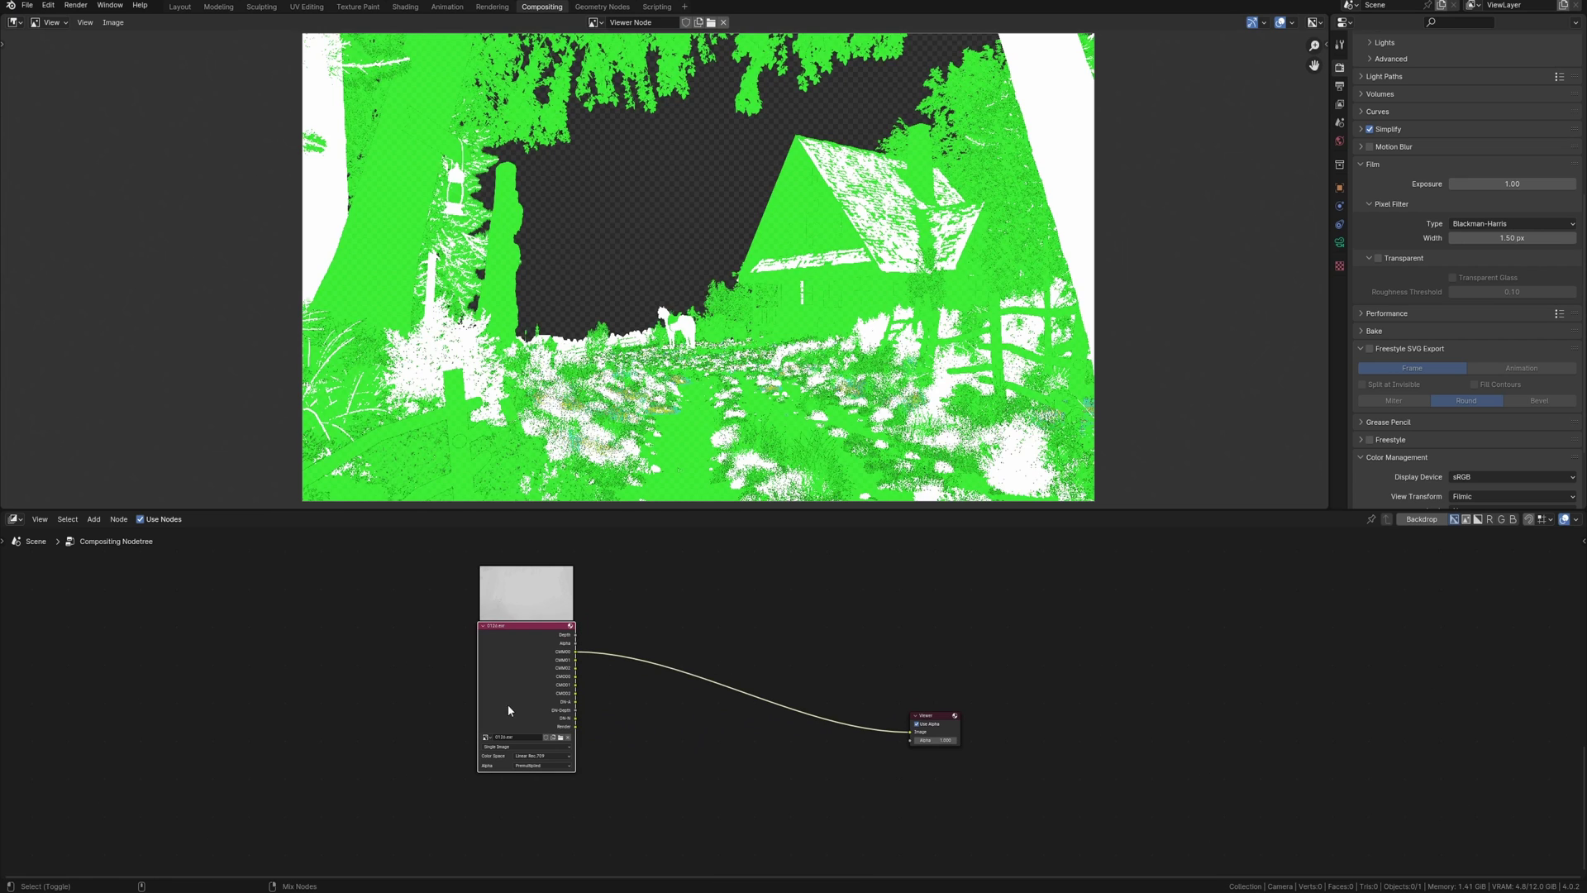
ctrl+shift+click(507, 705)
ctrl+shift+click(510, 713)
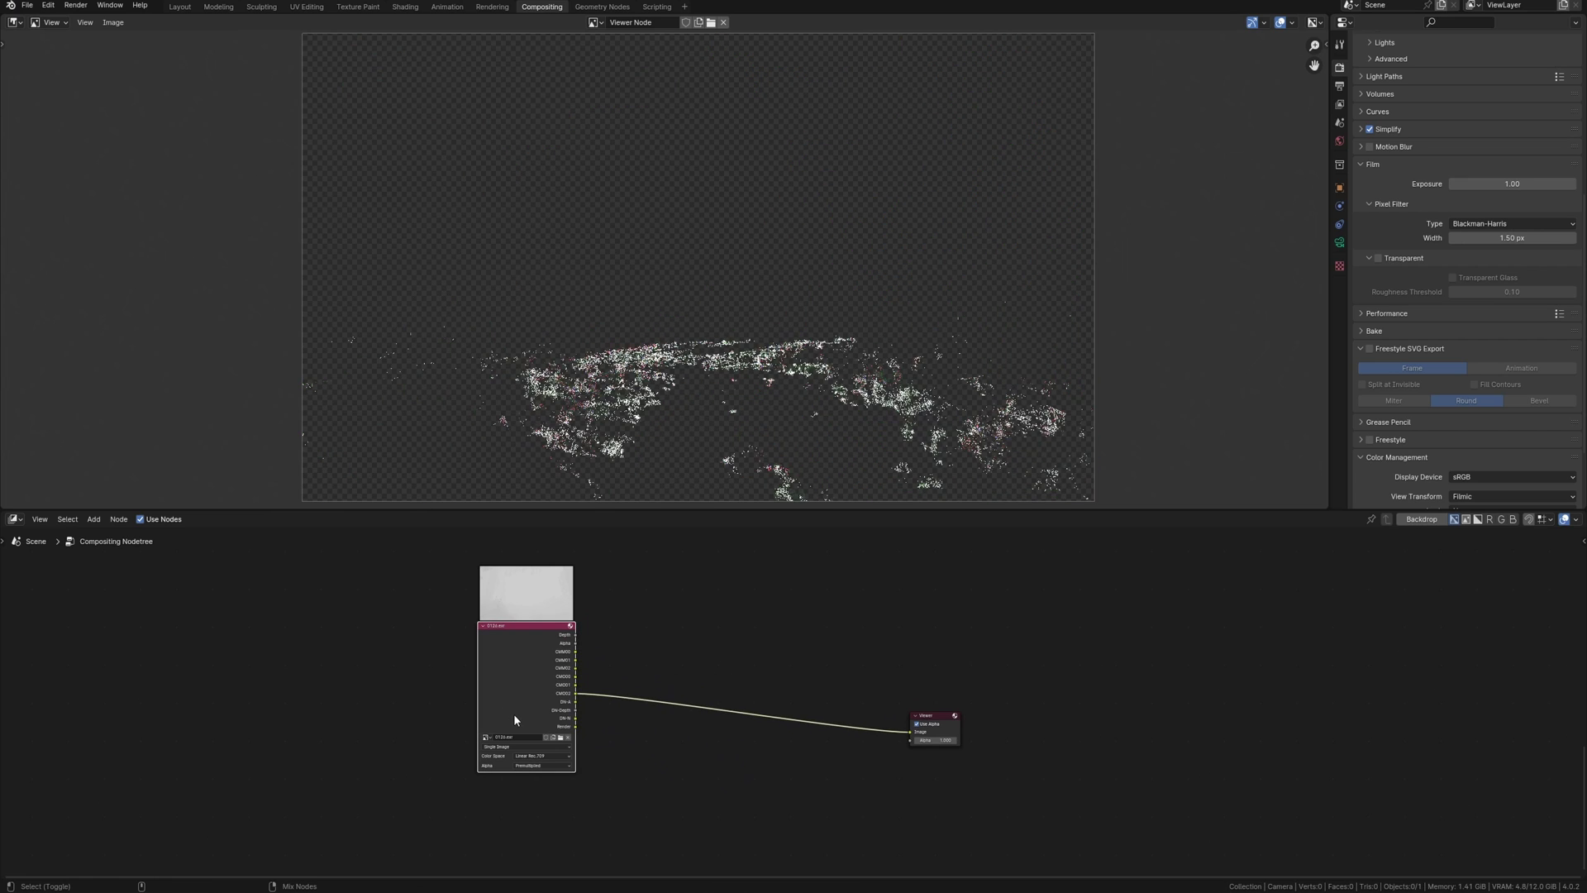
ctrl+shift+click(515, 716)
ctrl+shift+click(515, 715)
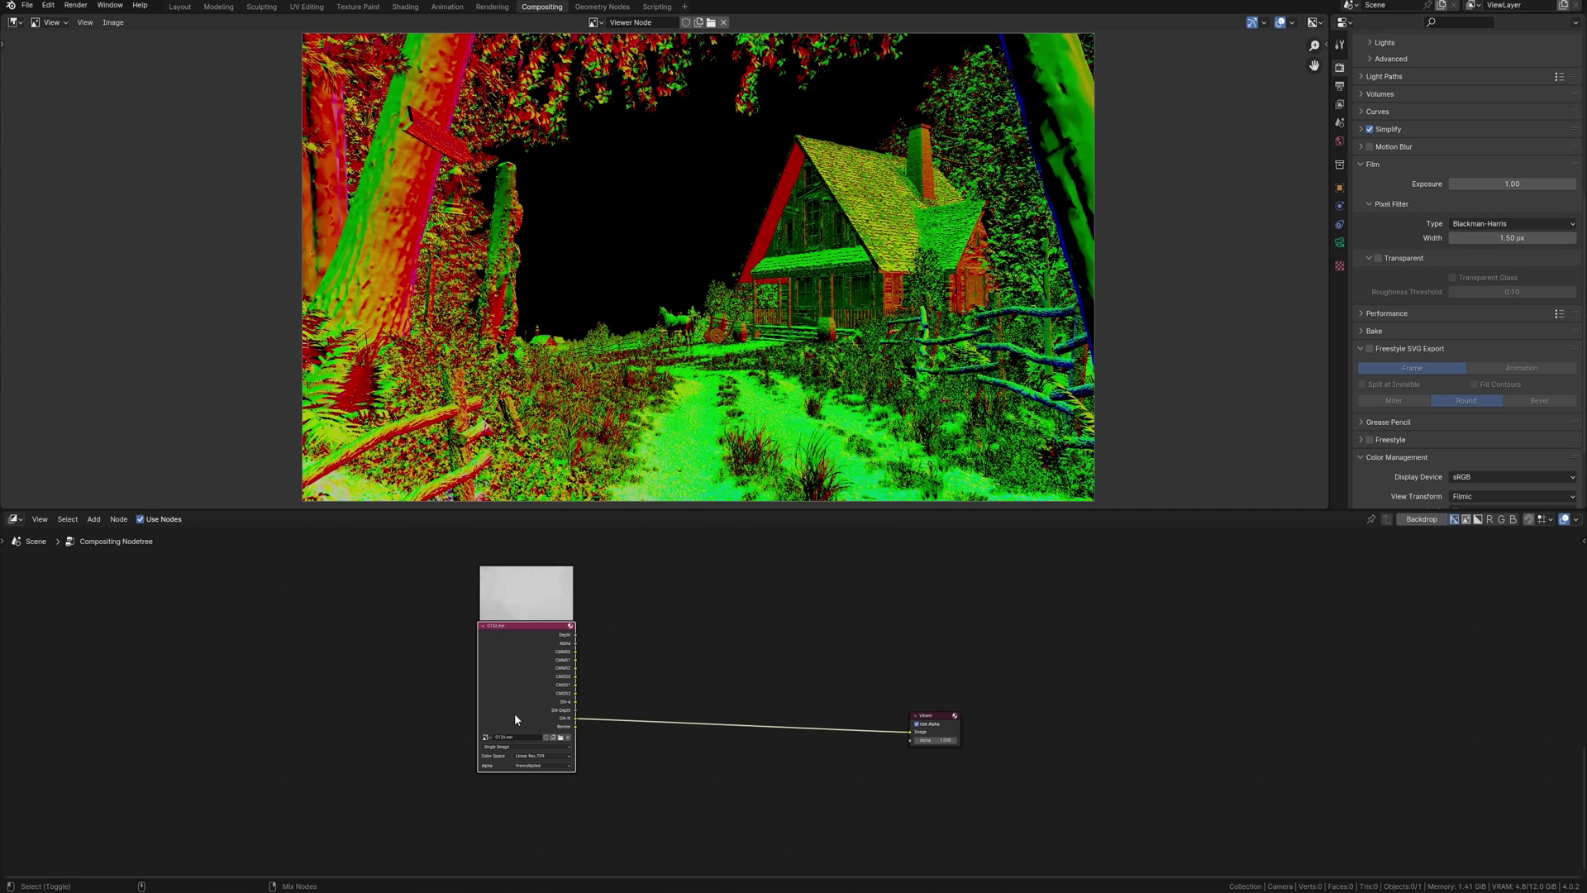
ctrl+shift+click(515, 713)
middle_drag(516, 714, 545, 728)
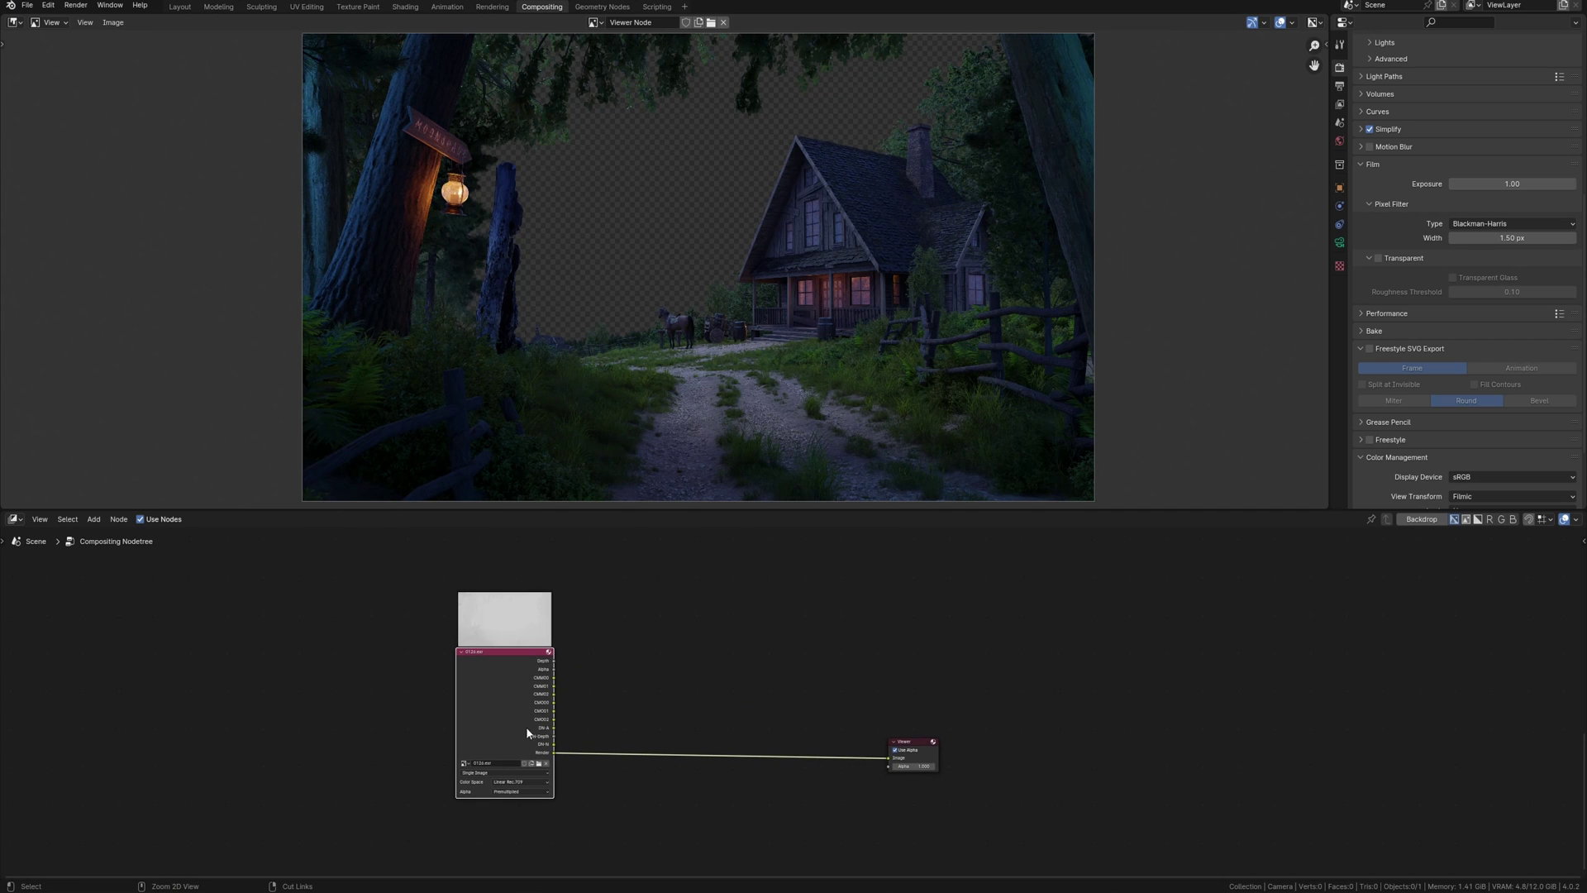
scroll(527, 734, up, 2)
drag(513, 709, 988, 736)
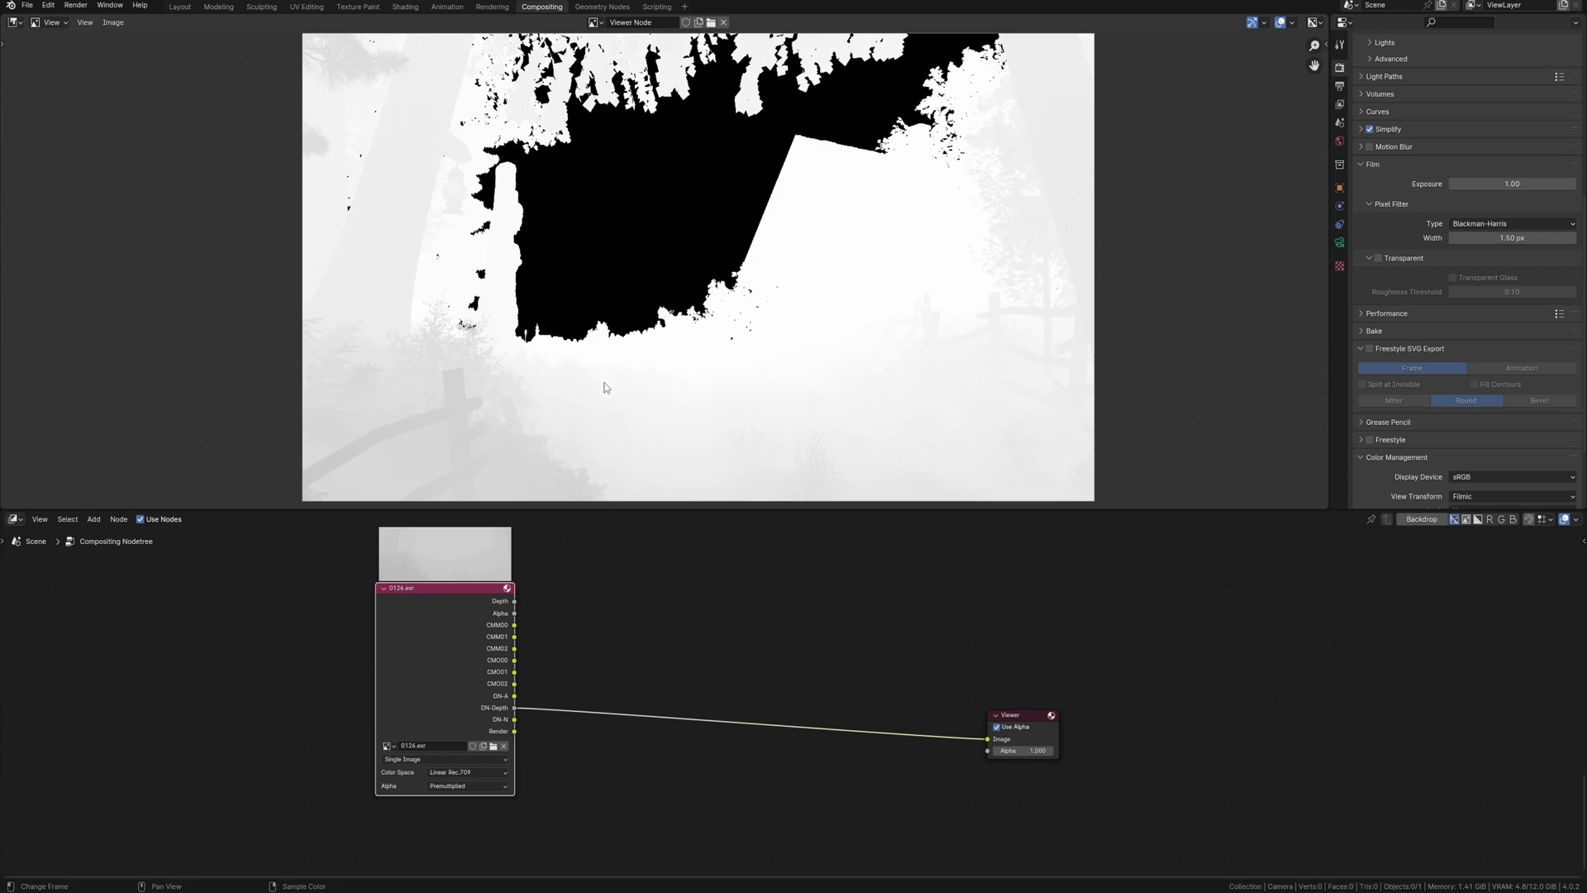
- Insert a Map Range node on the depth-to-viewer link
key(shift+a)
text(map)
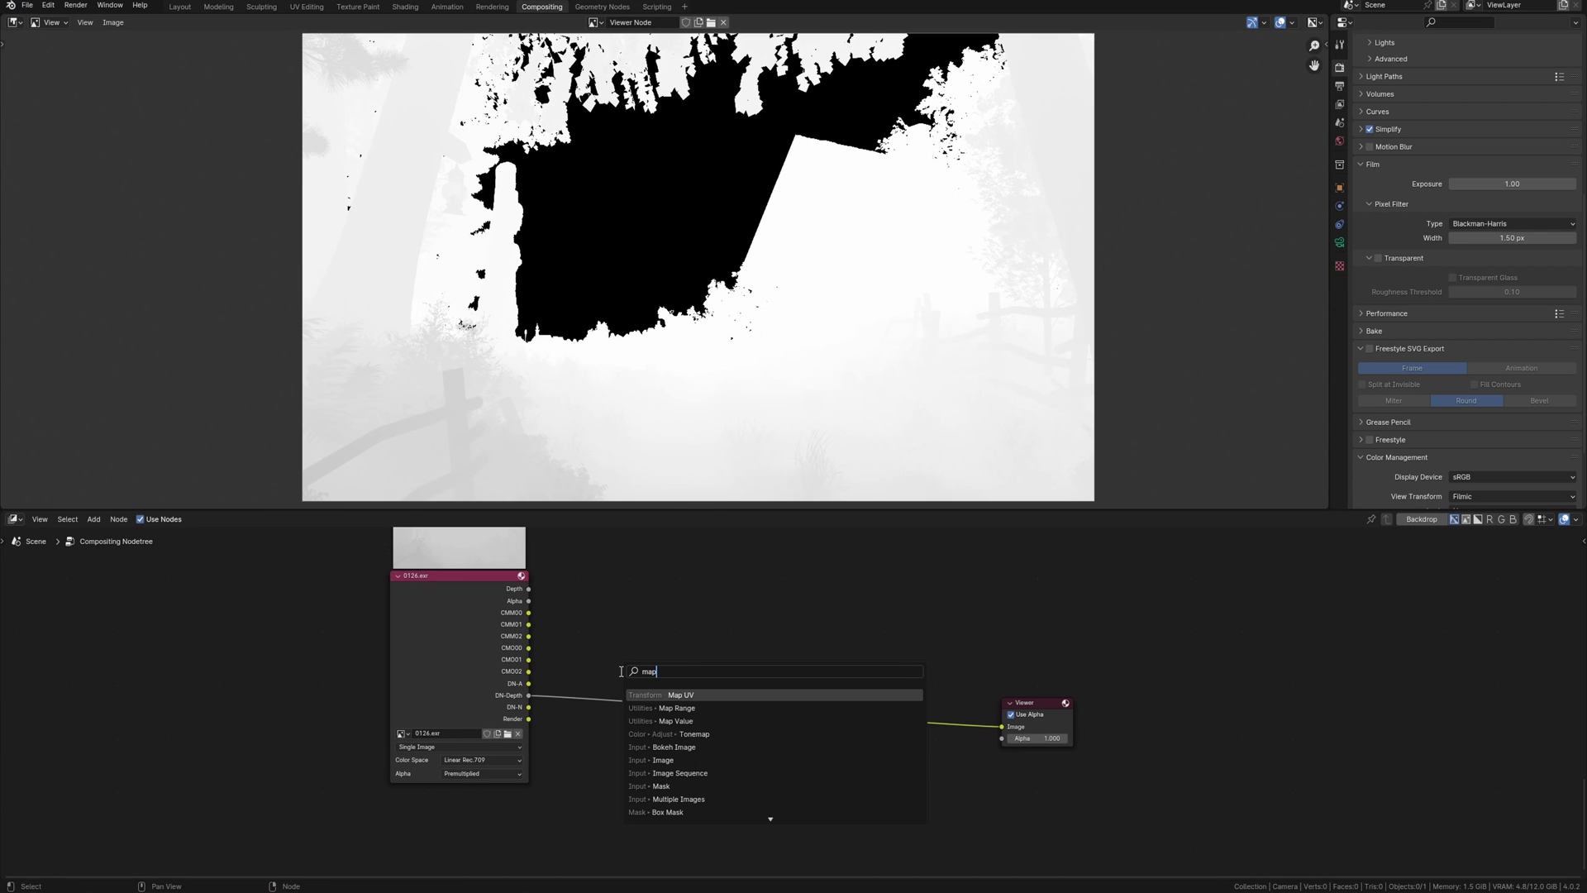
key(Return)
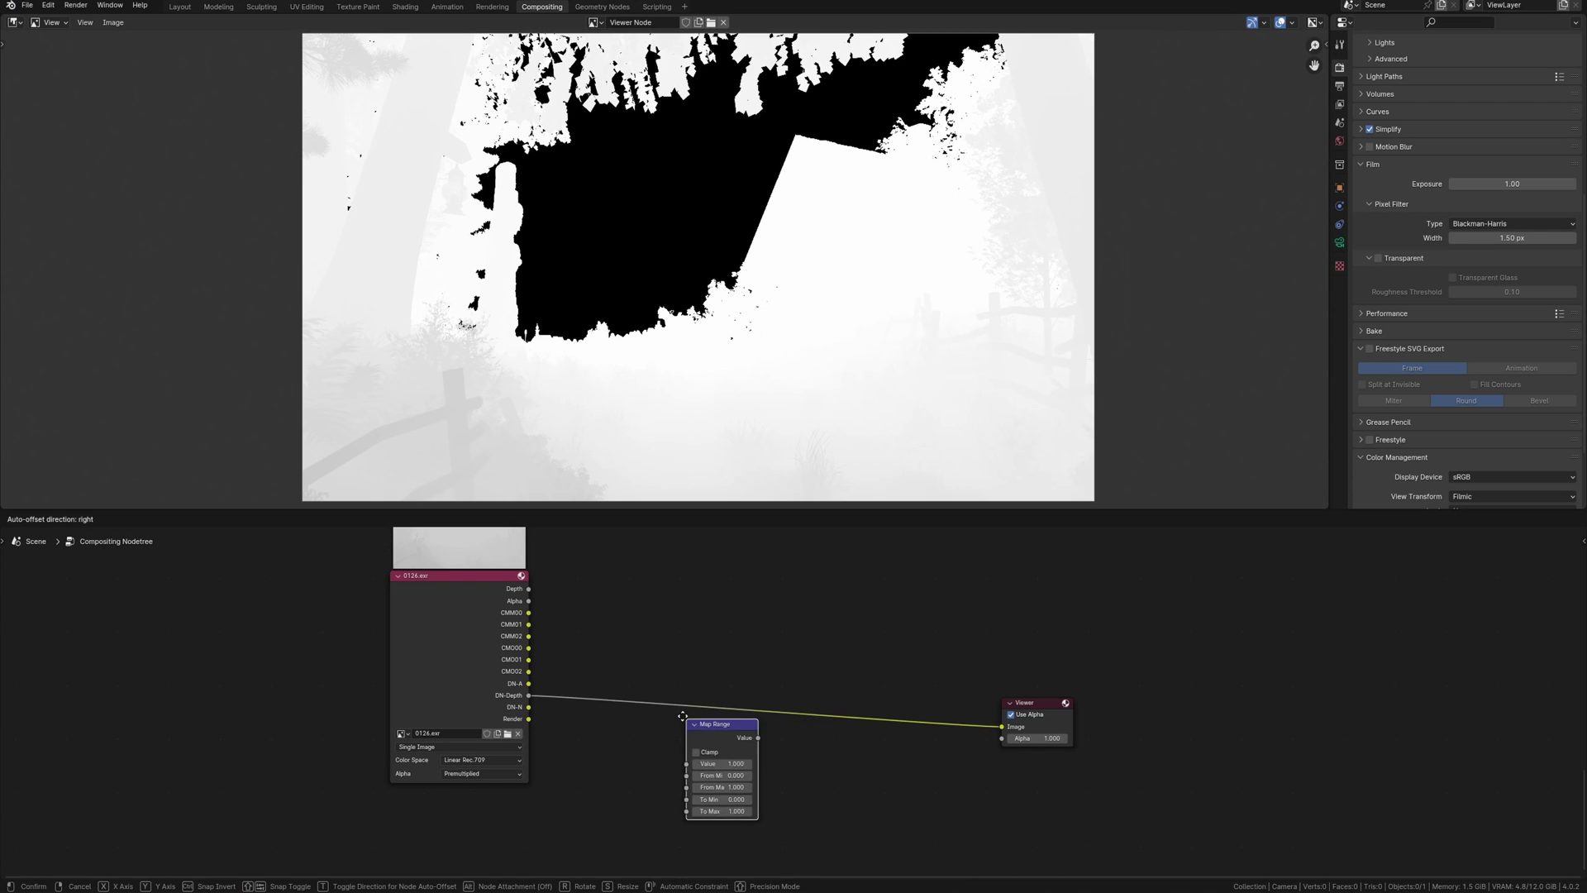
click(623, 694)
- Remap the depth with Map Range From Min 1.5 and From Max 70
middle_drag(683, 729, 656, 706)
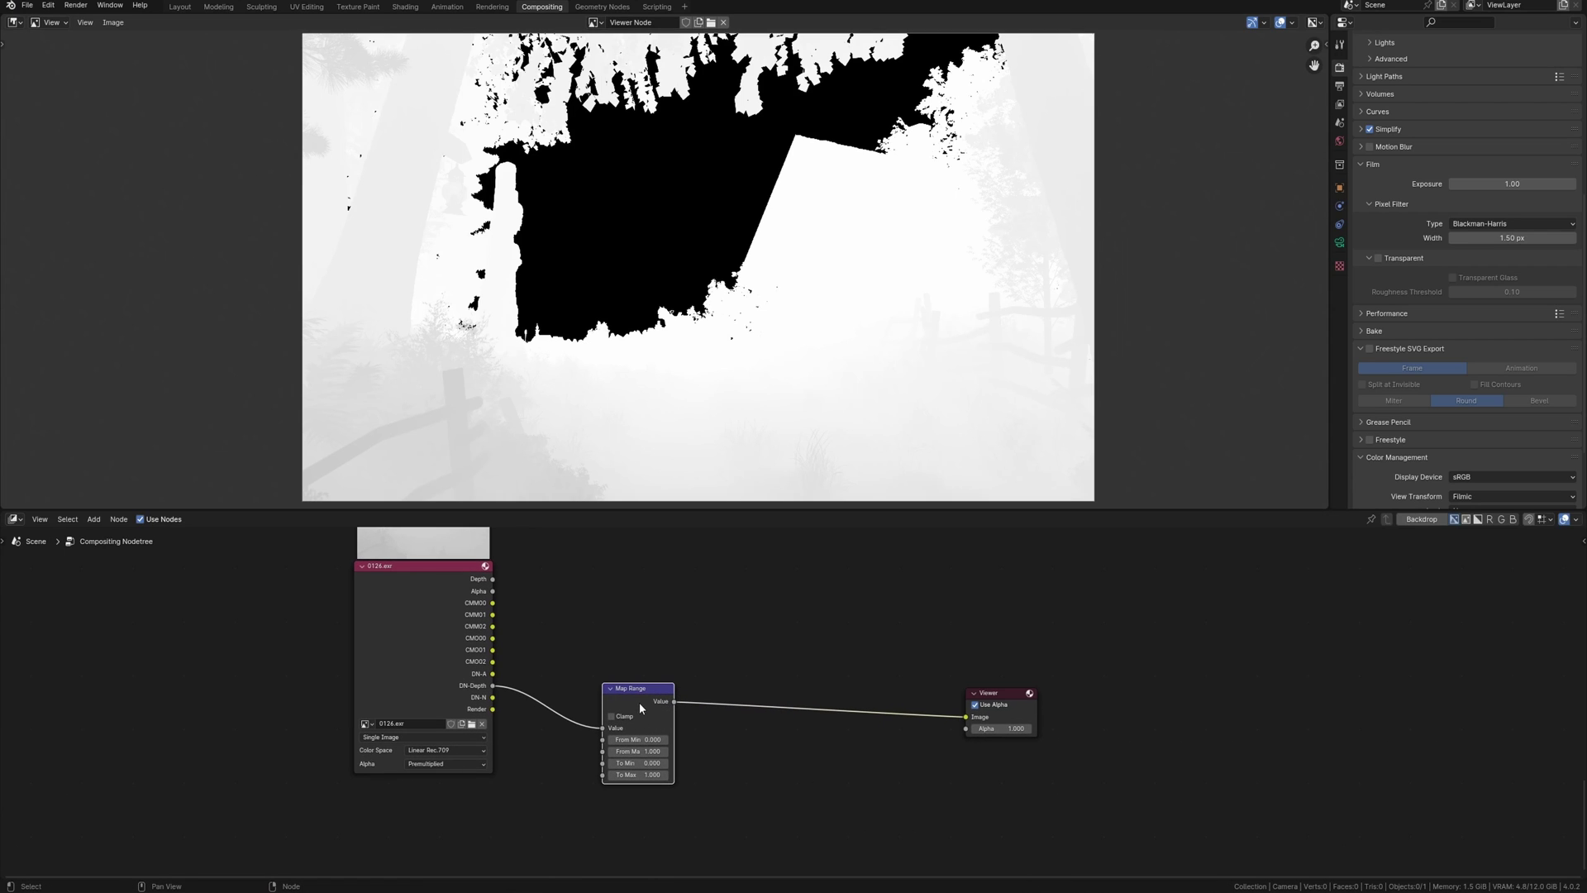
scroll(634, 700, up, 1)
drag(670, 714, 681, 714)
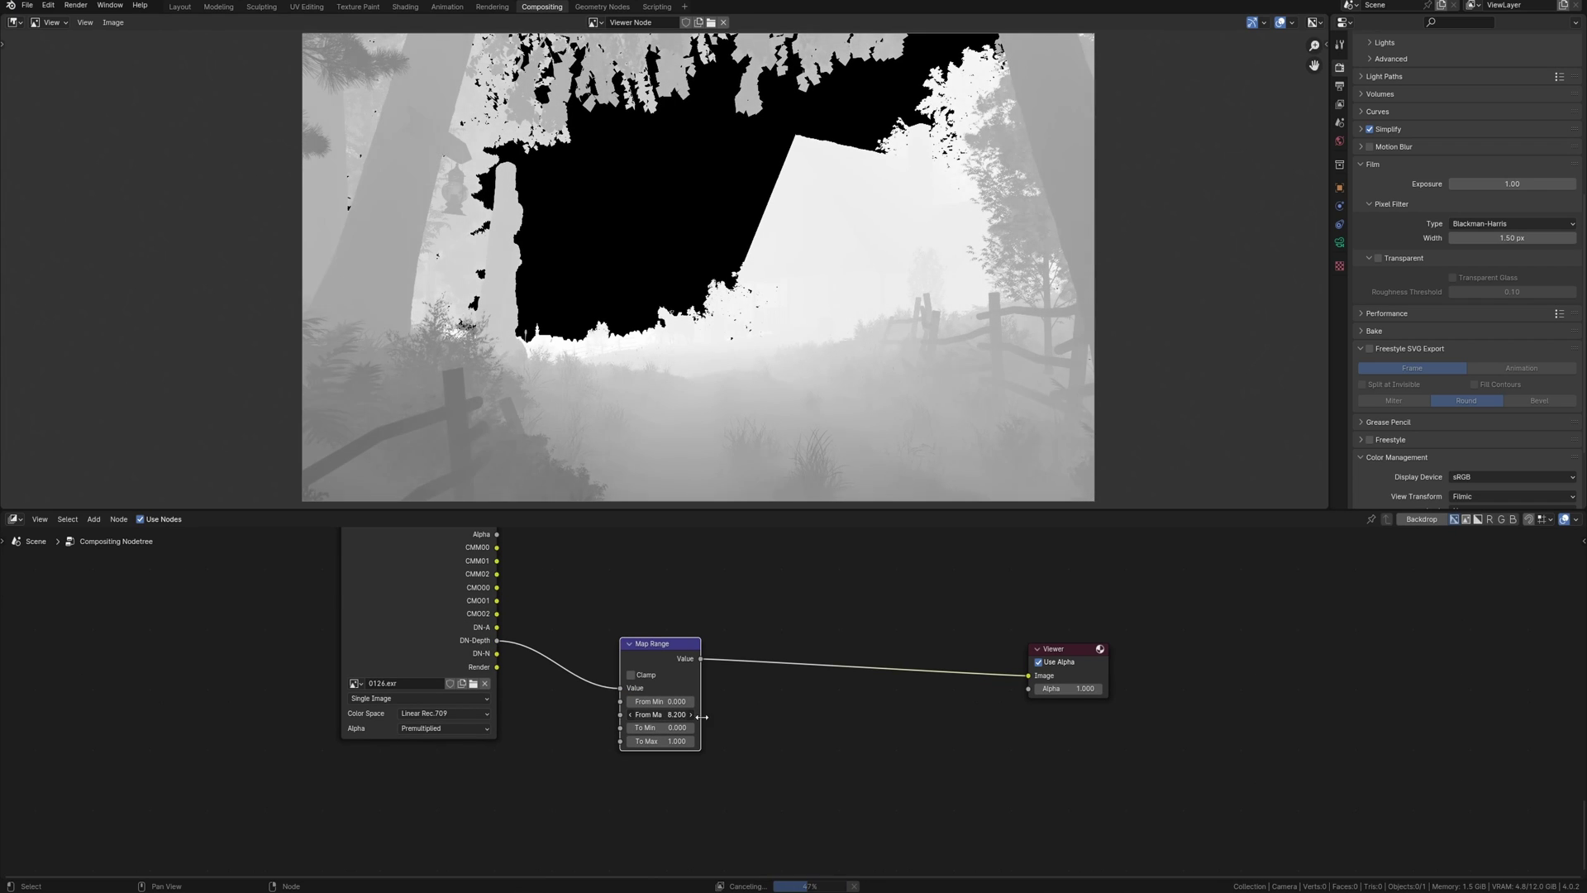
mouse_move(681, 714)
mouse_down()
mouse_move(655, 714)
mouse_move(727, 719)
mouse_move(668, 701)
mouse_move(685, 702)
mouse_up()
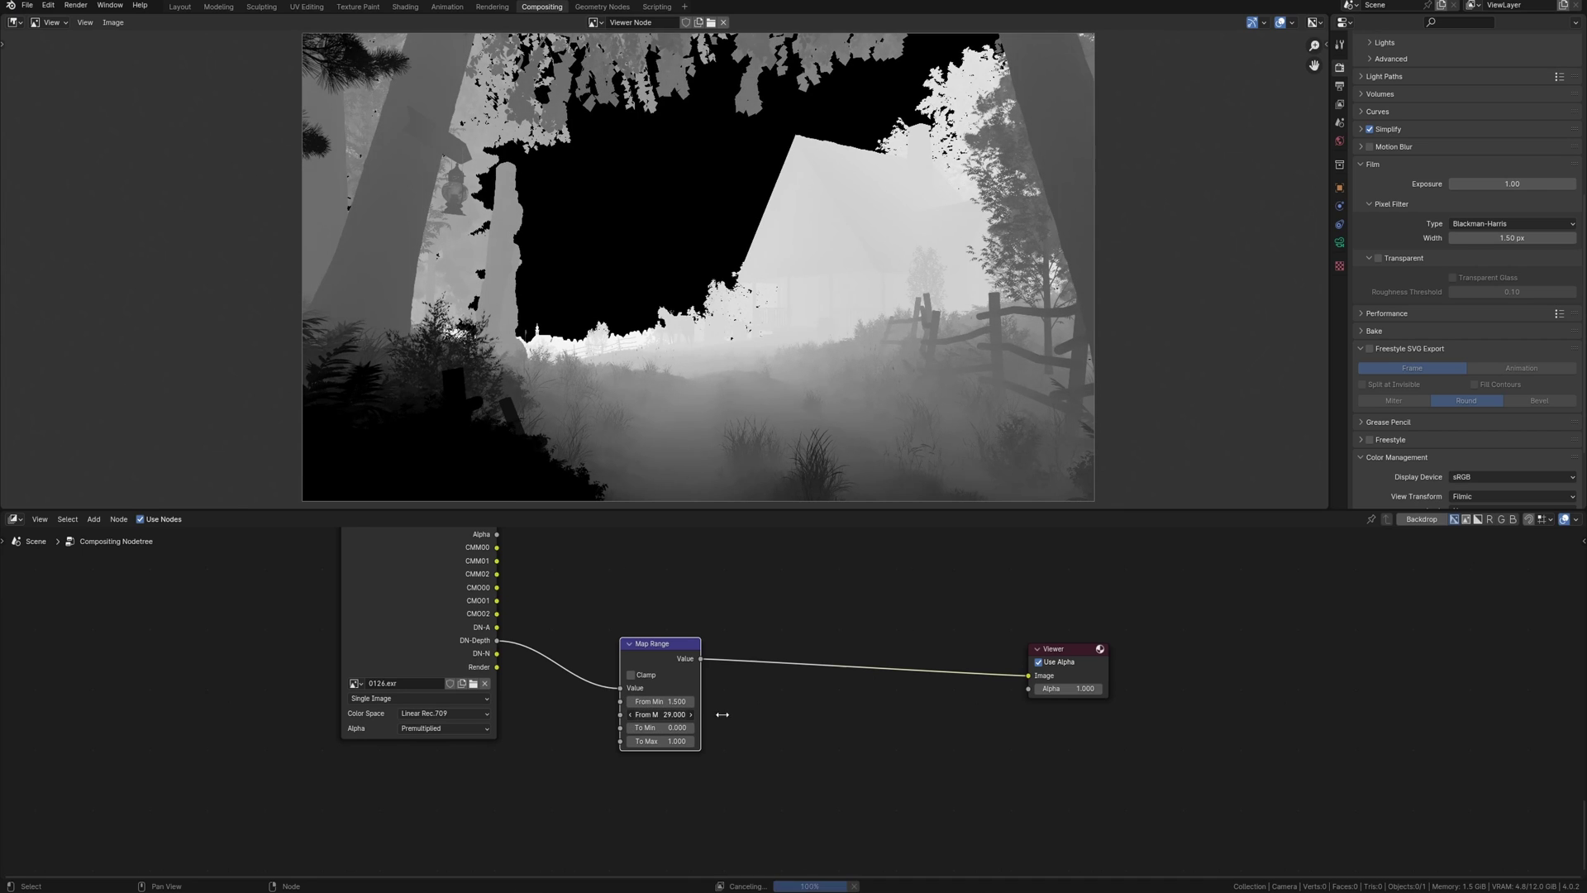
click(685, 716)
text(7)
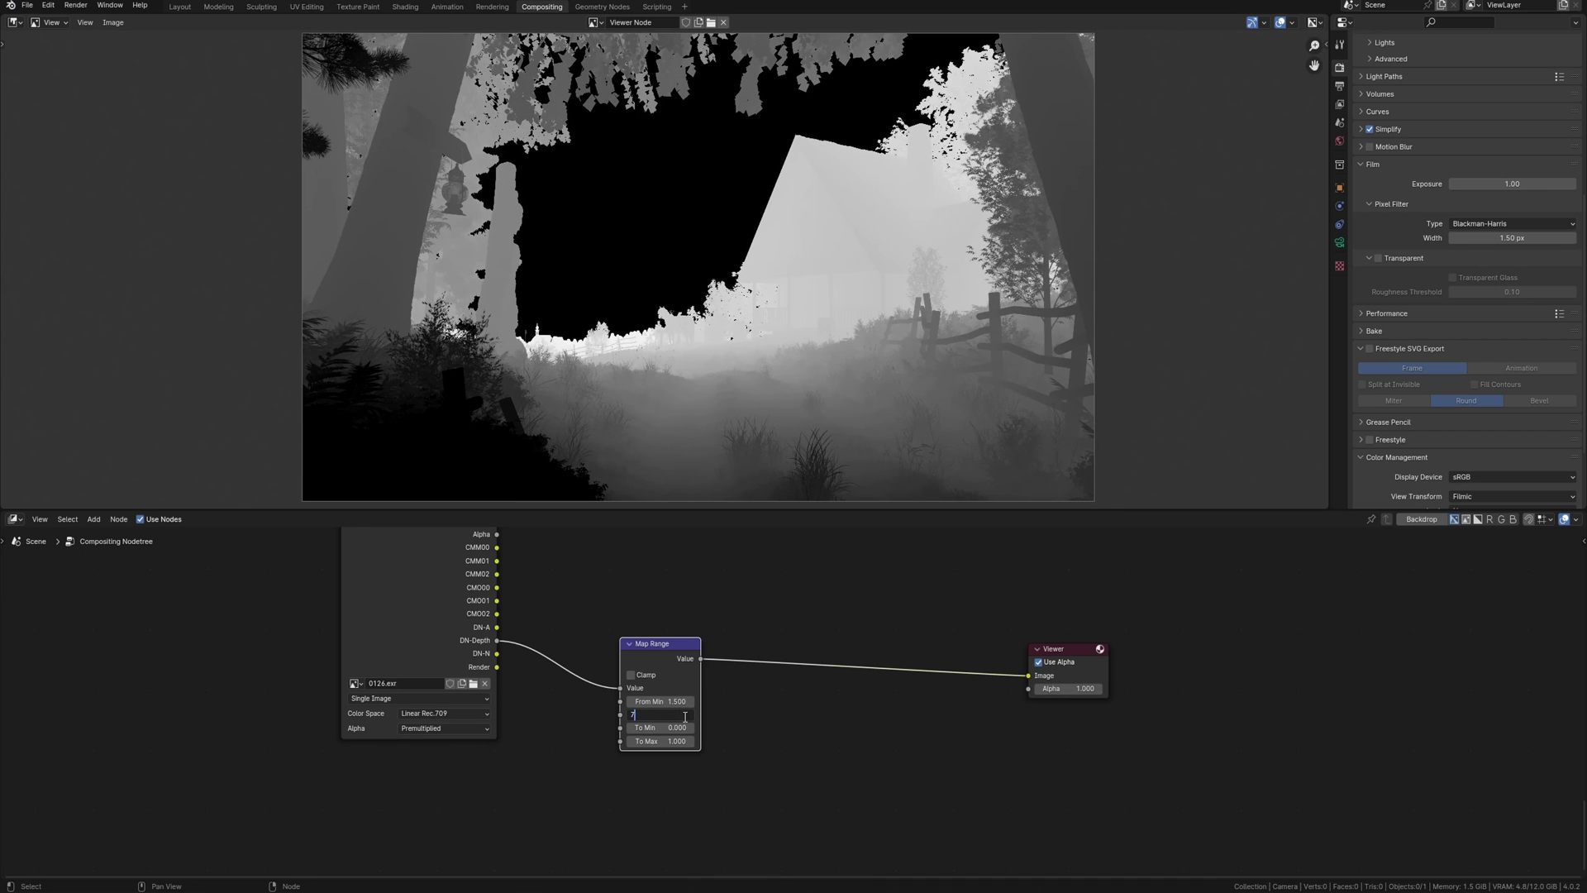
key(Return)
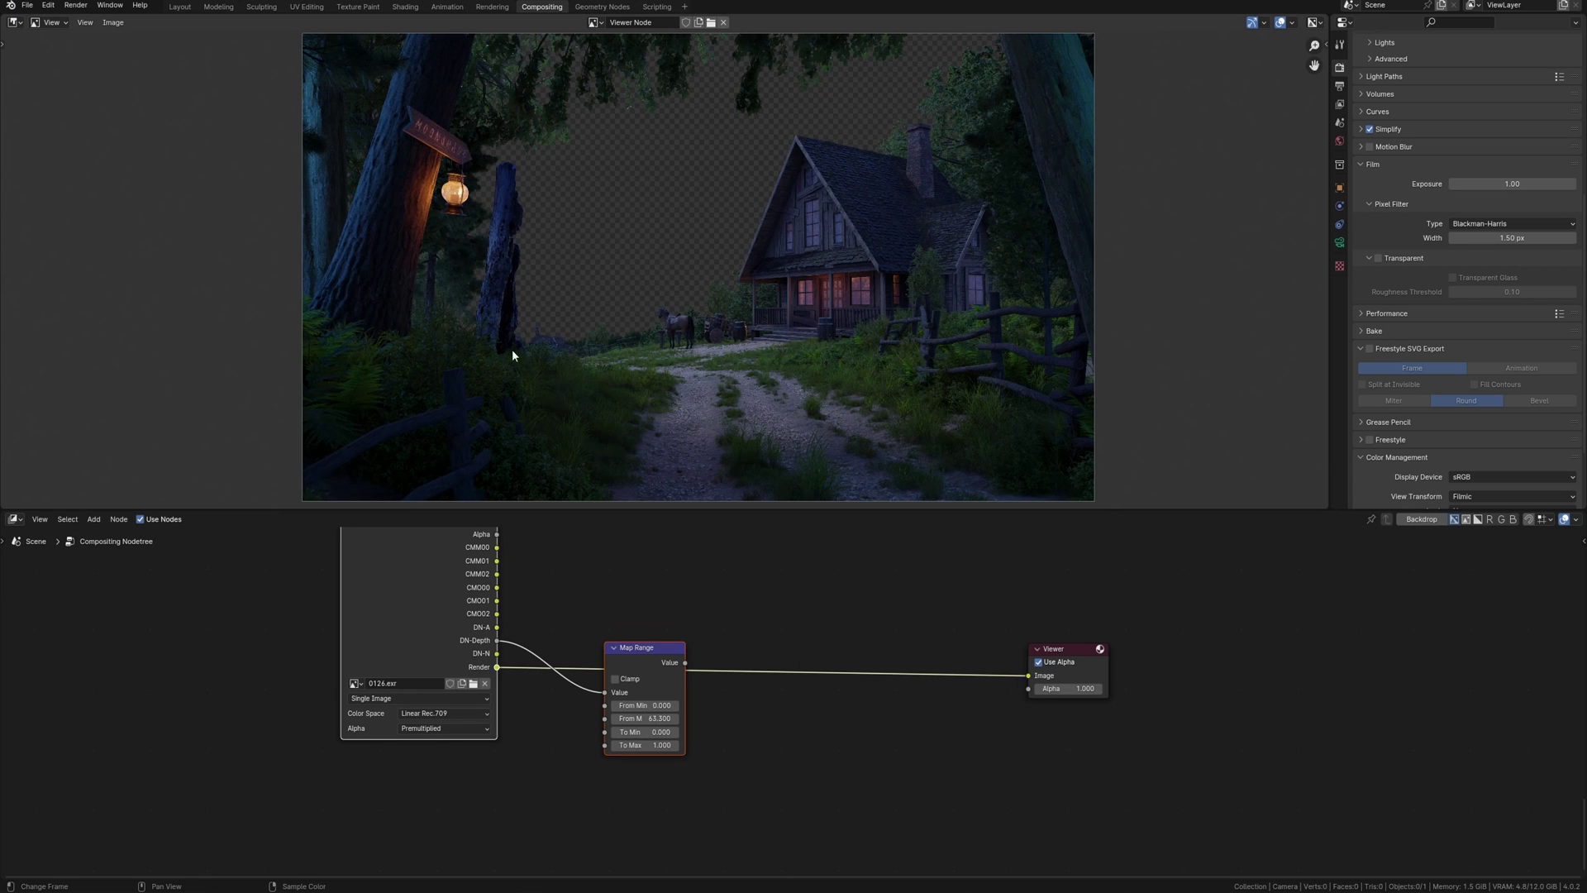
key(shift+a)
text(mix)
- Add a Mix node between Render and Viewer, driven by the Map Range value as factor
key(Return)
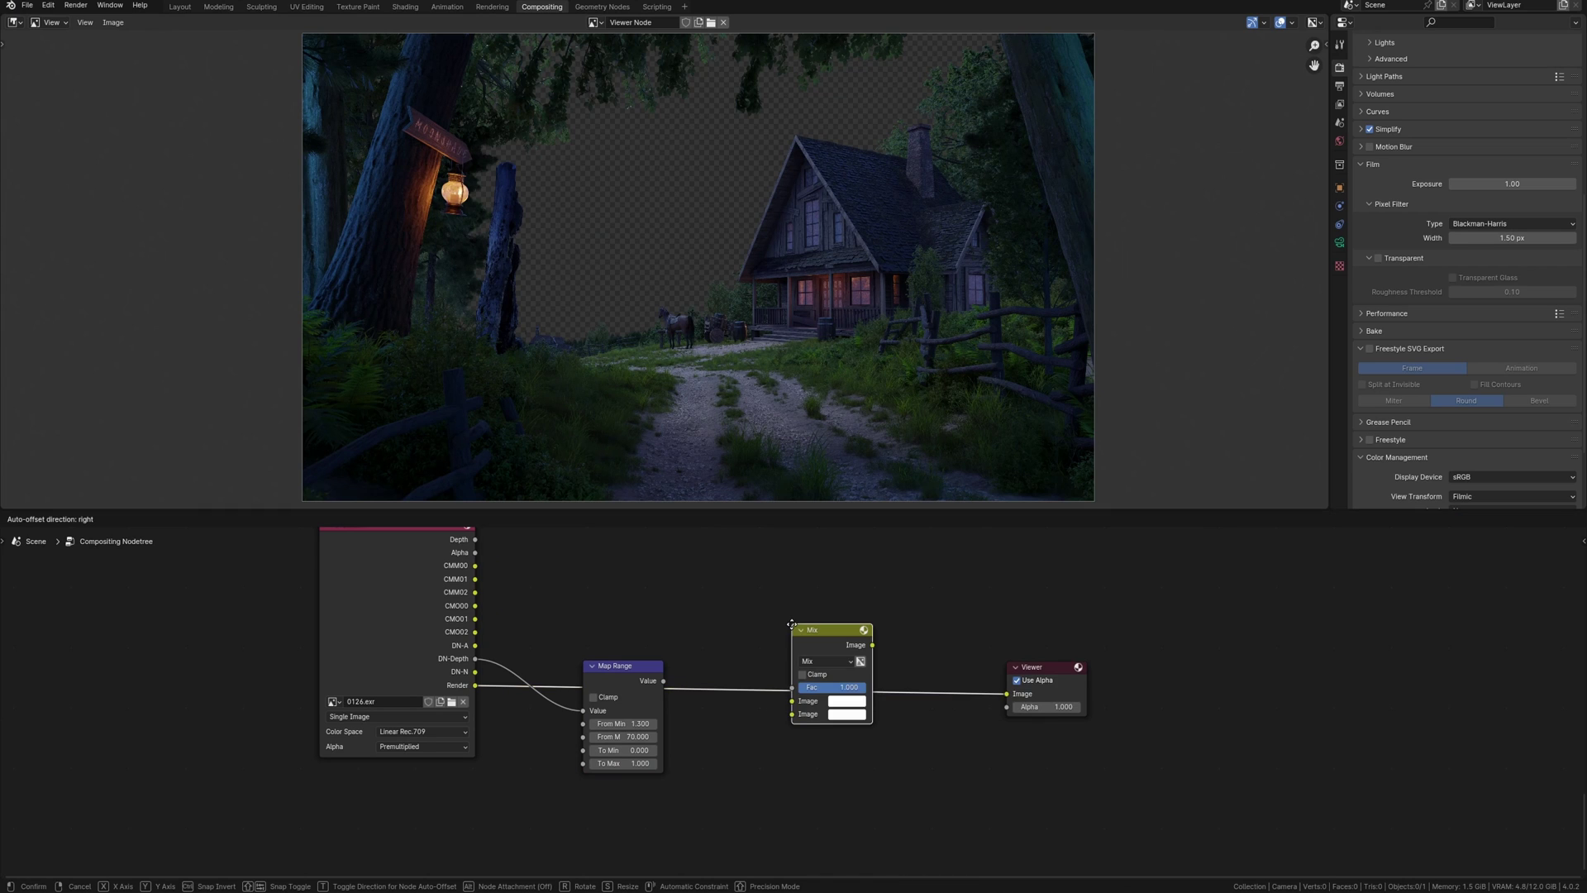
click(758, 612)
drag(649, 692, 655, 778)
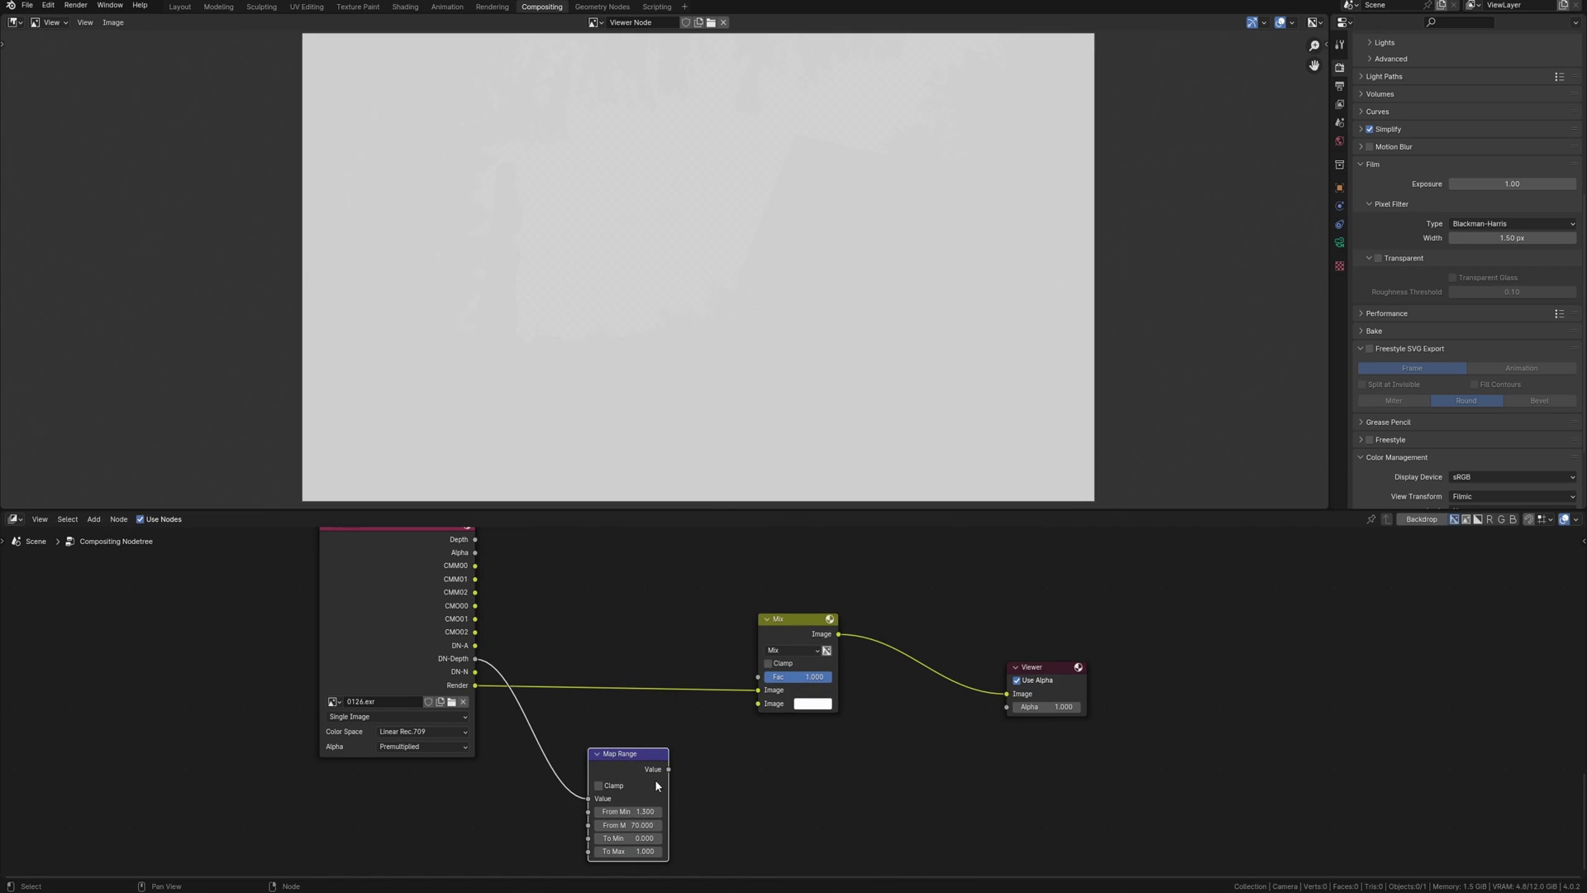
middle_drag(655, 779, 677, 749)
key(g)
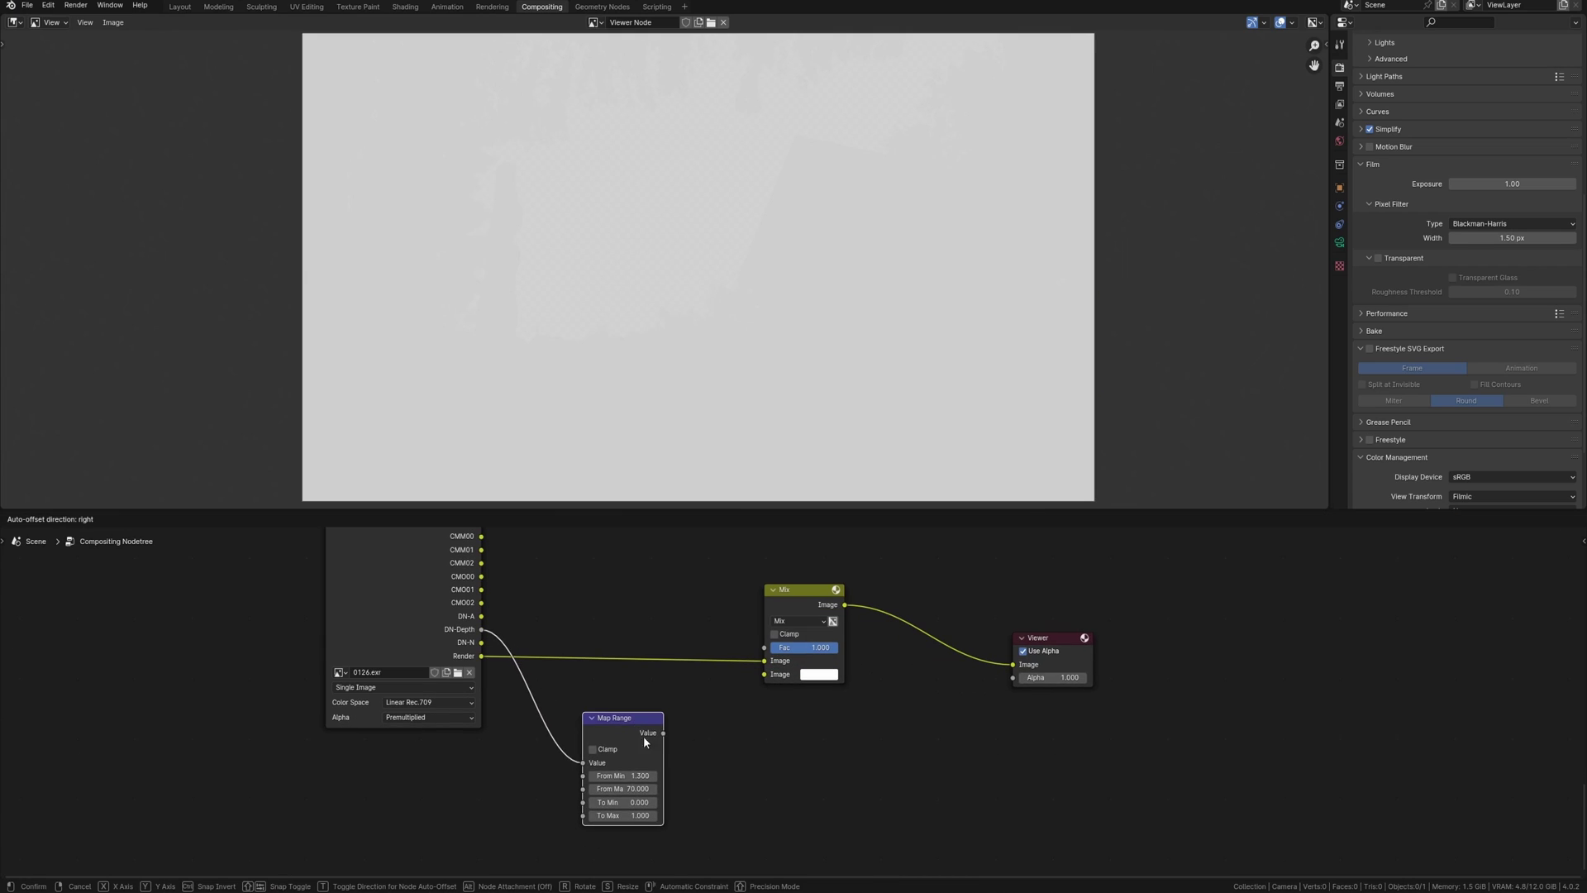
click(644, 736)
drag(664, 732, 764, 648)
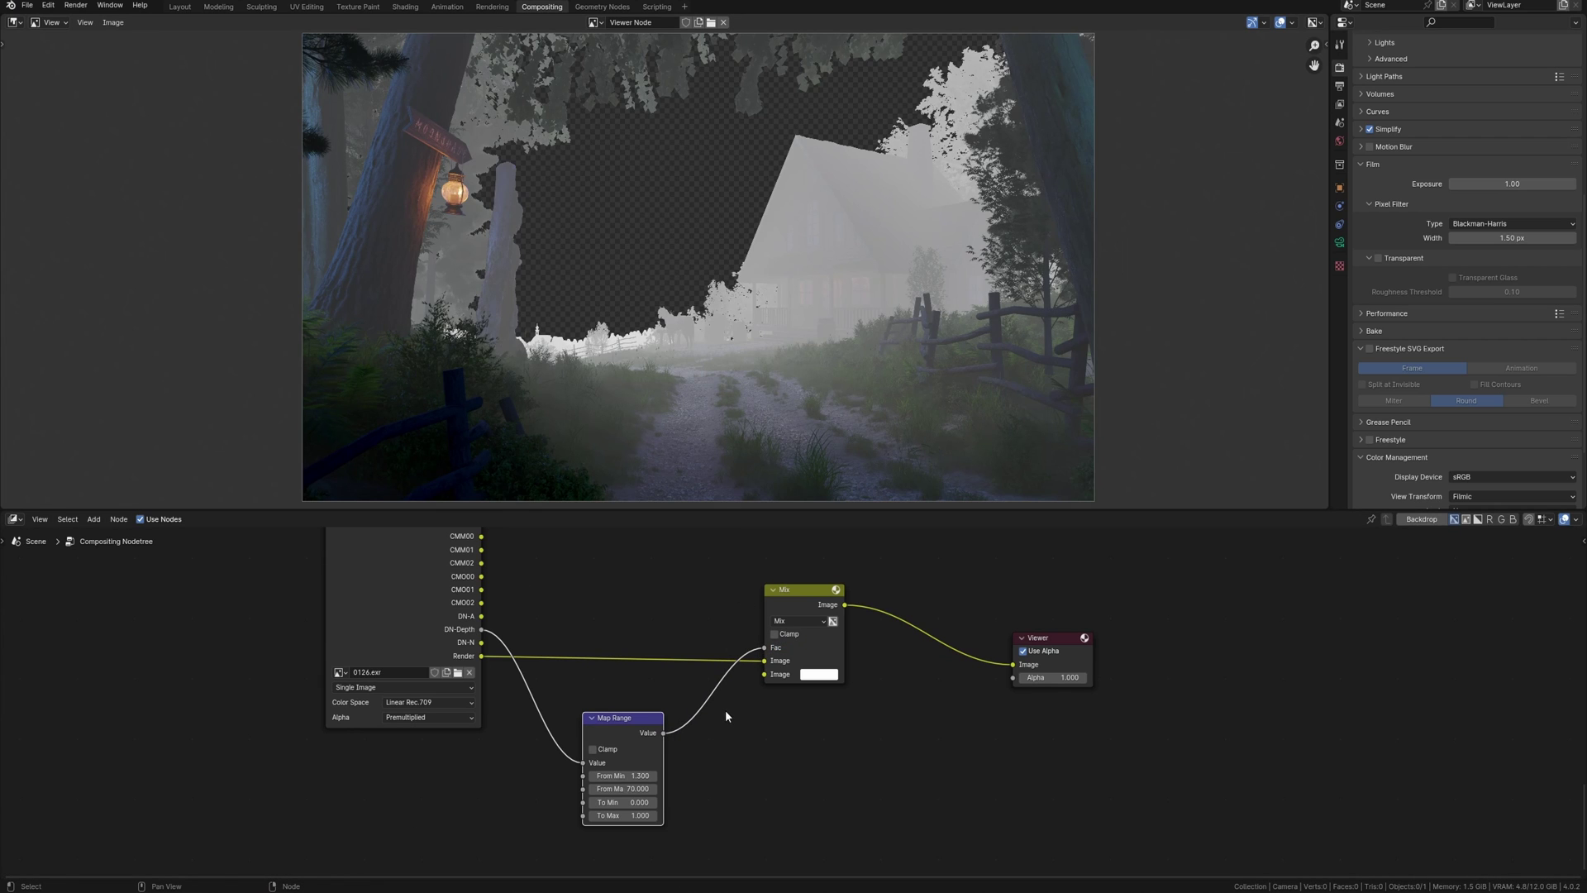
- Clamp the remapped depth and blend a pale blue fog colour in Screen mode
click(594, 750)
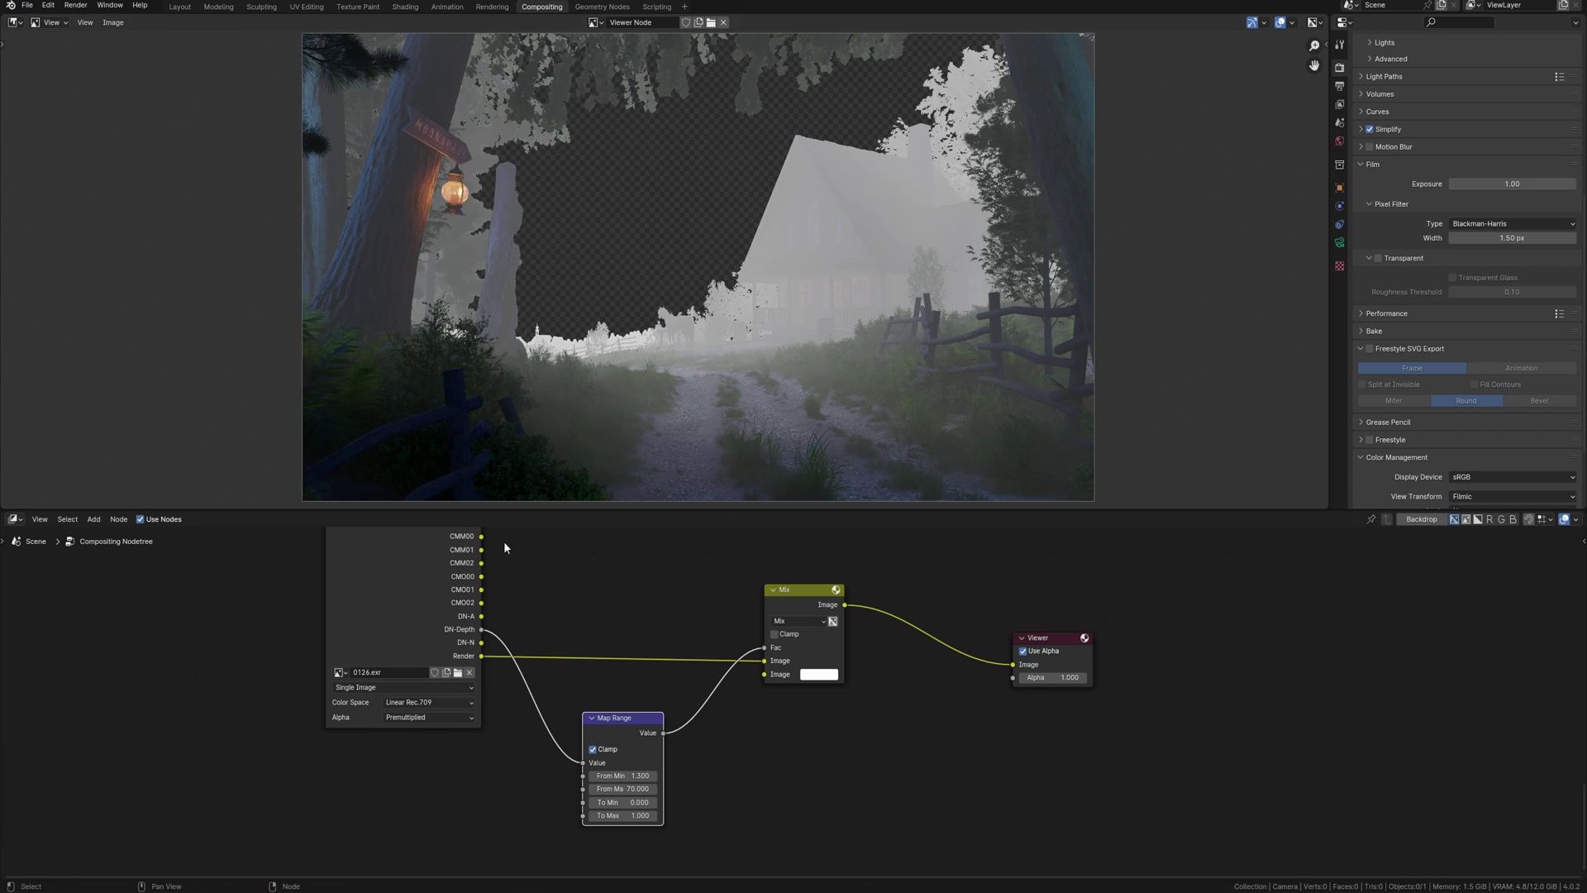
click(819, 674)
click(860, 525)
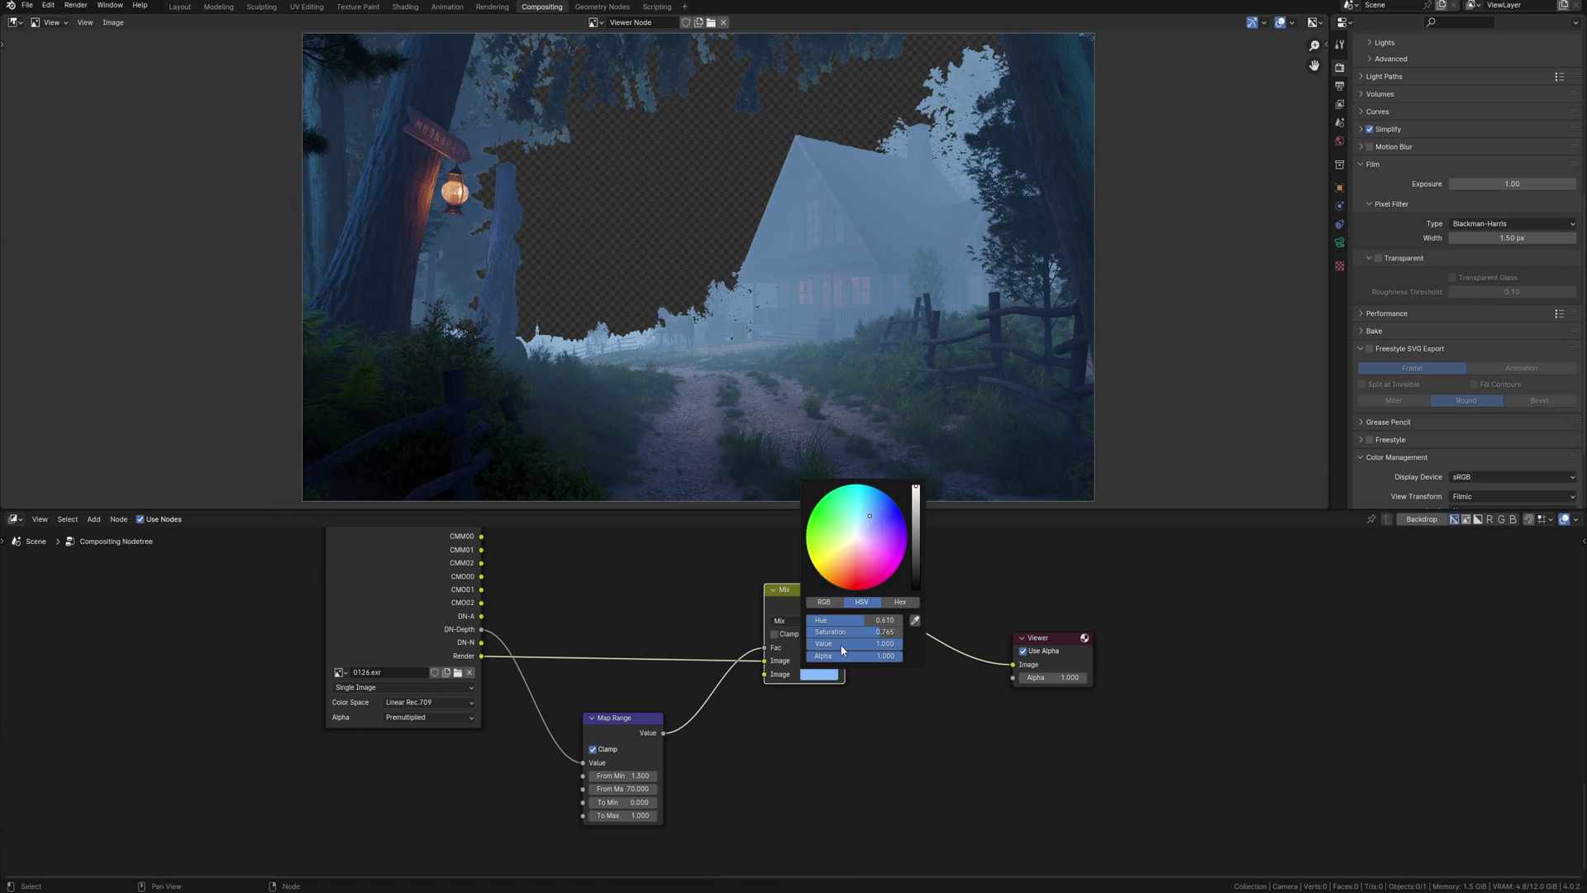
click(807, 618)
click(789, 418)
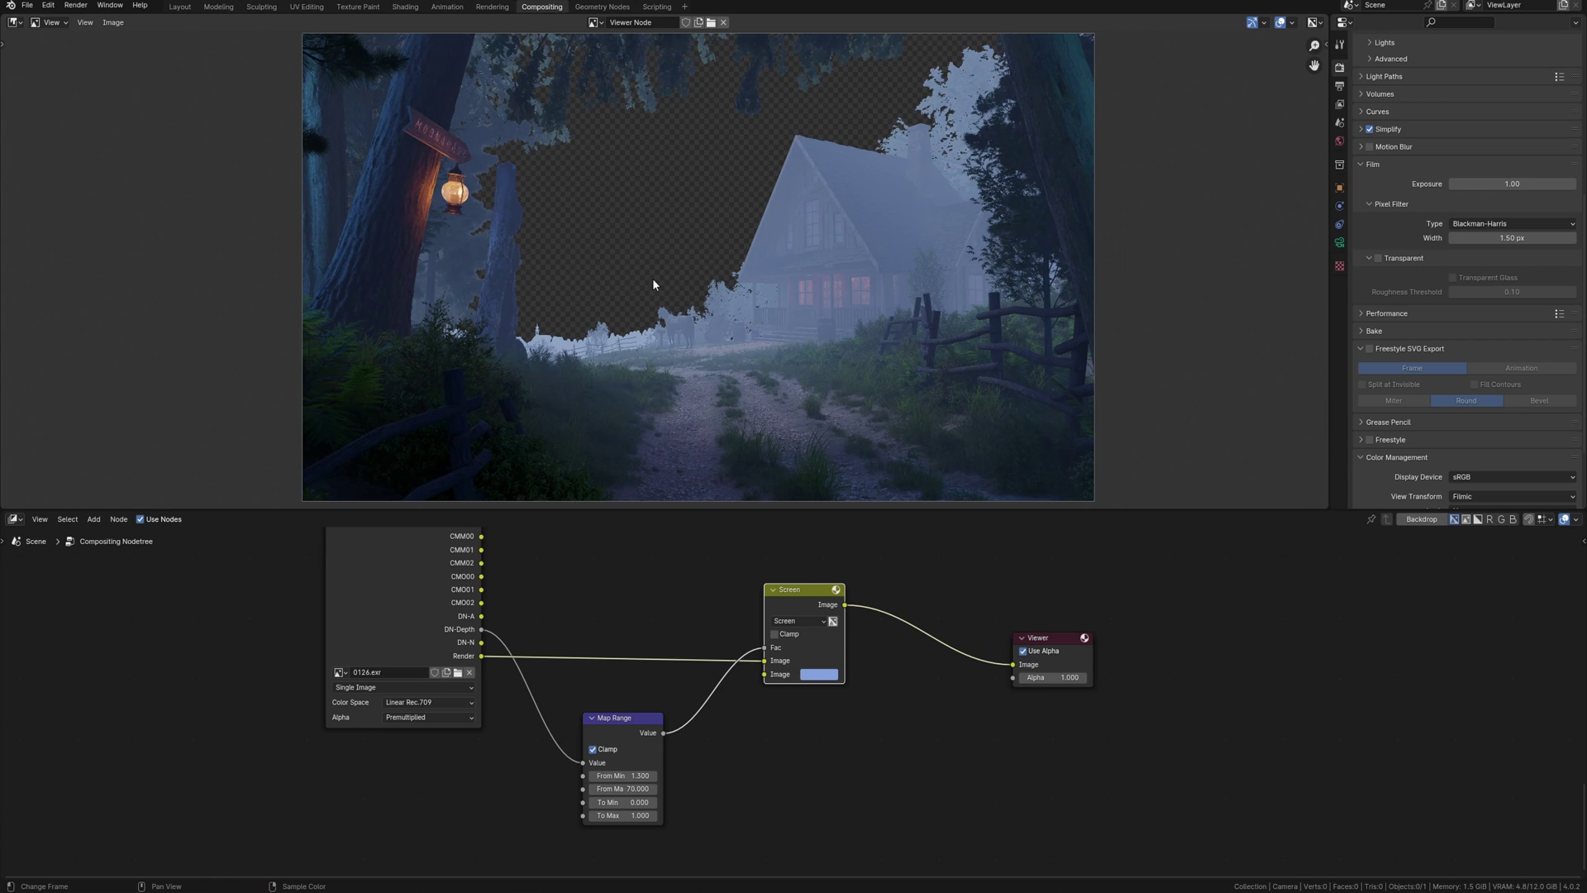
scroll(812, 712, down, 3)
- Move the Viewer right and the sky node frame down, previewing the sky images
drag(875, 709, 1042, 701)
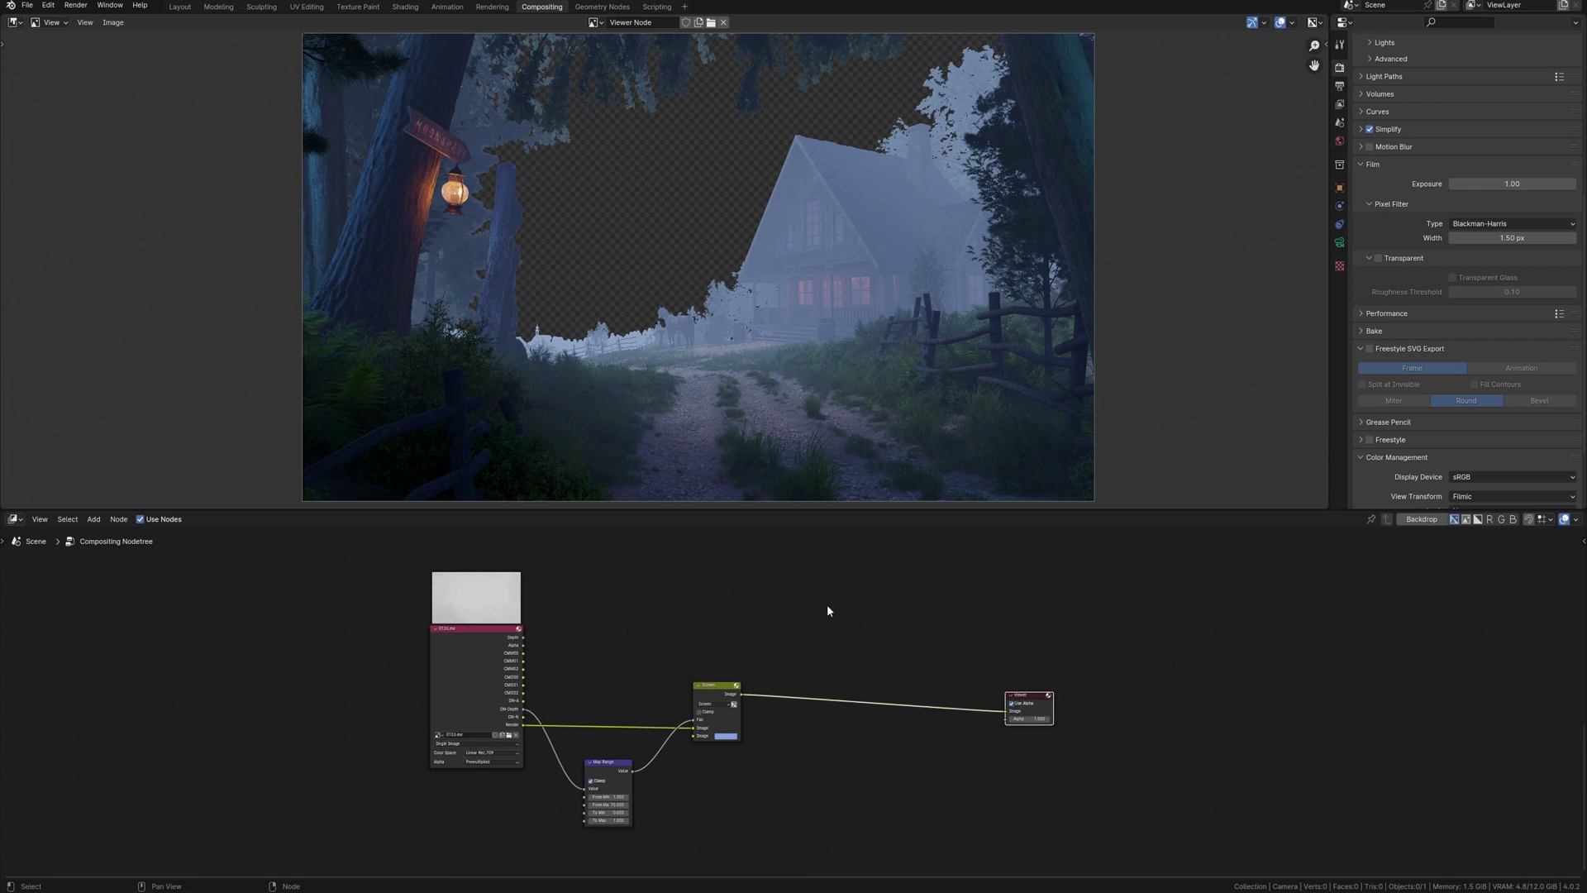
scroll(826, 754, down, 2)
scroll(793, 641, down, 2)
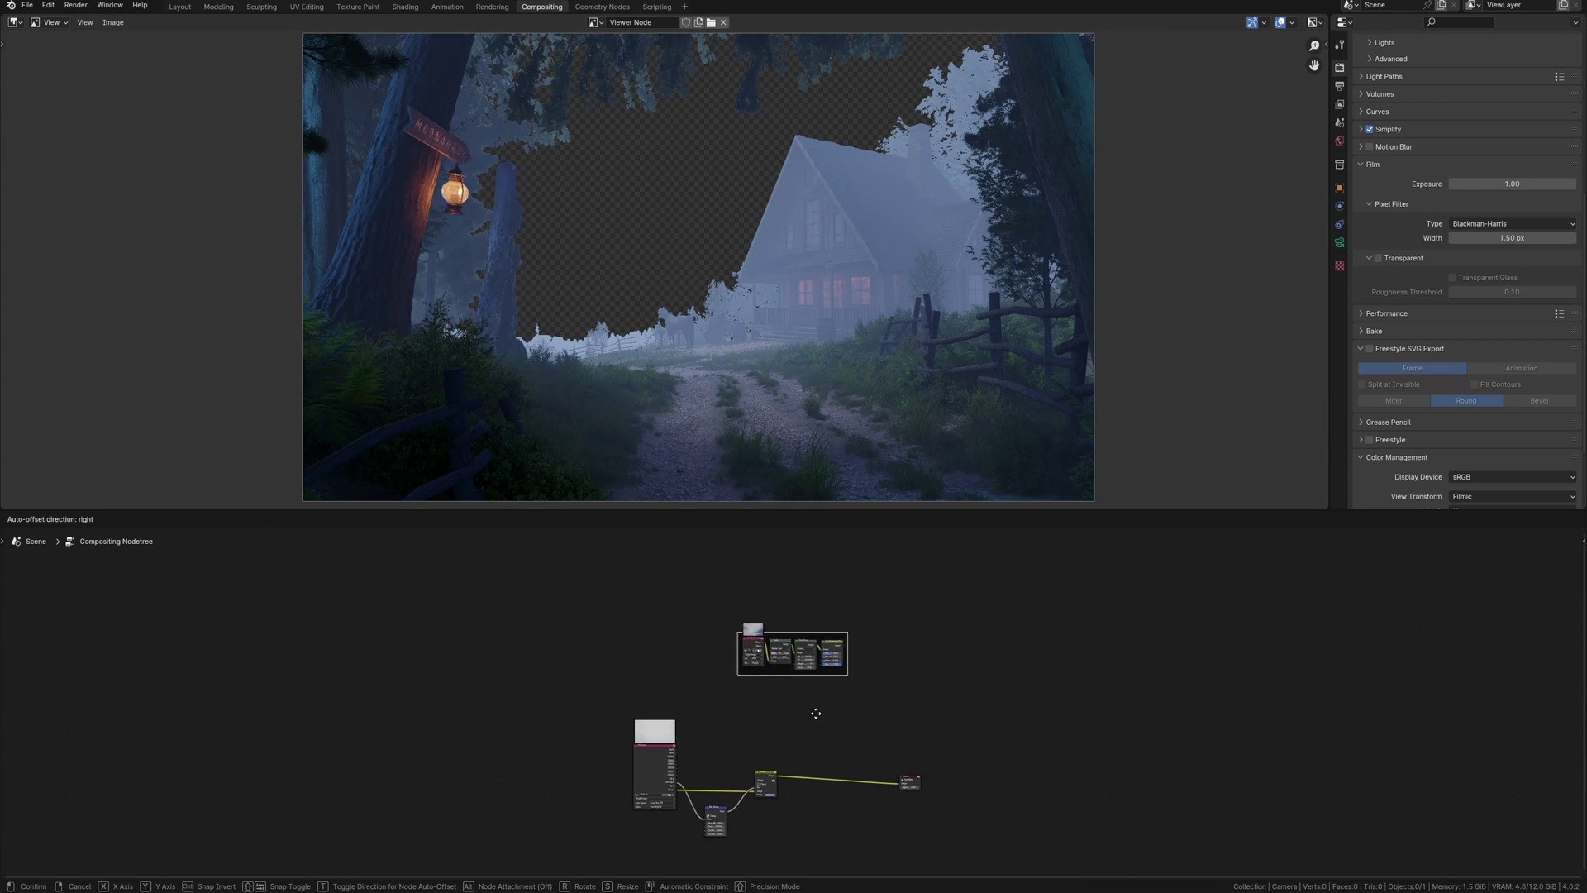
drag(812, 560, 819, 741)
scroll(818, 741, up, 2)
scroll(818, 740, up, 3)
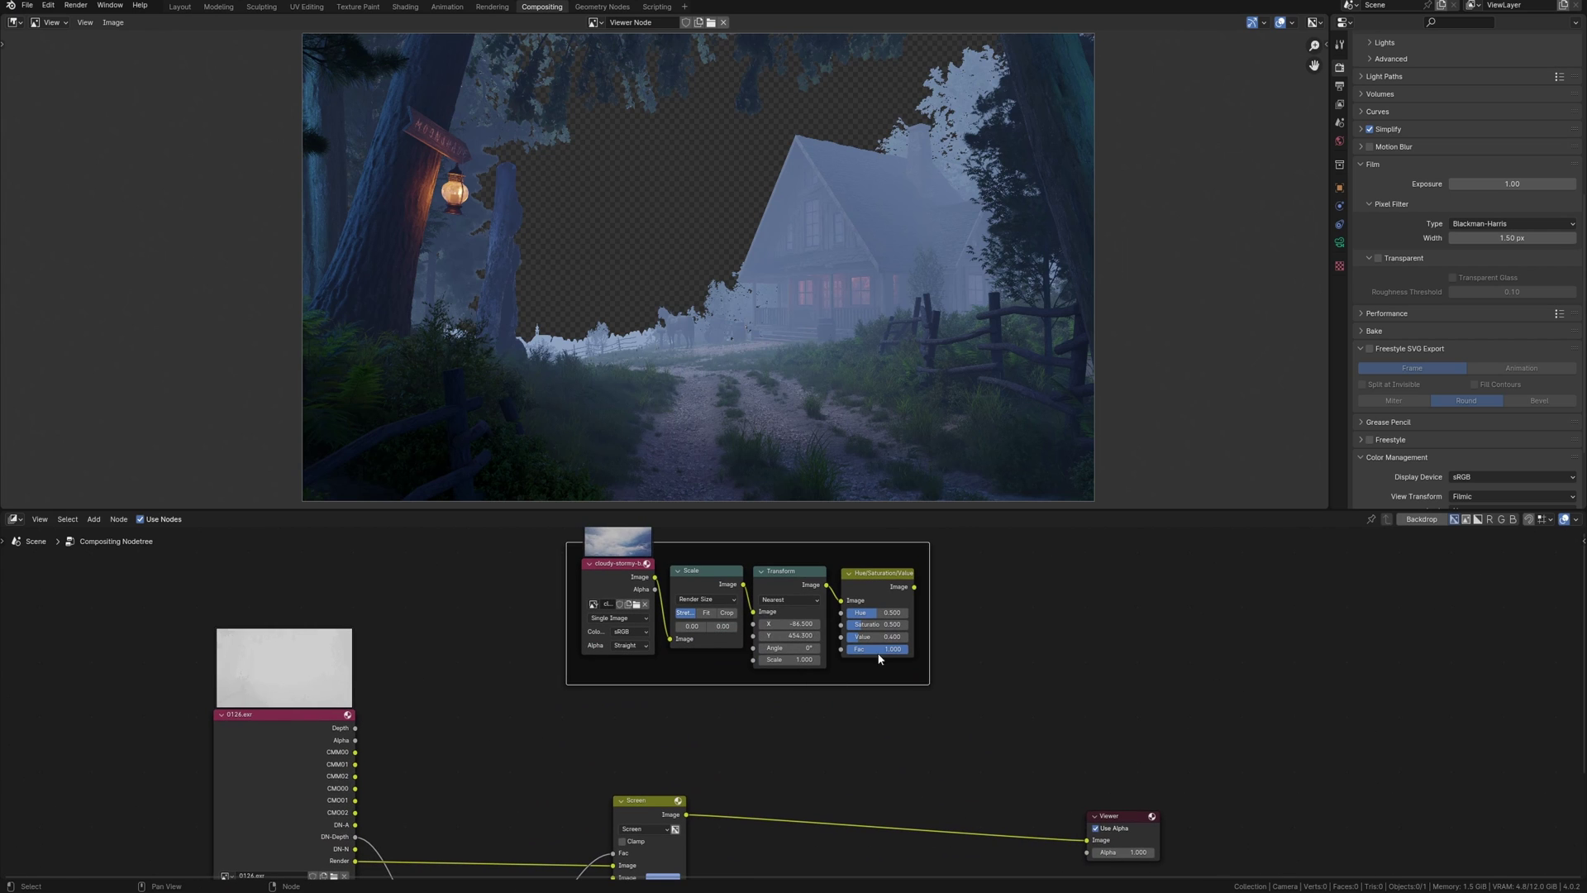
ctrl+shift+click(883, 591)
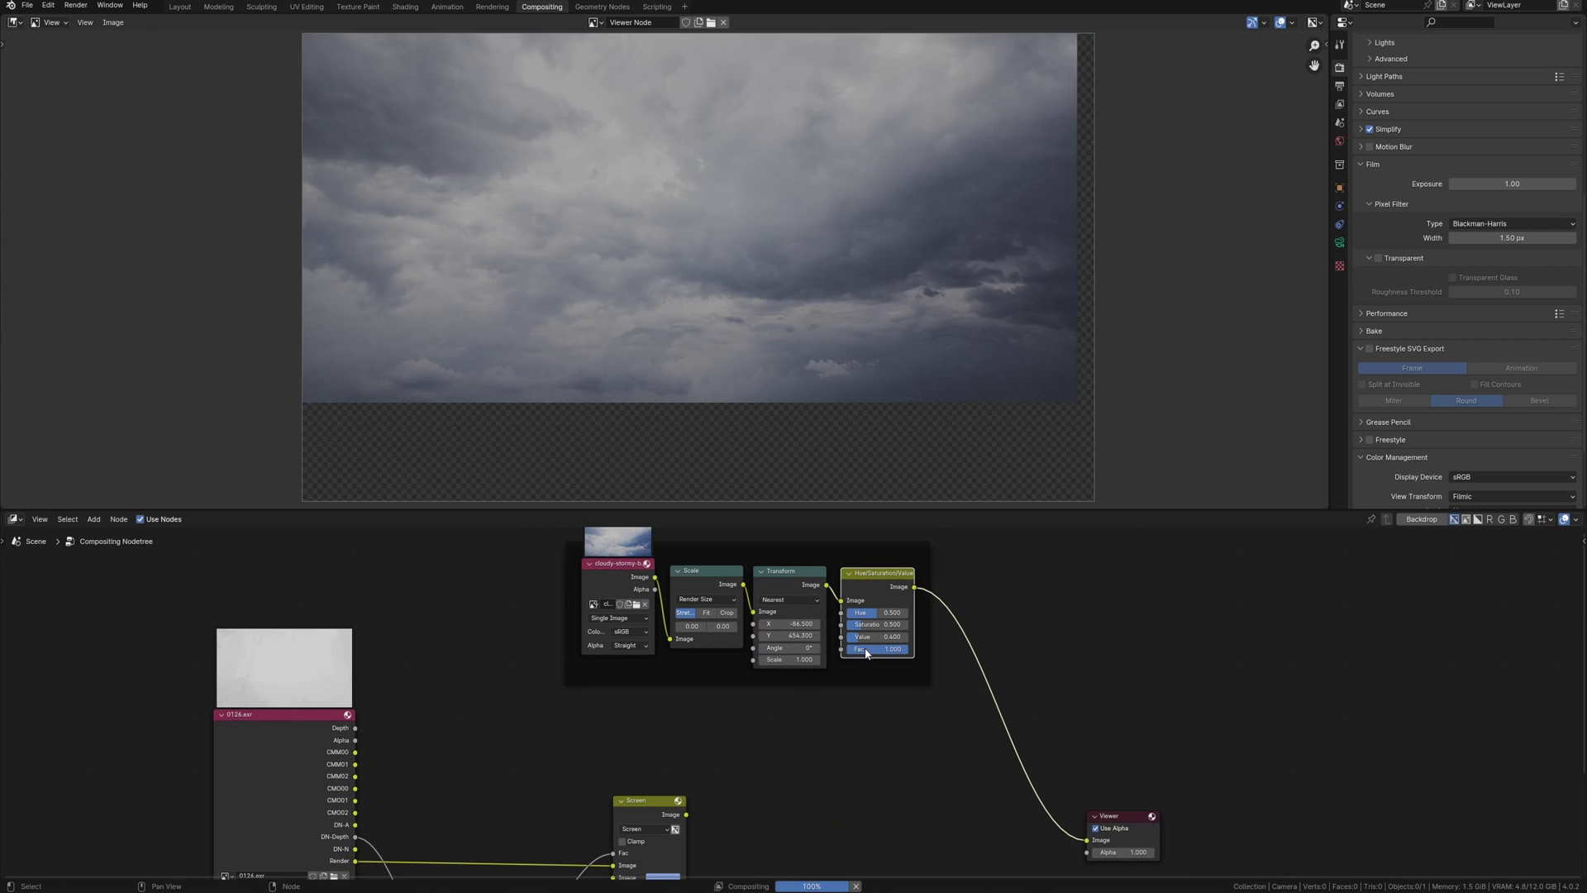
ctrl+shift+click(619, 577)
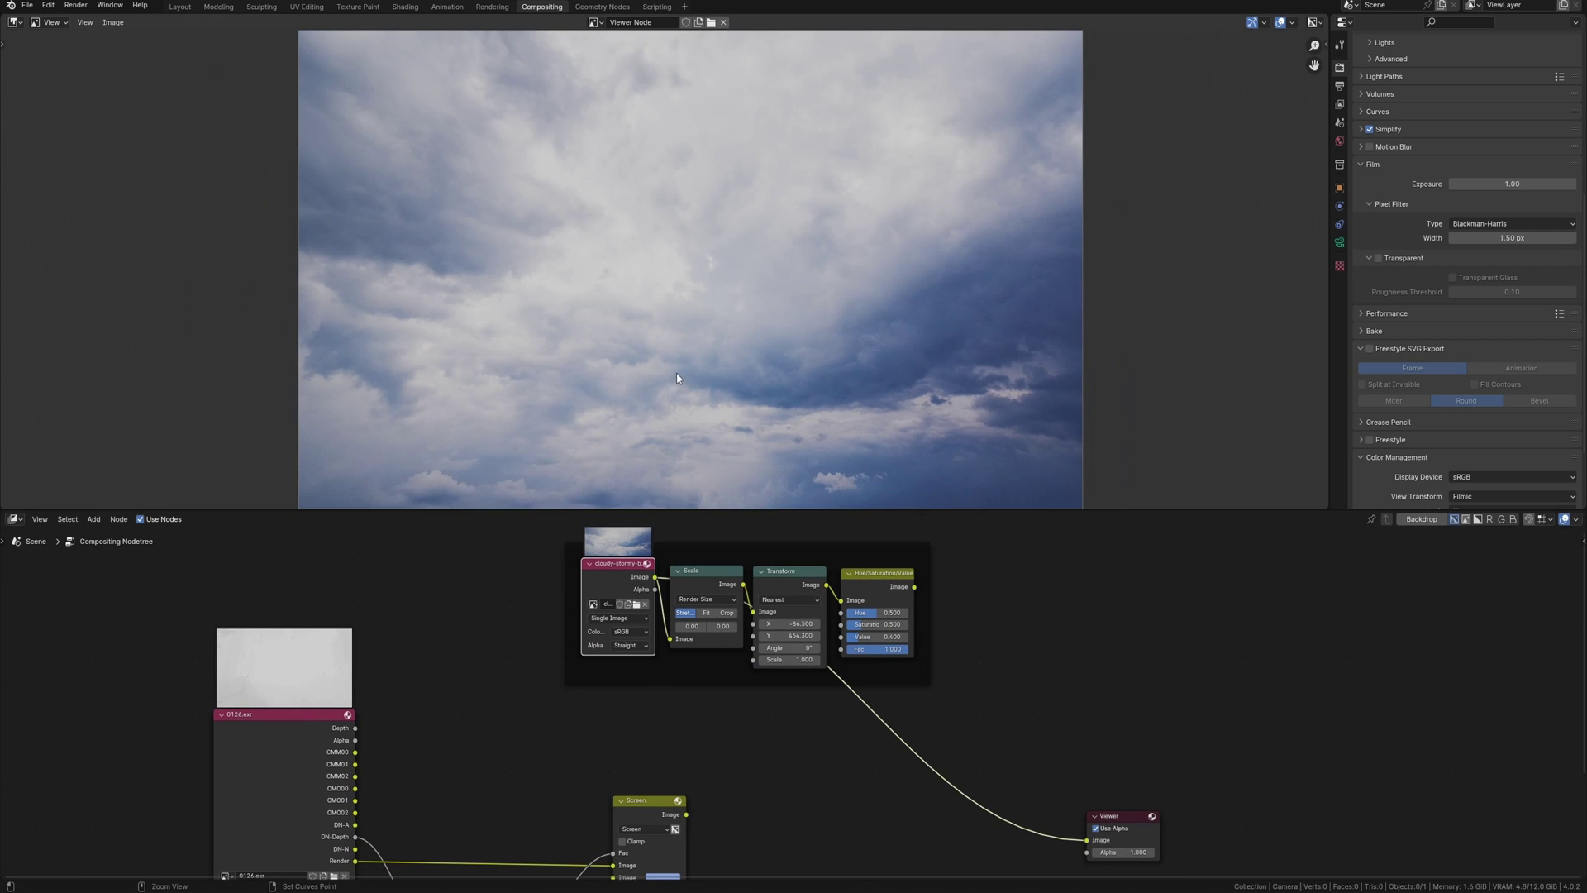
- Set the sky's Scale node to Render Size and preview the colour-corrected sky
ctrl+shift+click(706, 612)
click(704, 599)
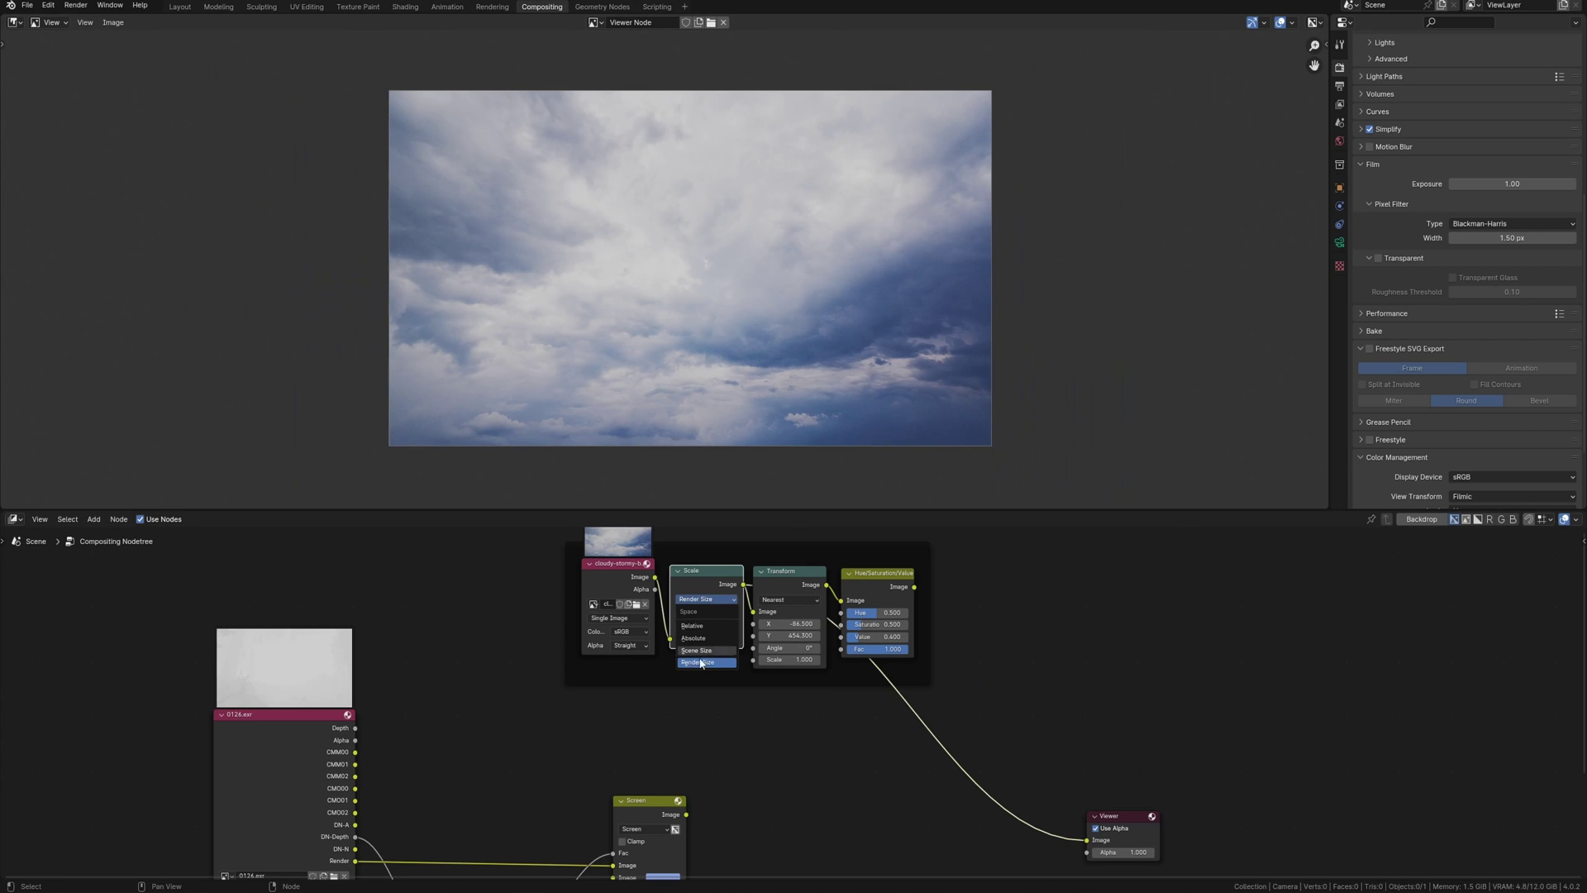
click(700, 662)
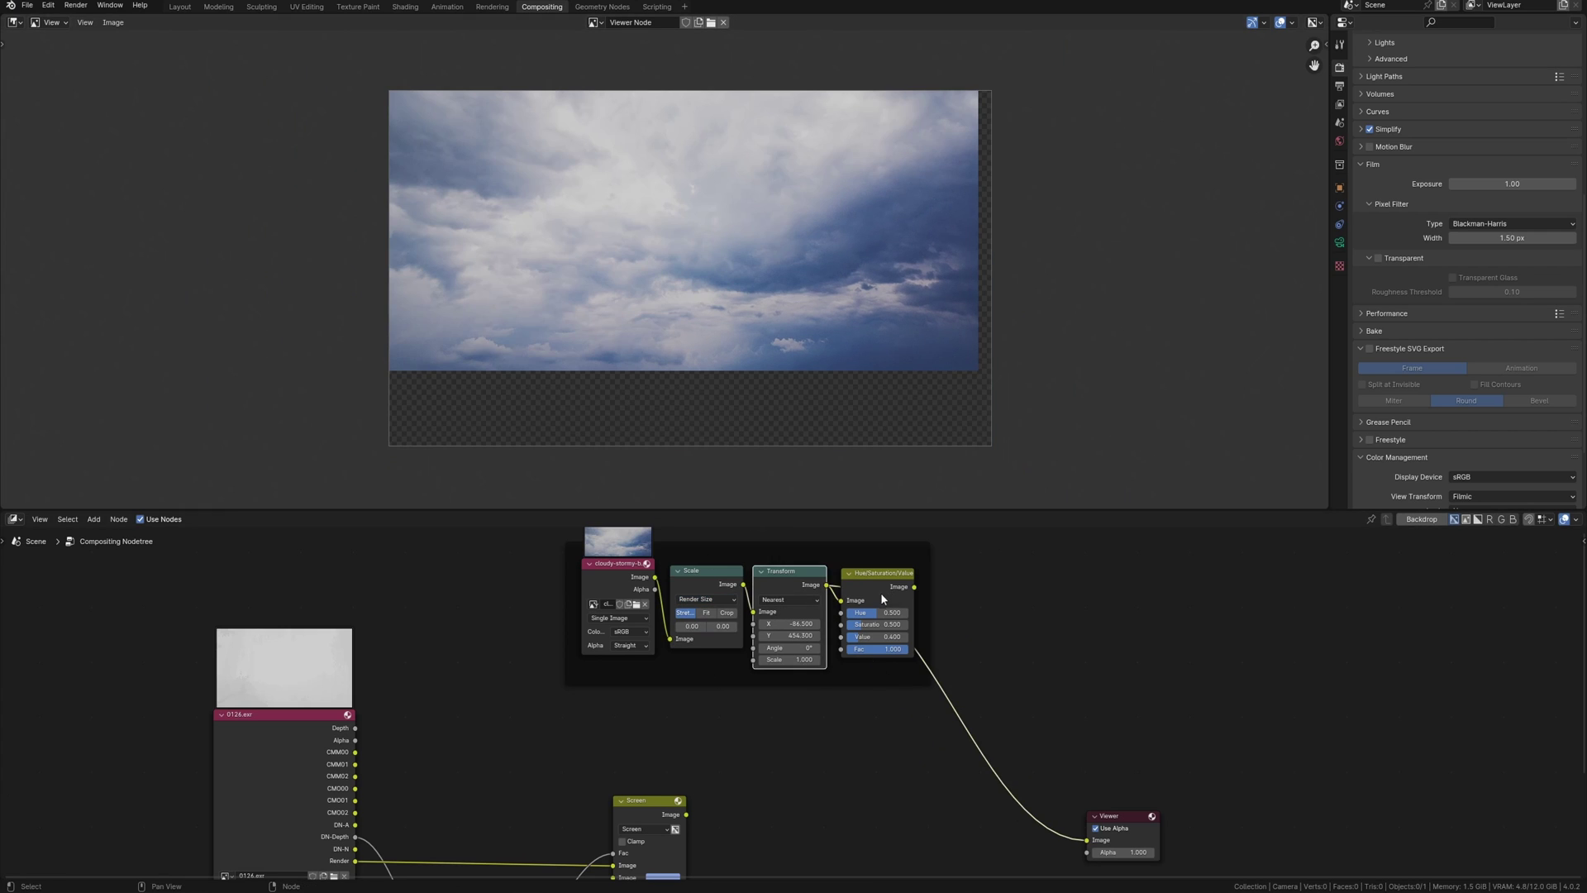
ctrl+shift+click(881, 591)
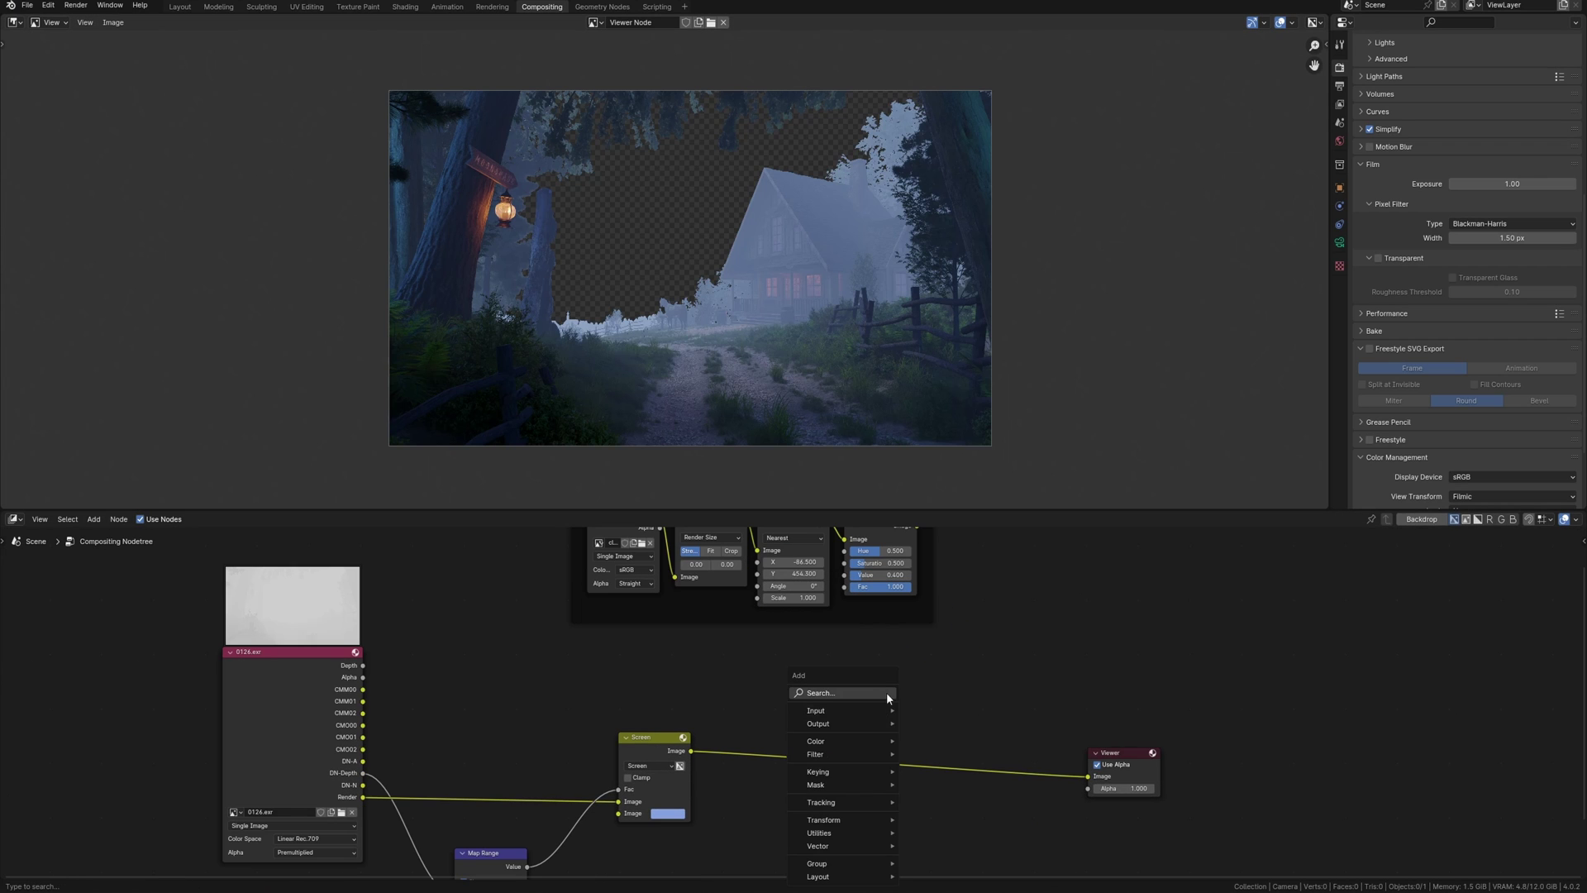
text(alp)
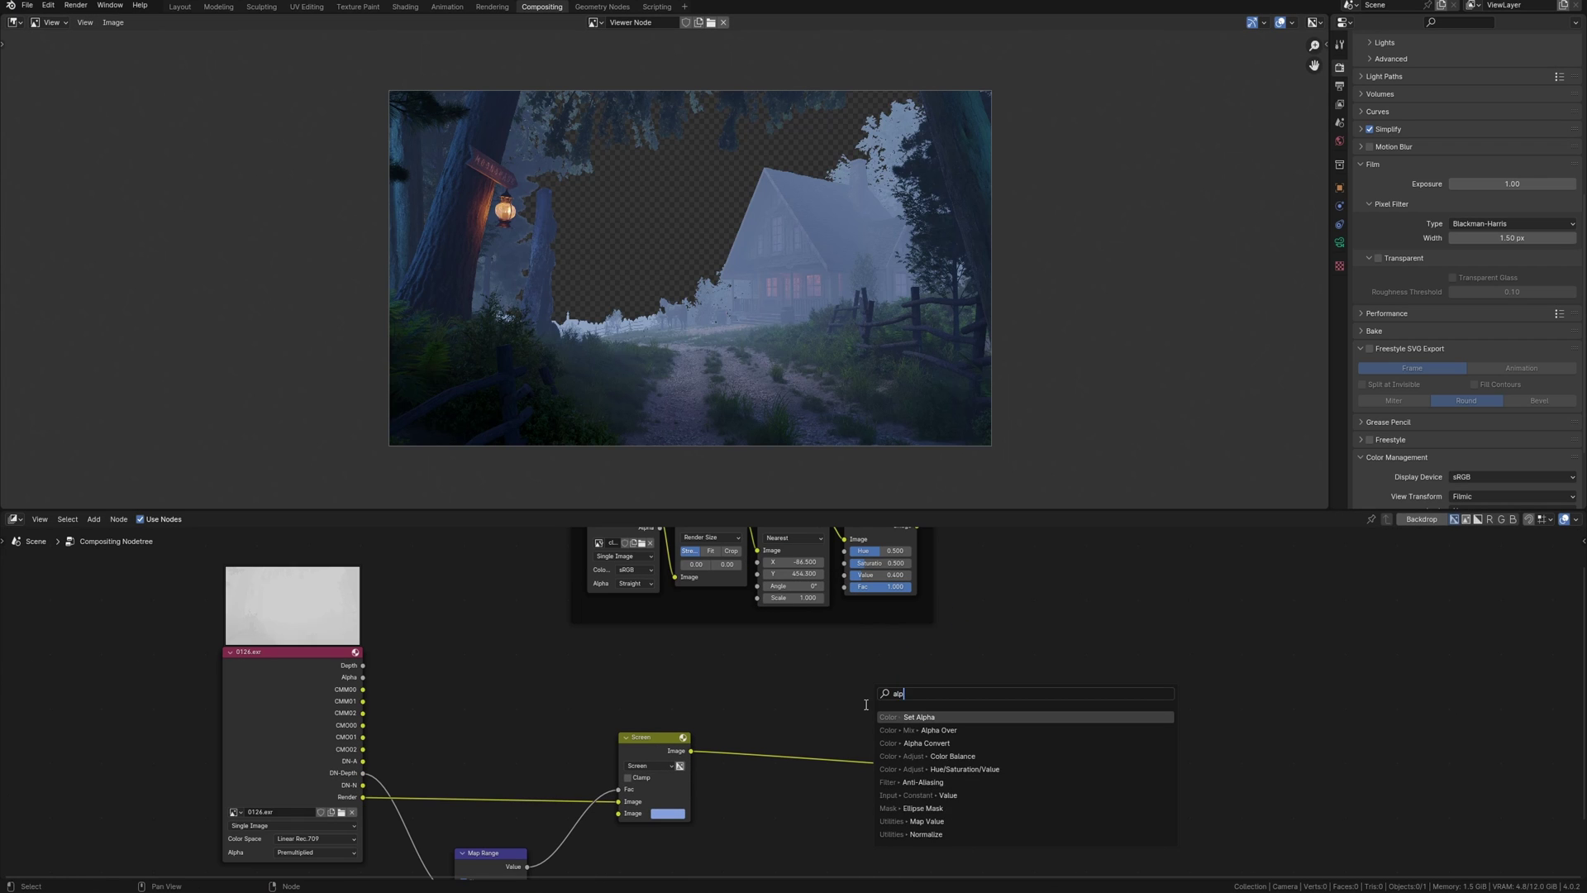
- Add an Alpha Over node before the viewer with the foggy render as its second input
key(Down)
key(Return)
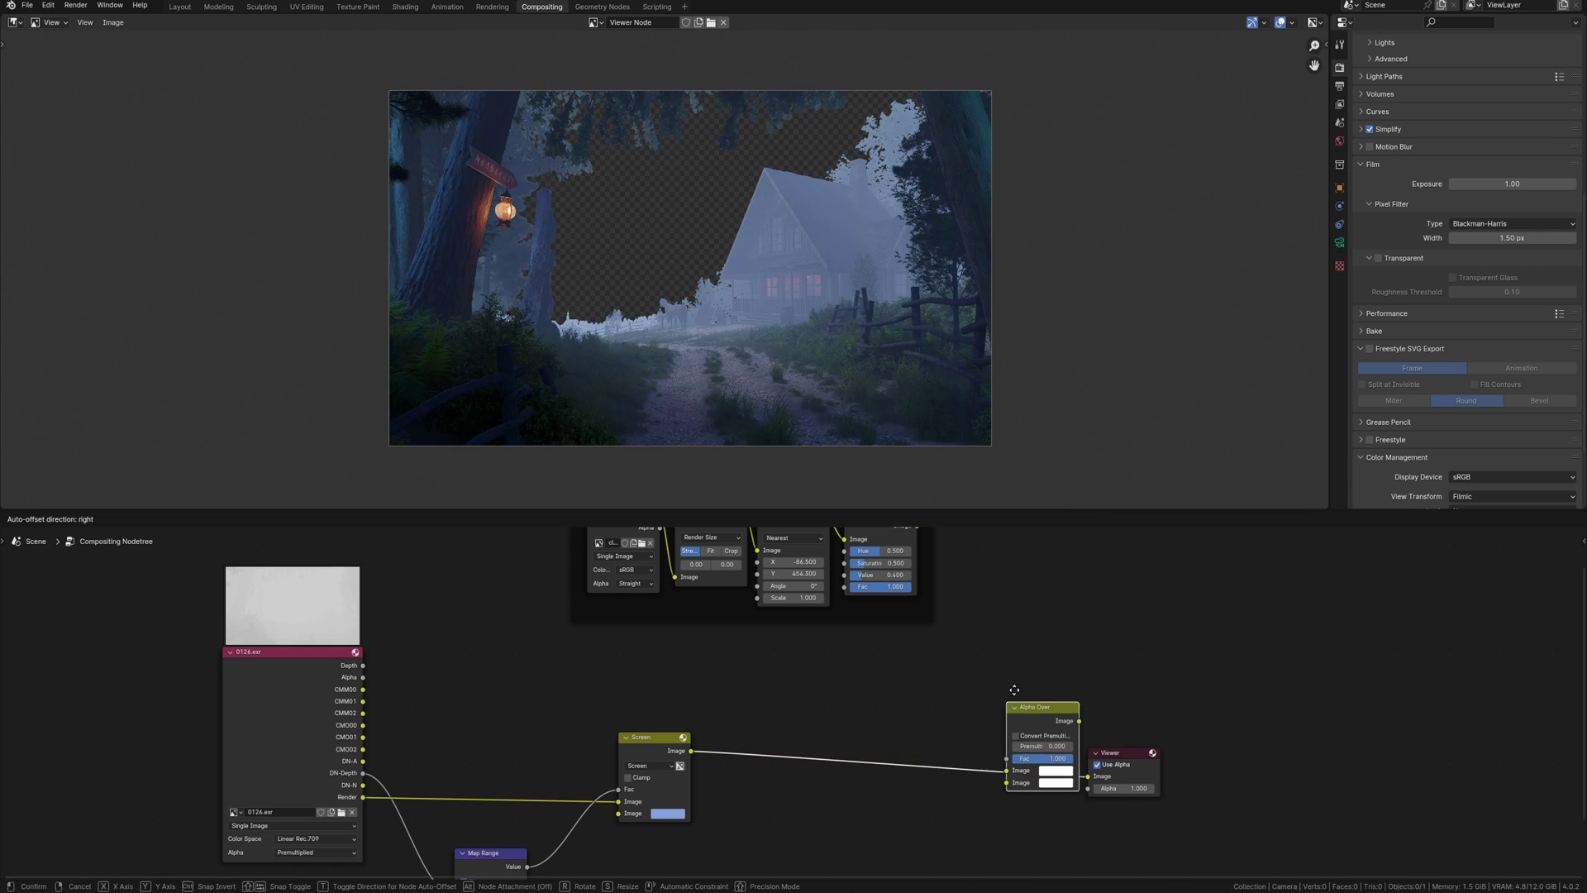
click(905, 732)
middle_drag(892, 761, 882, 749)
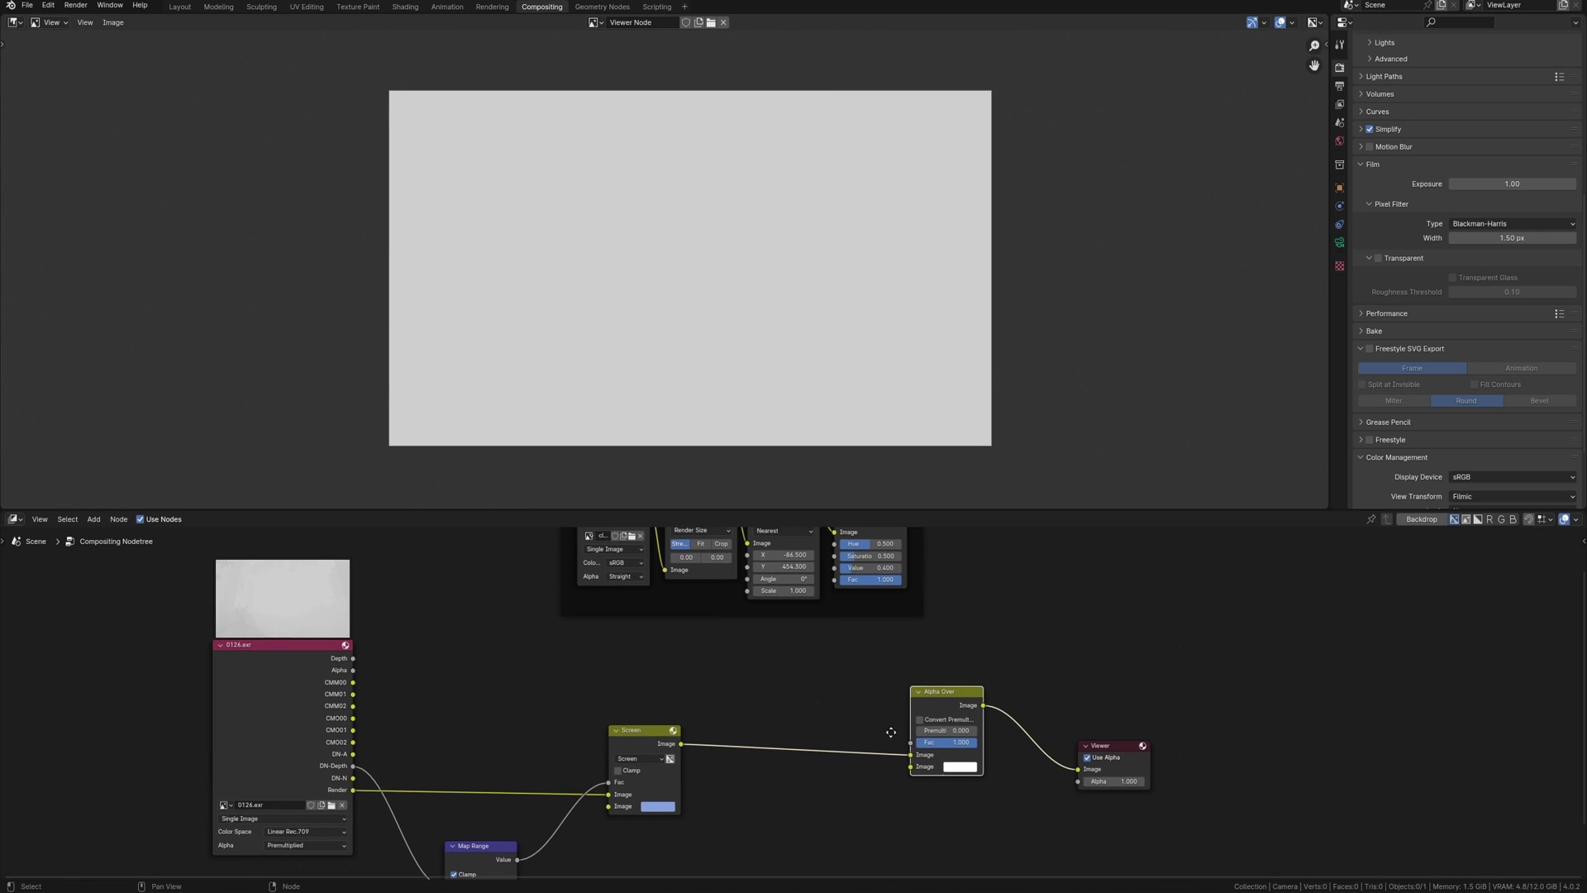
drag(912, 748, 913, 761)
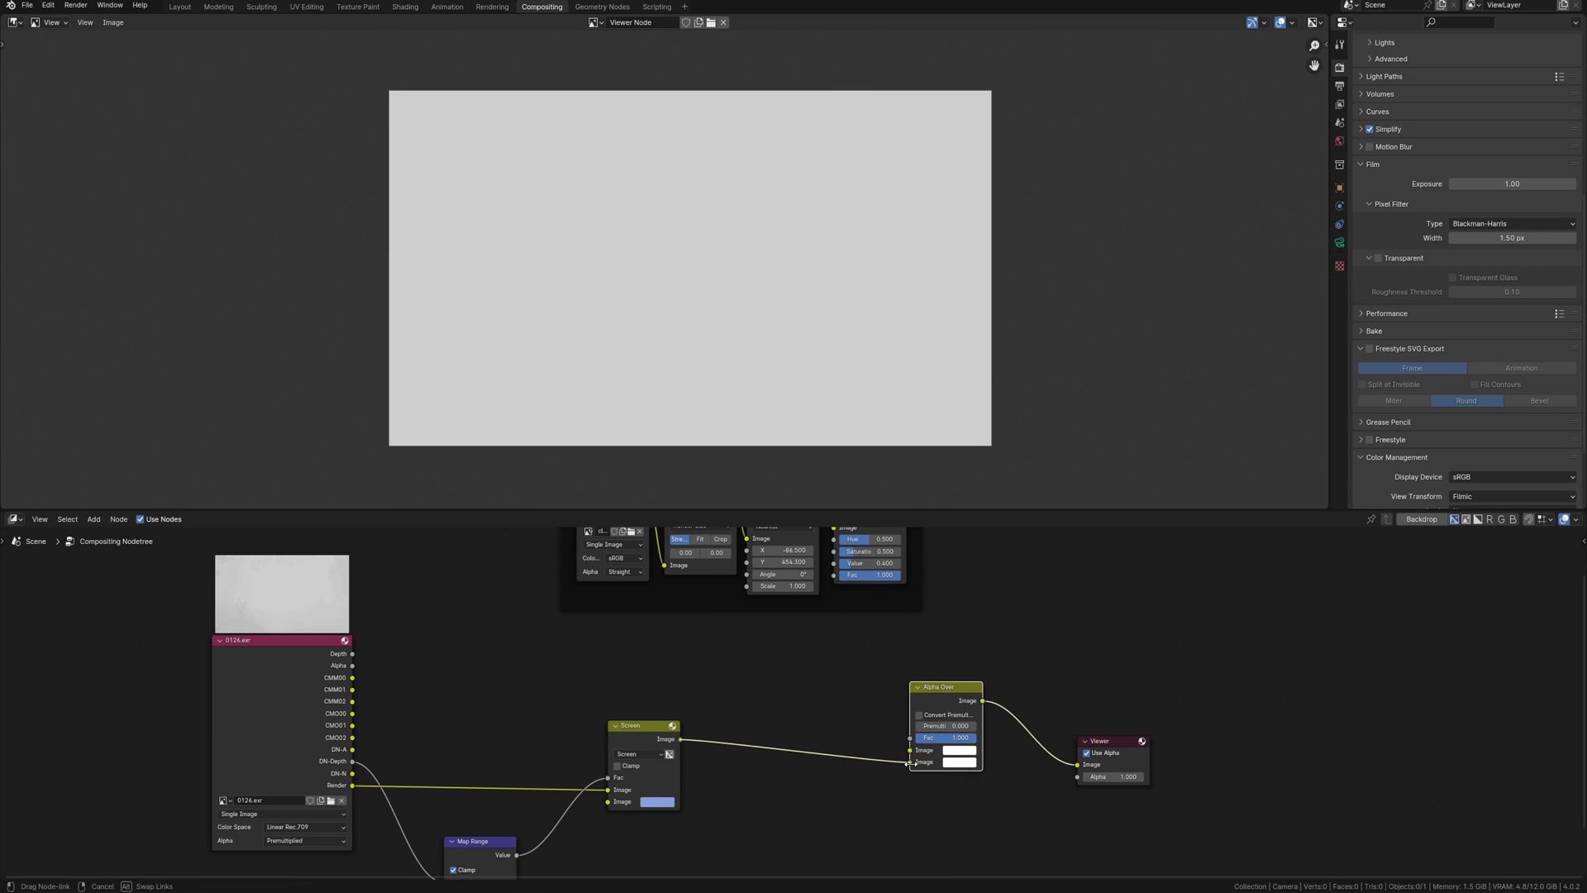
middle_drag(904, 521, 906, 571)
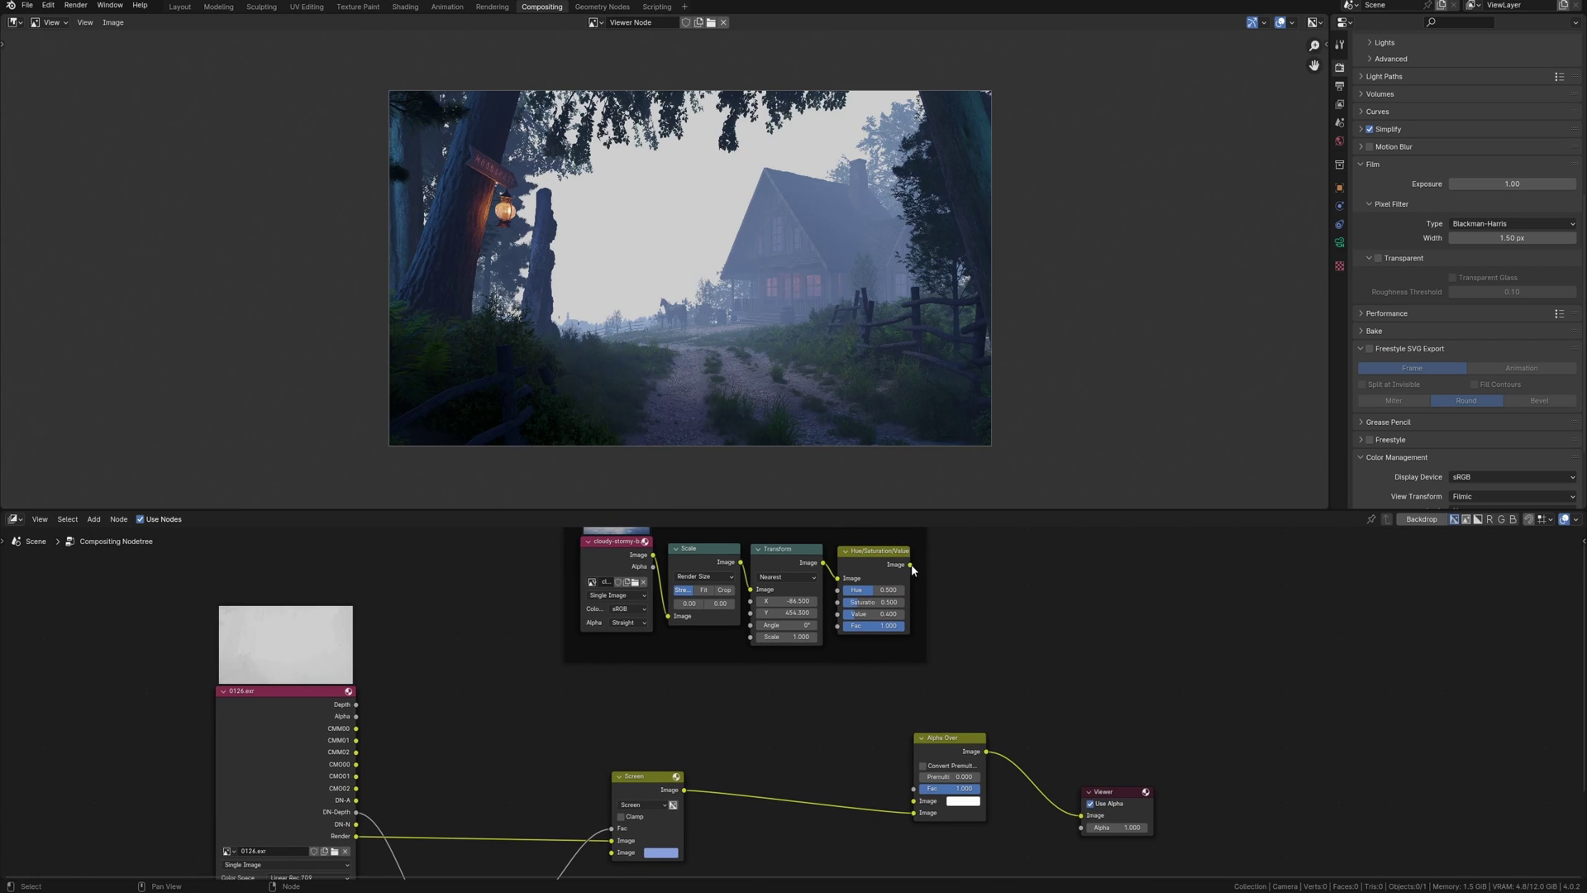
- Plug the graded sky into Alpha Over's first input, then preview the remapped depth mask
mouse_move(910, 563)
mouse_down()
mouse_move(954, 747)
mouse_move(993, 737)
mouse_up()
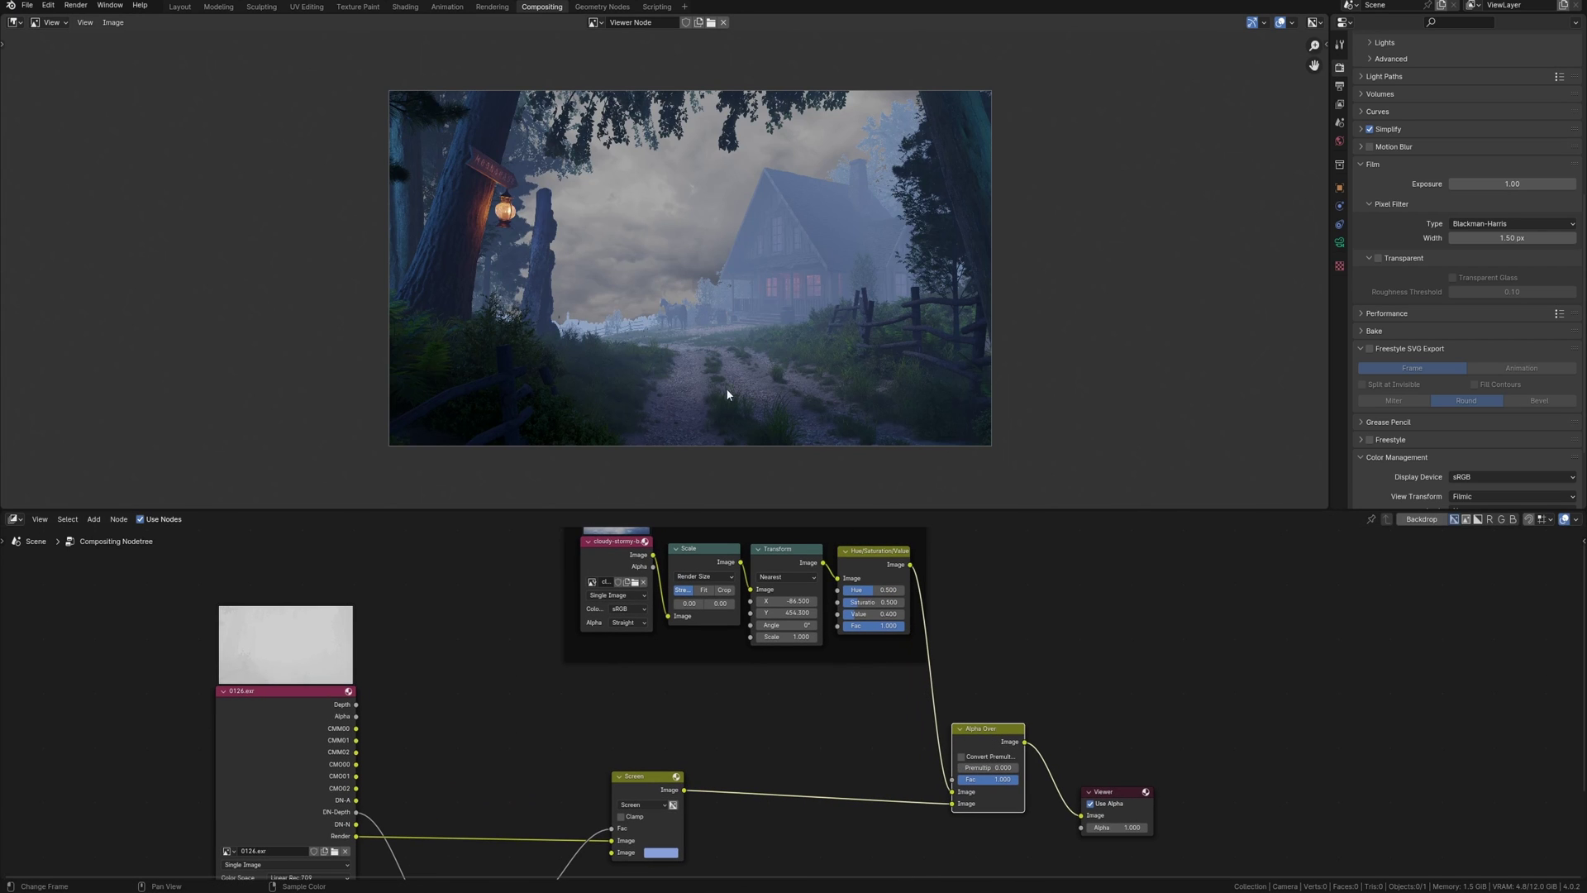
drag(658, 756, 686, 619)
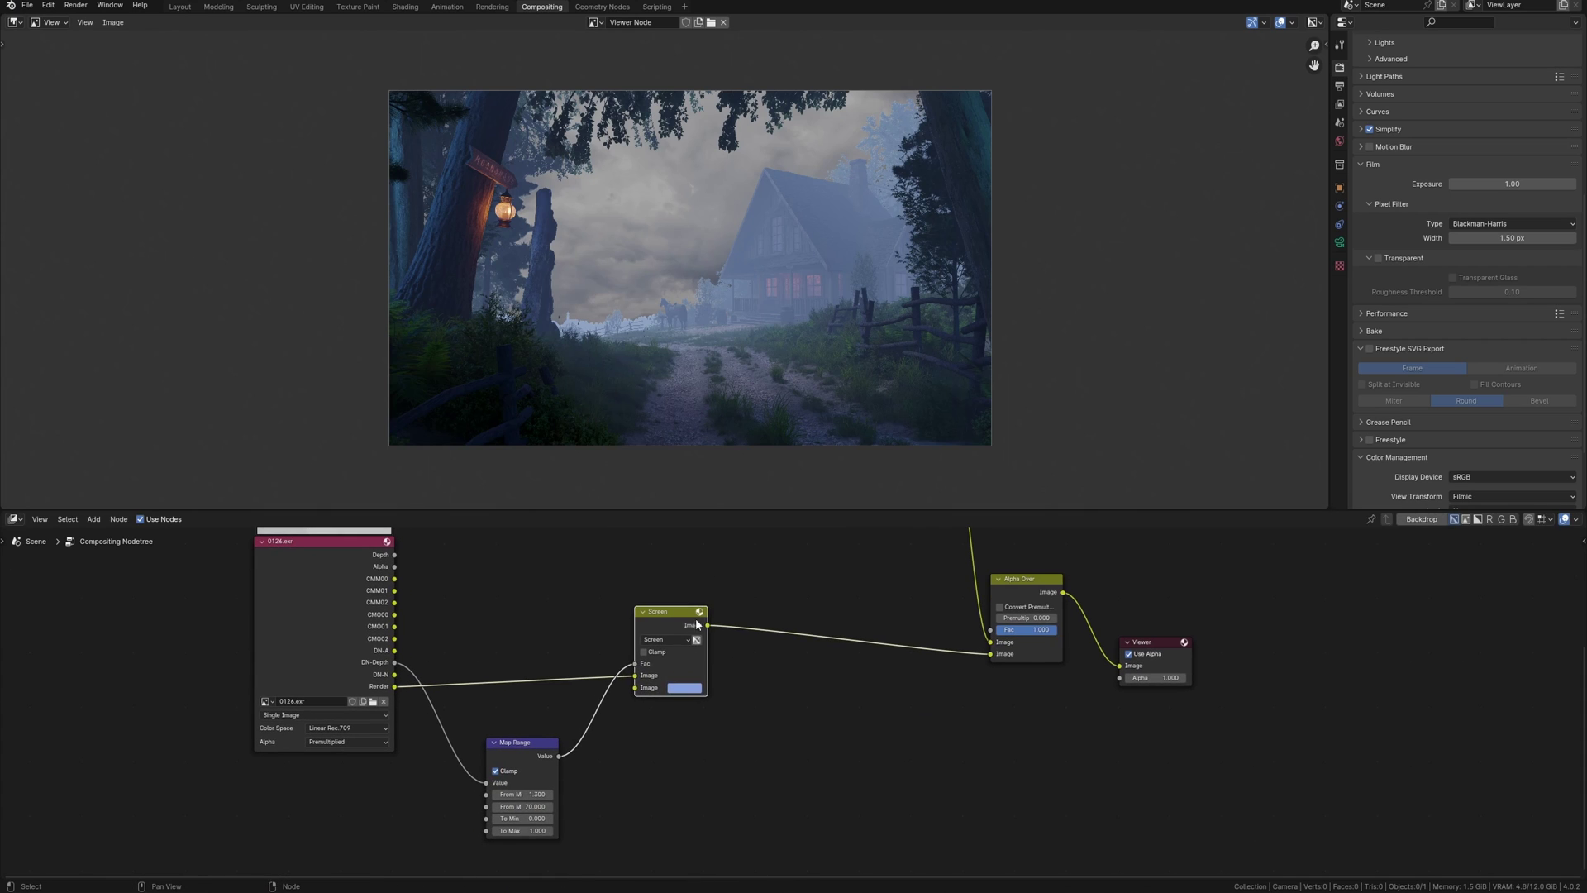
ctrl+shift+click(627, 713)
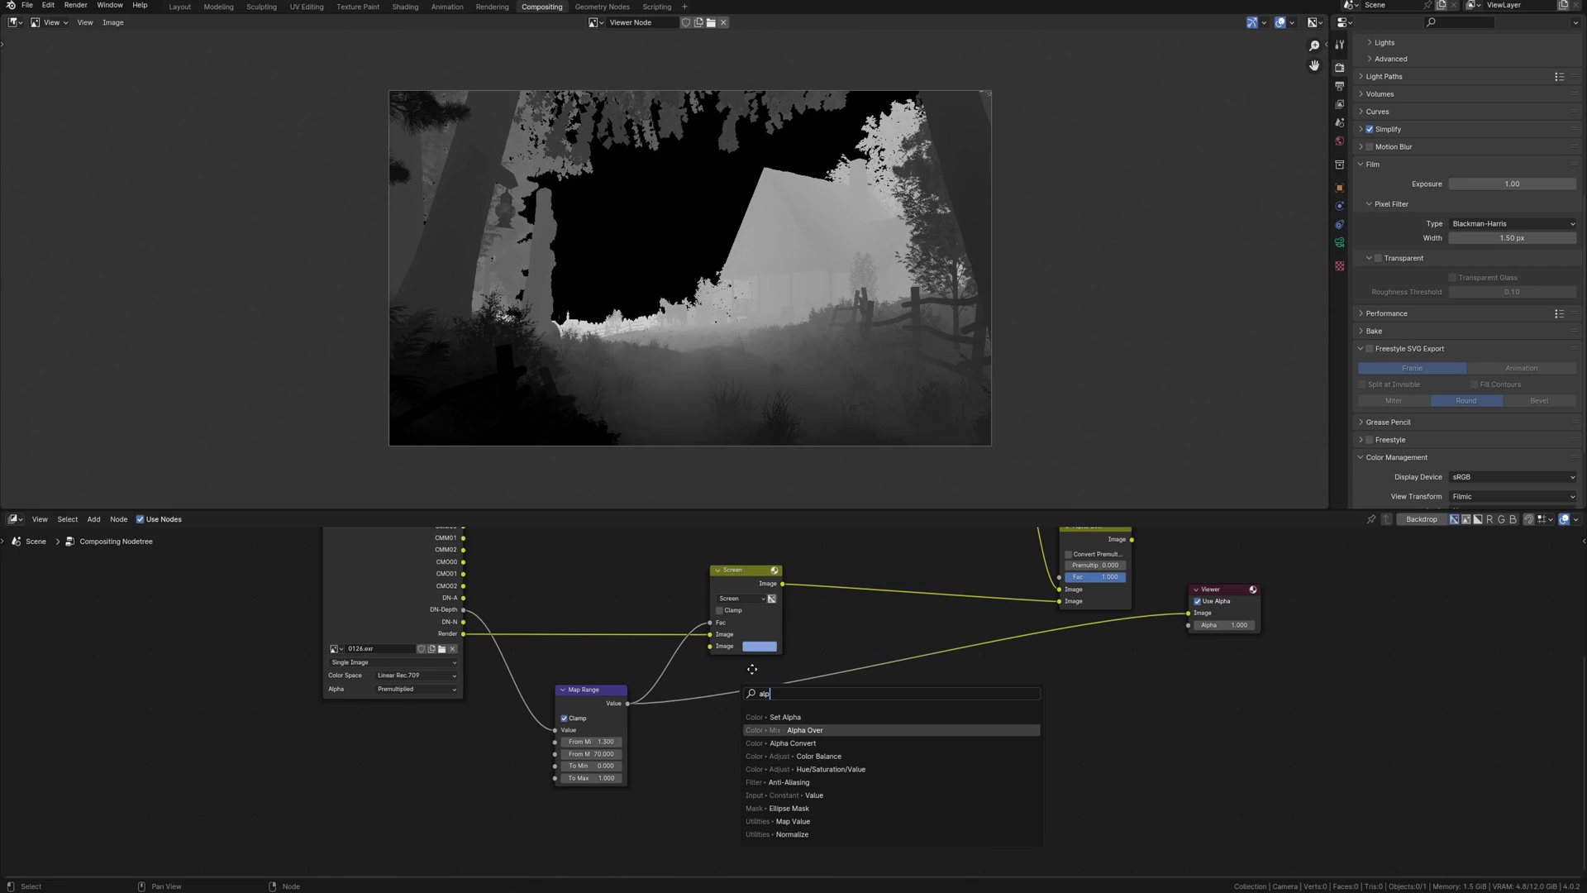
text(alp)
- Insert an Alpha Over into the Render–Screen link with the depth mask as second image
key(Return)
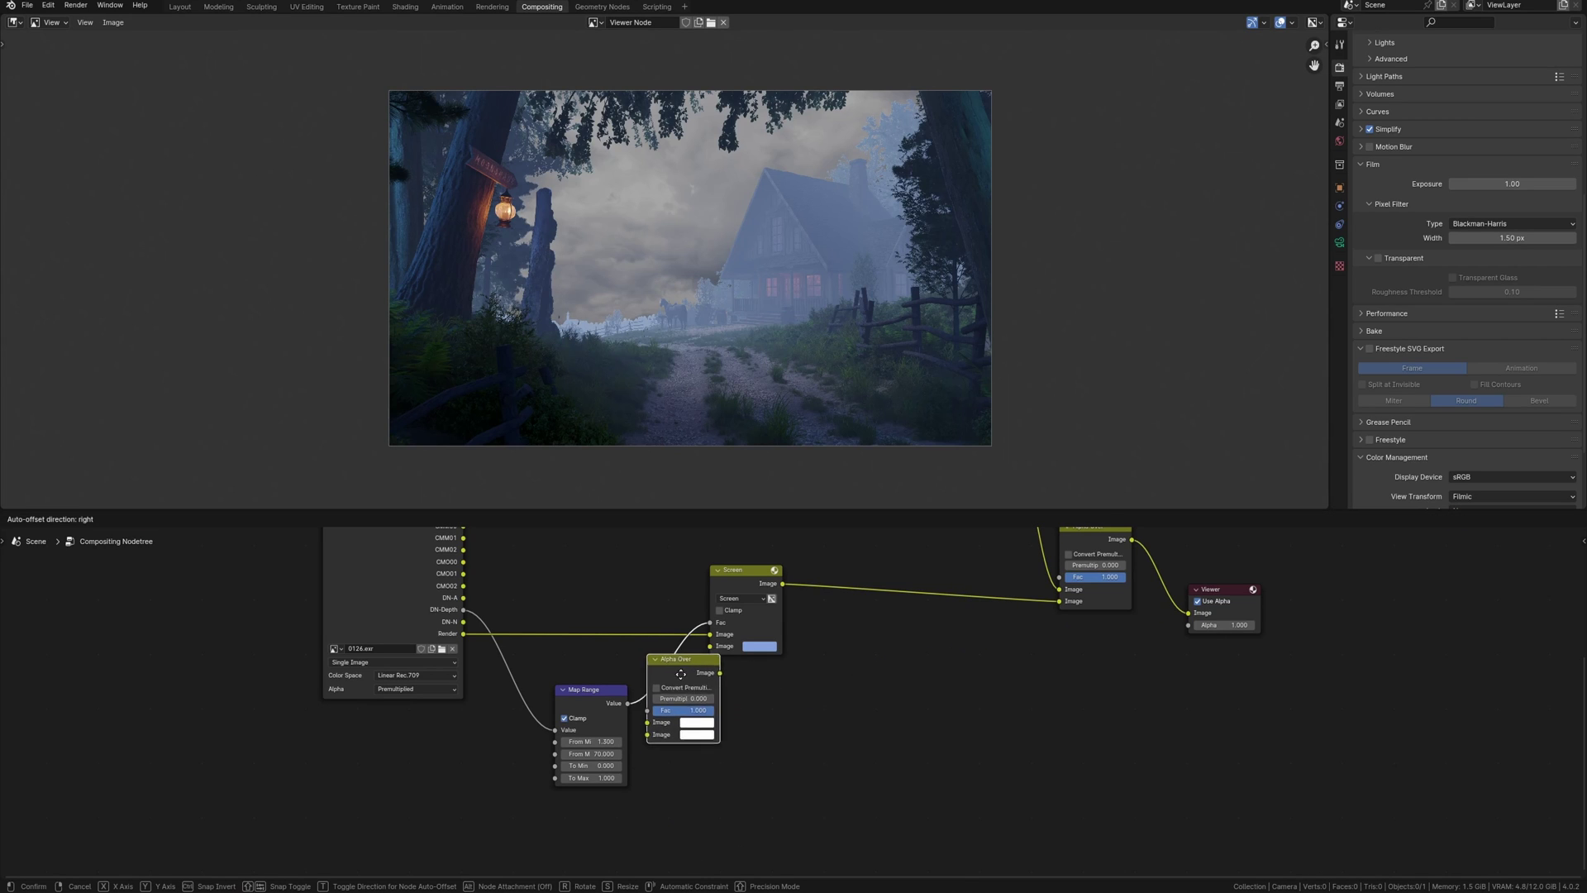
click(685, 685)
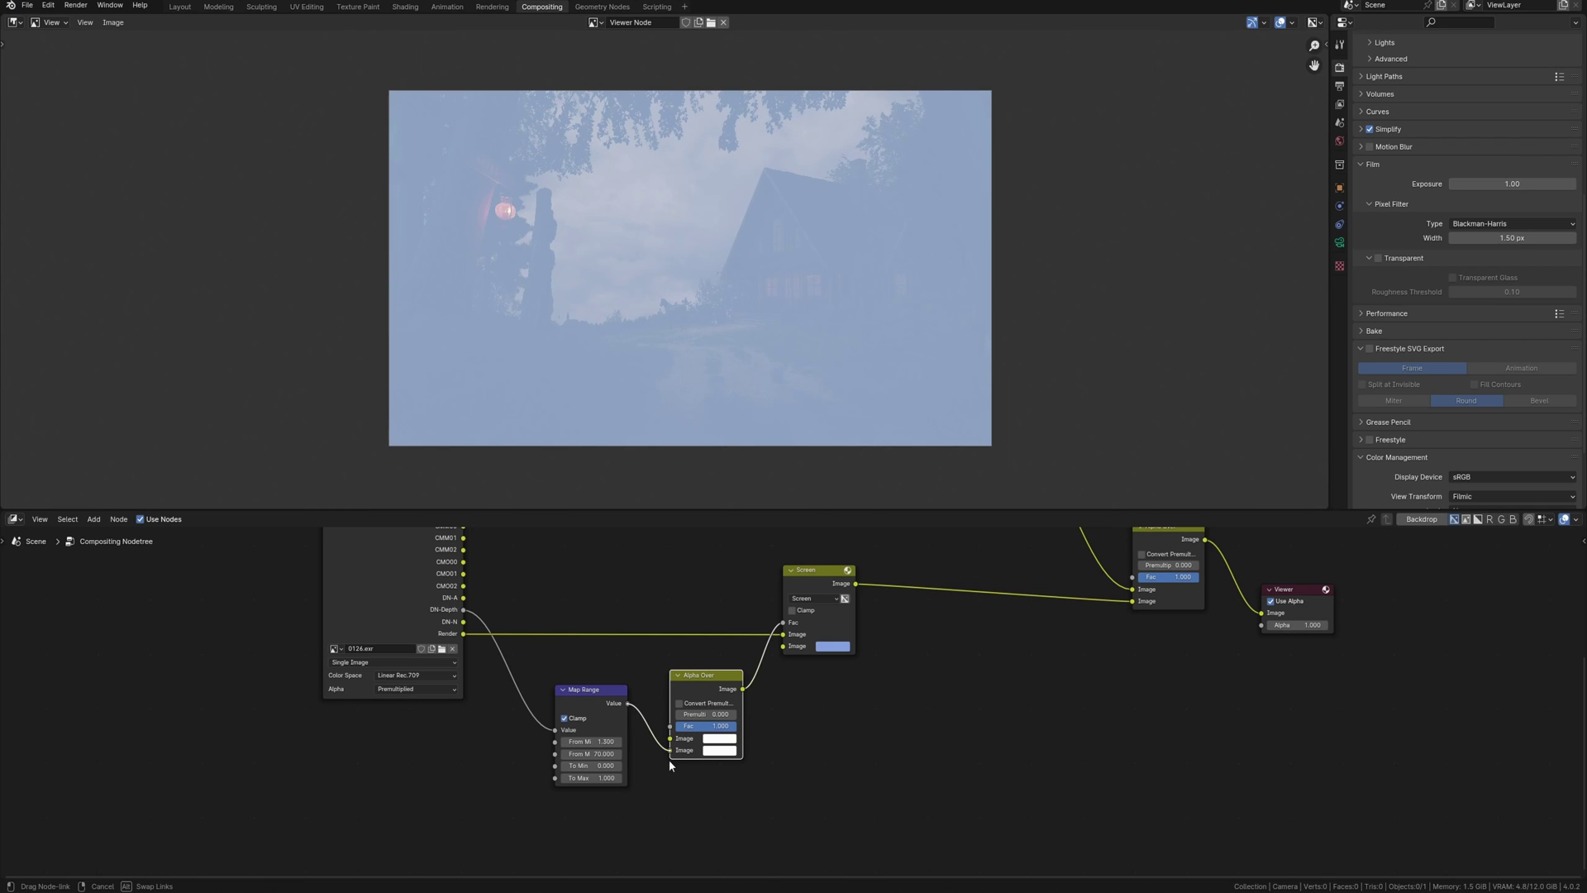
drag(671, 740, 671, 750)
middle_drag(667, 733, 662, 748)
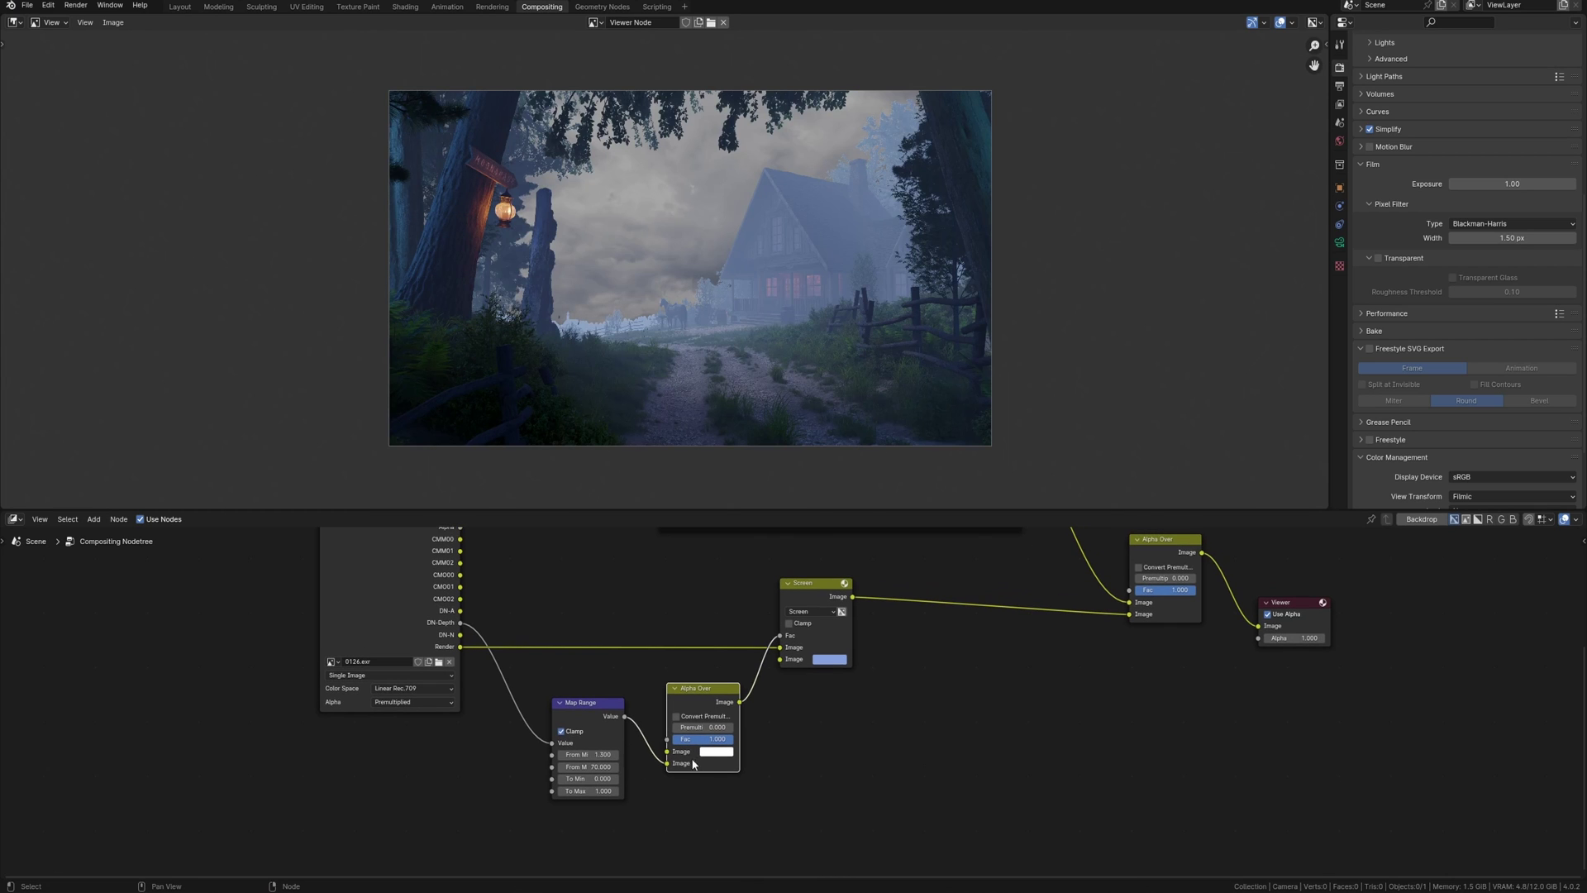
shift+scroll(599, 694, up, 1)
shift+scroll(521, 657, up, 2)
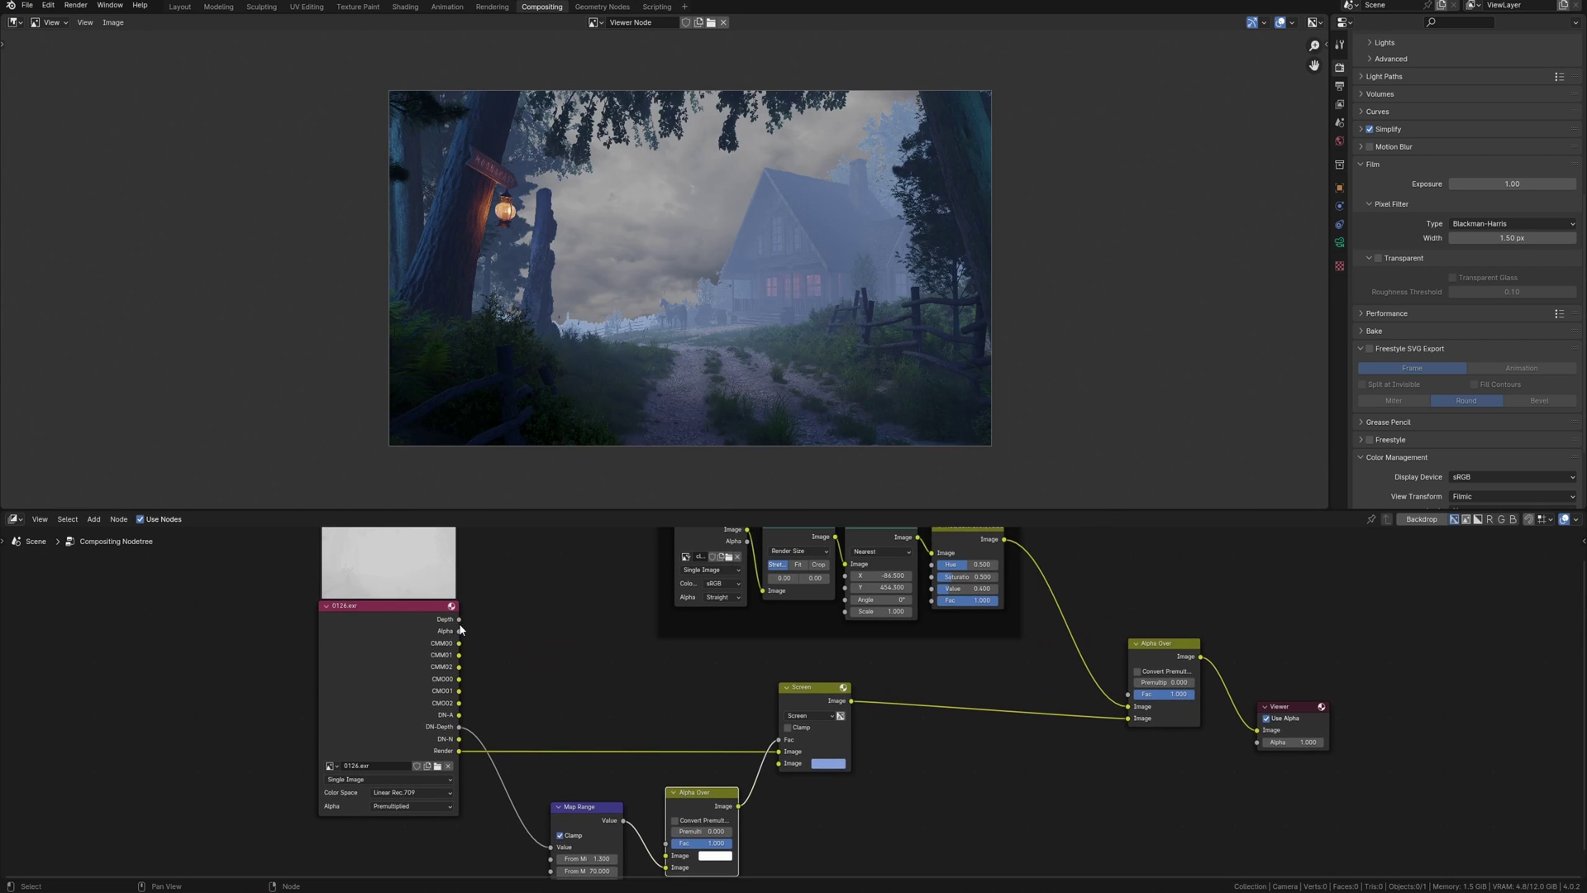
- Connect the render's alpha to the Alpha Over factor
ctrl+shift+click(447, 603)
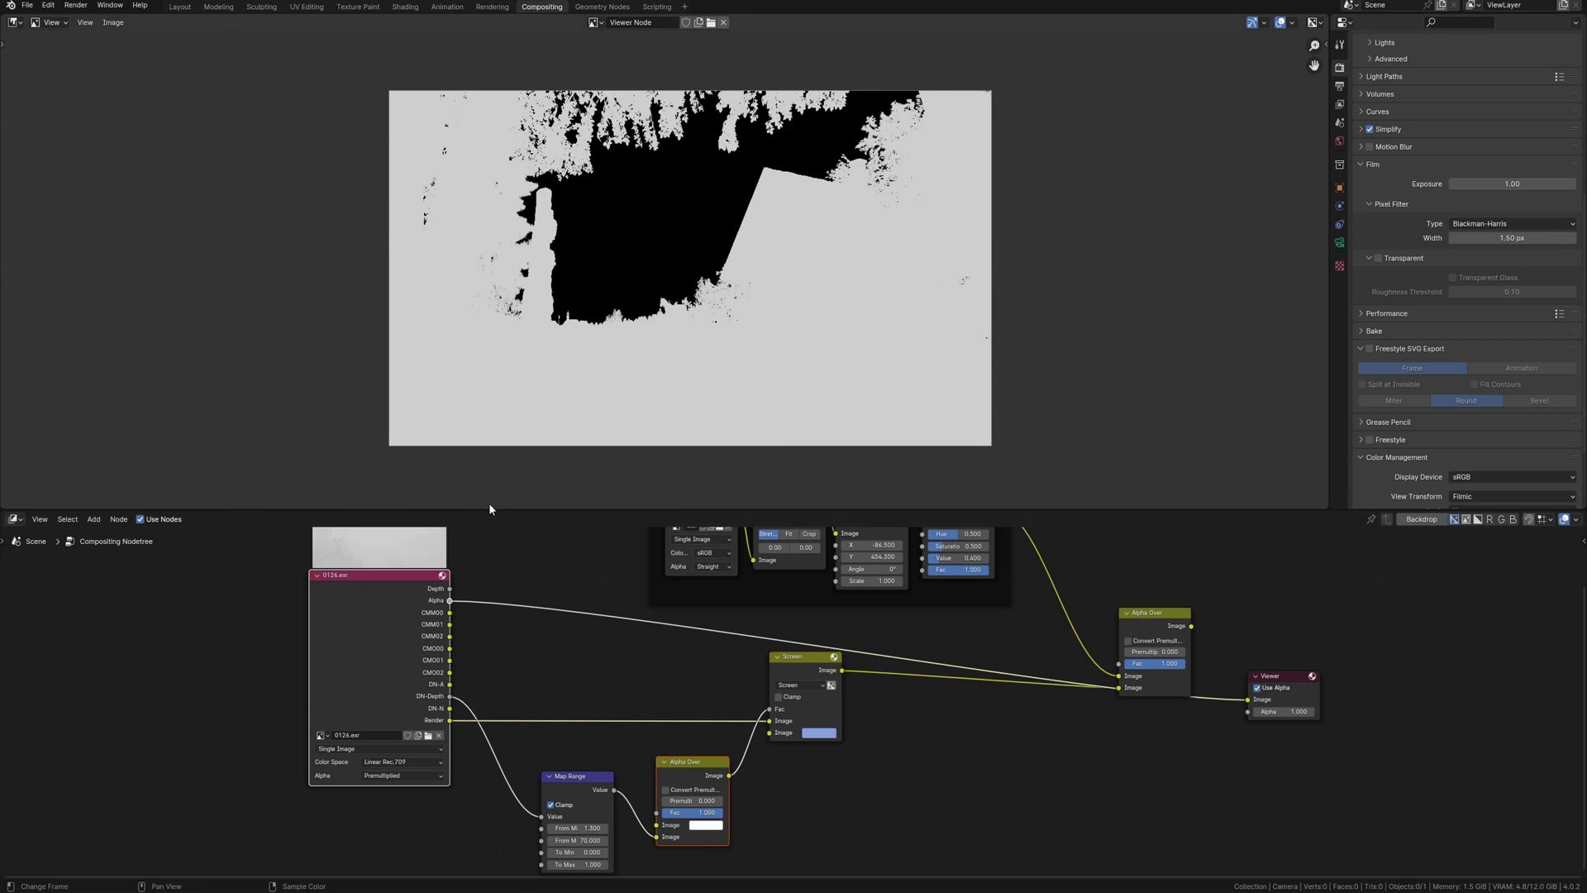
key(ctrl+z)
drag(449, 600, 682, 816)
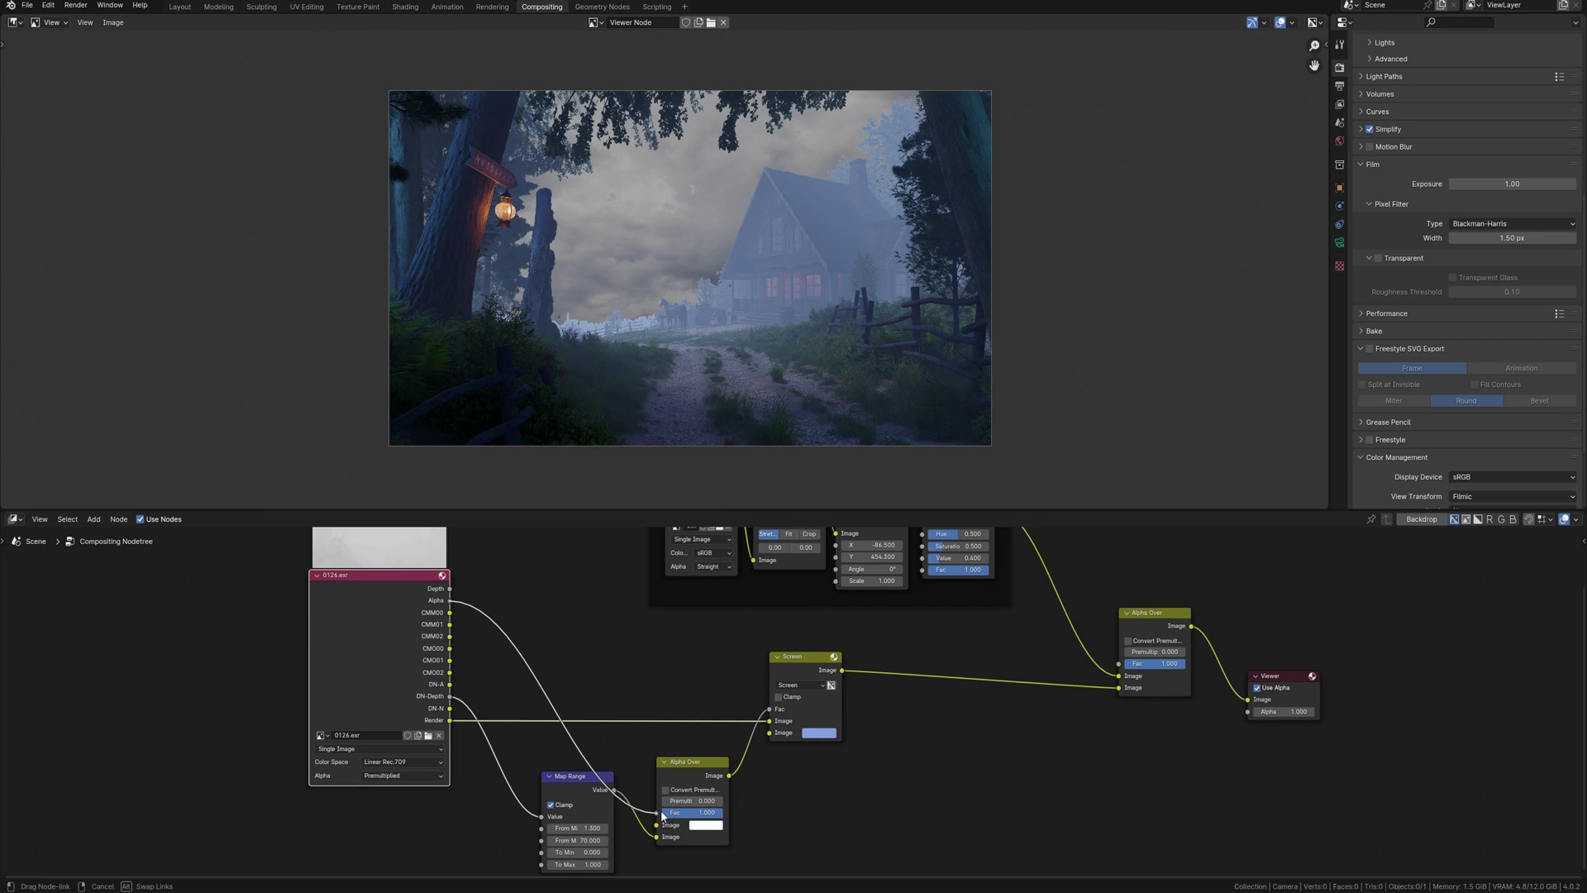
shift+scroll(685, 767, down, 2)
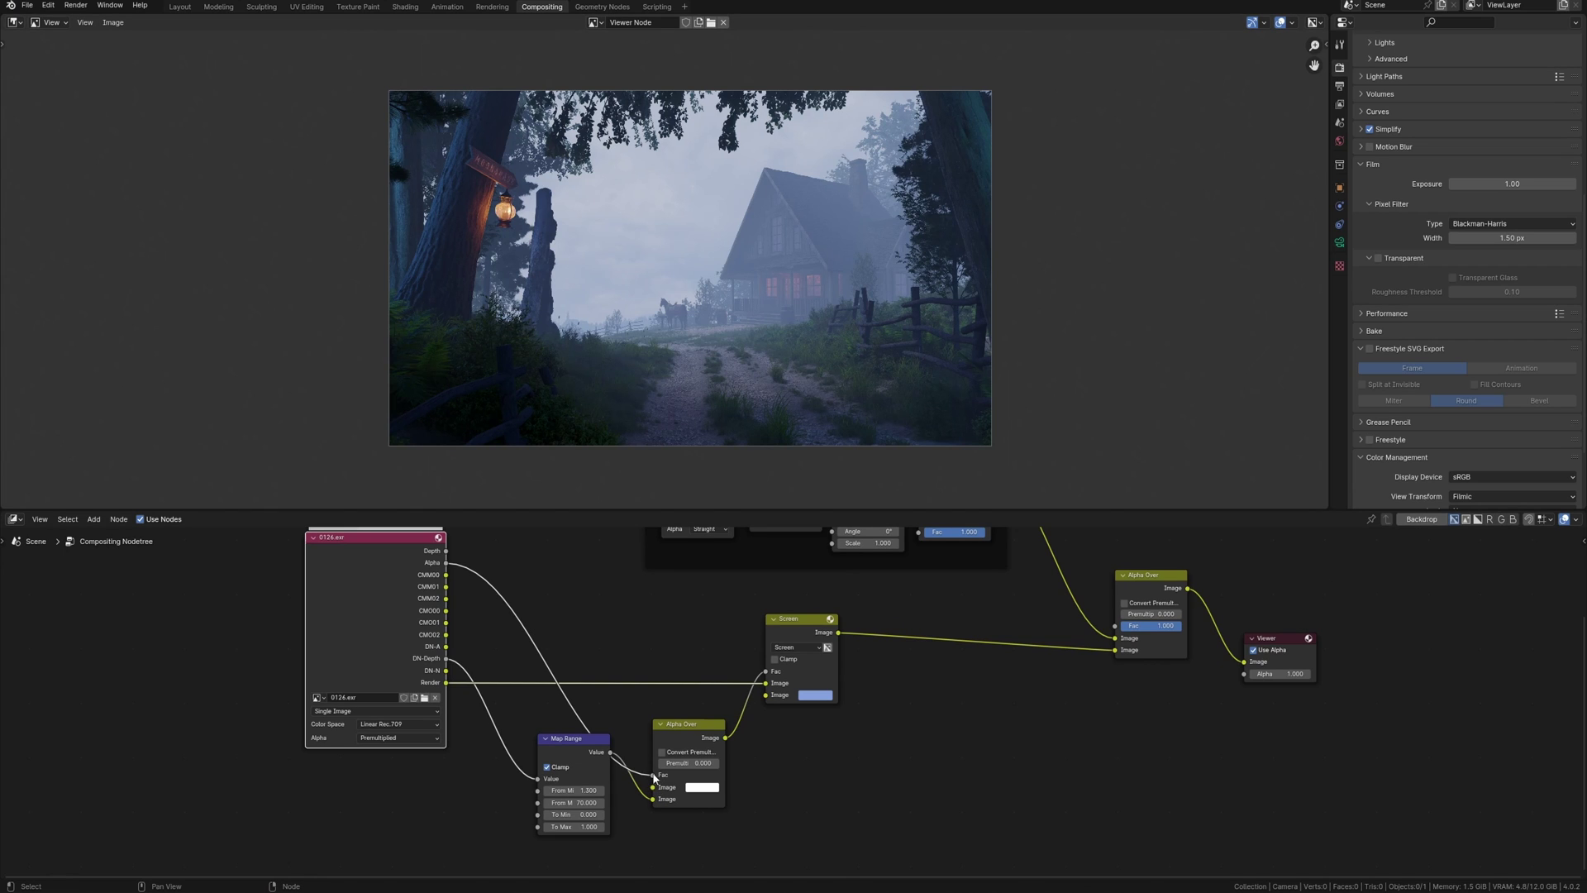
- Preview the fog result, depth map and Map Range output, then return to the final composite
ctrl+shift+click(688, 741)
ctrl+shift+click(608, 787)
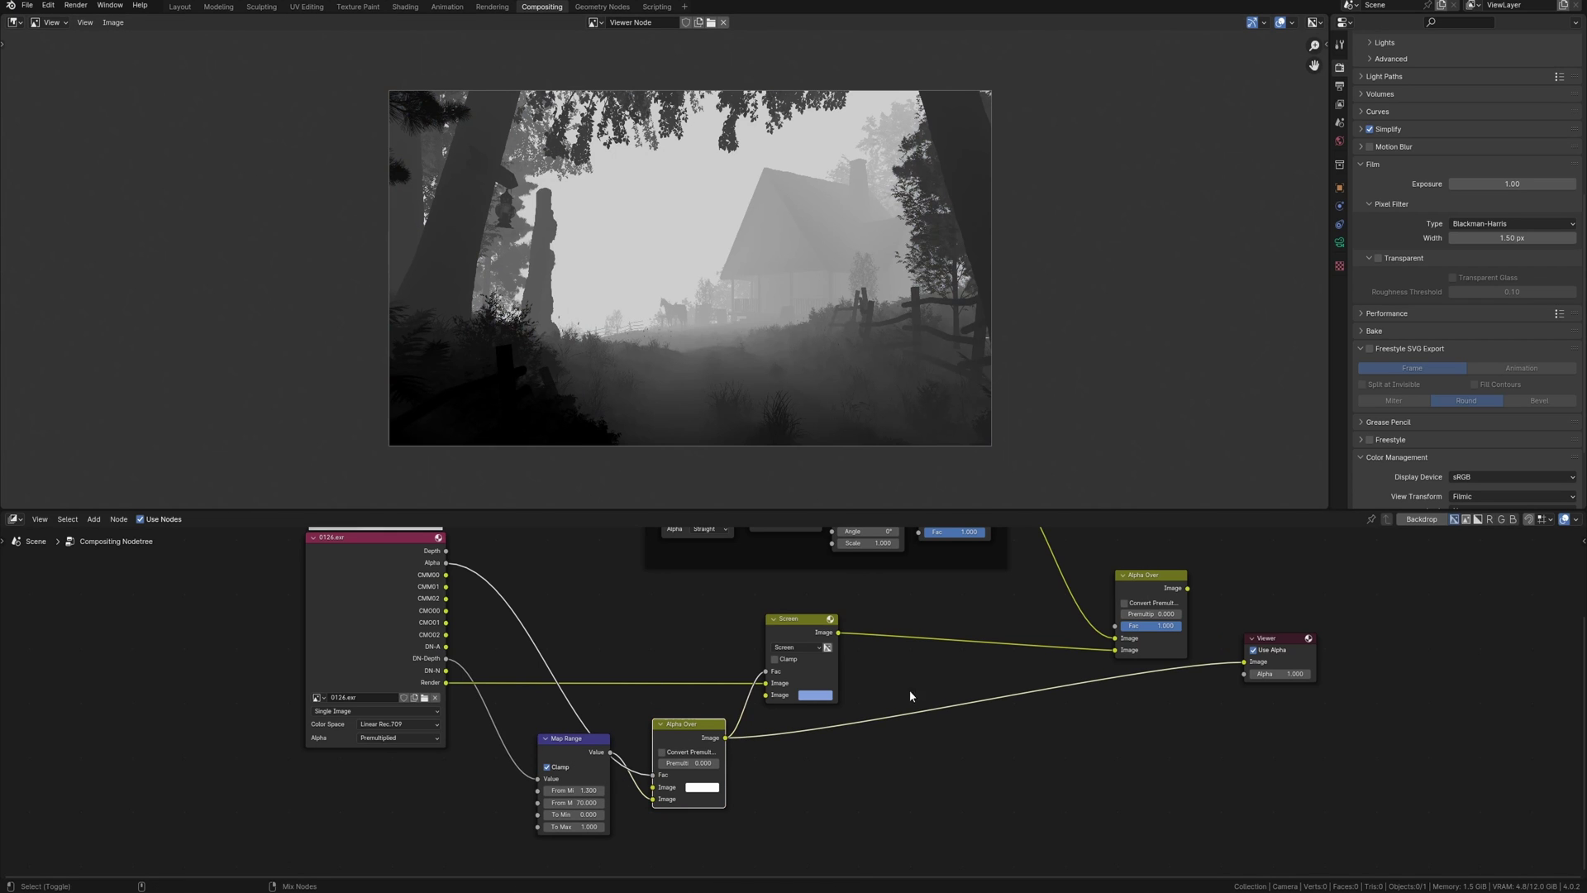
ctrl+shift+click(590, 745)
ctrl+shift+click(688, 744)
ctrl+shift+click(1122, 648)
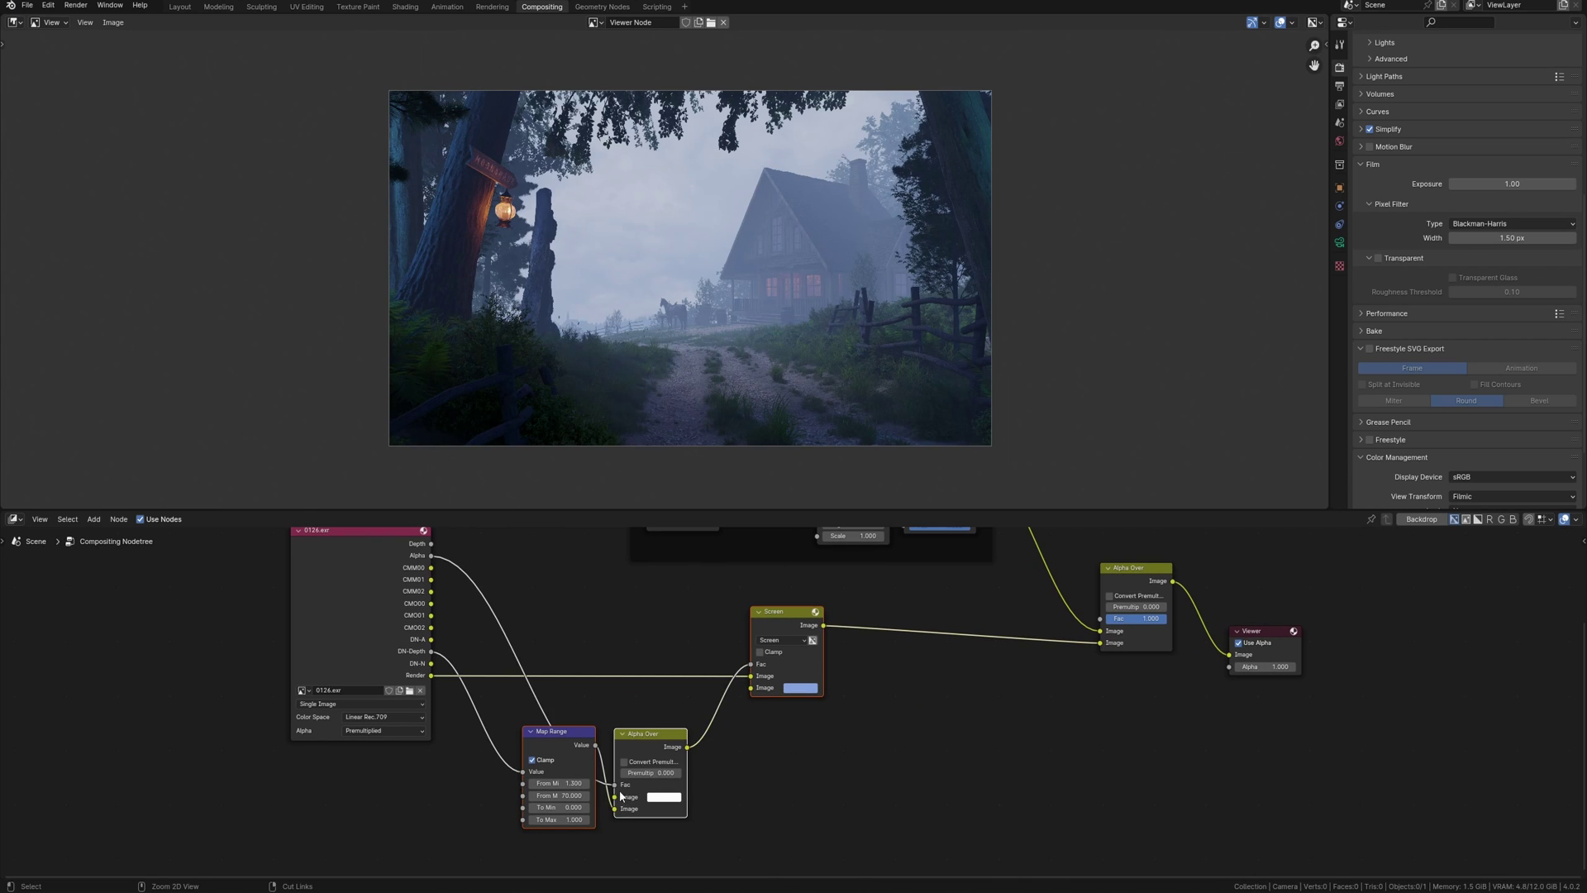
- Frame the fog nodes under the label FOG and reposition the upper Alpha Over node
key(ctrl+j)
key(n)
key(Return)
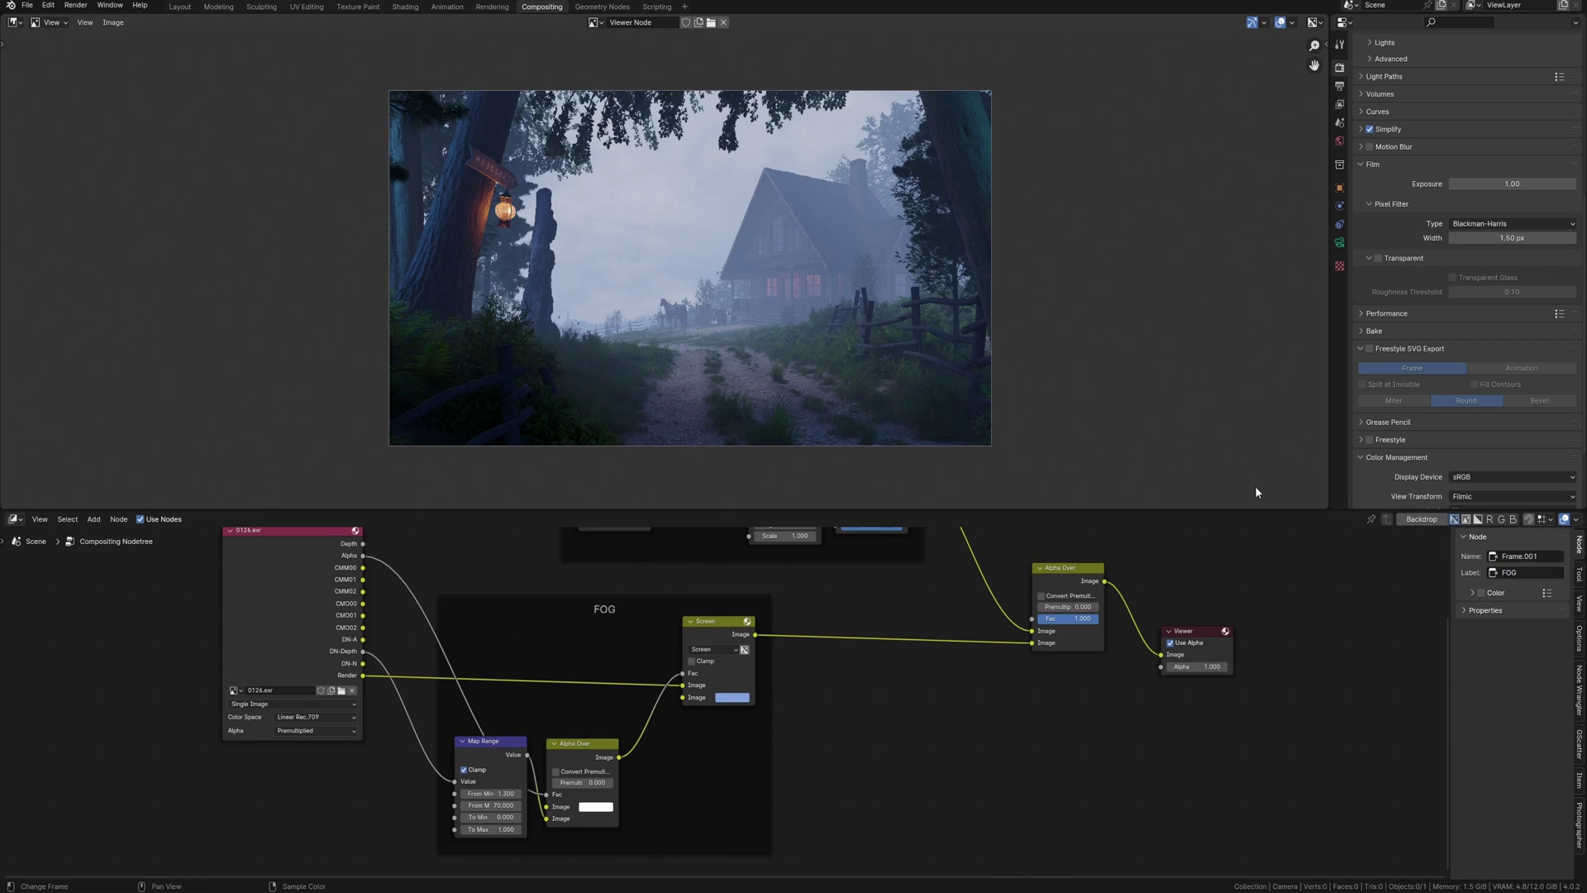
scroll(757, 742, down, 2)
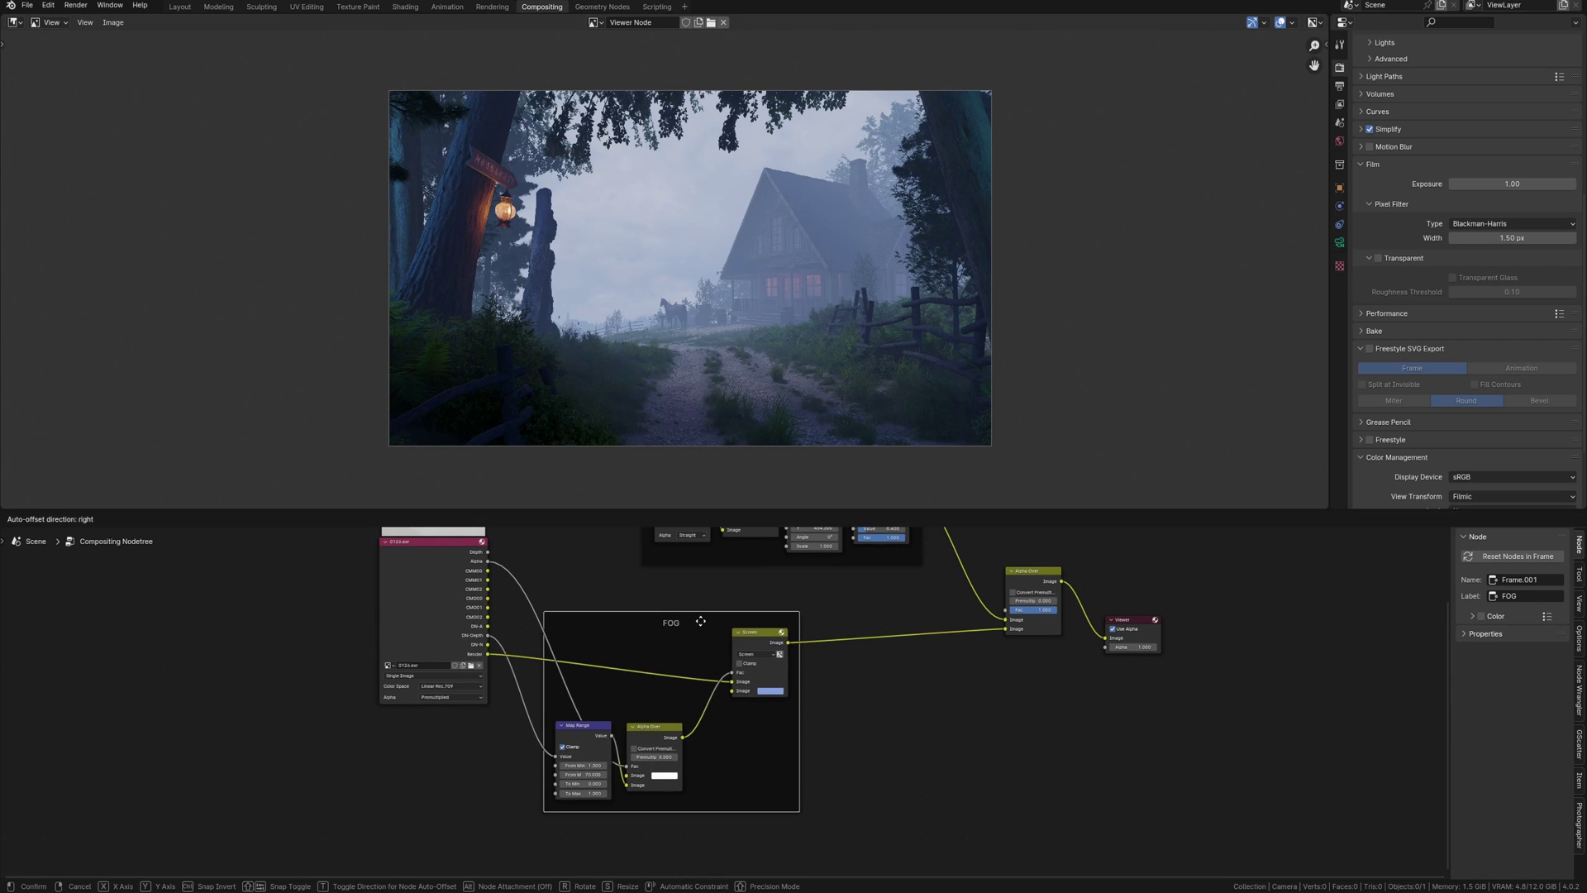
middle_drag(704, 592, 819, 694)
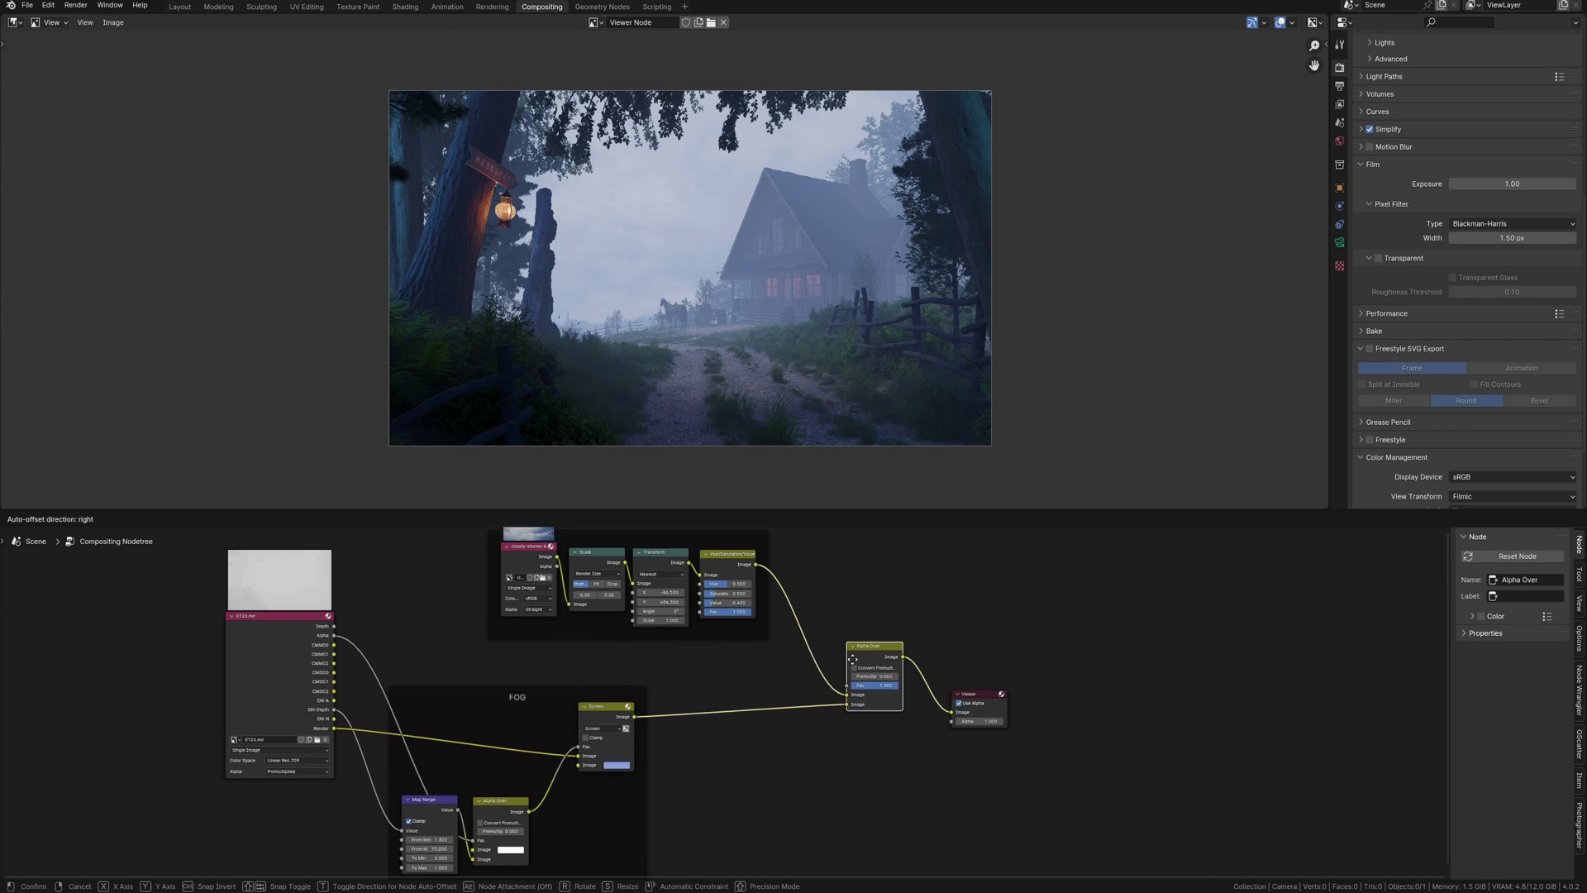
drag(871, 657, 795, 666)
middle_drag(795, 666, 812, 710)
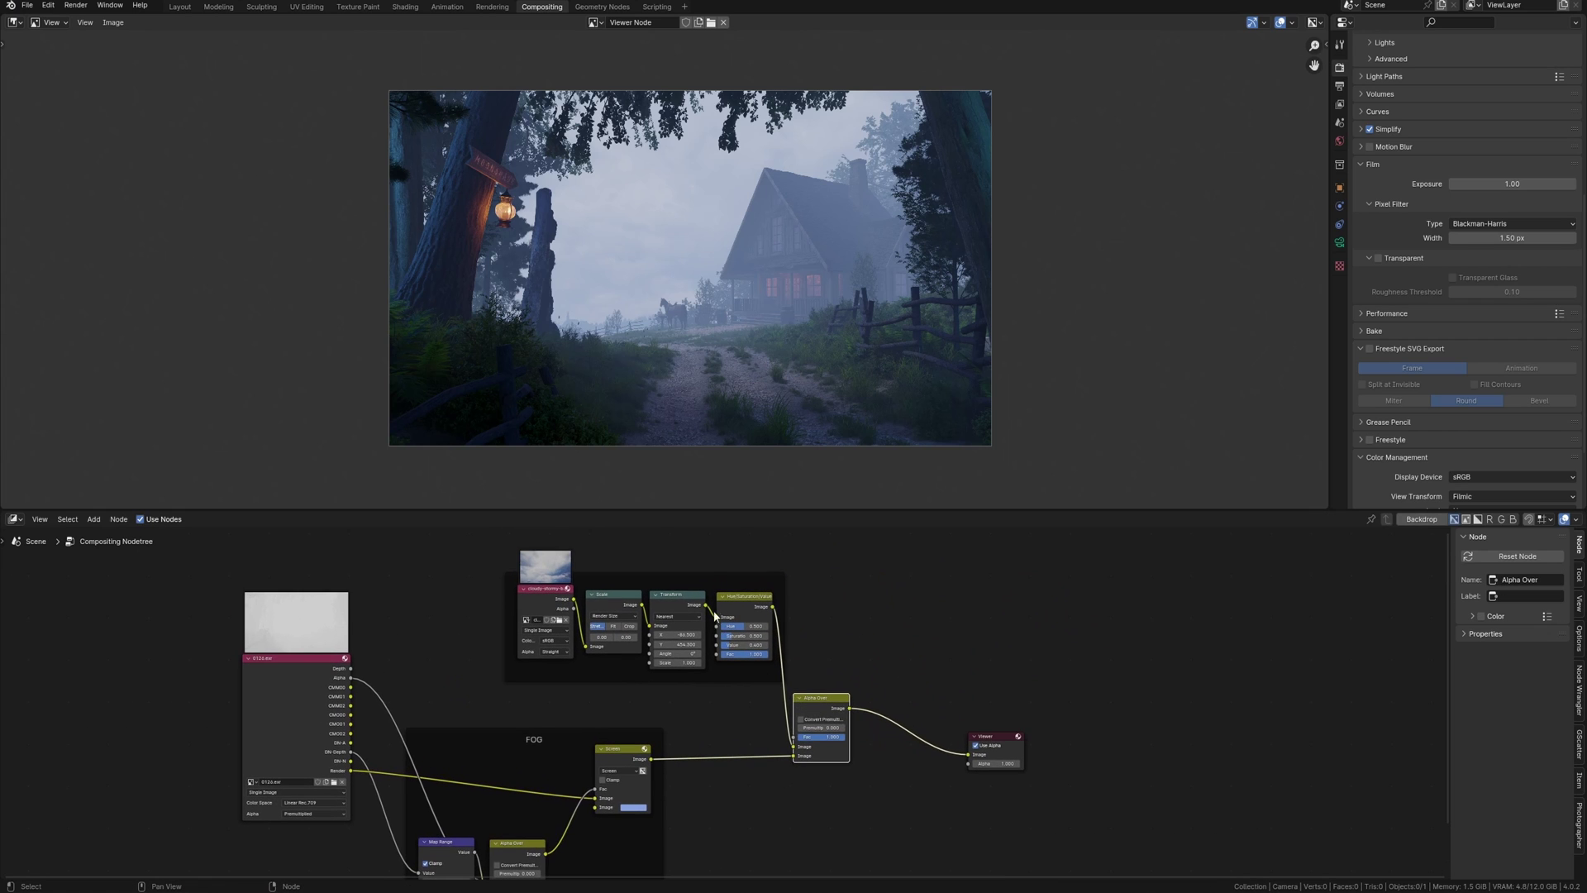
- Darken the Screen fog colour and adjust the Map Range From Max toward 70
middle_drag(714, 611, 838, 680)
click(838, 680)
drag(868, 584, 875, 567)
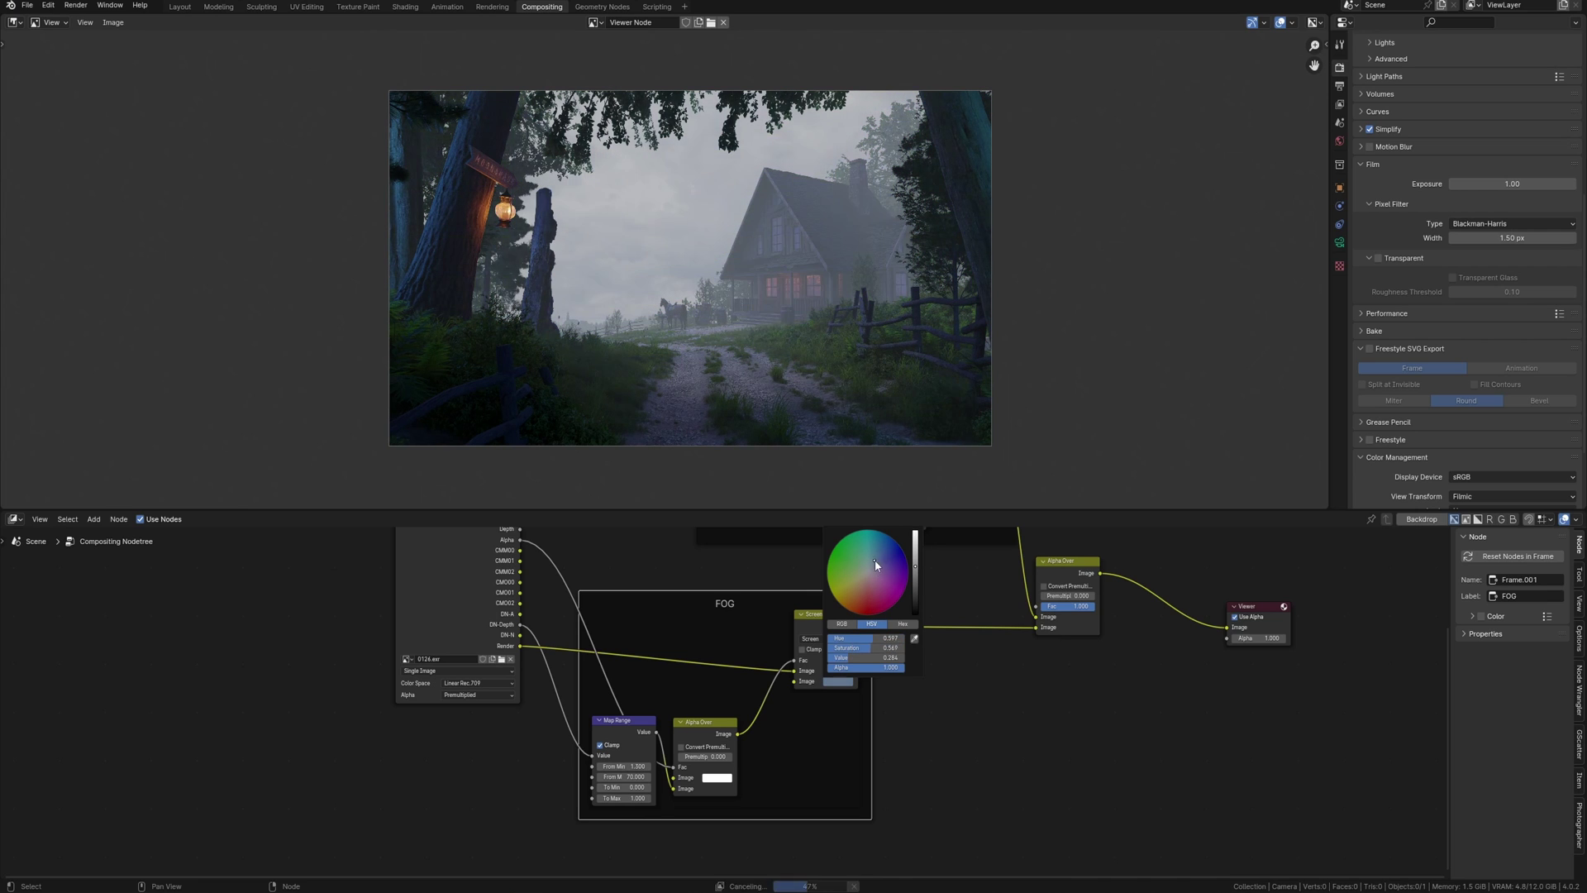
middle_drag(624, 776, 630, 752)
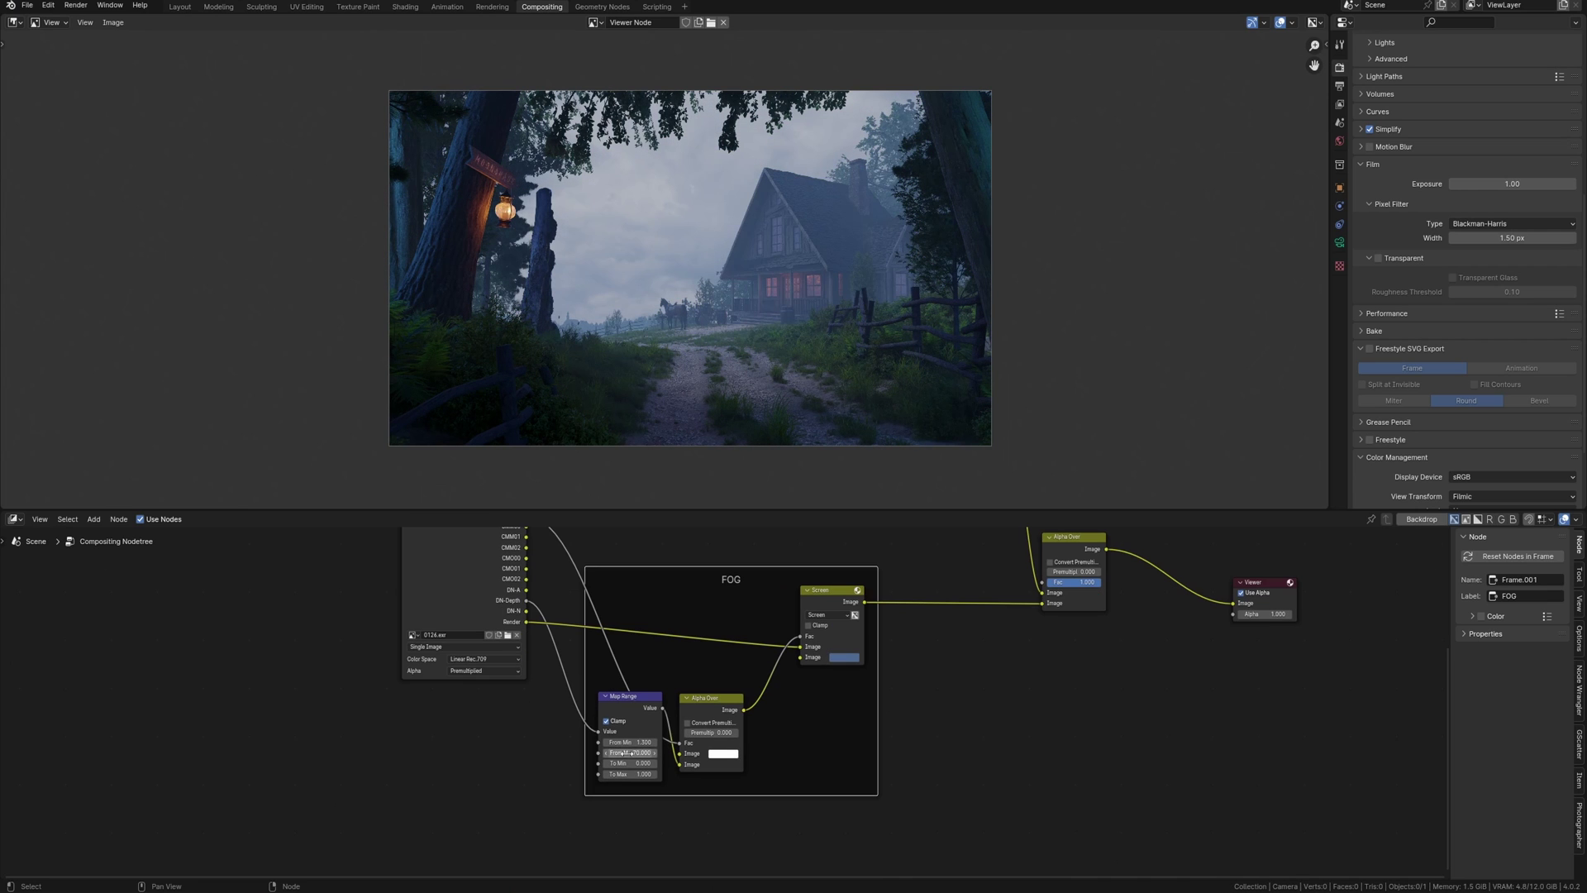
drag(631, 753, 637, 752)
- Confirm From Max 70, then insert a Fog Glow Glare node between Alpha Over and Viewer
key(Return)
middle_drag(924, 699, 672, 761)
key(shift+a)
text(gla)
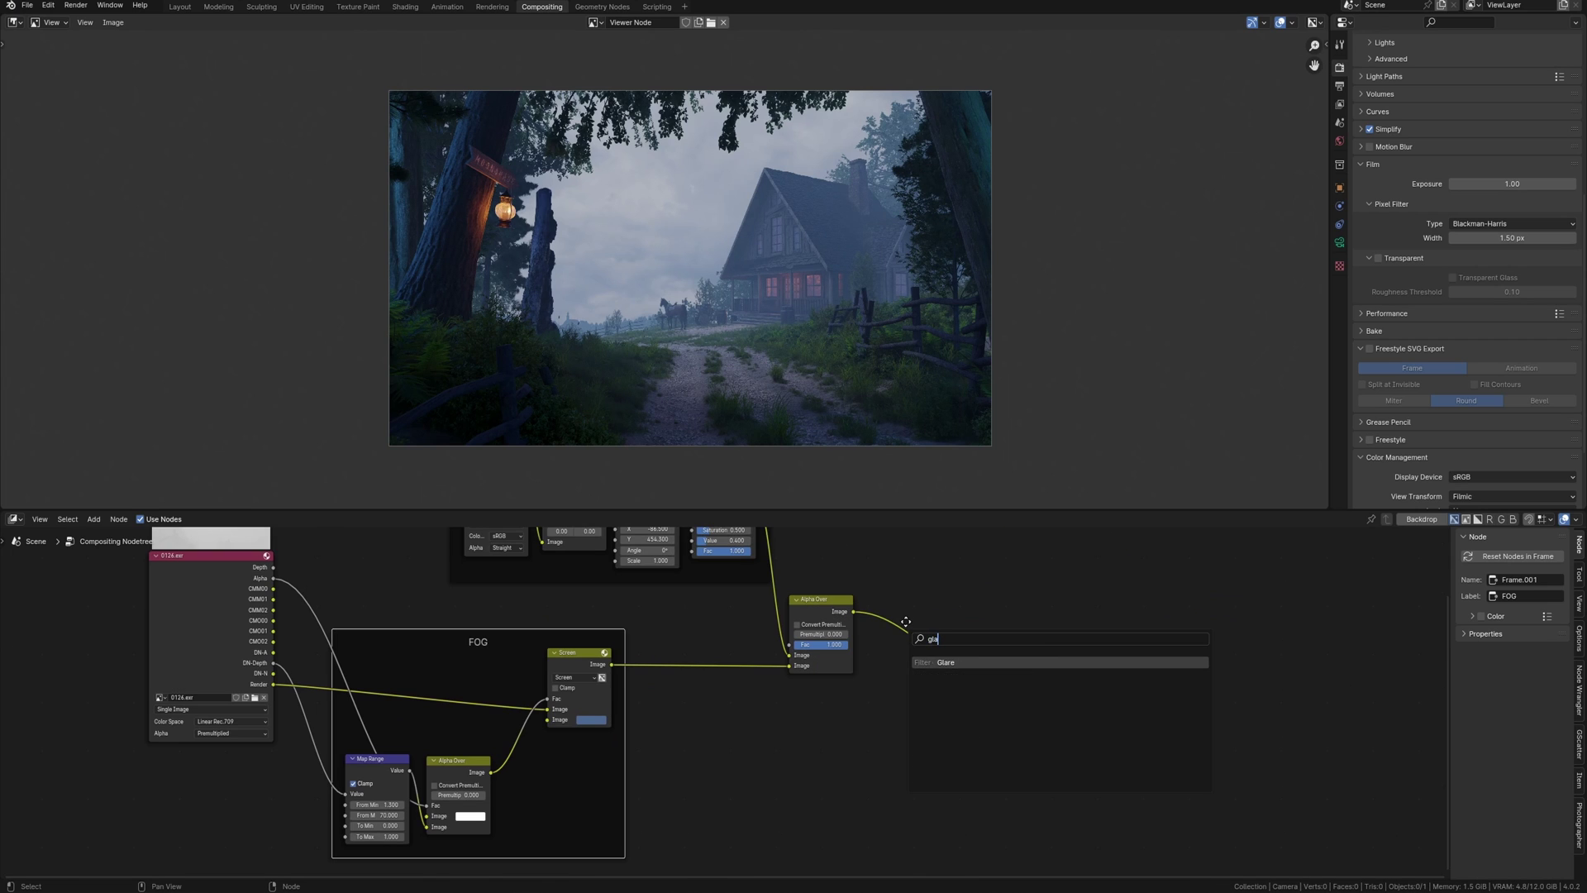
key(Return)
click(905, 621)
scroll(868, 670, up, 2)
scroll(827, 699, up, 2)
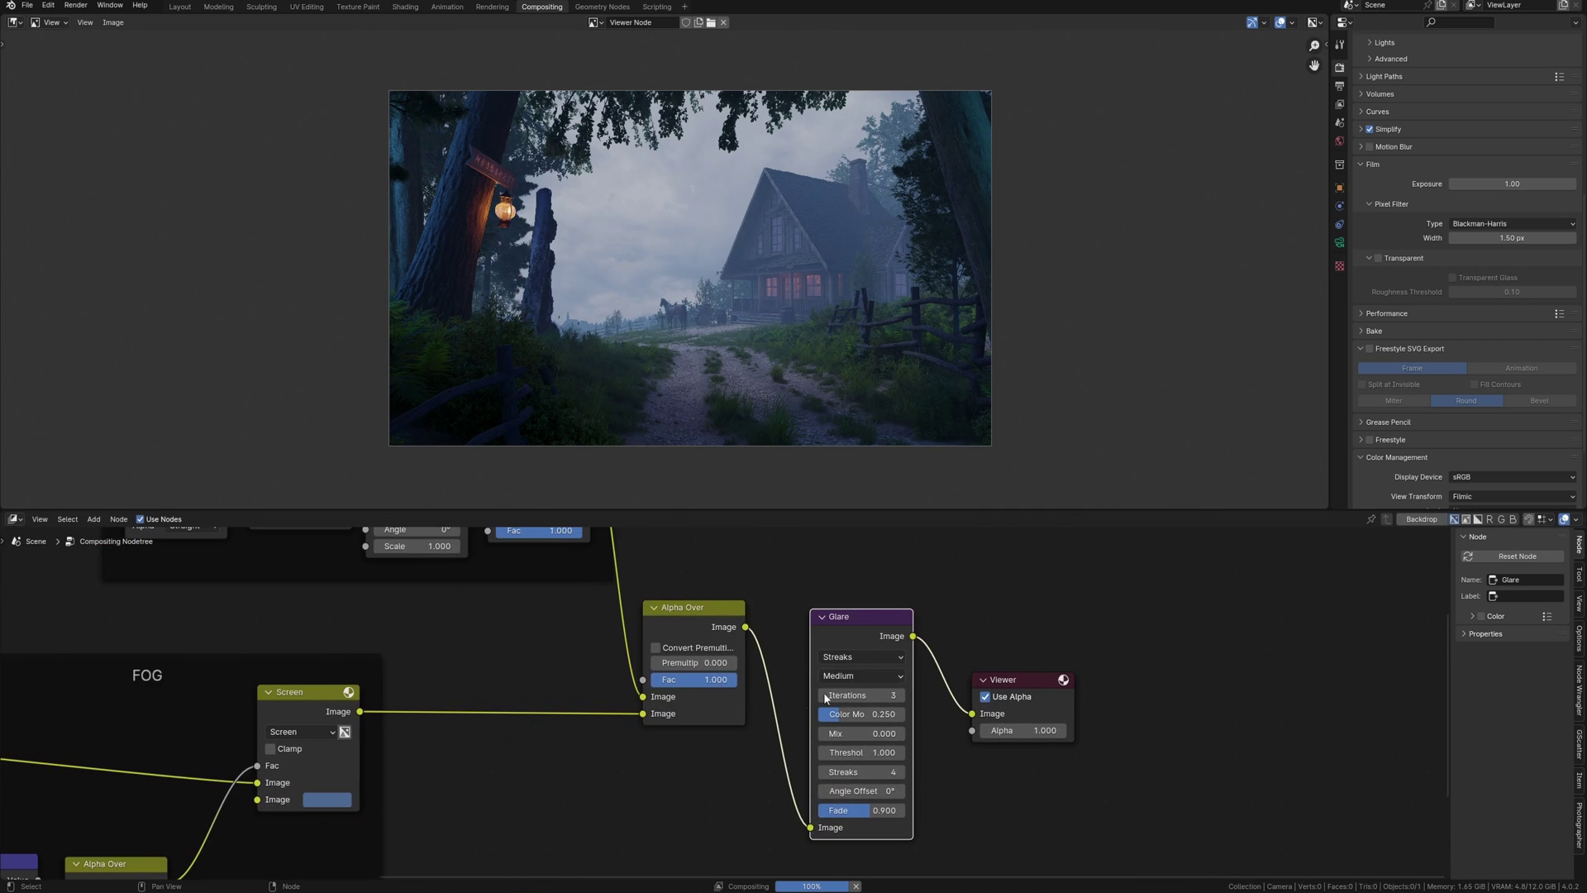
click(862, 656)
click(855, 727)
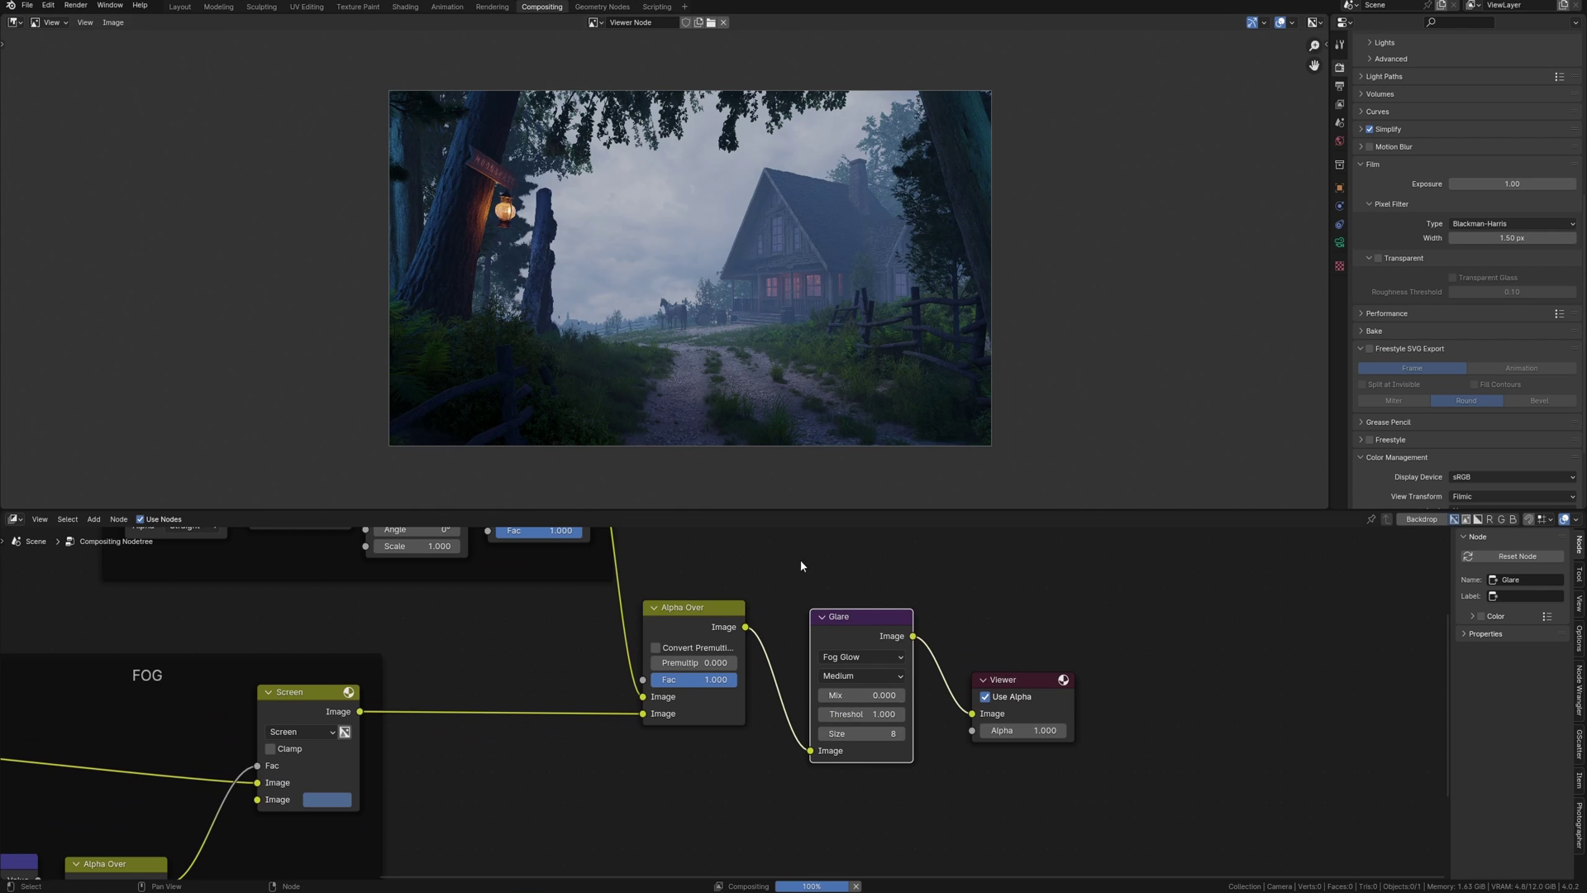
scroll(550, 312, up, 2)
scroll(561, 232, up, 2)
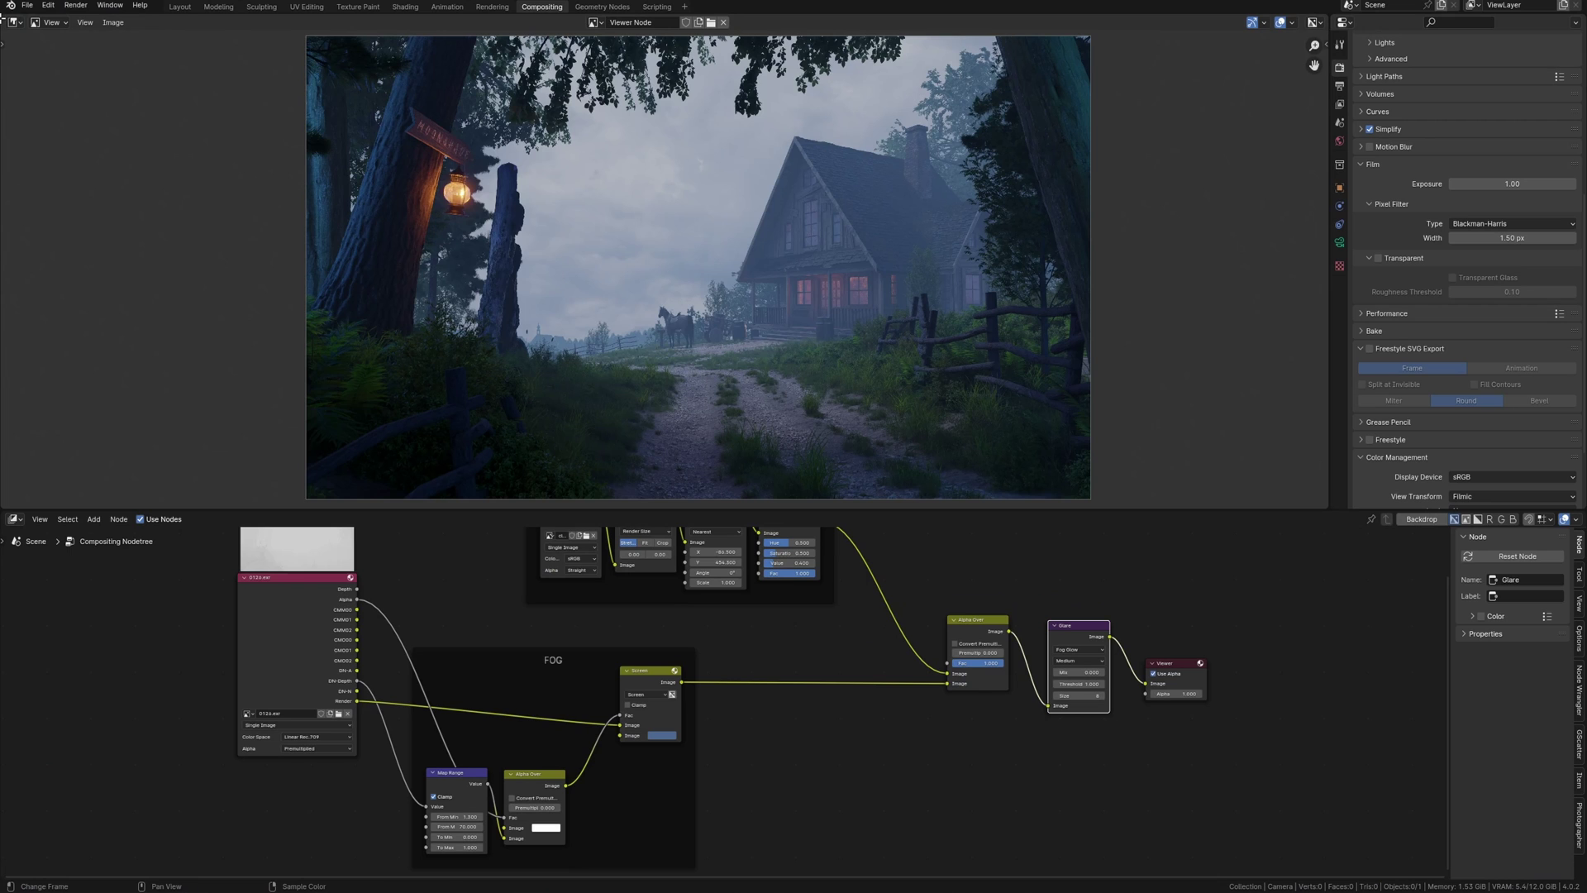
drag(5, 35, 683, 310)
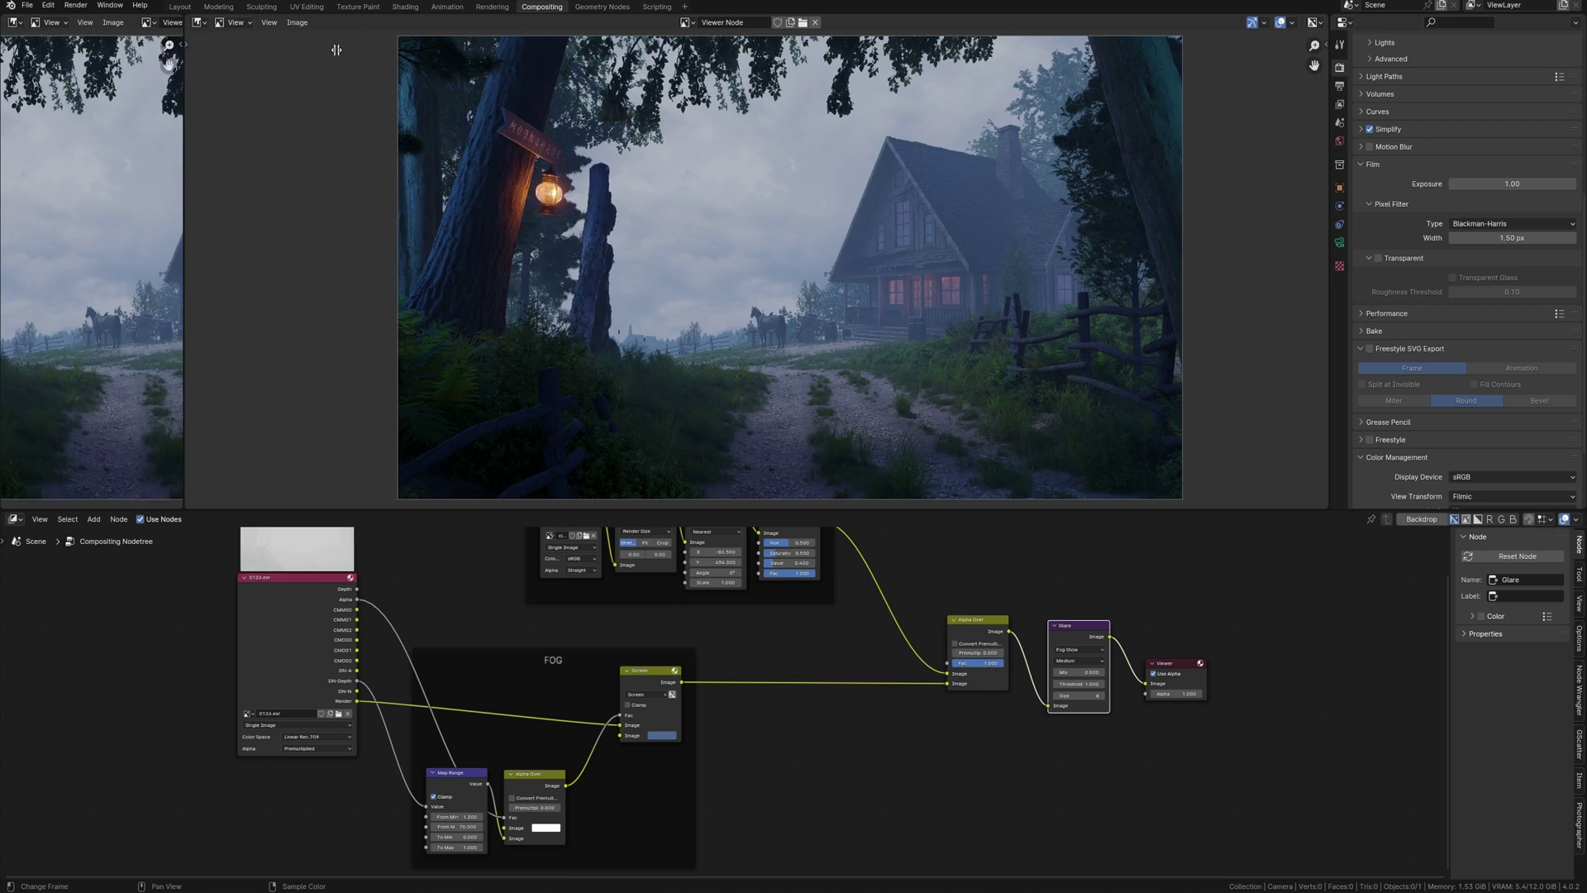
scroll(988, 336, down, 1)
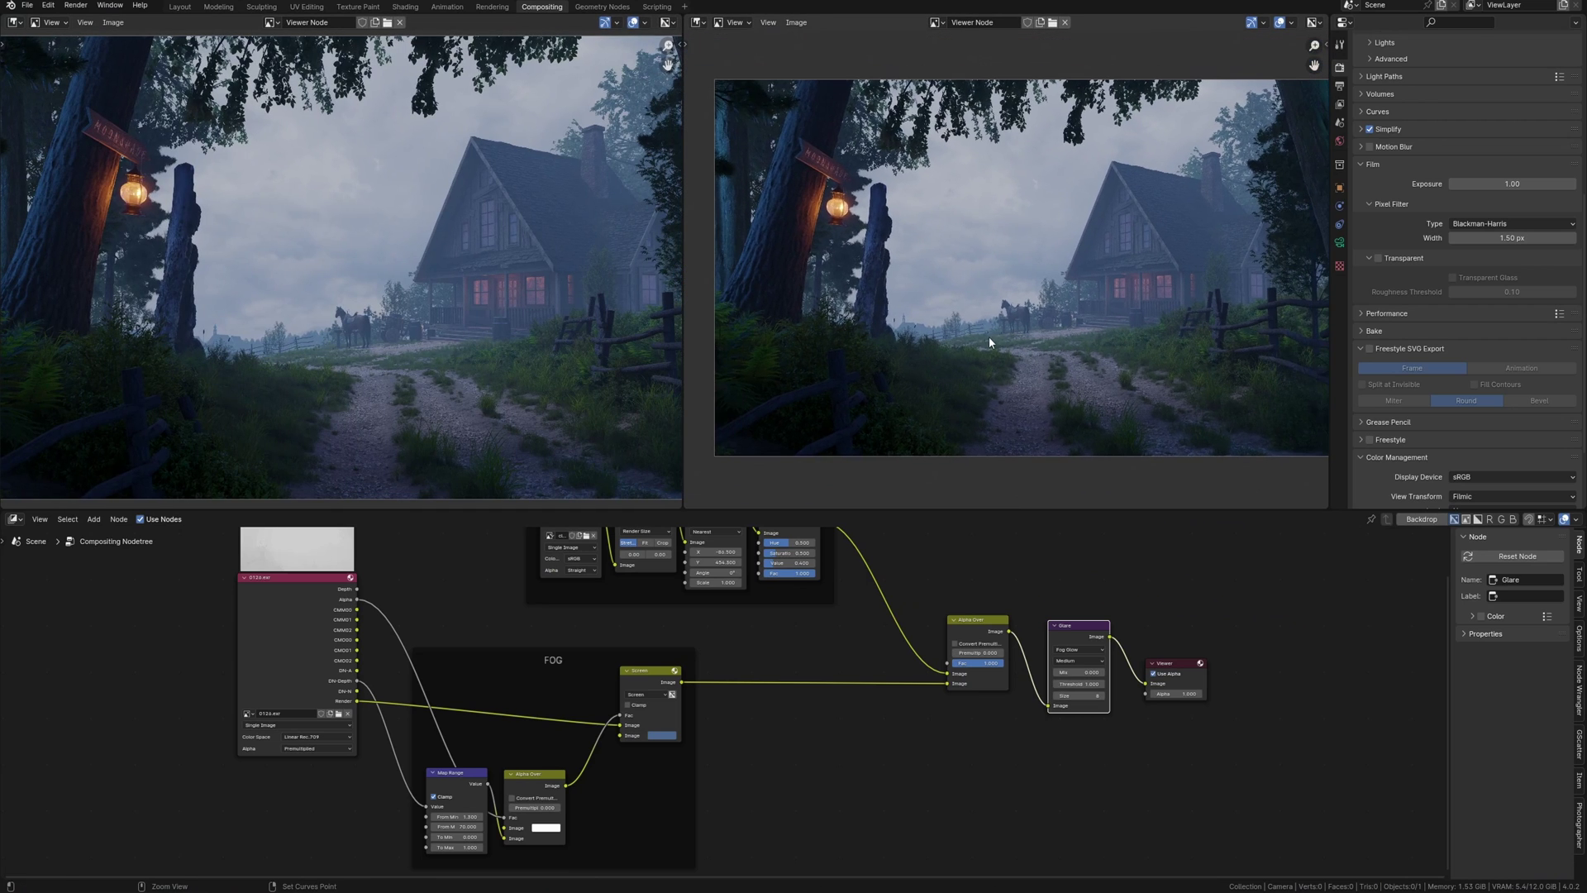
click(276, 24)
click(286, 109)
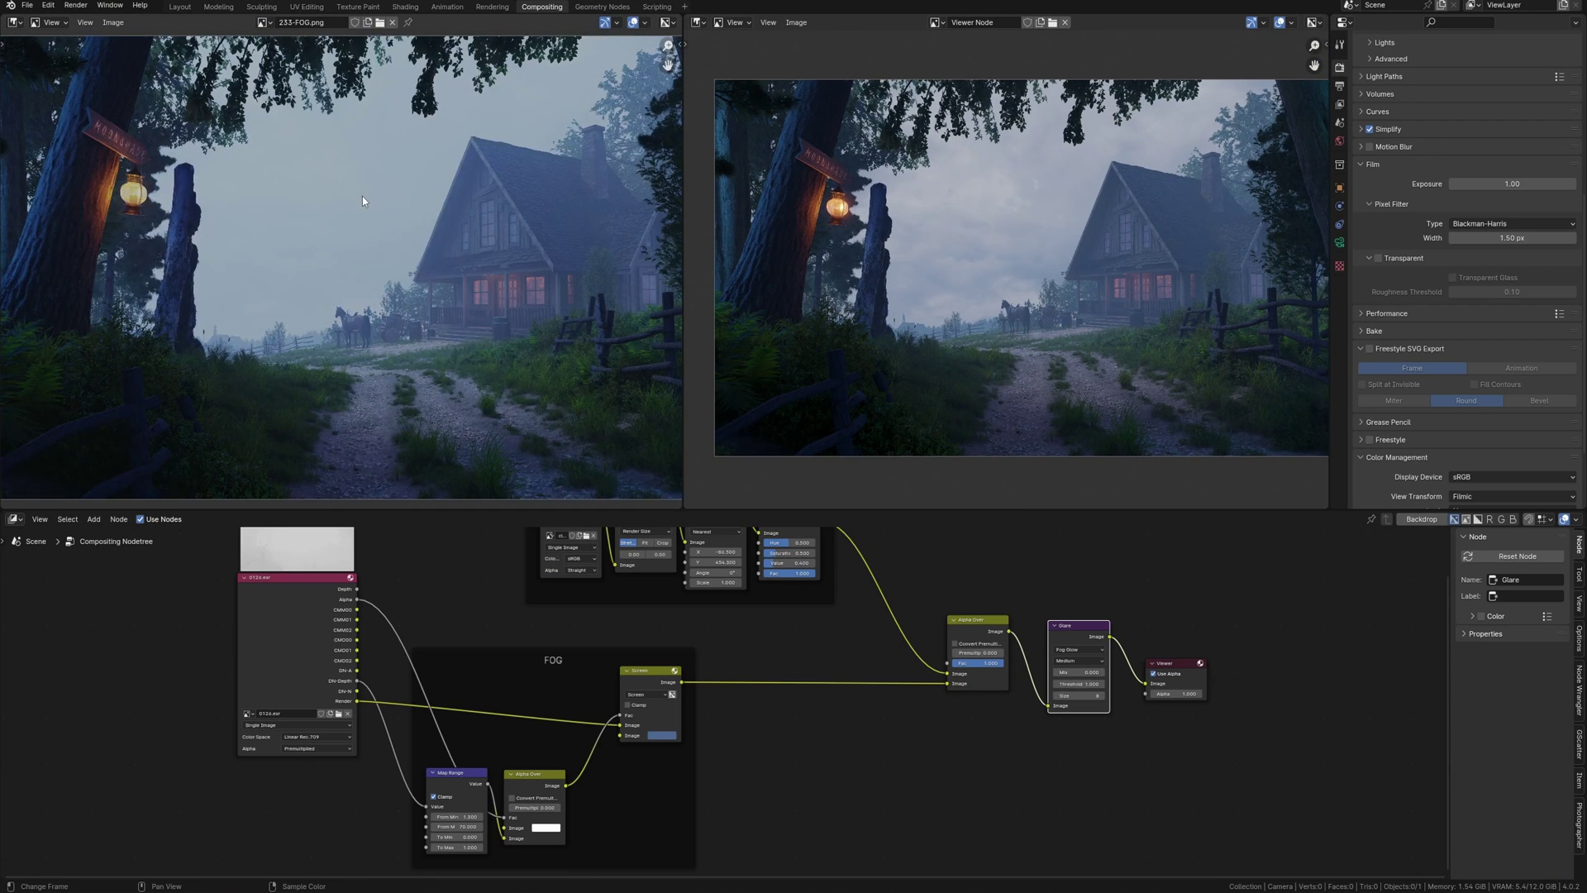
scroll(362, 196, down, 2)
scroll(354, 248, down, 1)
scroll(372, 255, down, 1)
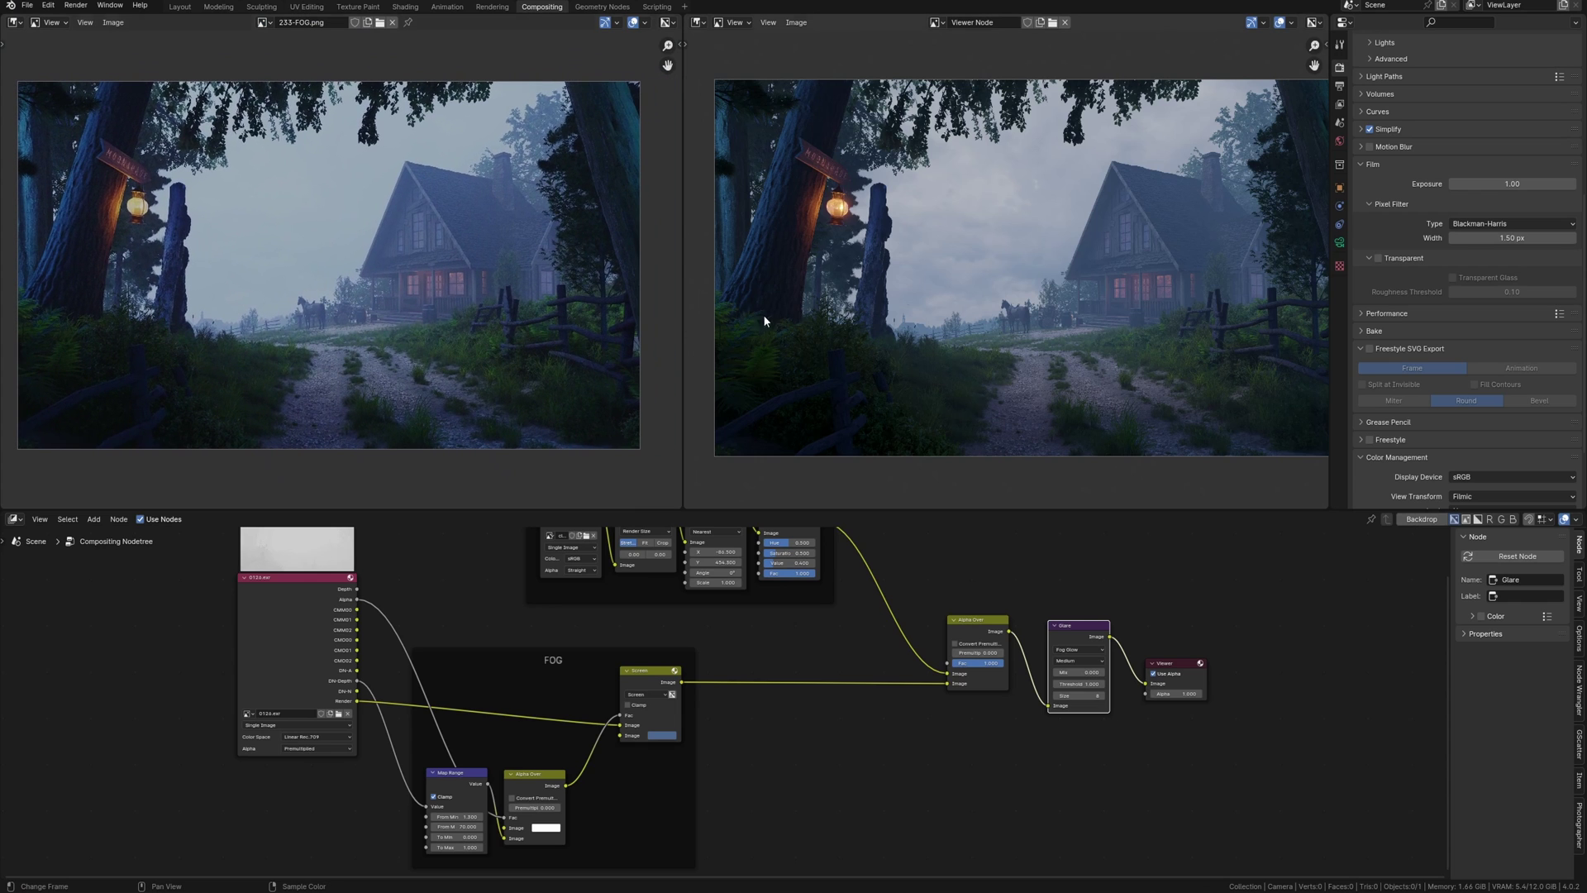
ctrl+scroll(762, 314, down, 2)
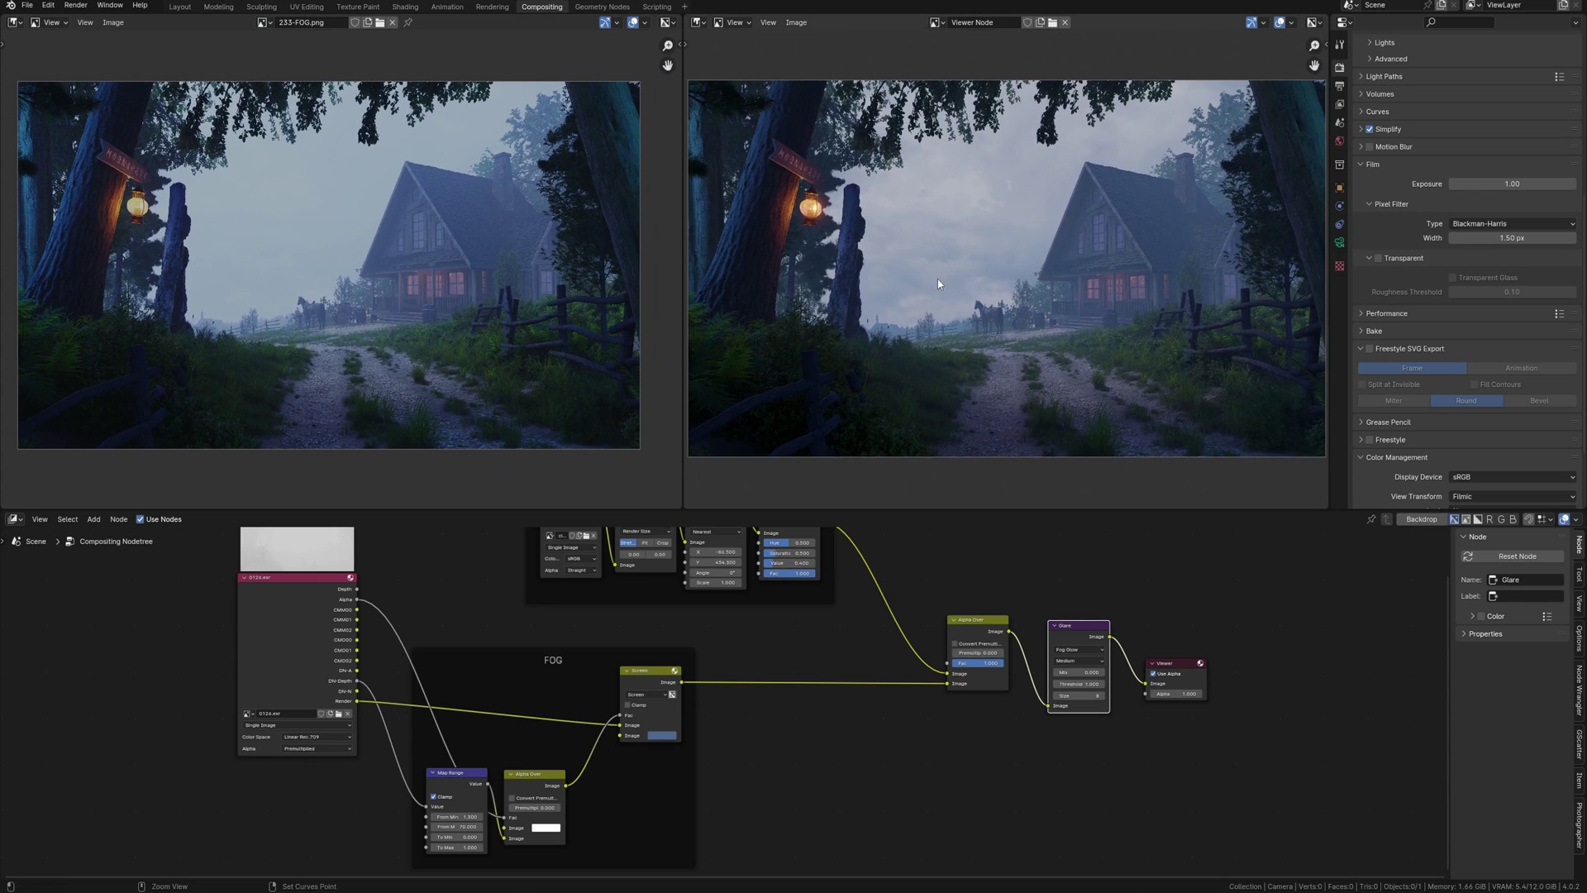
drag(685, 341, 655, 344)
mouse_move(374, 336)
middle_down()
mouse_move(393, 310)
mouse_move(404, 324)
middle_up()
middle_drag(983, 357, 971, 386)
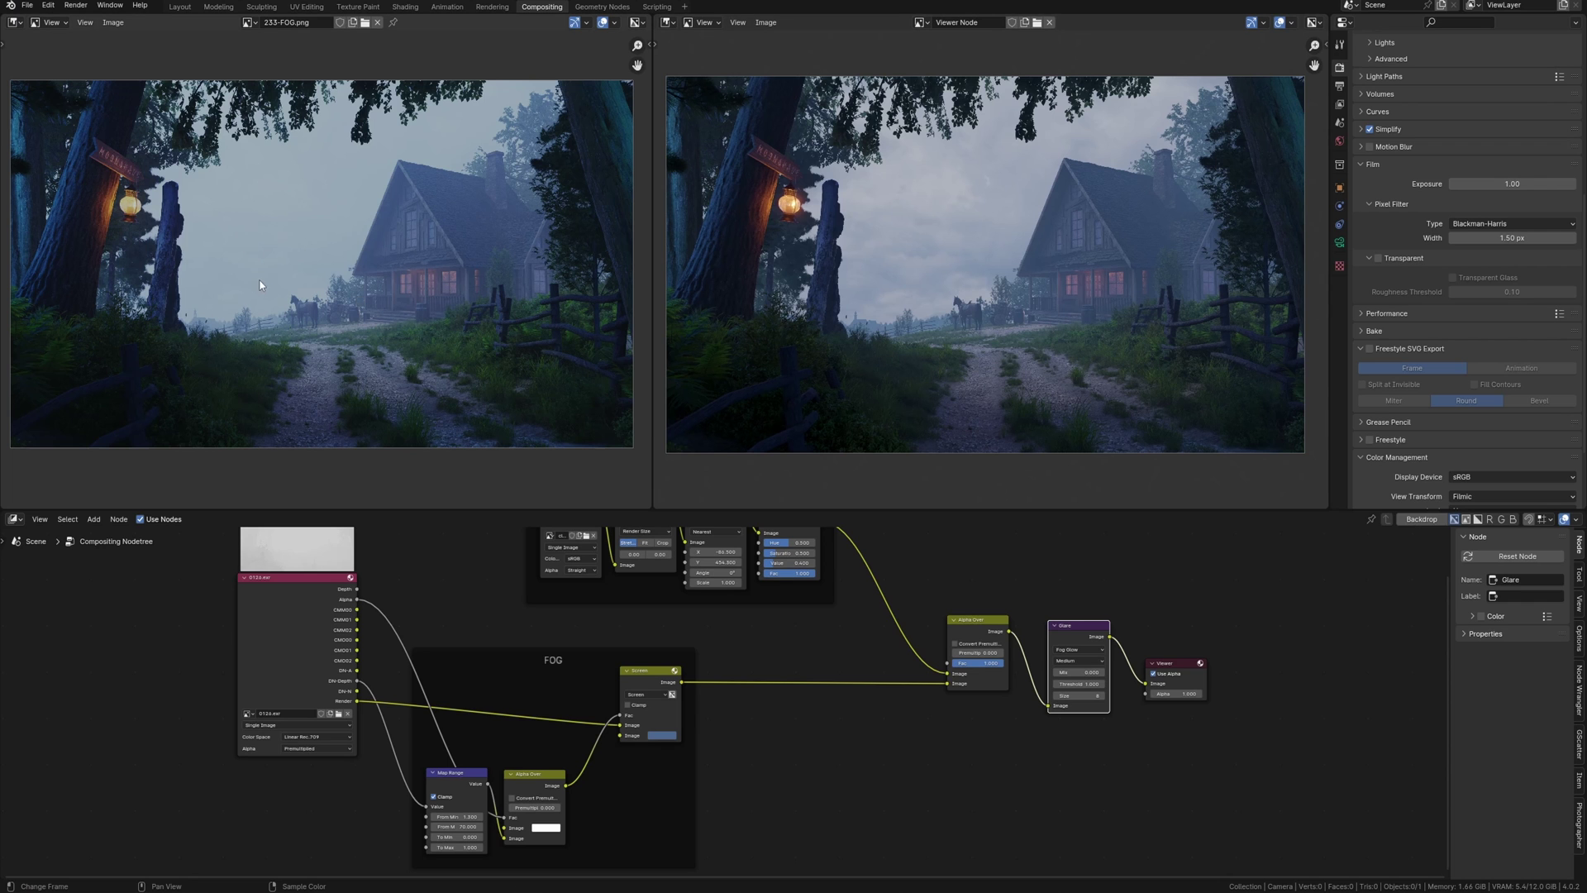
ctrl+middle_drag(259, 286, 360, 316)
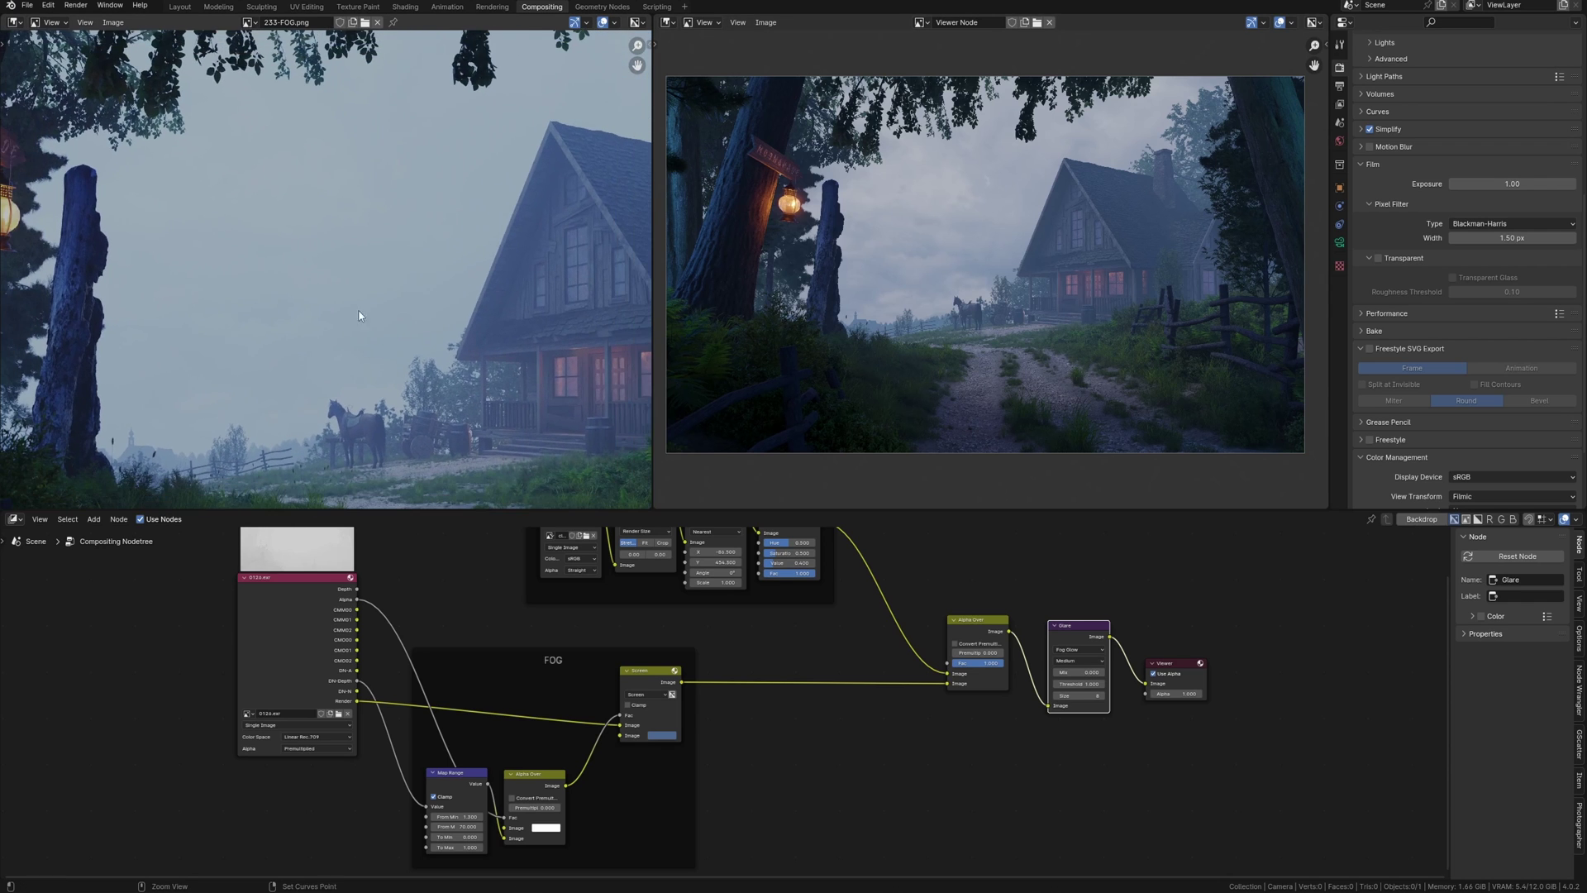
scroll(980, 285, up, 1)
scroll(992, 279, up, 1)
scroll(998, 276, up, 1)
scroll(1007, 272, up, 1)
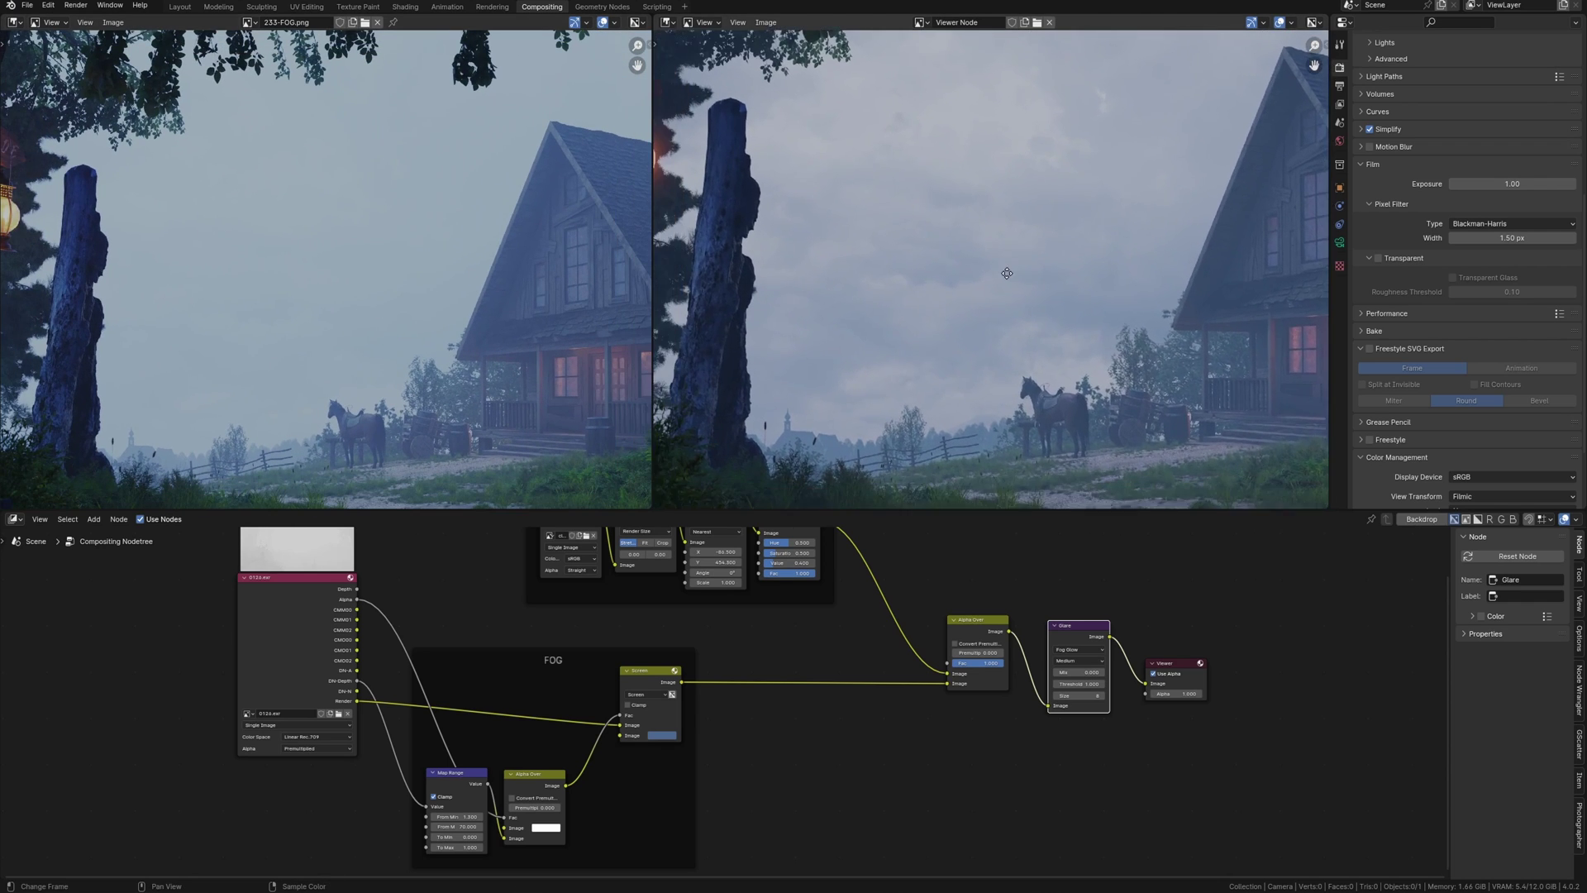
scroll(421, 311, up, 1)
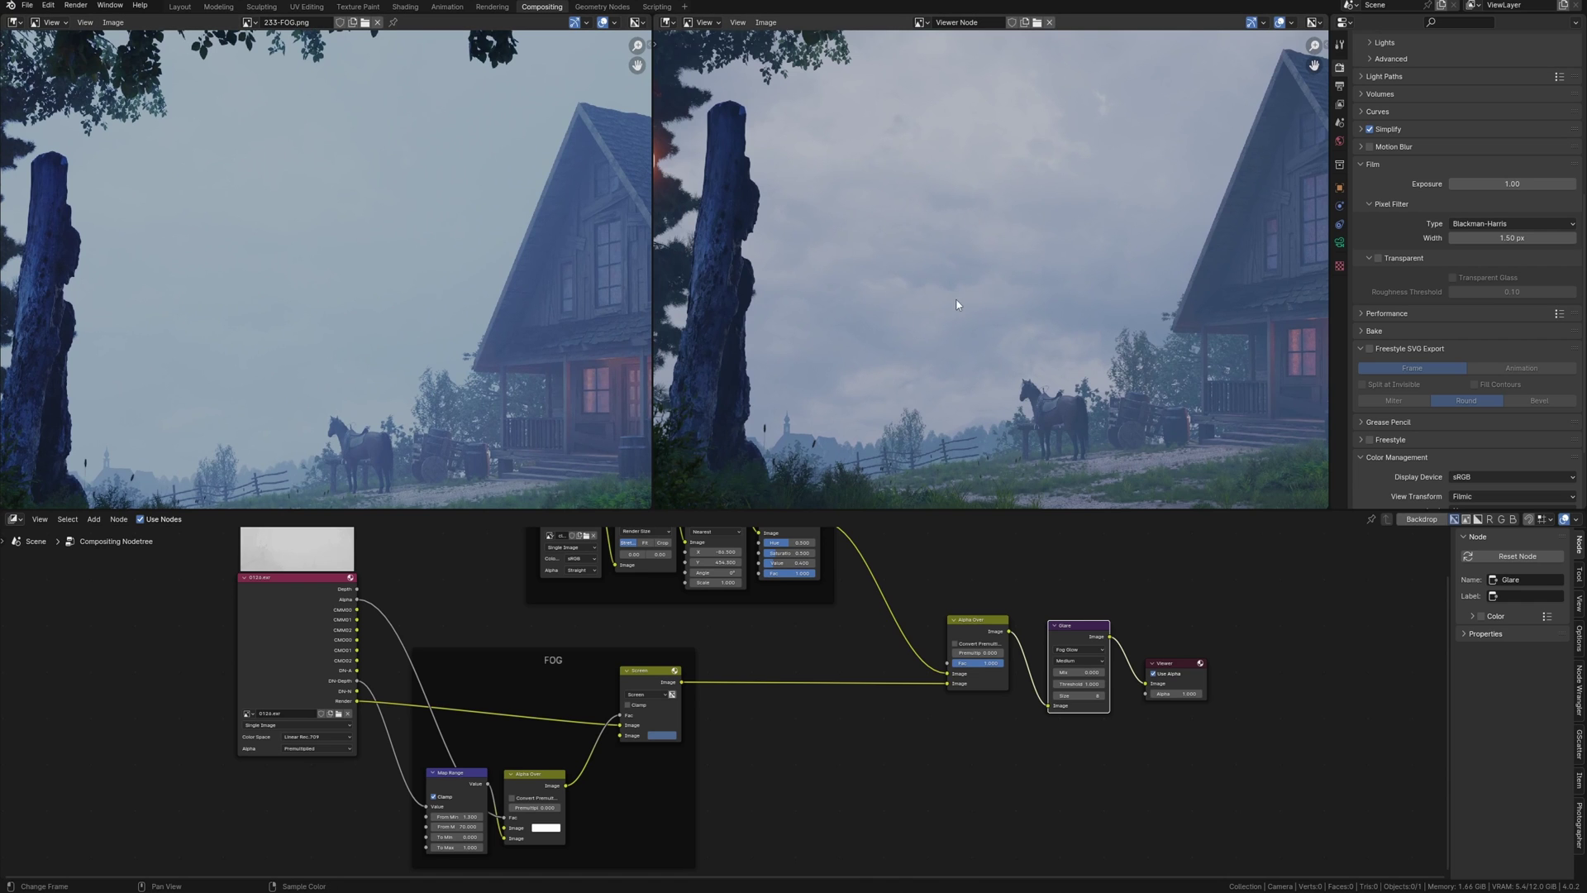
scroll(952, 303, down, 2)
scroll(953, 303, down, 2)
scroll(952, 302, down, 1)
scroll(952, 302, down, 1)
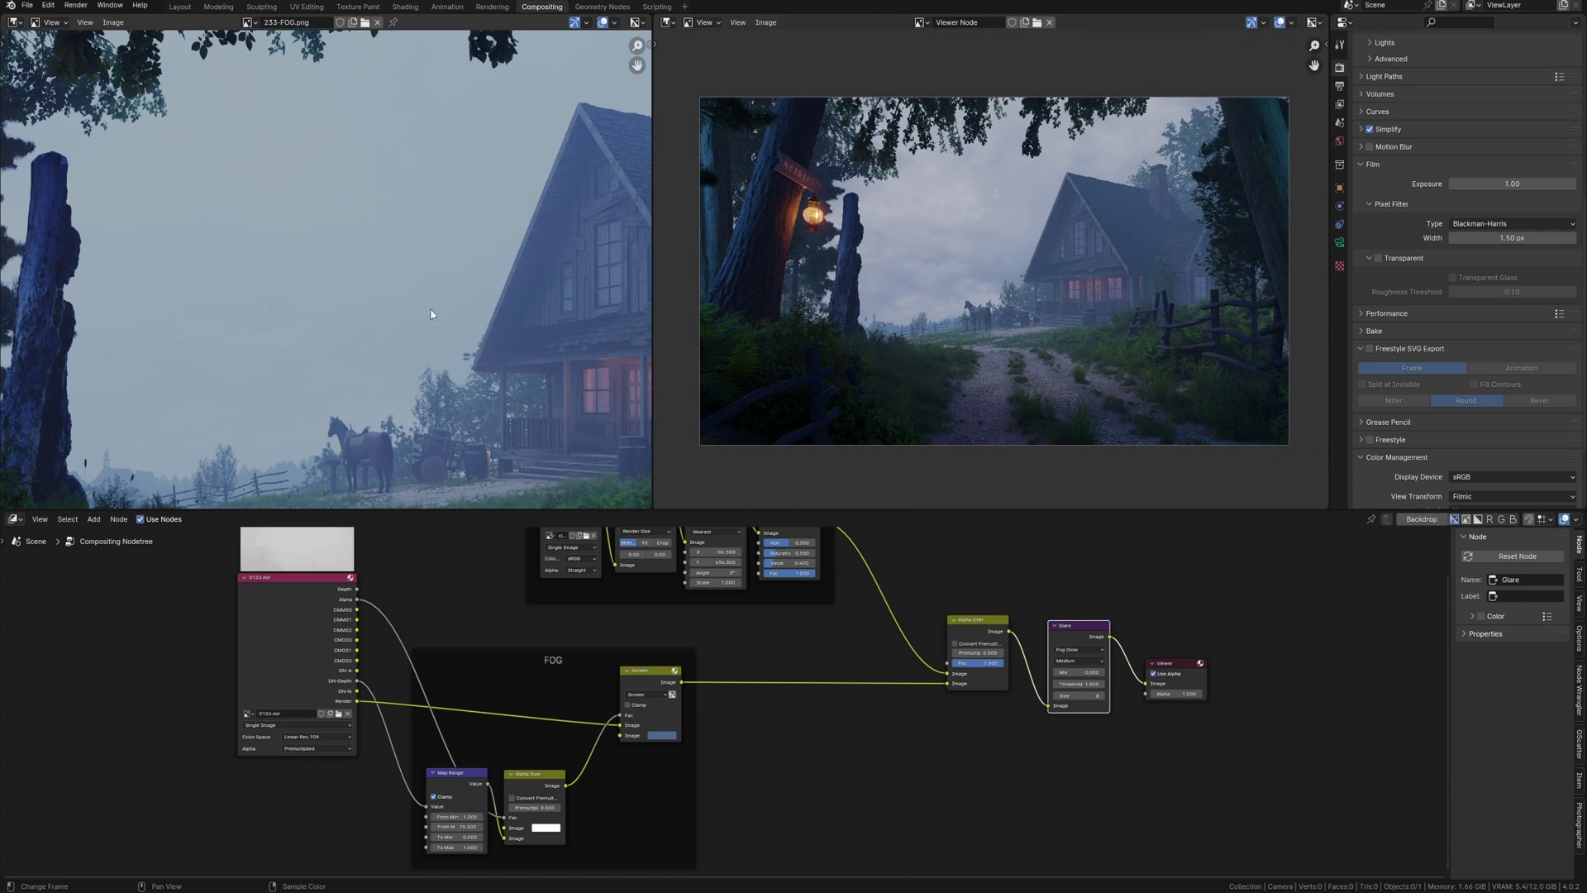
scroll(421, 319, down, 1)
scroll(381, 341, down, 1)
scroll(384, 341, down, 1)
scroll(396, 339, down, 1)
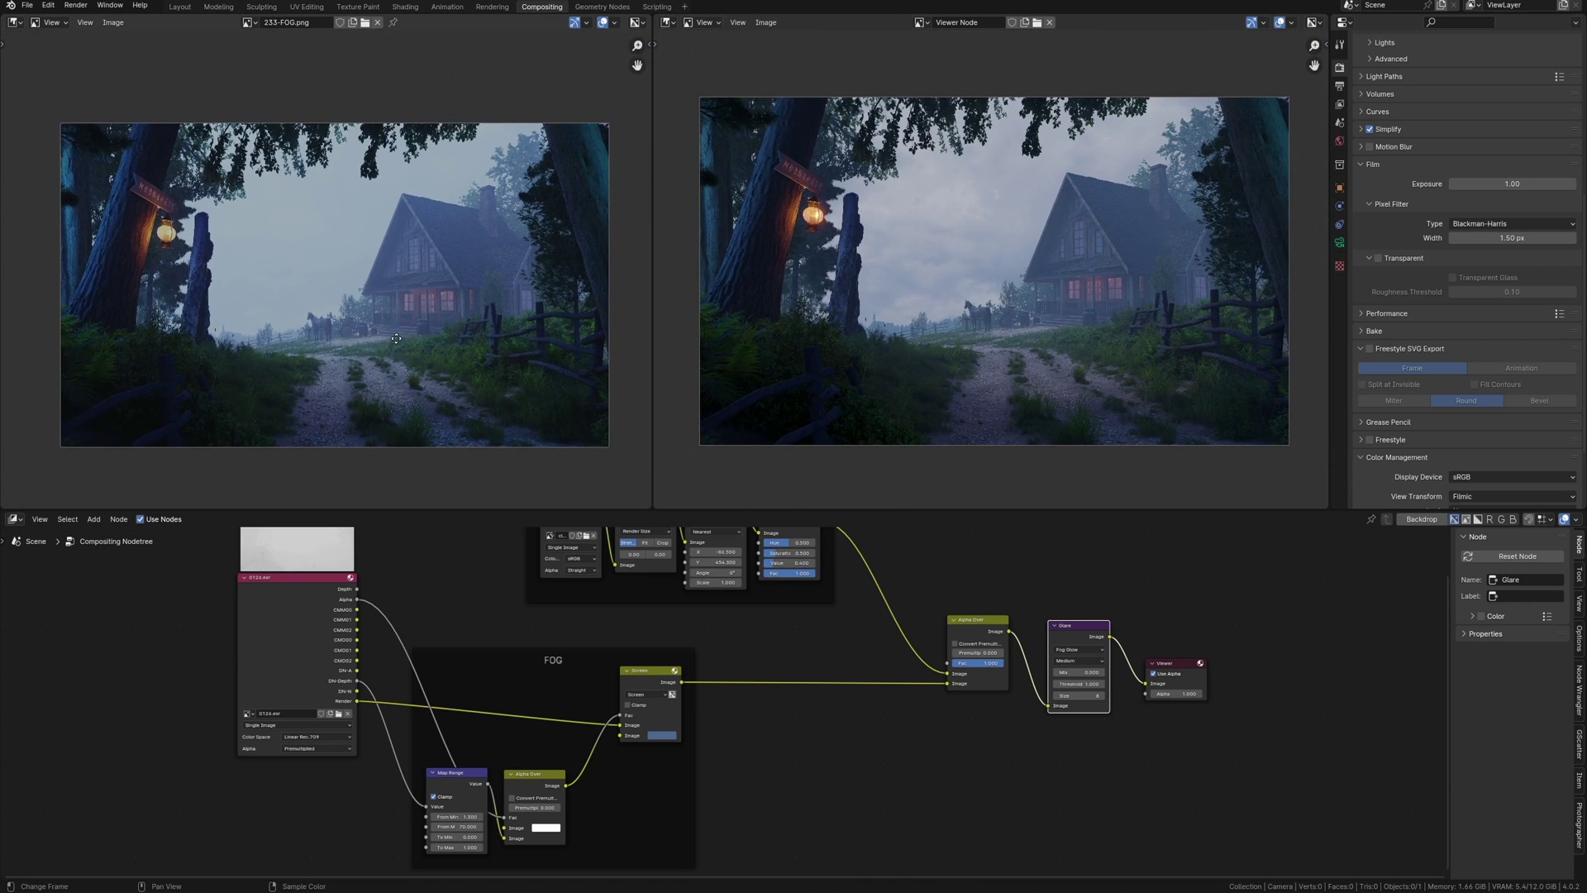
scroll(395, 339, up, 1)
scroll(396, 338, up, 1)
scroll(972, 274, up, 1)
scroll(976, 270, up, 1)
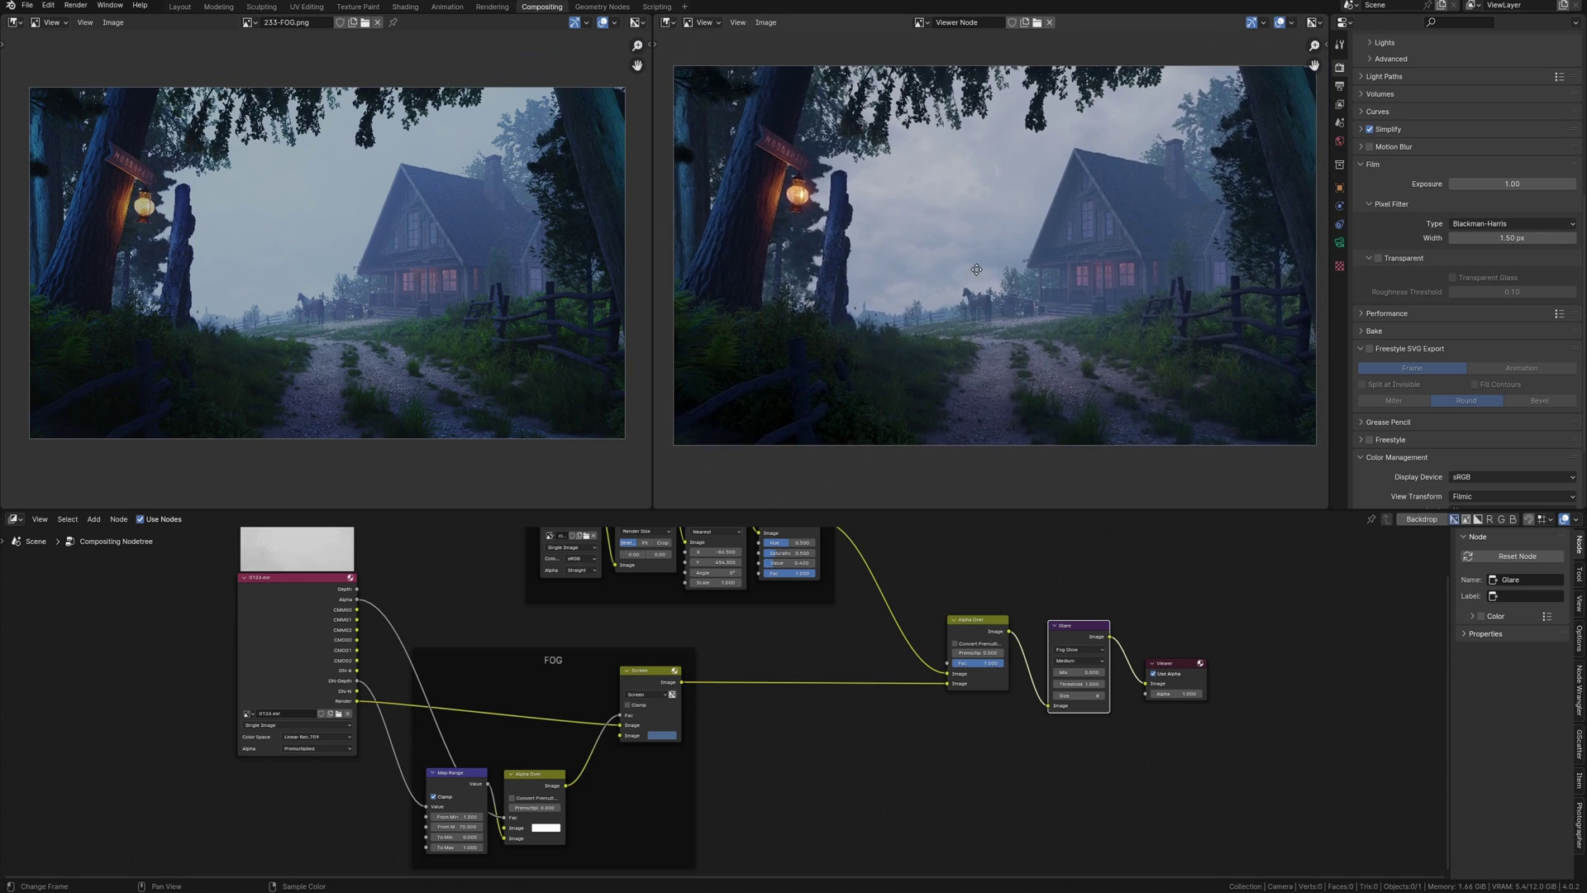
scroll(657, 489, up, 1)
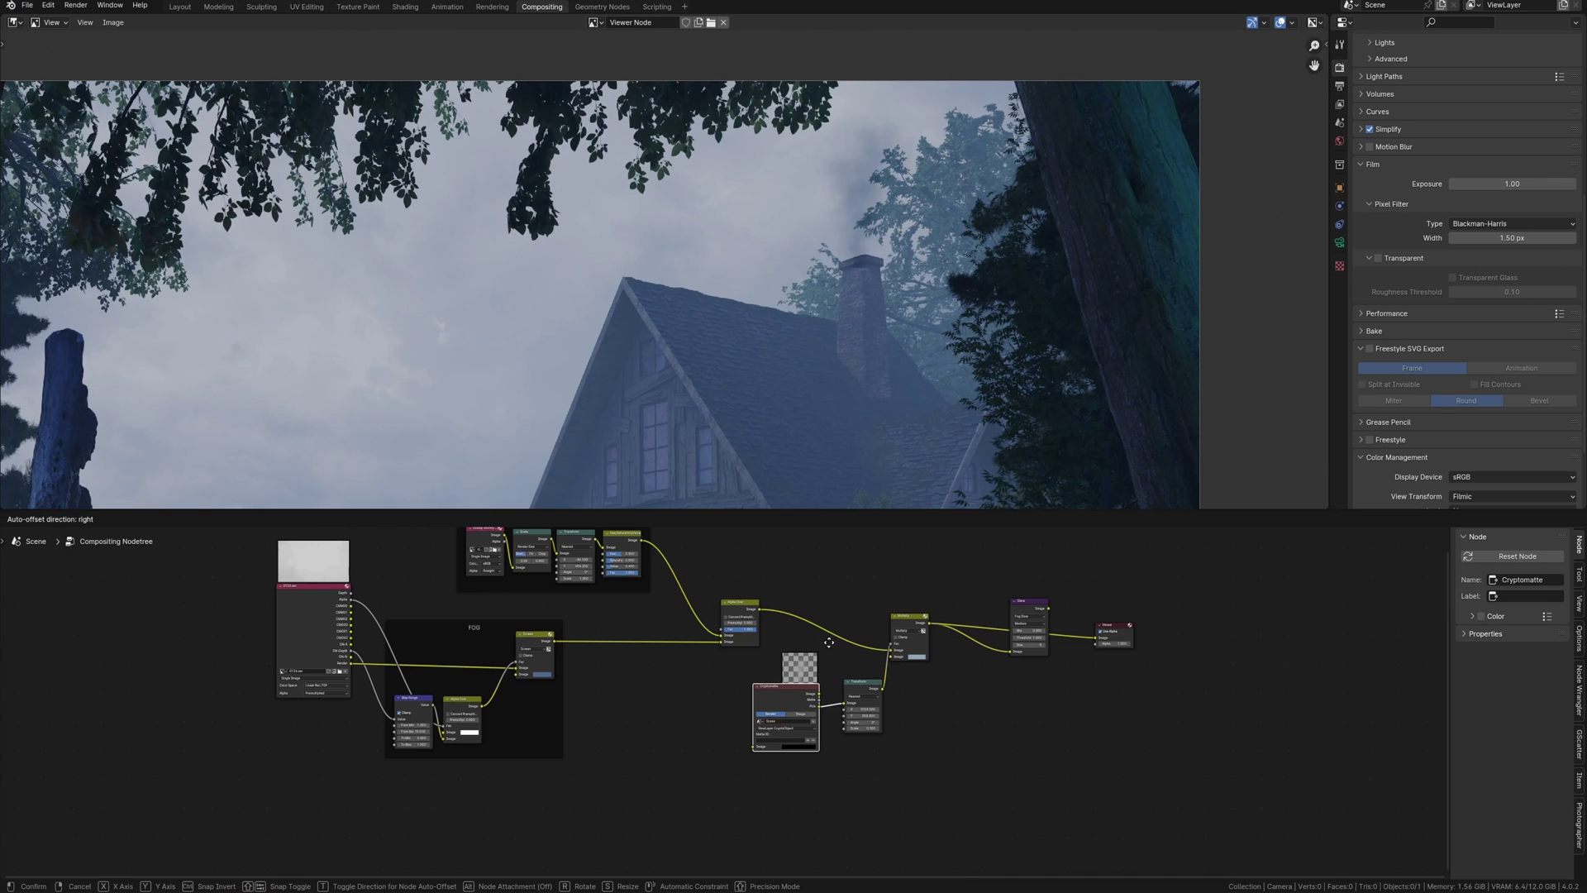
- Arrange the smoke and Cryptomatte nodes and set Cryptomatte to read the 0124.exr image
drag(690, 729, 793, 723)
drag(882, 597, 654, 627)
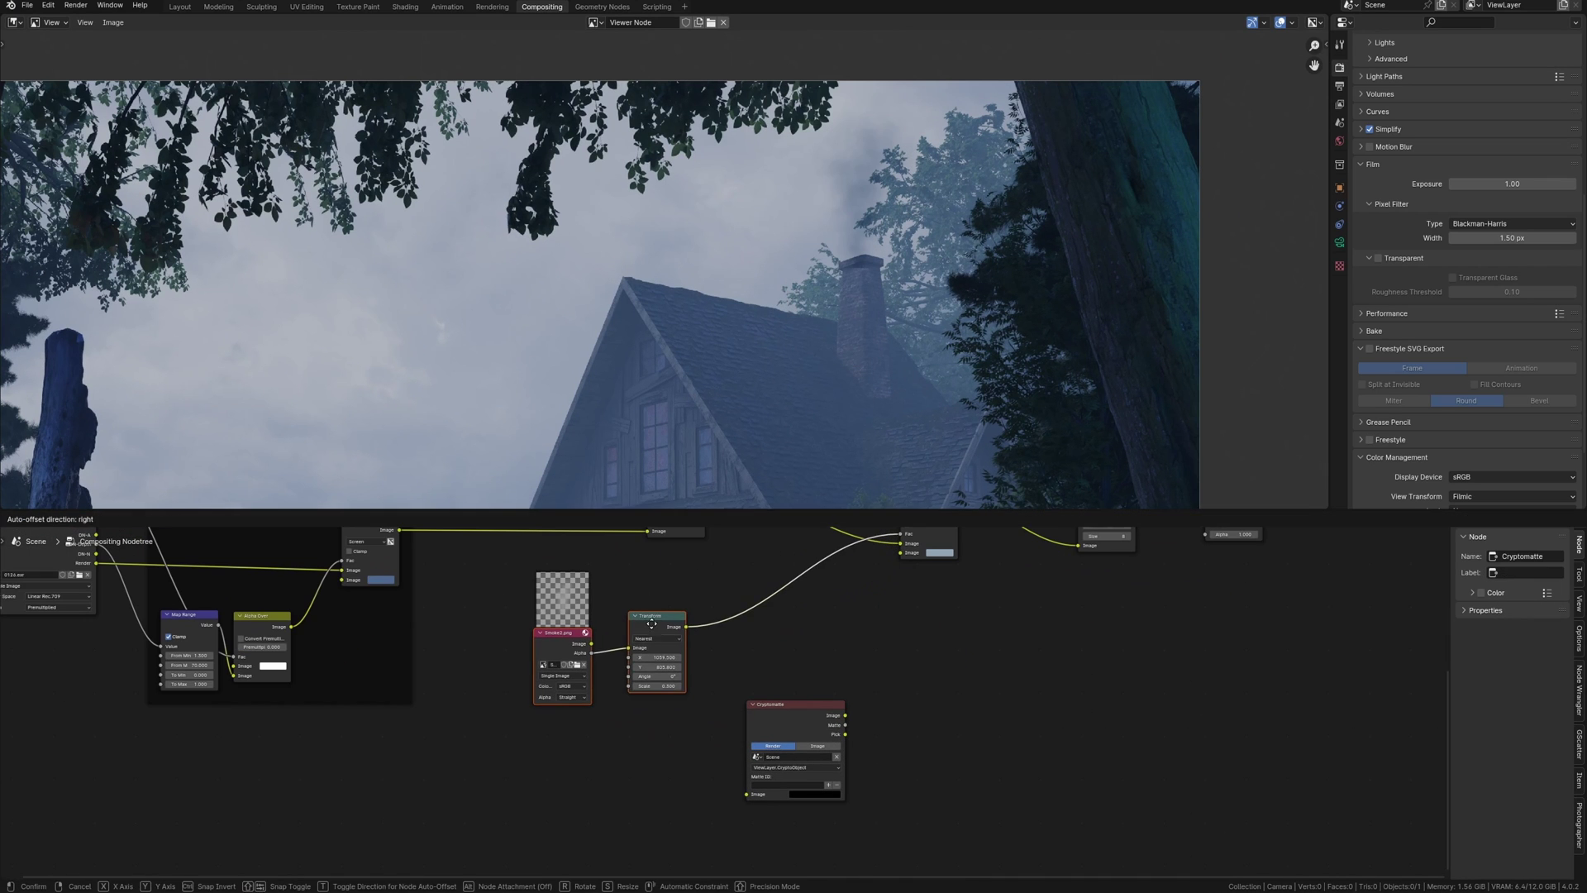
middle_drag(669, 712, 758, 703)
drag(879, 733, 680, 753)
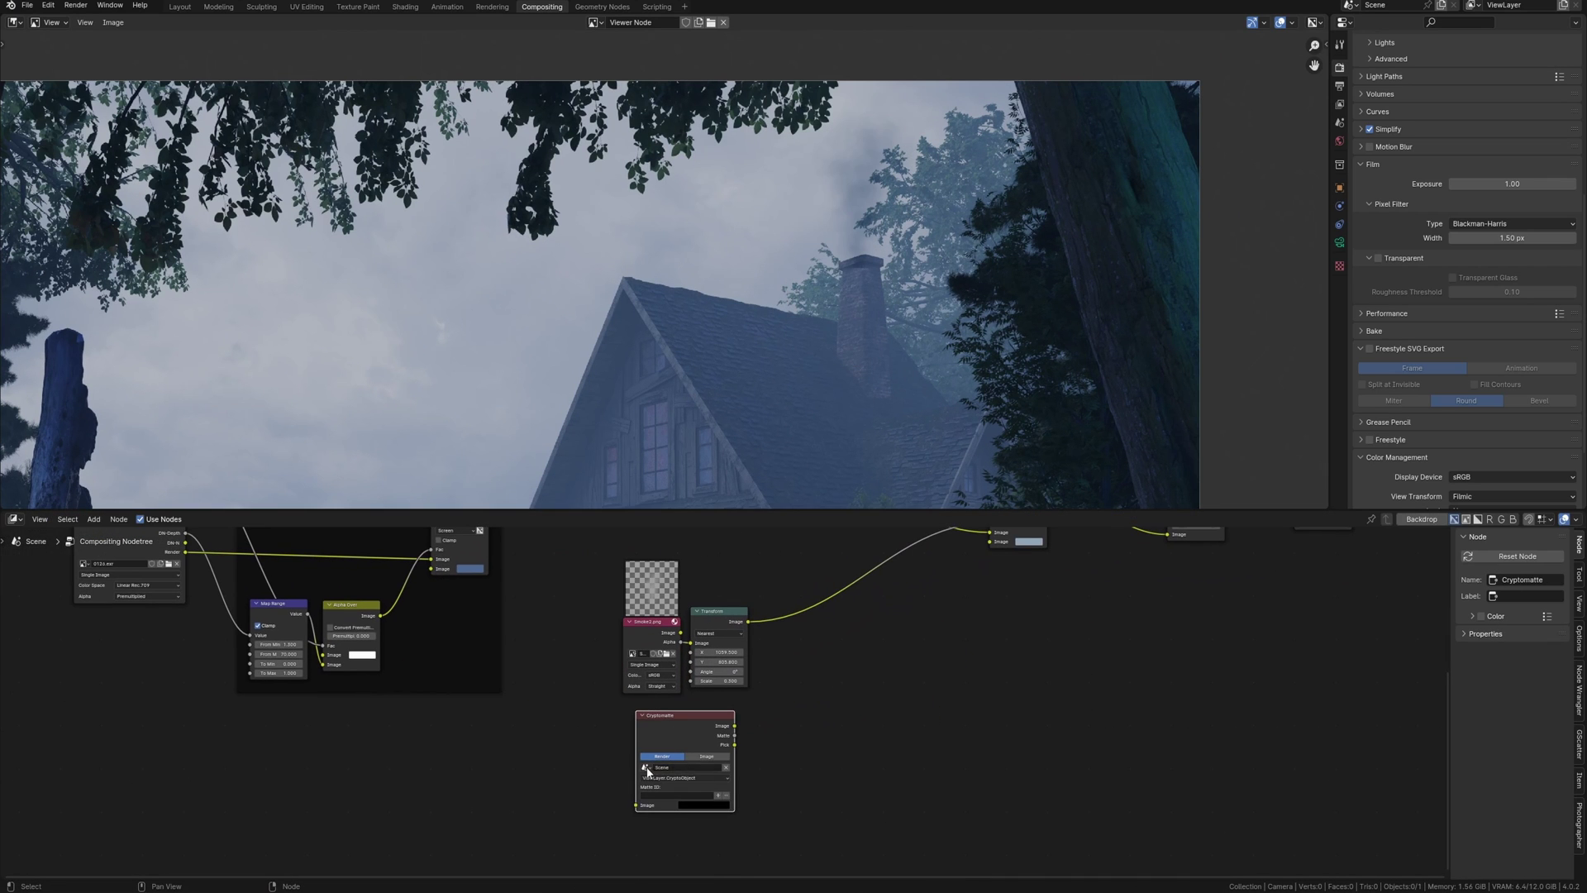
click(706, 755)
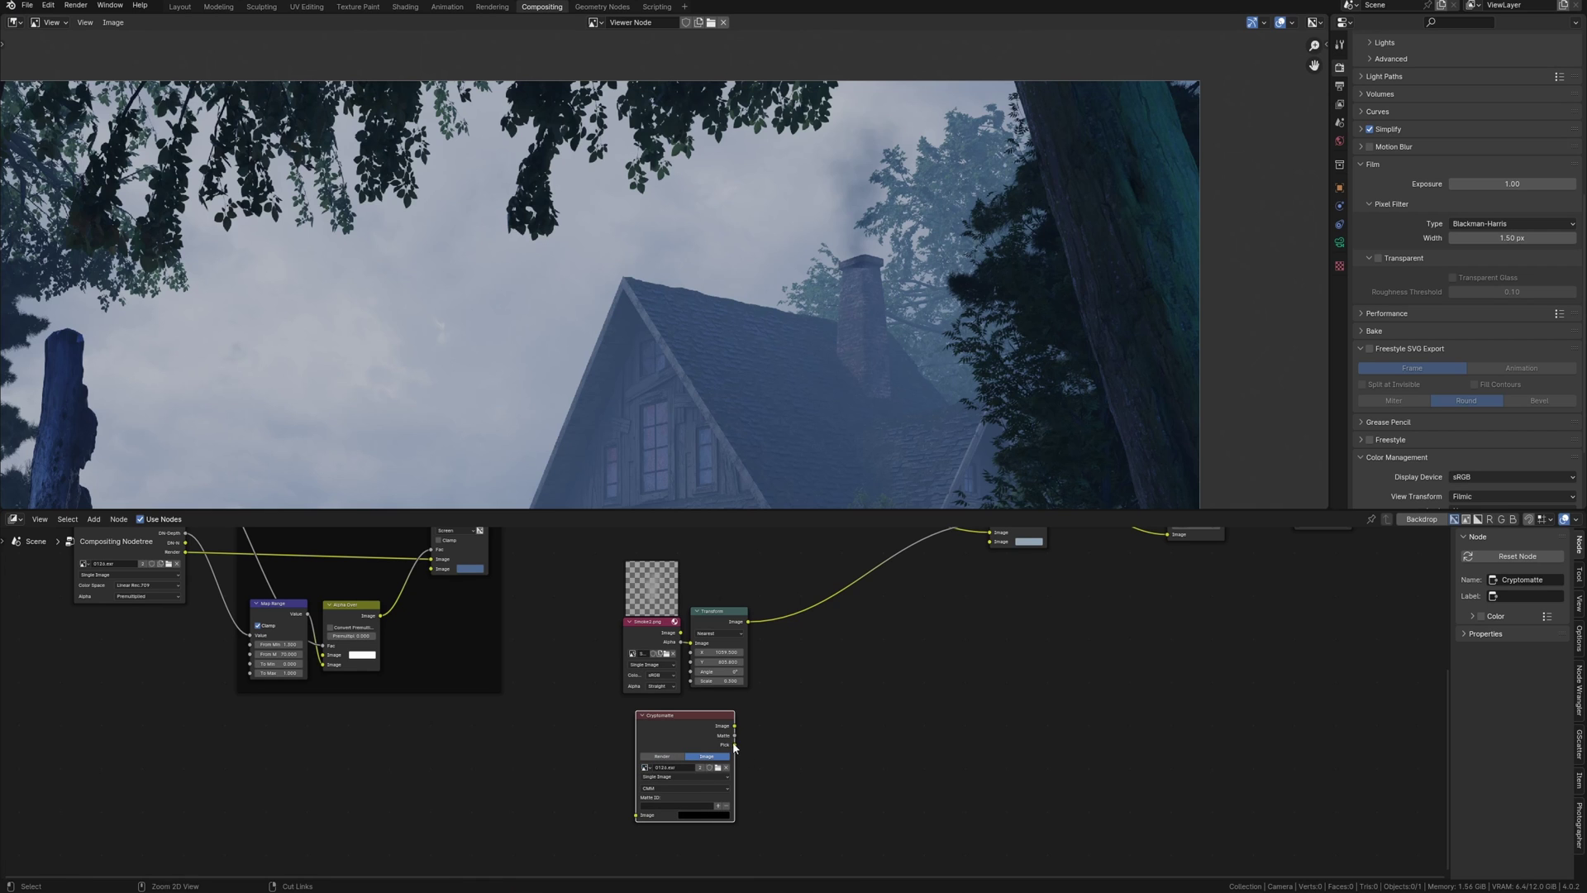
drag(735, 744, 1168, 535)
- Pick Material.012 as the chimney matte and preview it in the viewer
click(716, 804)
click(893, 316)
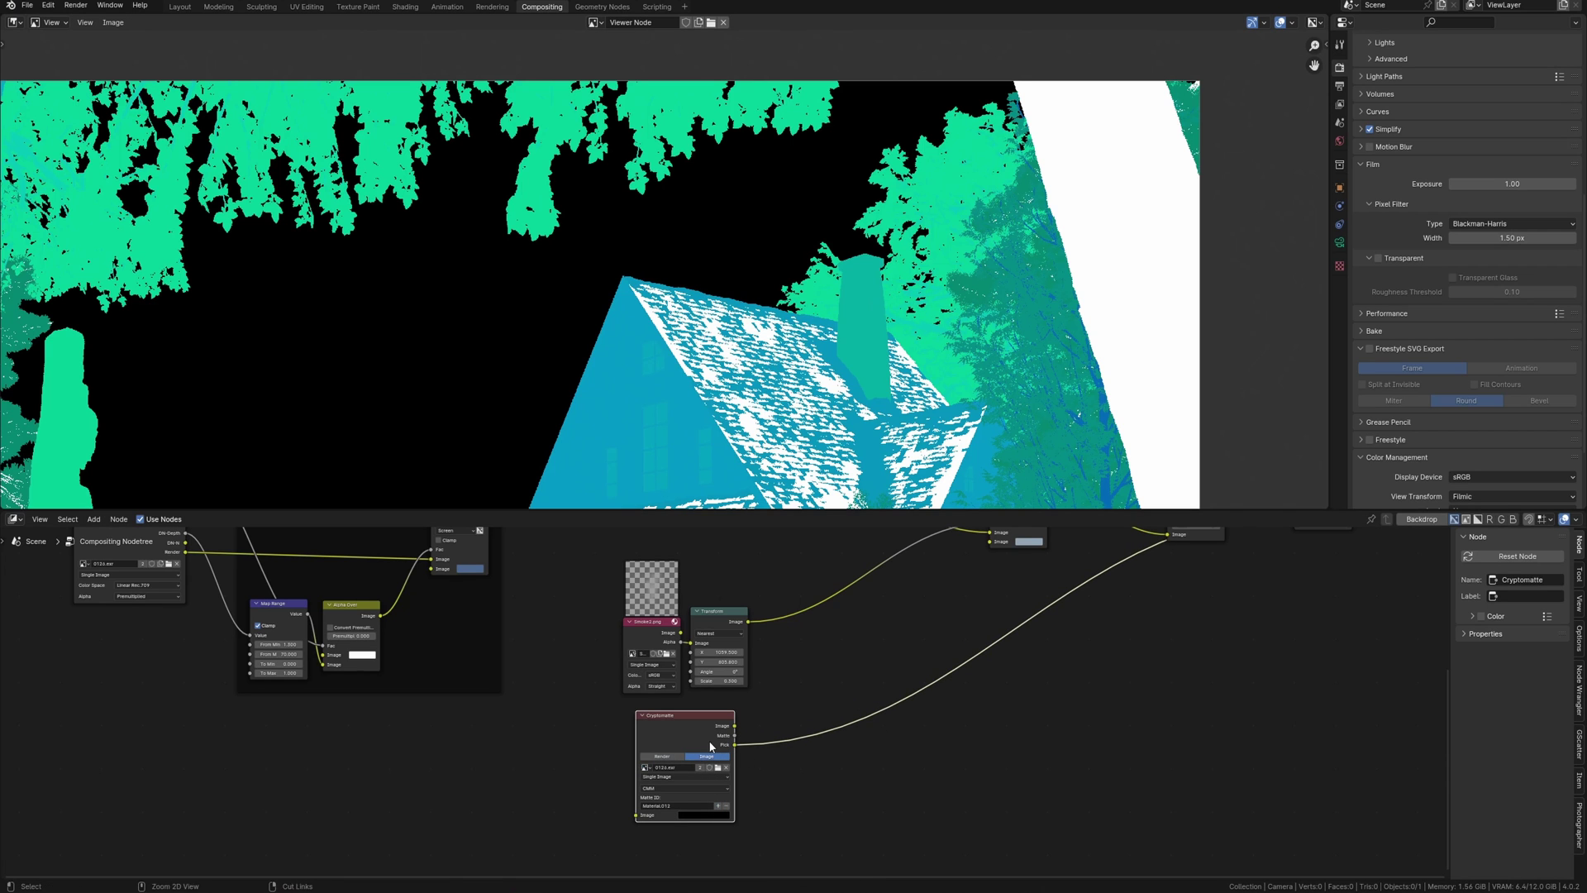
ctrl+shift+click(711, 746)
middle_drag(818, 620, 763, 699)
- Insert a Mix node after the smoke transform, using the chimney matte as factor and black colour
ctrl+shift+click(1100, 556)
drag(932, 604, 793, 664)
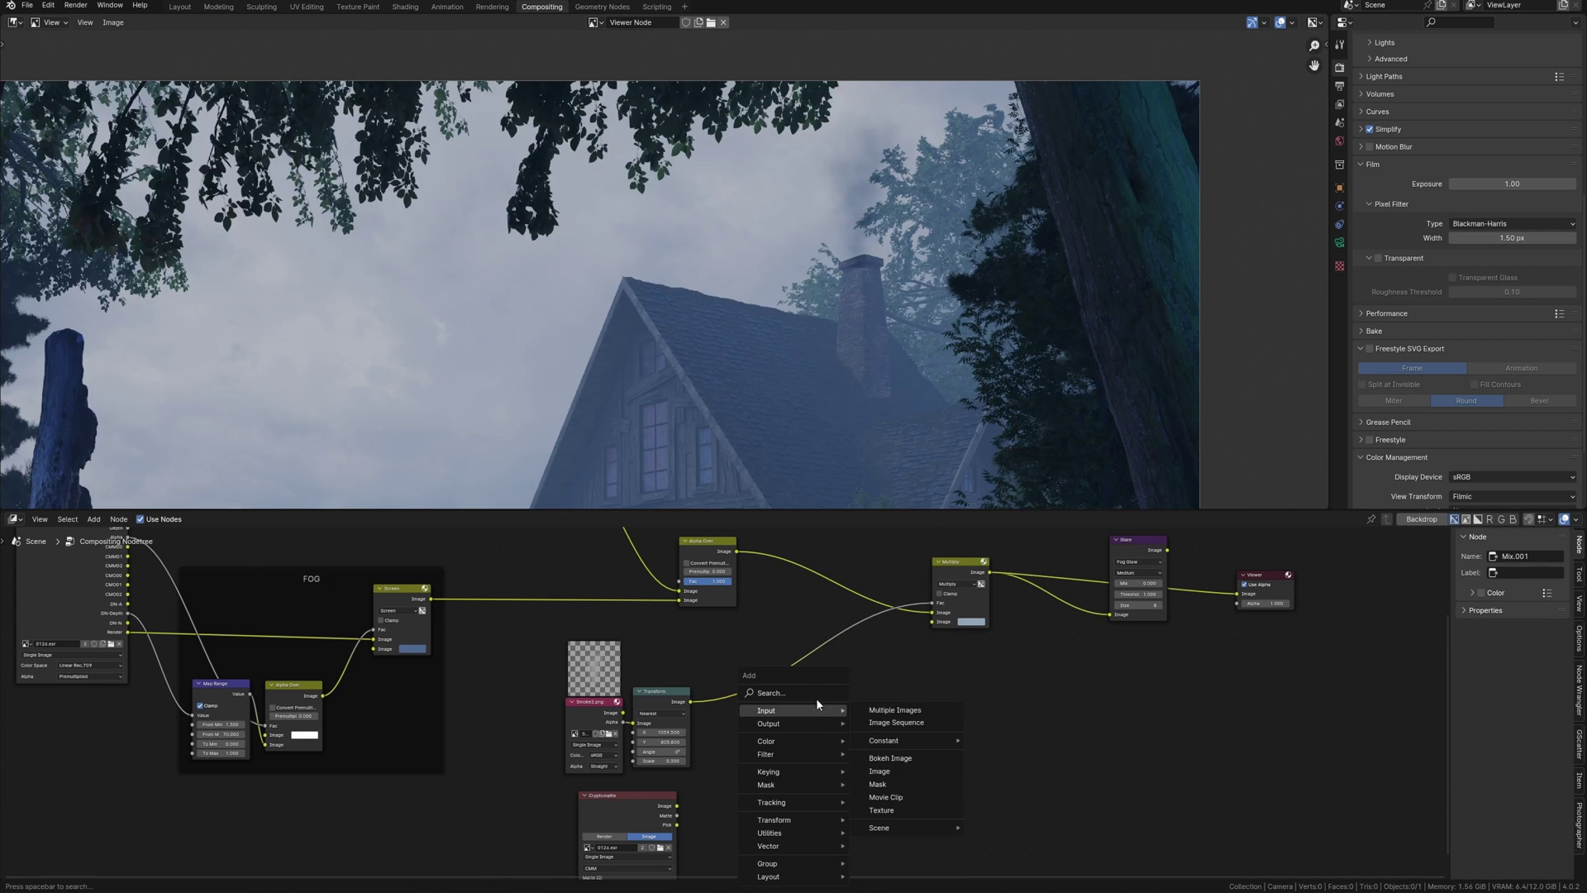
text(mix)
key(Return)
click(763, 716)
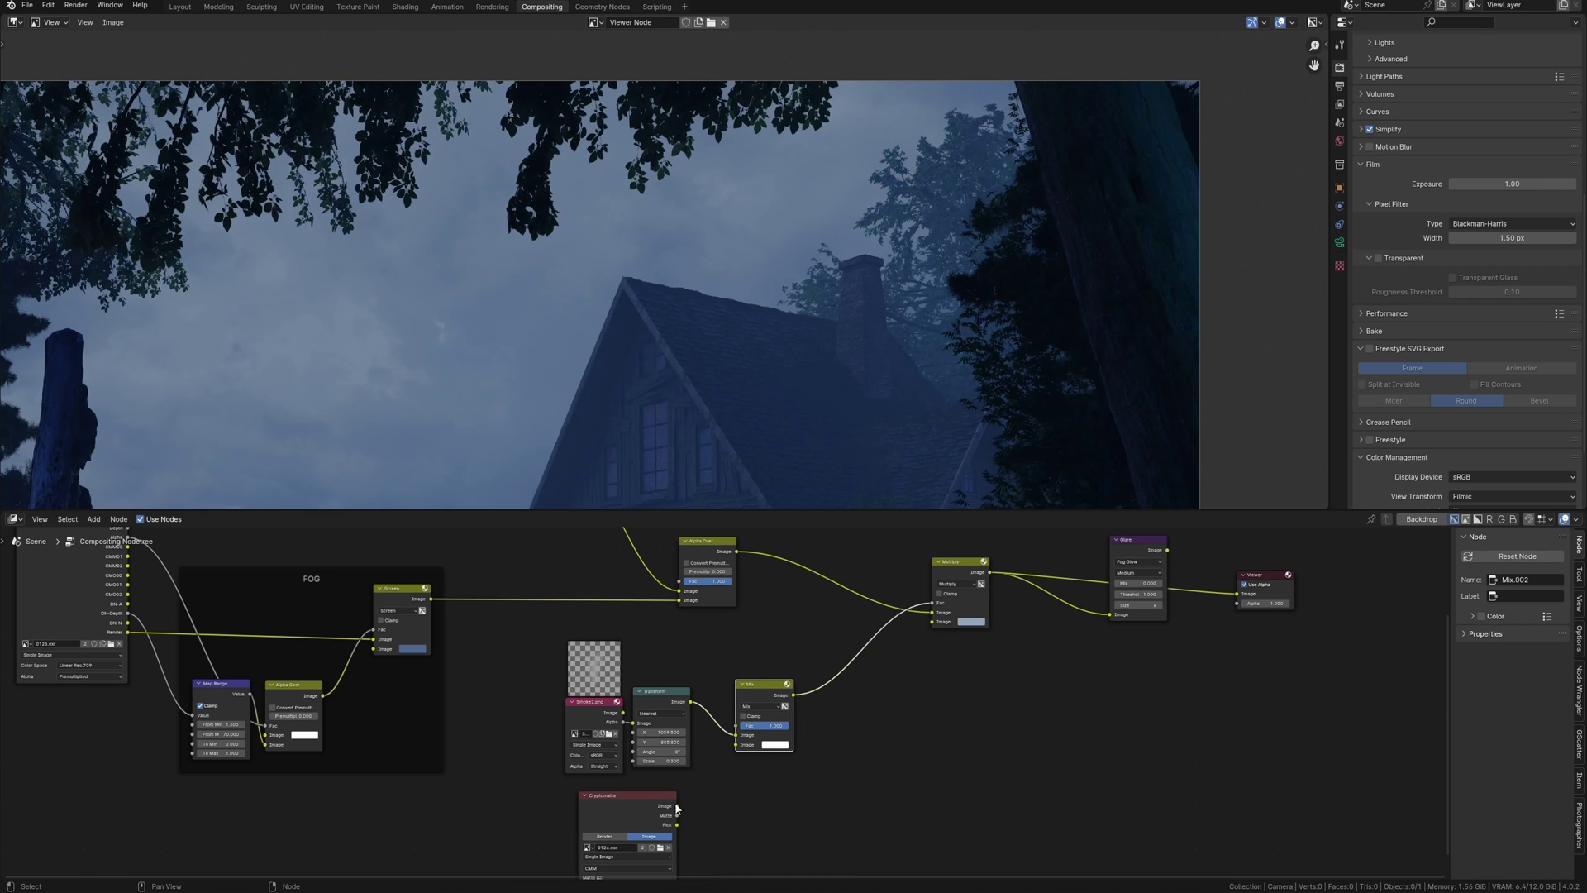
drag(678, 814, 738, 726)
click(777, 744)
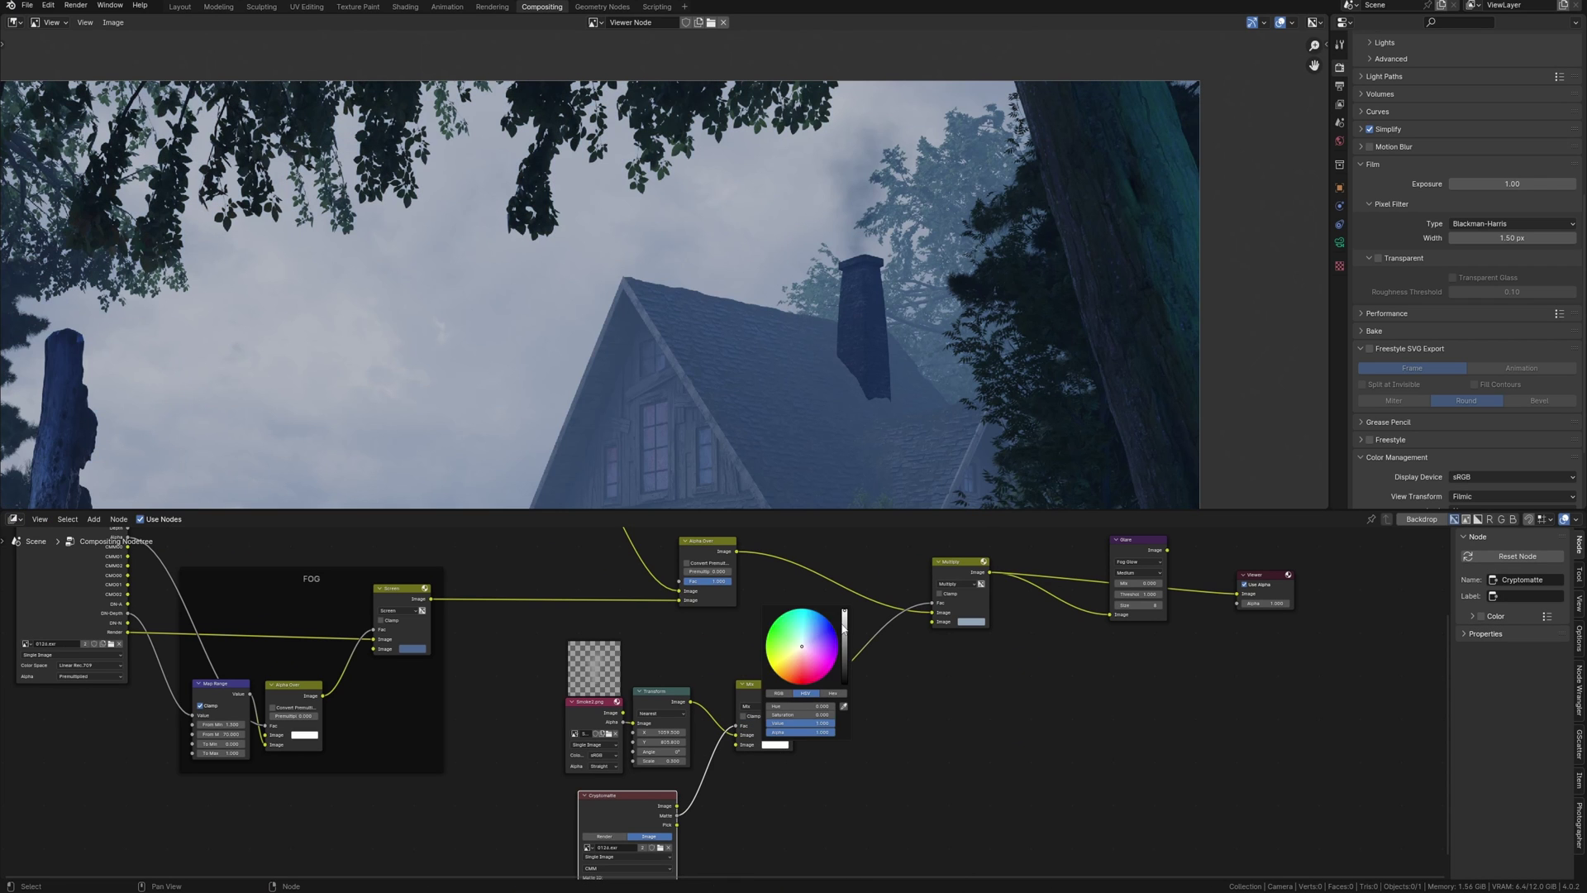
drag(843, 615, 844, 682)
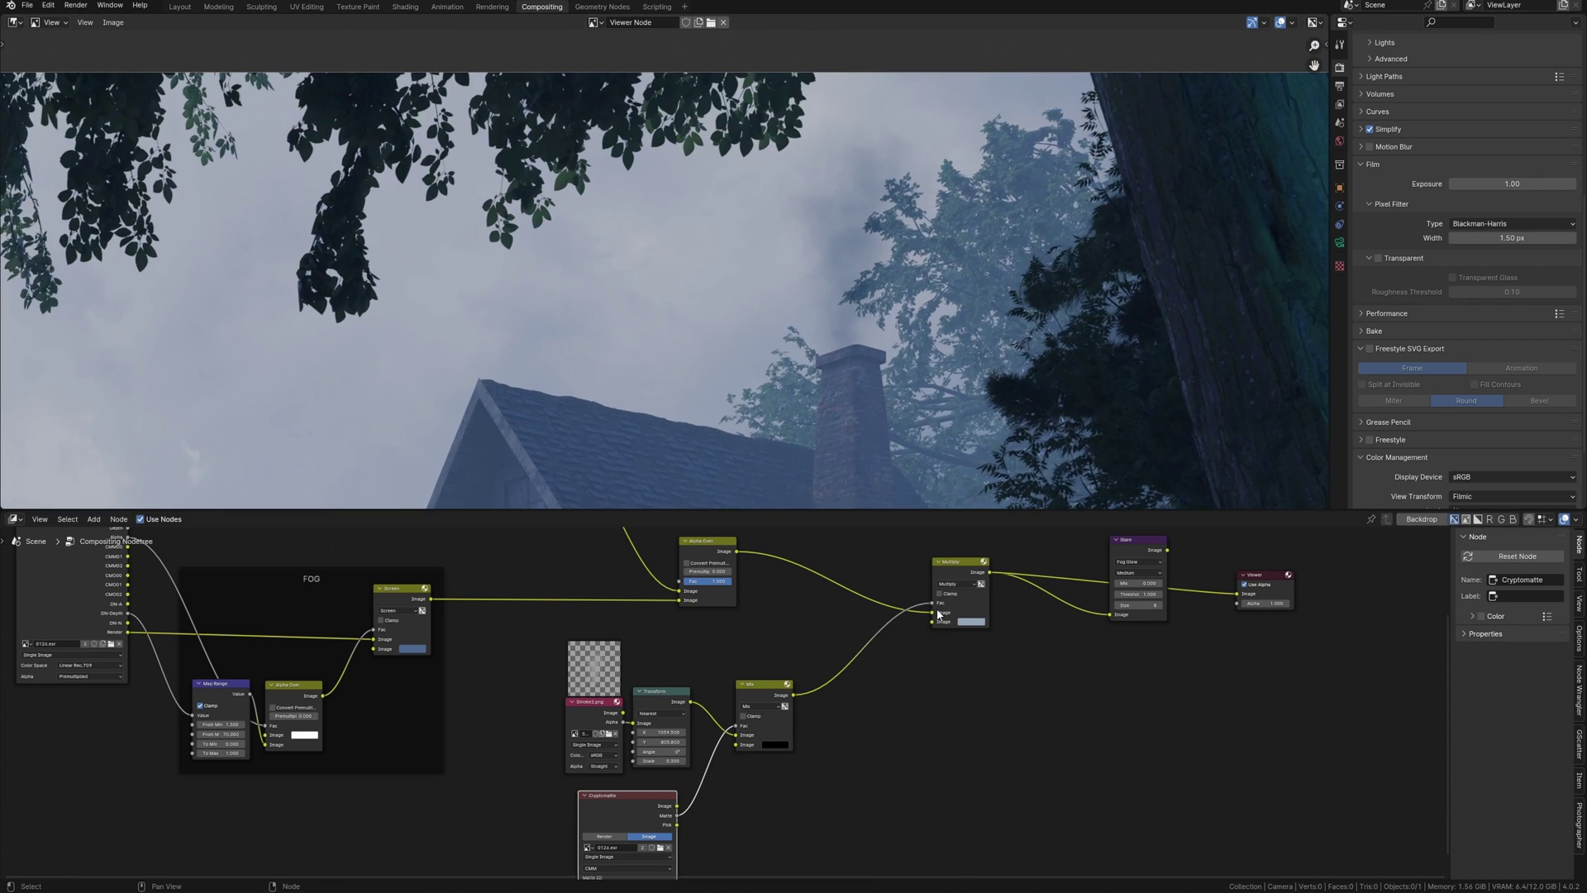
- Switch the smoke blend from Multiply to Mix and darken its colour almost to black
mouse_move(940, 612)
ctrl+middle_down()
mouse_move(843, 719)
mouse_move(542, 828)
ctrl+middle_up()
click(962, 645)
drag(1067, 502, 1067, 515)
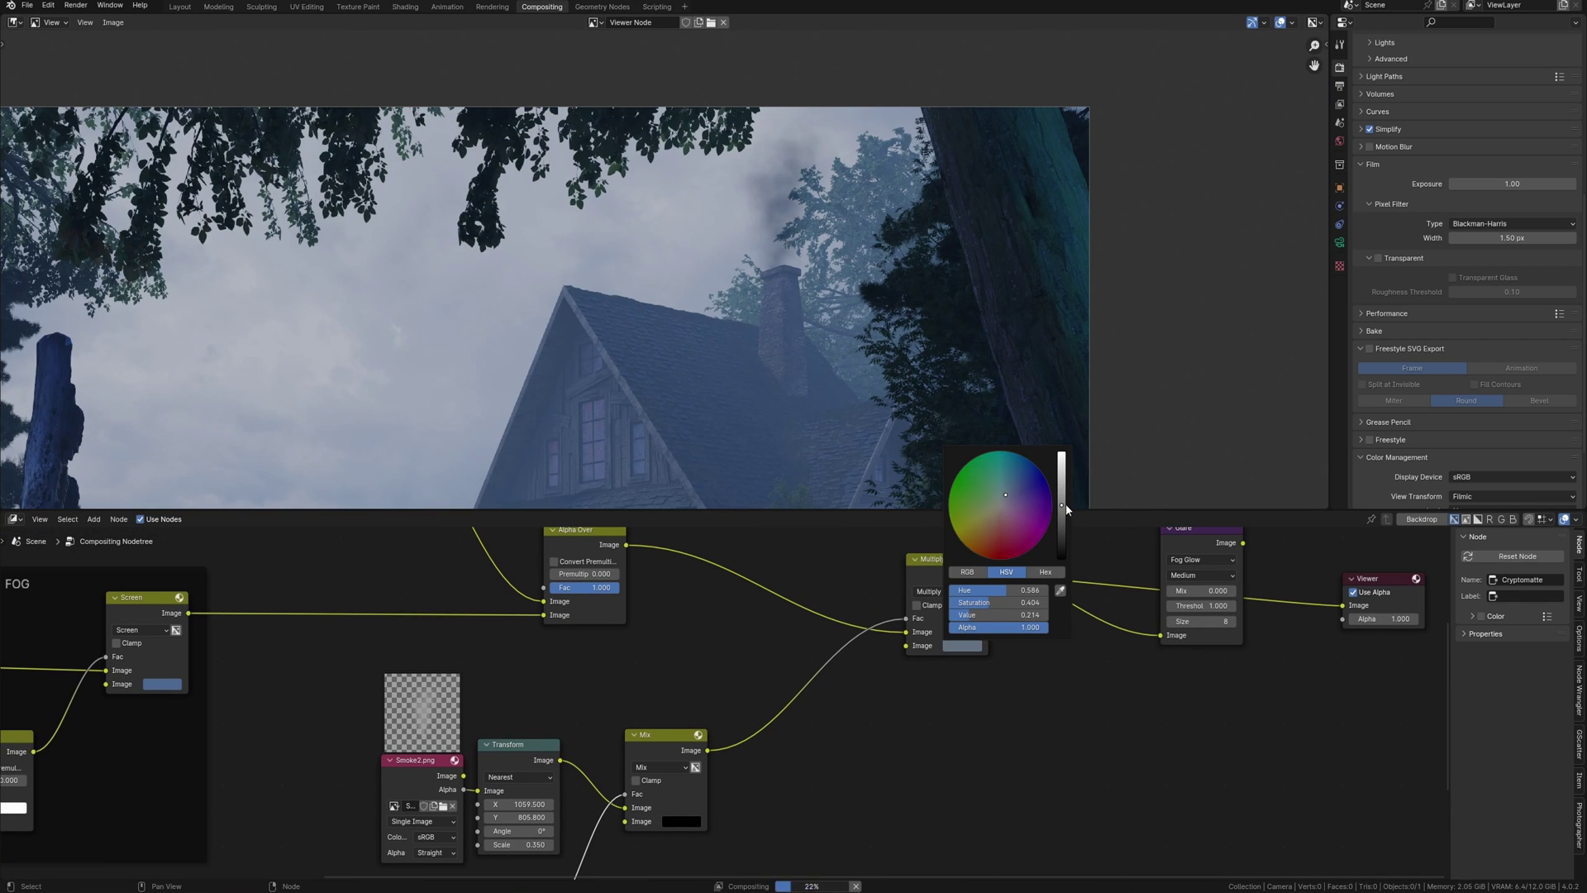
click(1064, 523)
ctrl+middle_drag(868, 411, 923, 393)
scroll(922, 393, up, 2)
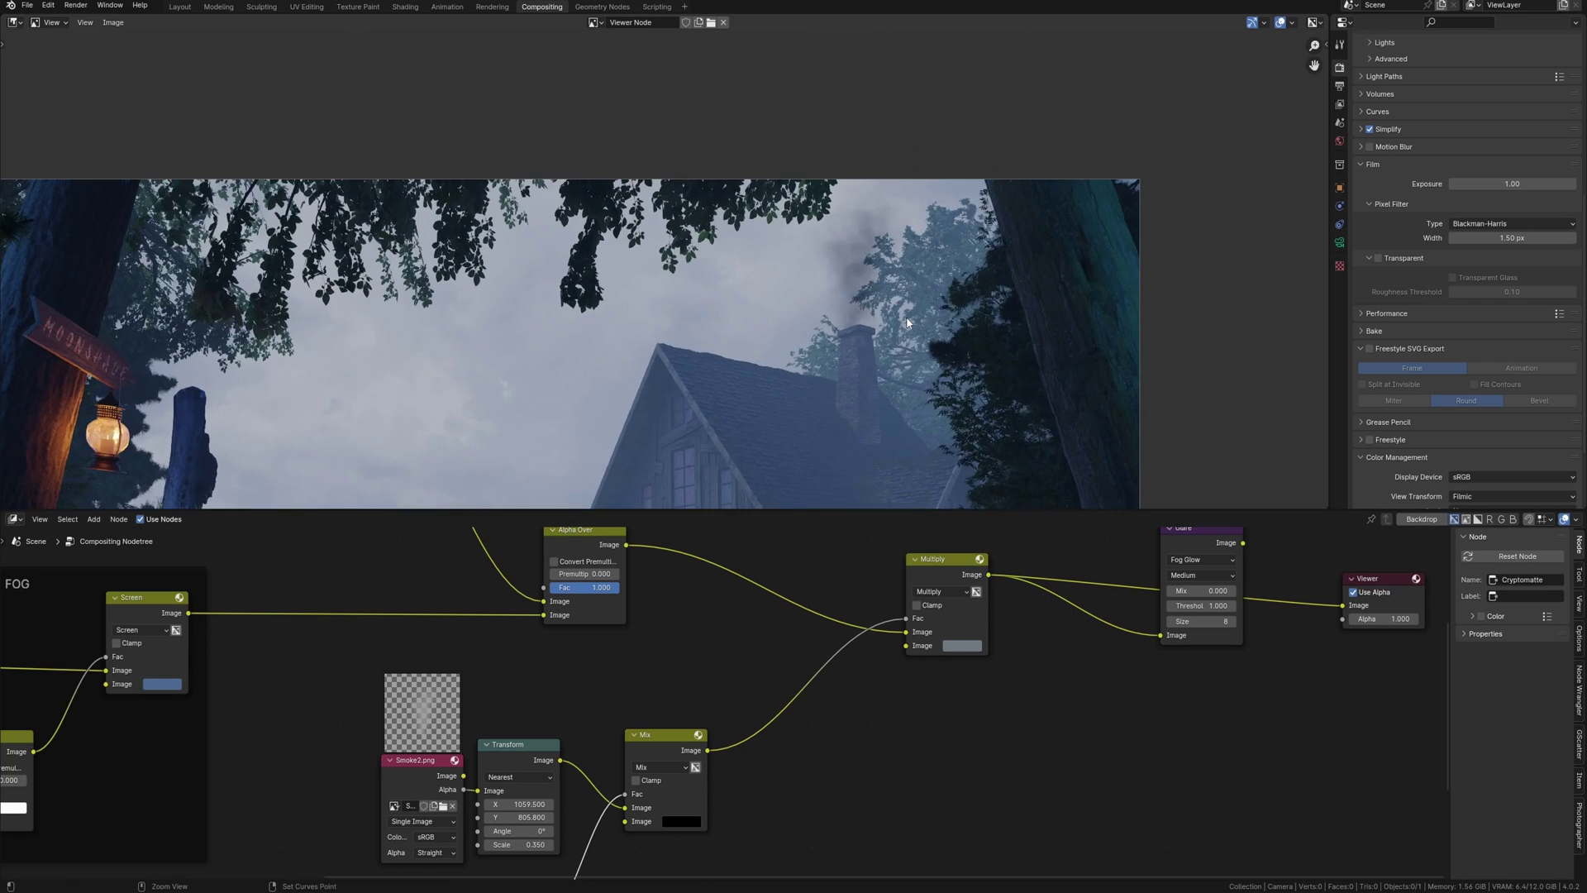
click(945, 592)
click(947, 287)
scroll(998, 493, up, 2)
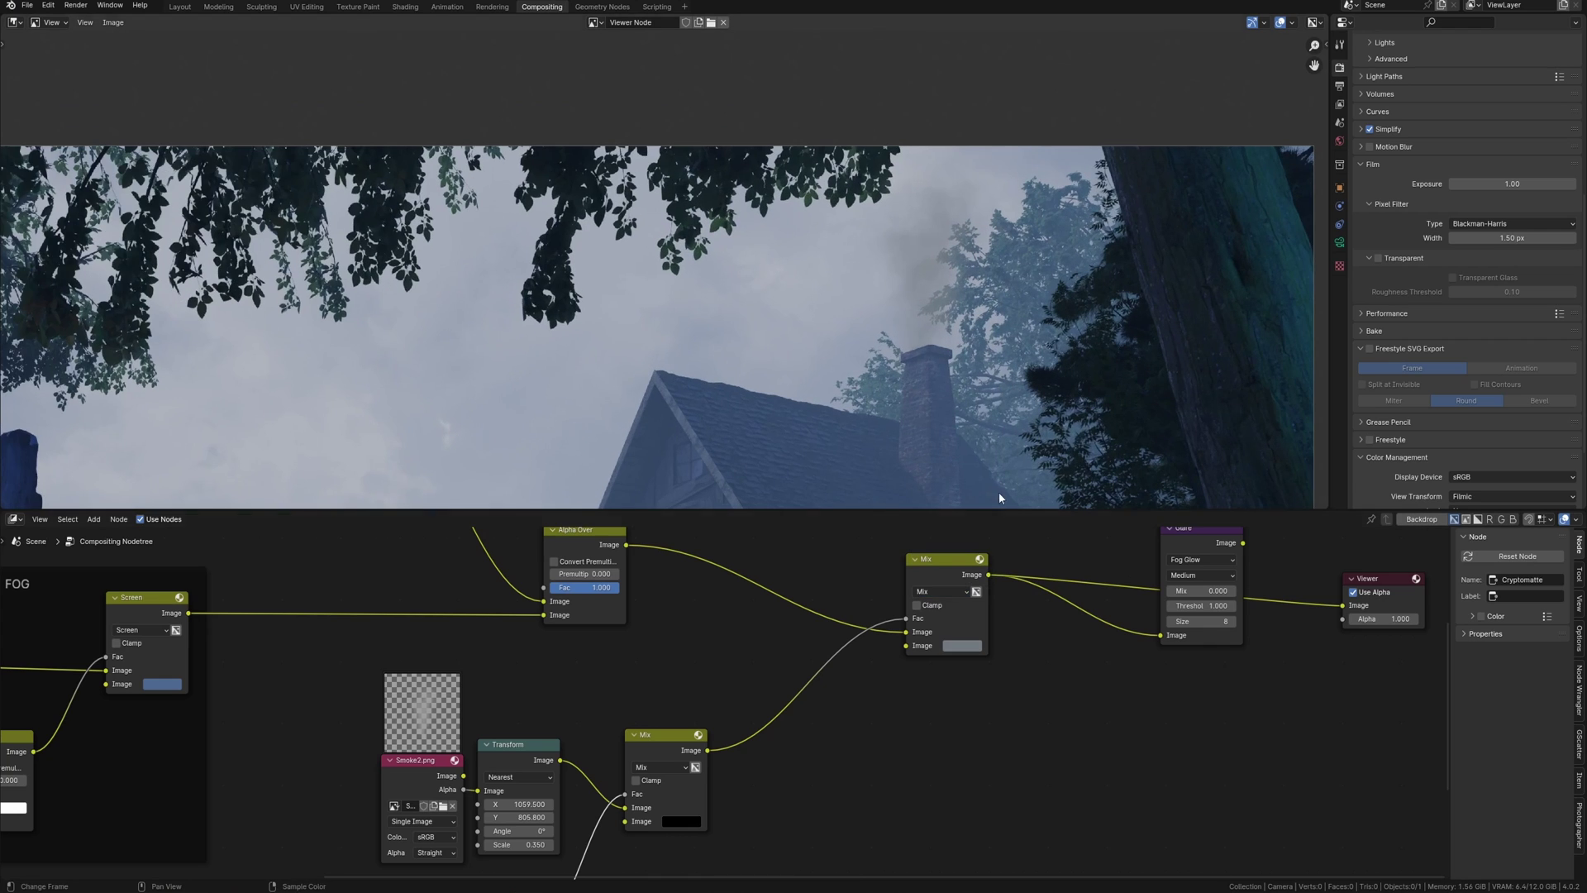
click(957, 646)
drag(1056, 517, 1030, 520)
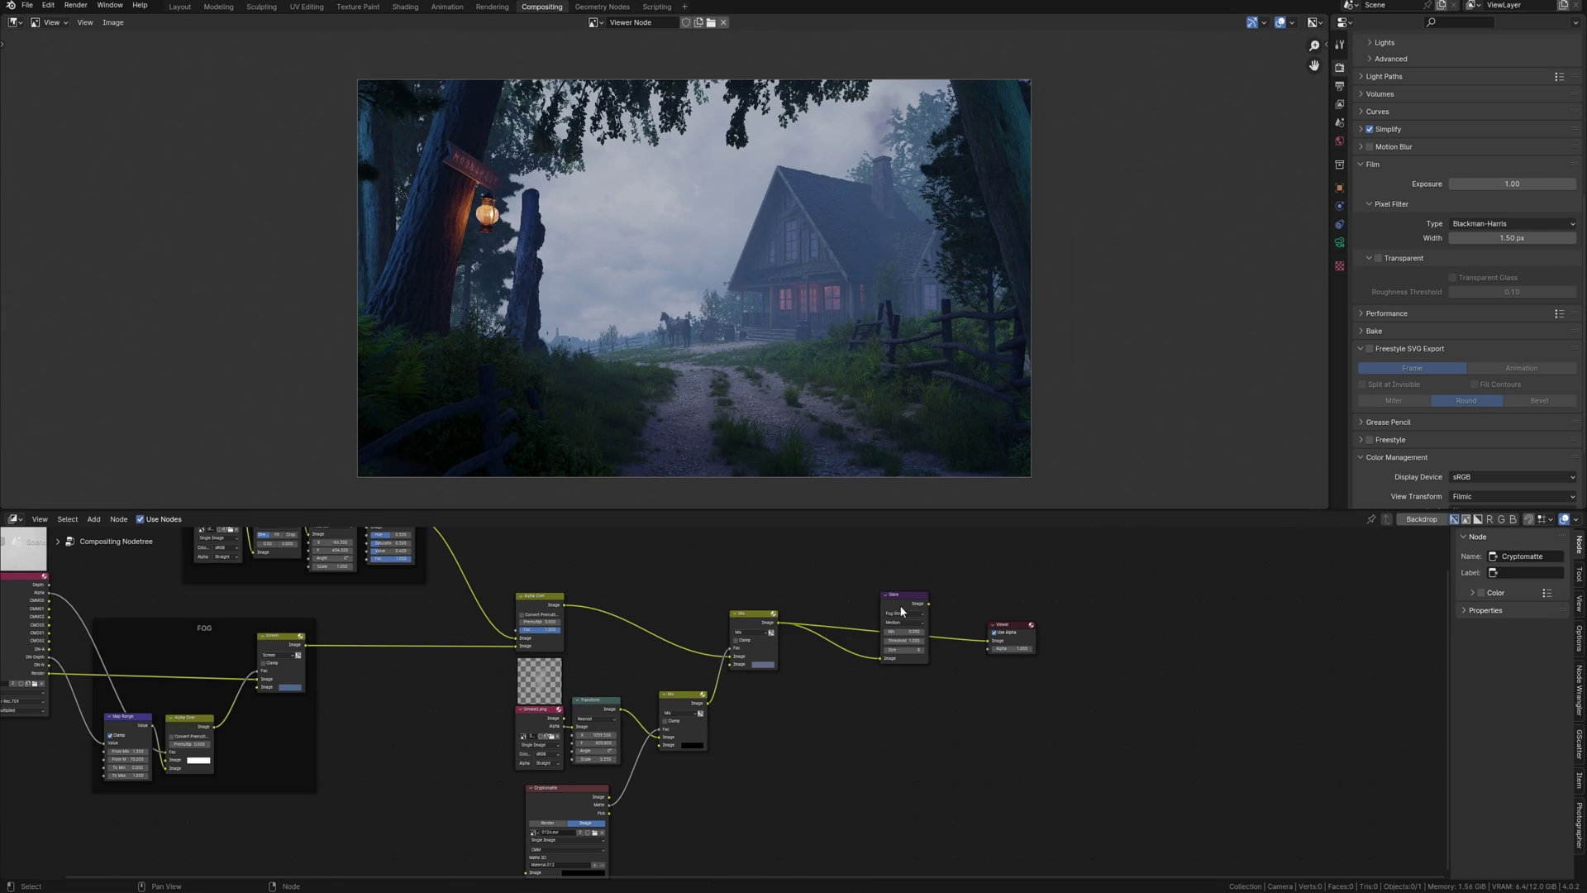
- Insert a Color Balance node between Mix and Glare and pull its Lift away from blue
click(942, 658)
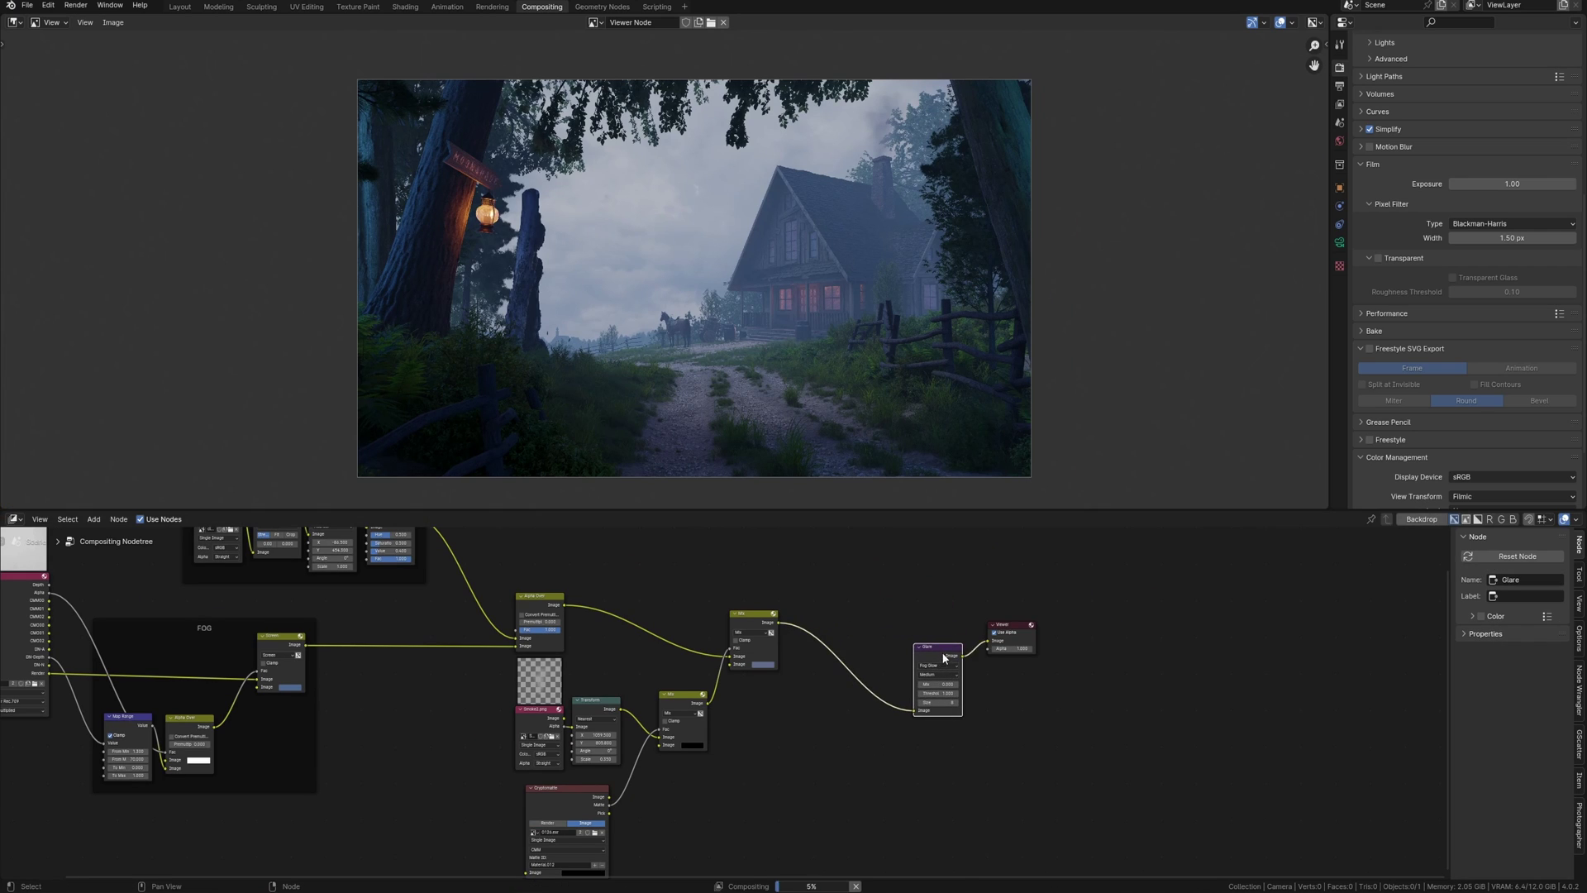
drag(931, 593, 1042, 578)
key(shift+a)
text(c)
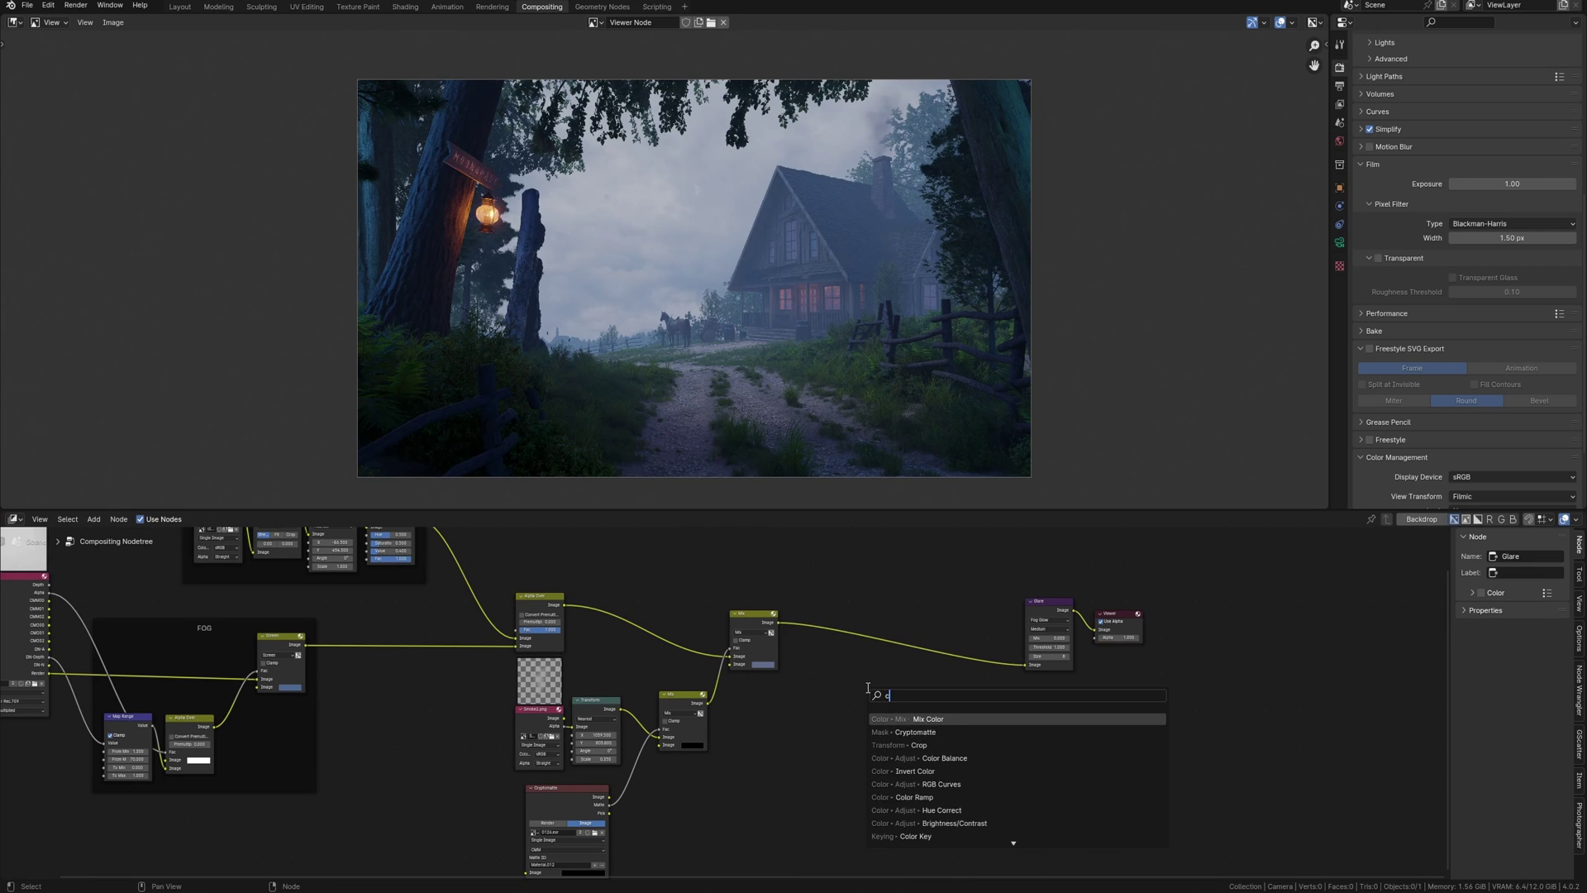
key(Down)
key(Down)
key(Down)
key(Return)
click(894, 687)
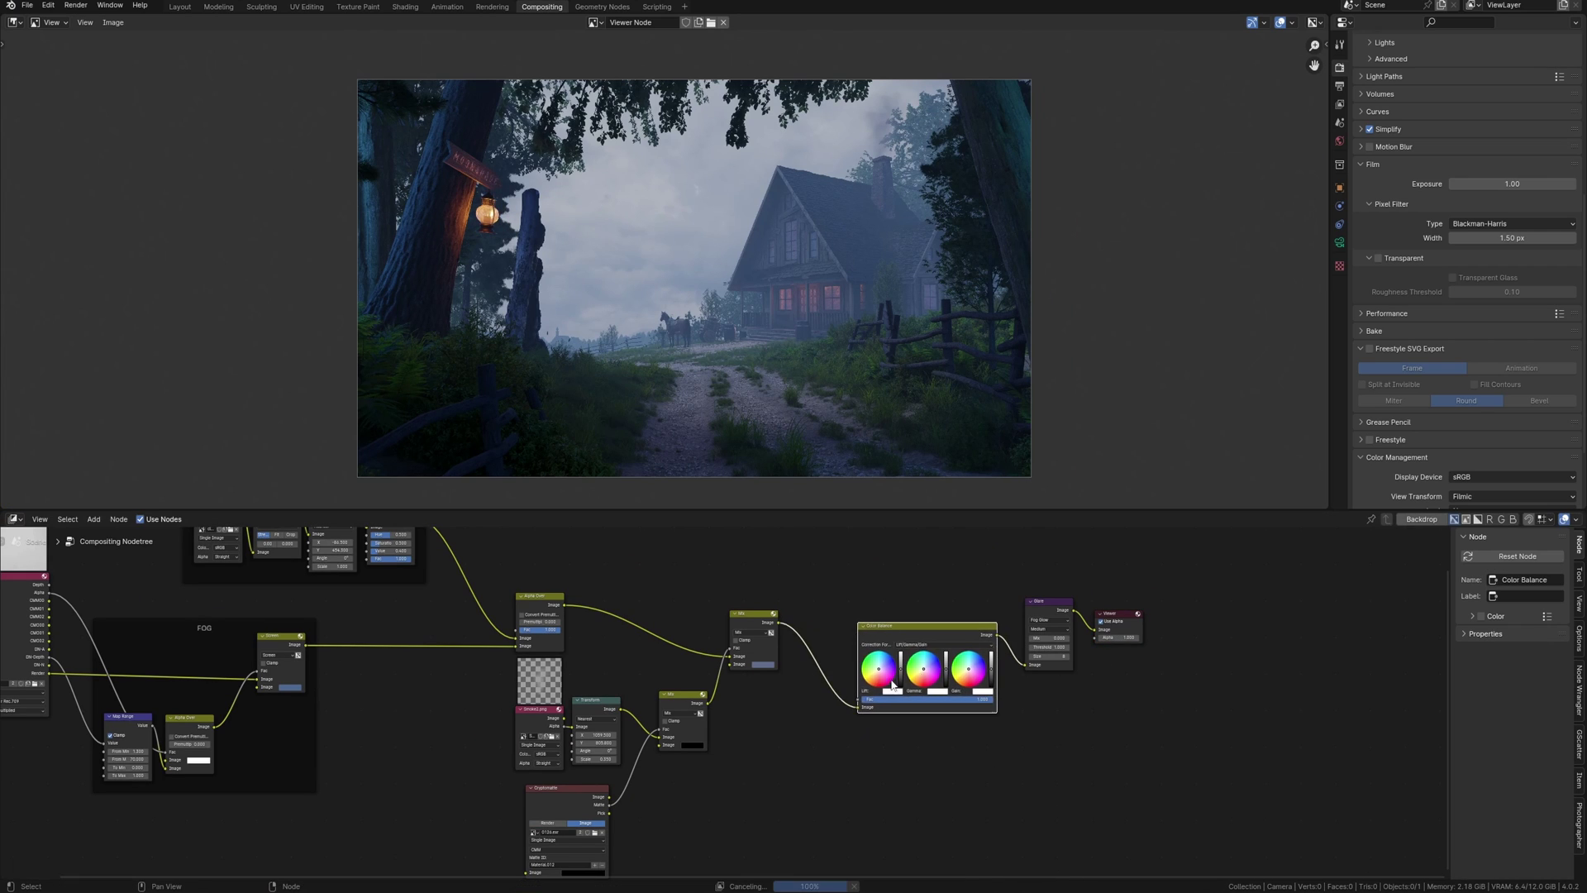
scroll(893, 688, up, 3)
middle_drag(982, 651, 777, 665)
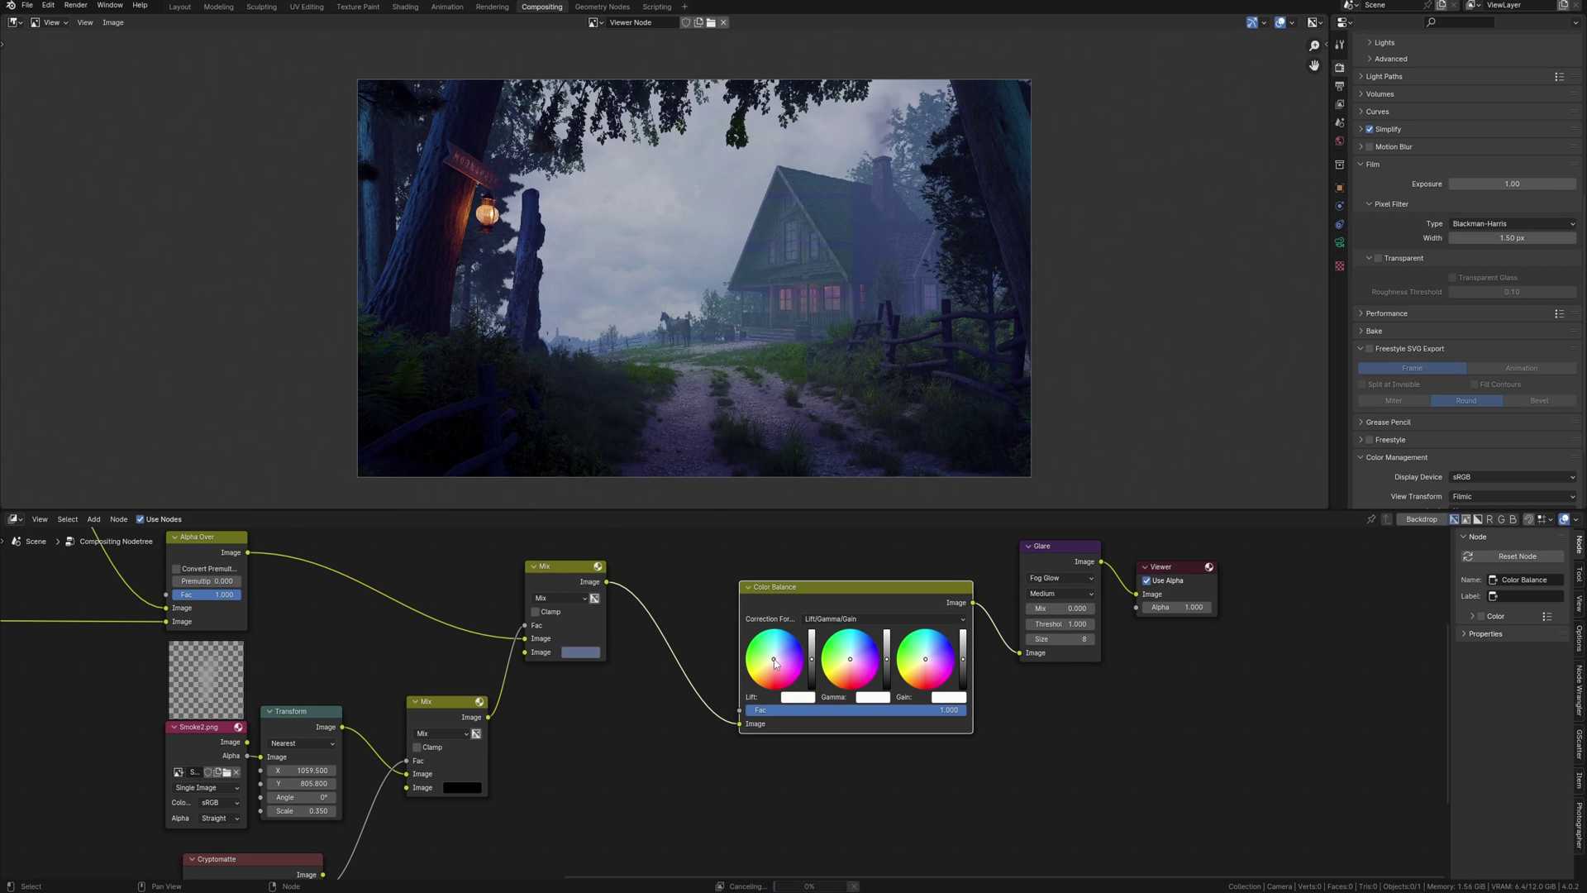
drag(774, 663, 776, 663)
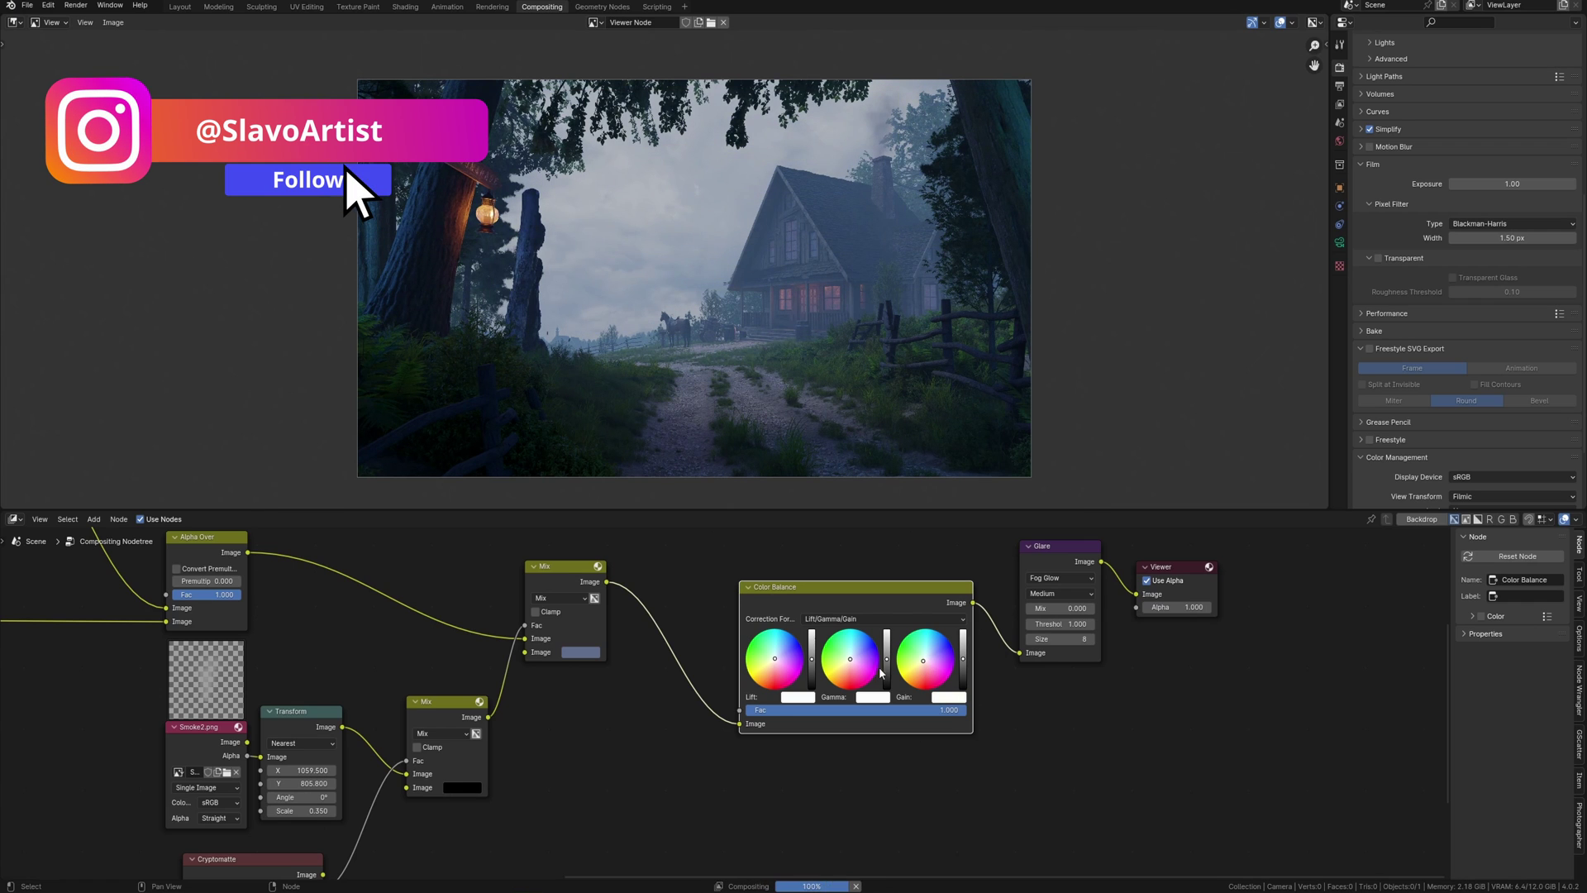
- Brighten the Color Balance midtones slightly via Gamma, then frame all nodes and reposition Mix.001
drag(881, 670, 887, 659)
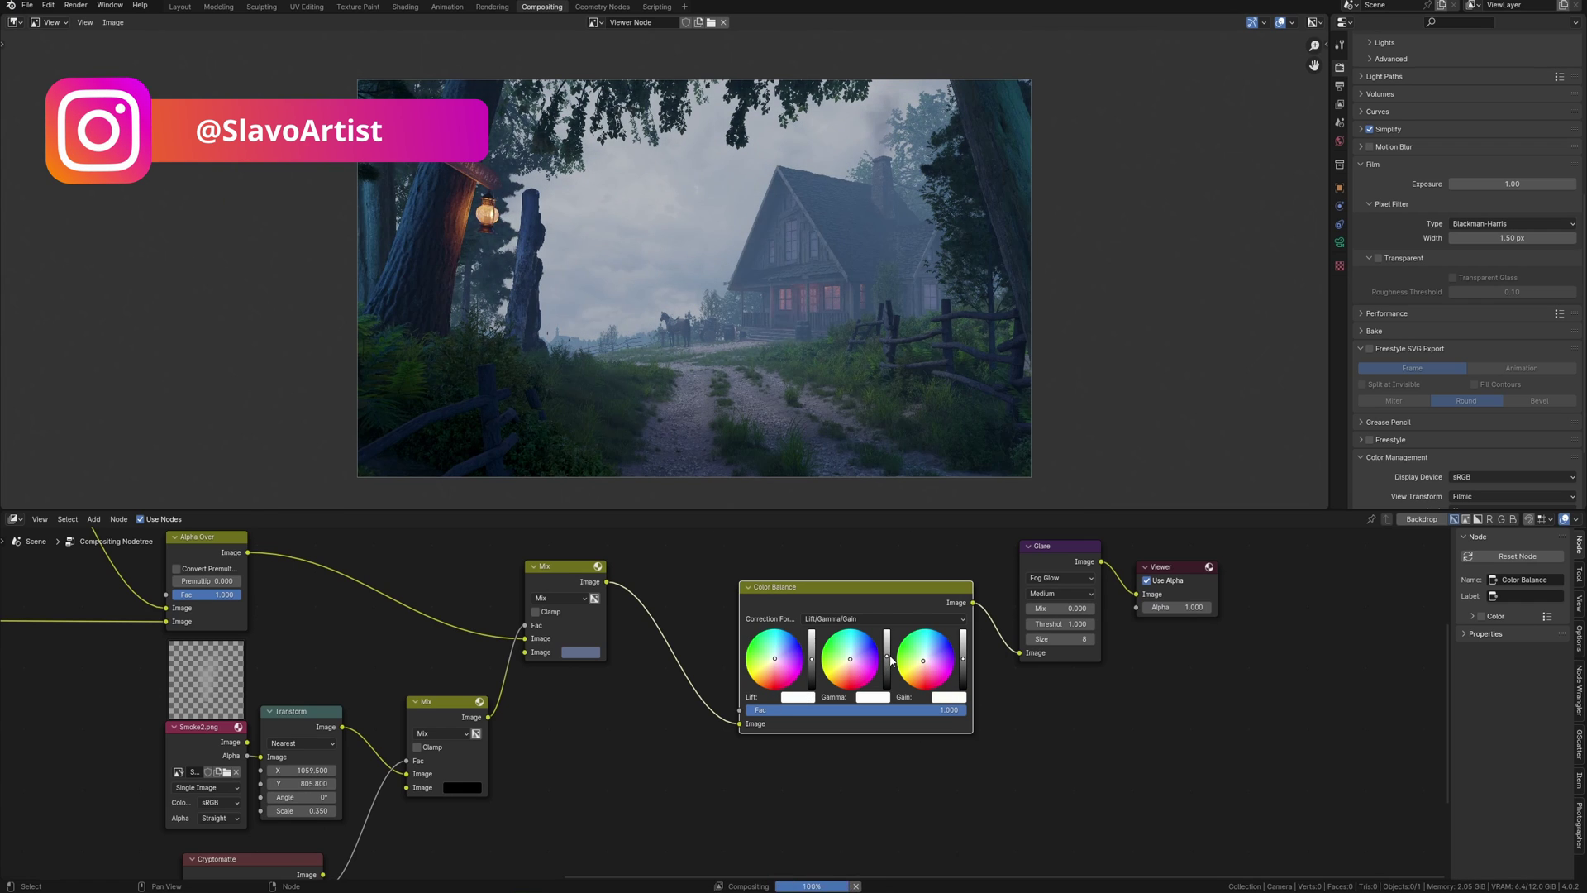
scroll(802, 370, down, 2)
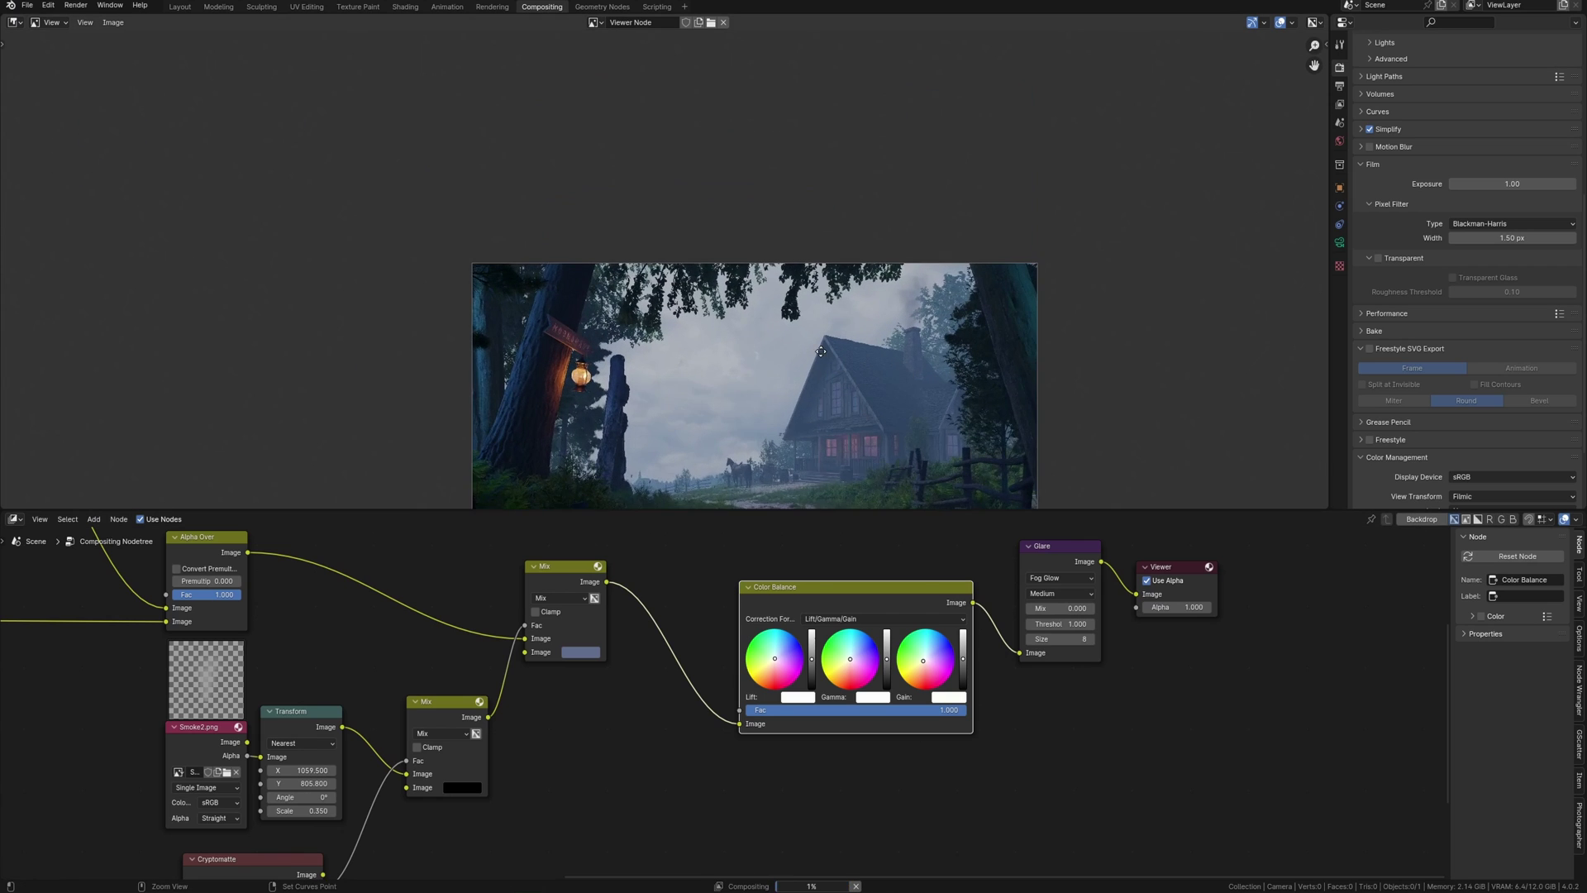
mouse_move(801, 370)
ctrl+middle_down()
mouse_move(769, 327)
mouse_move(914, 401)
ctrl+middle_up()
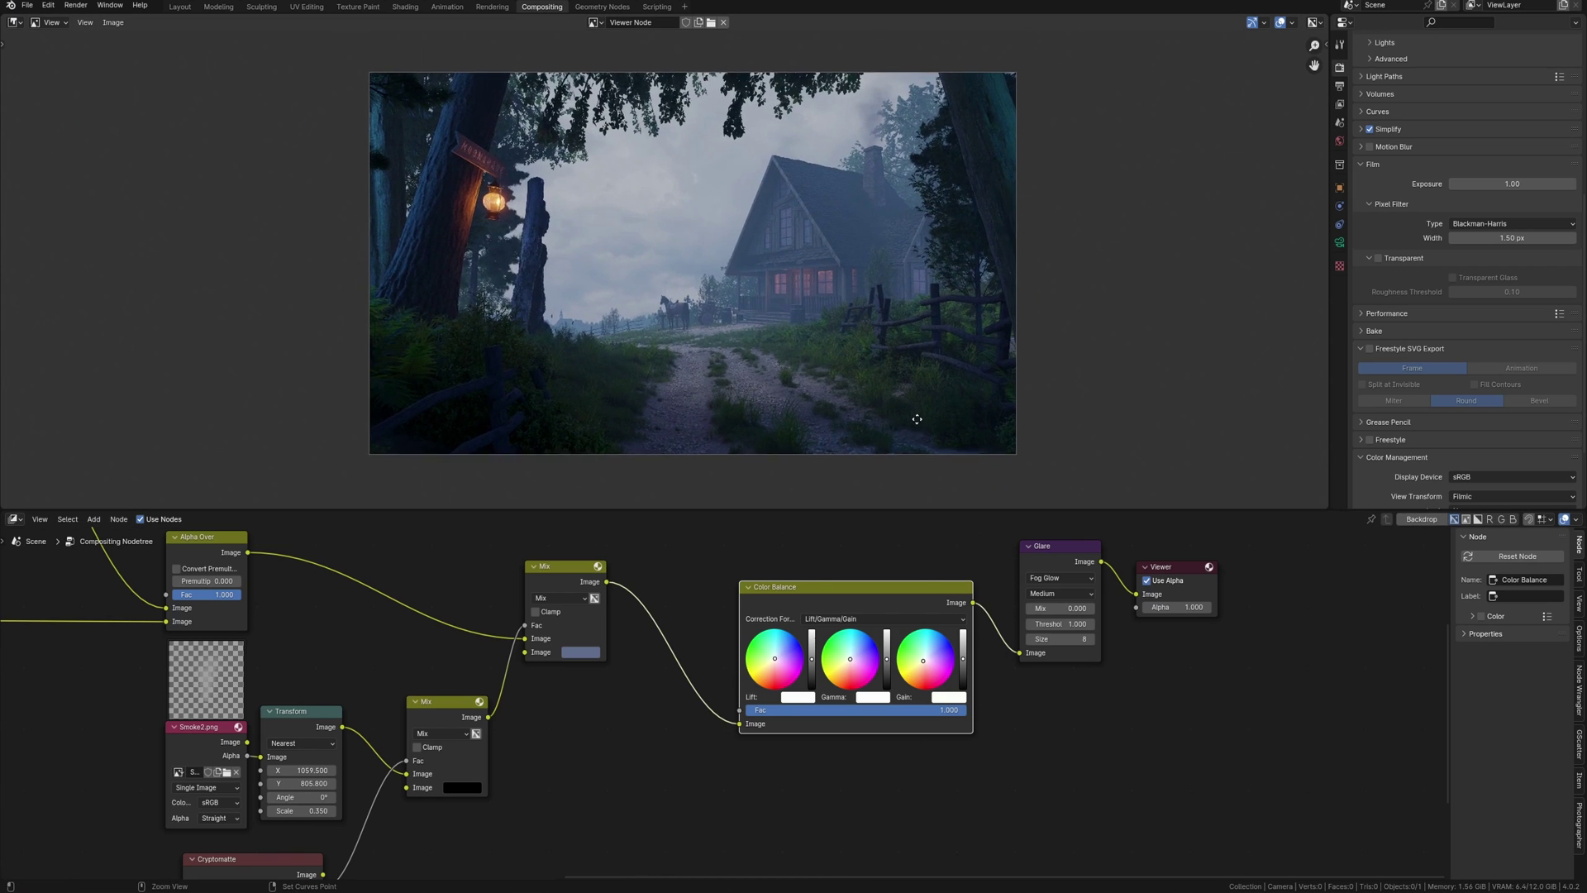
key(Home)
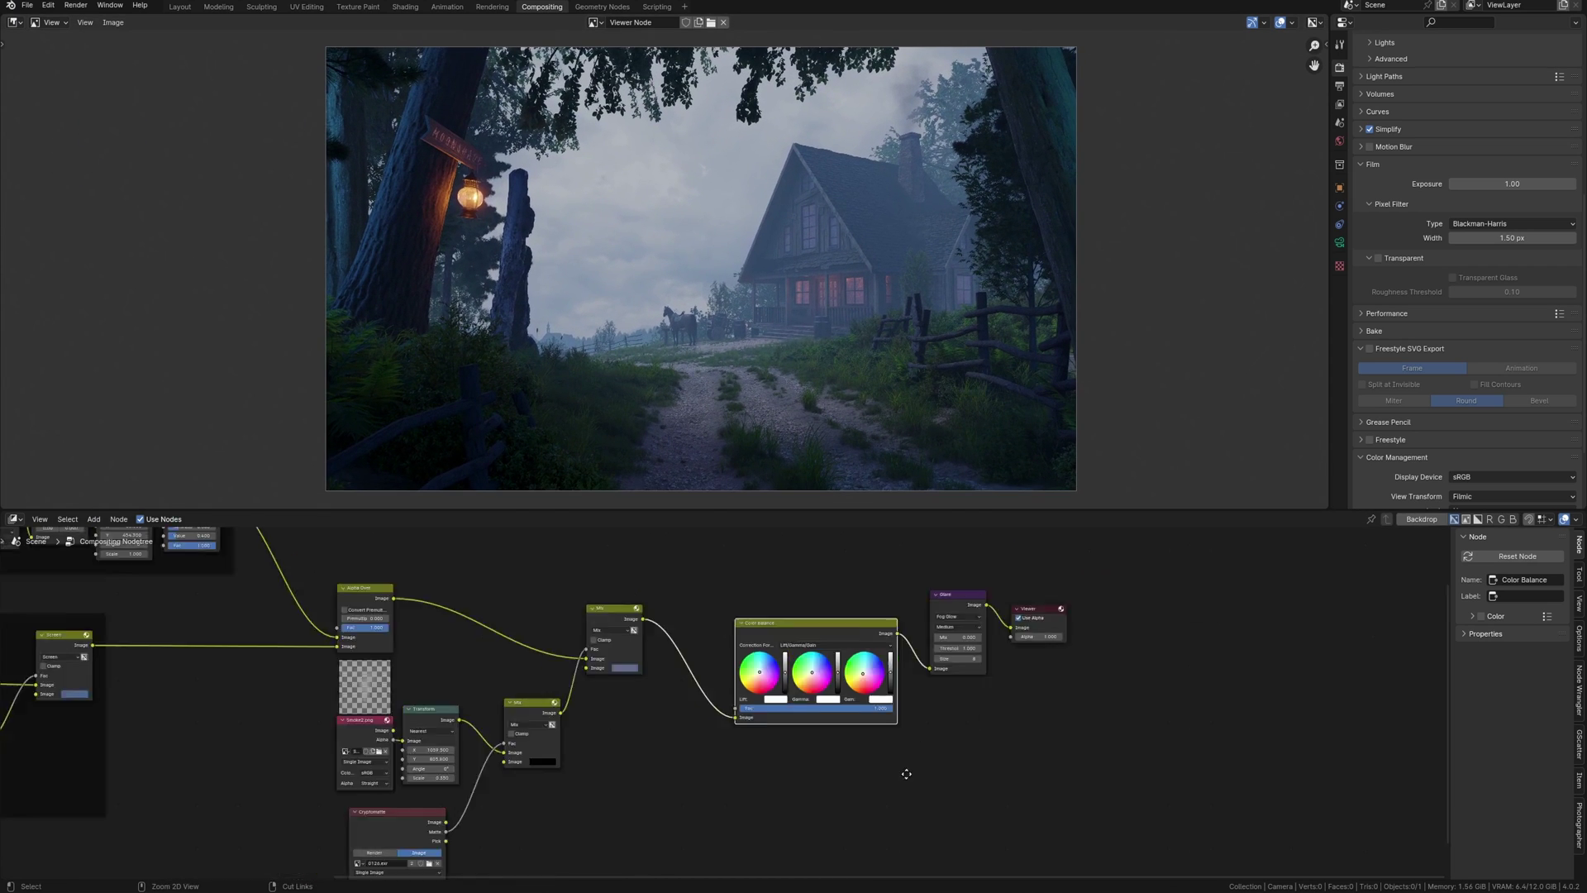
scroll(949, 757, up, 2)
drag(935, 673, 915, 644)
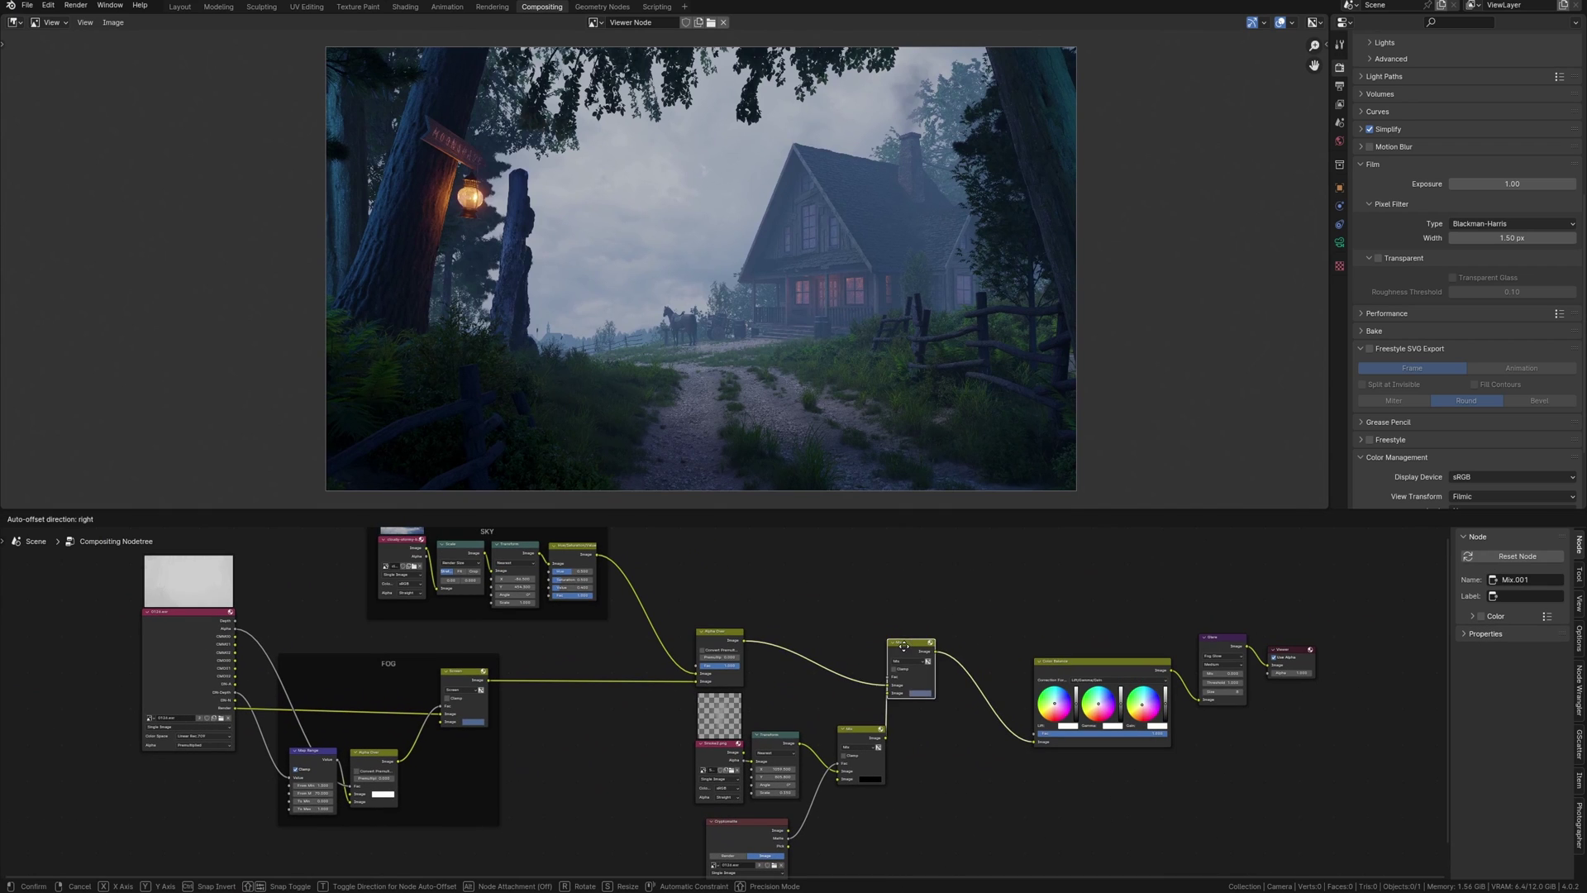